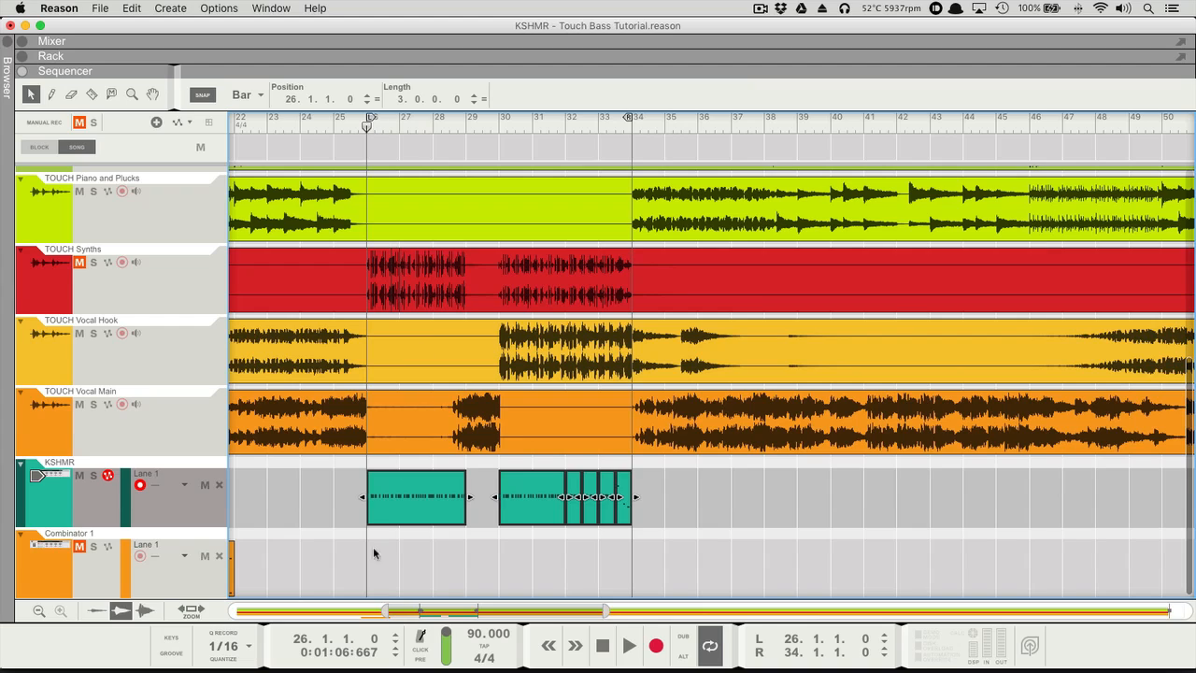
left_click_drag(325, 487, 693, 487)
left_click(56, 265)
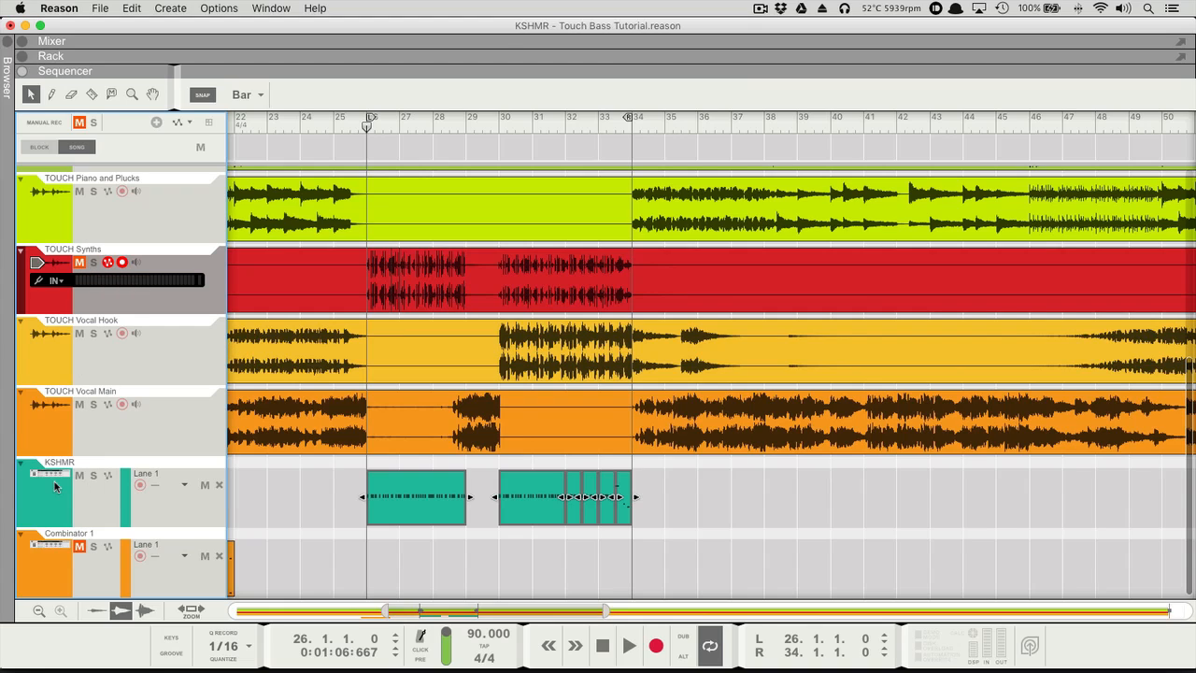
left_click(411, 481)
left_click_drag(297, 467, 669, 529)
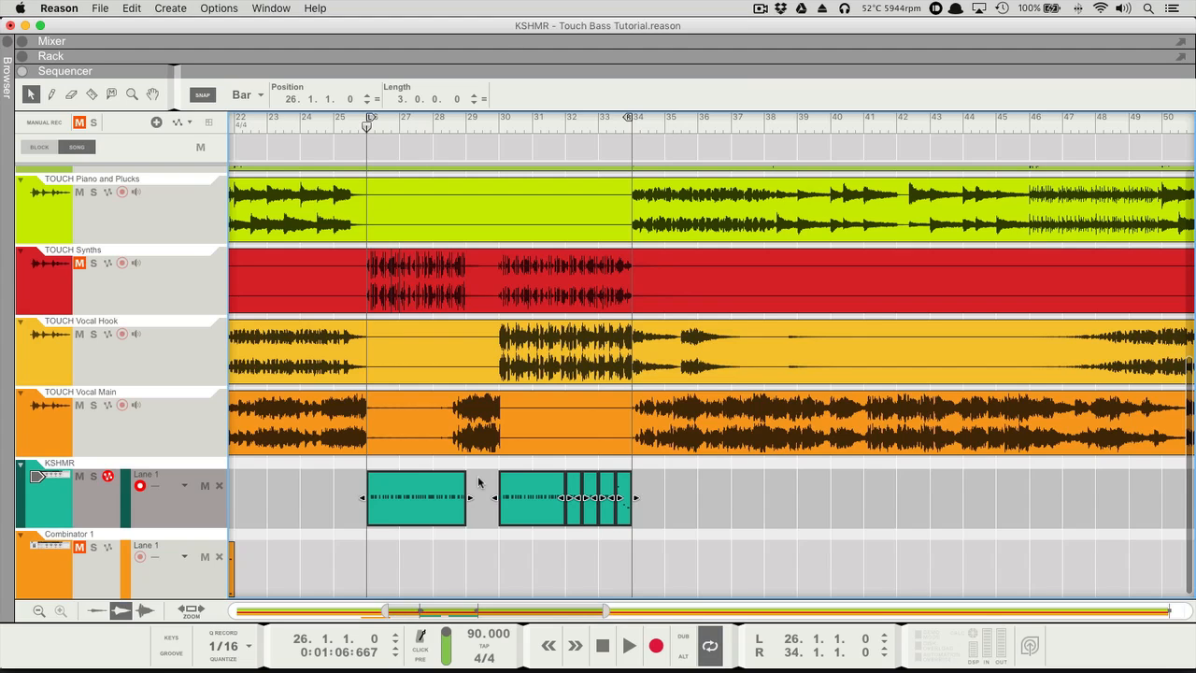
left_click(354, 473)
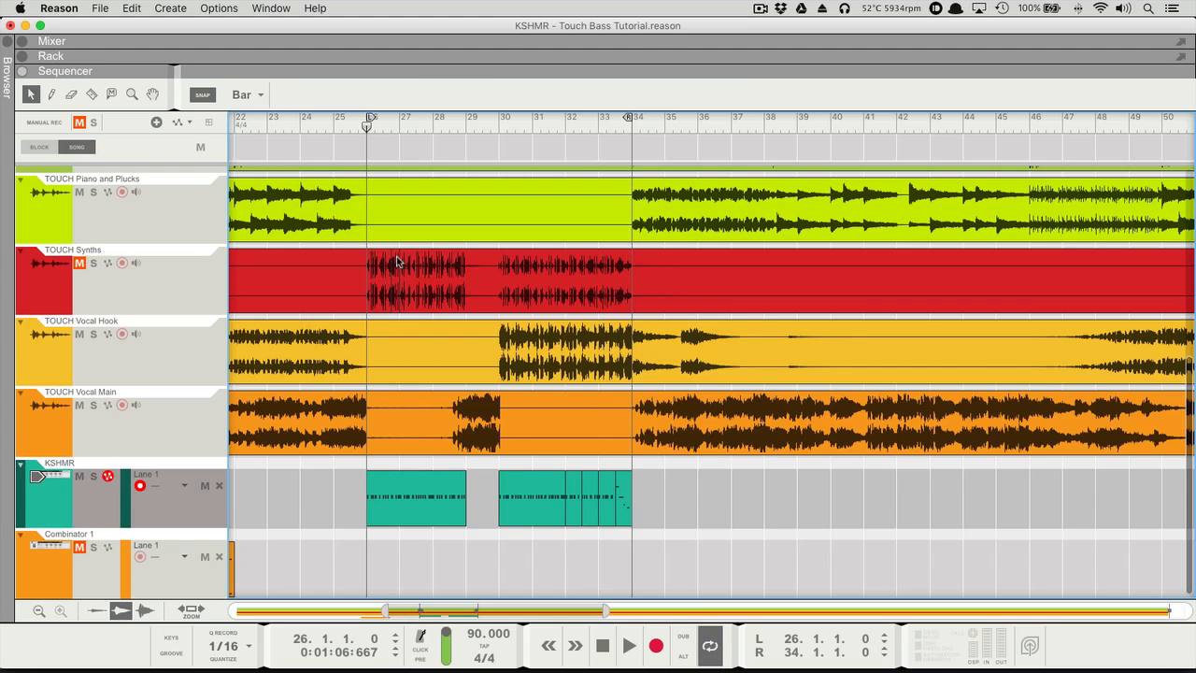
- Play the loop between bars 26 and 34, toggling solo on the TOUCH Synths track to compare it with the KSHMR track, and stop playback
key("space")
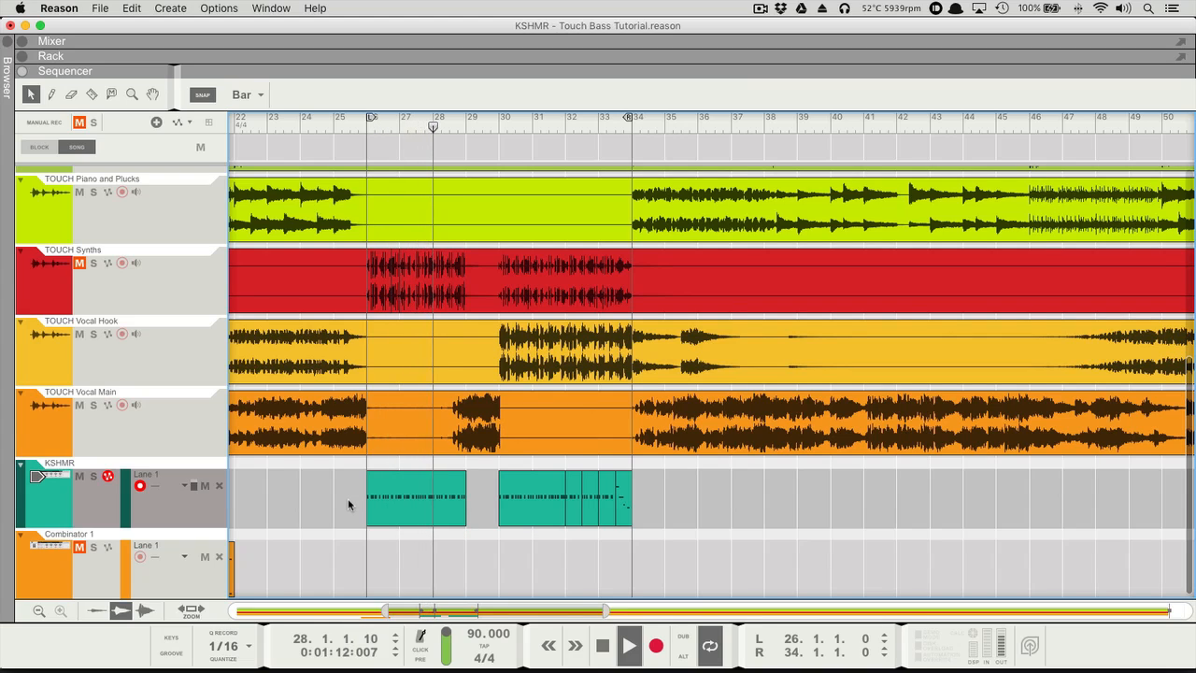
left_click(96, 266)
left_click(95, 266)
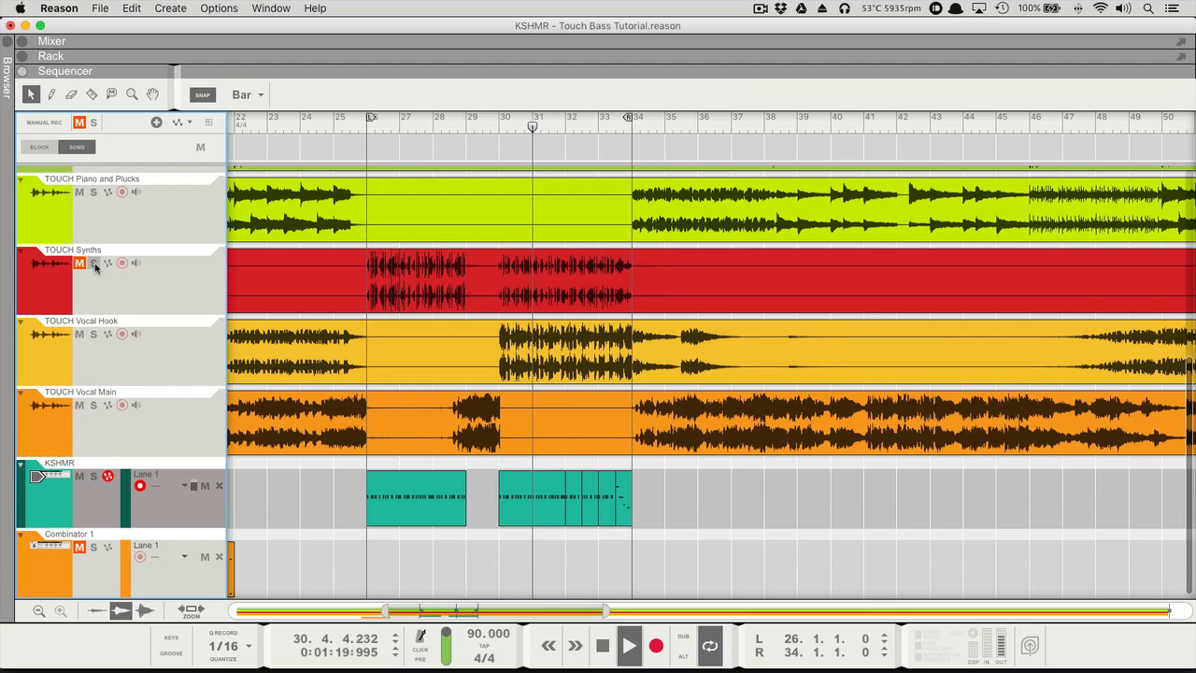
left_click(96, 267)
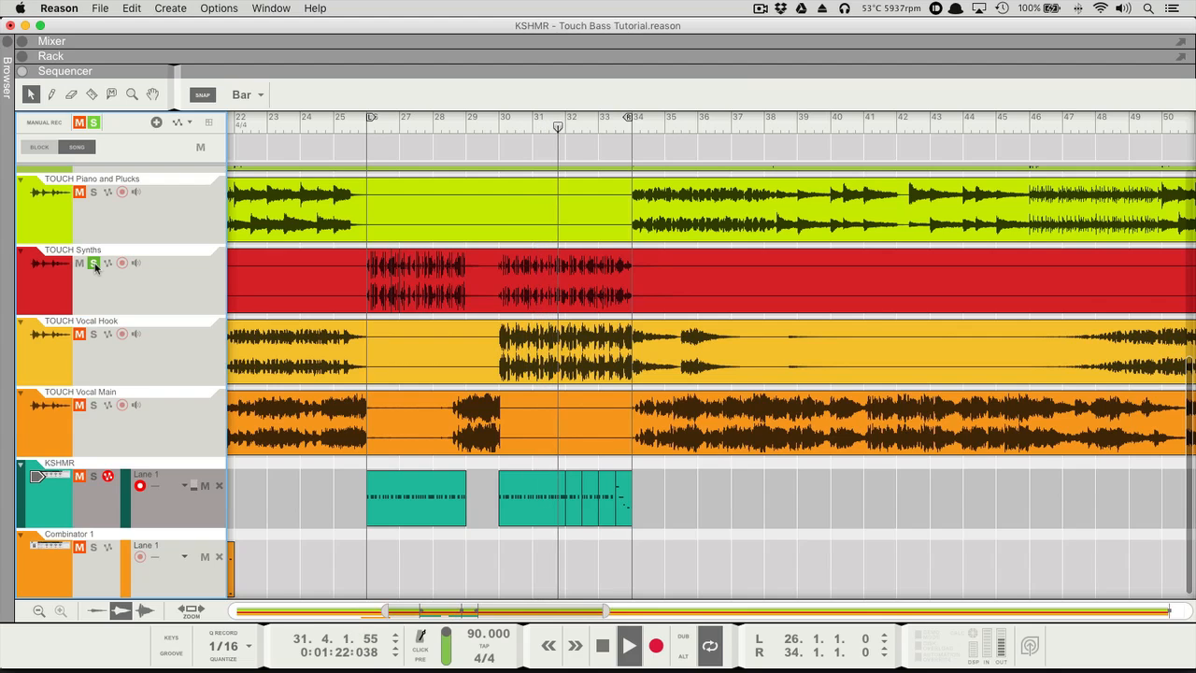
left_click(95, 266)
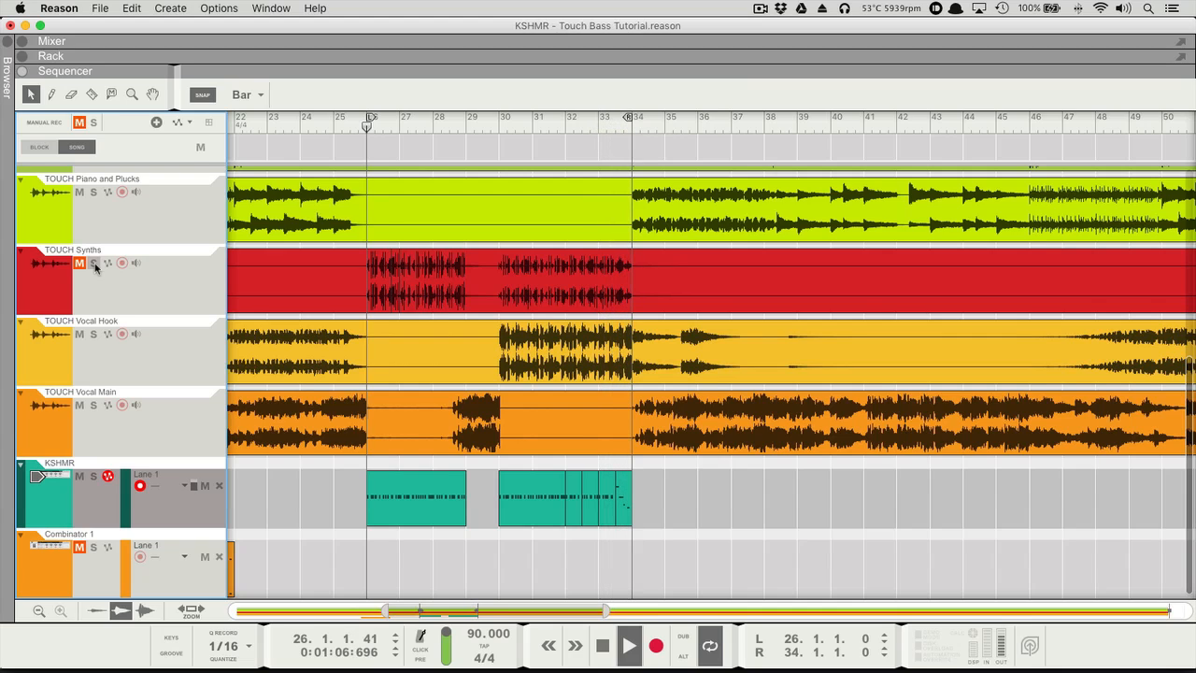
left_click(95, 266)
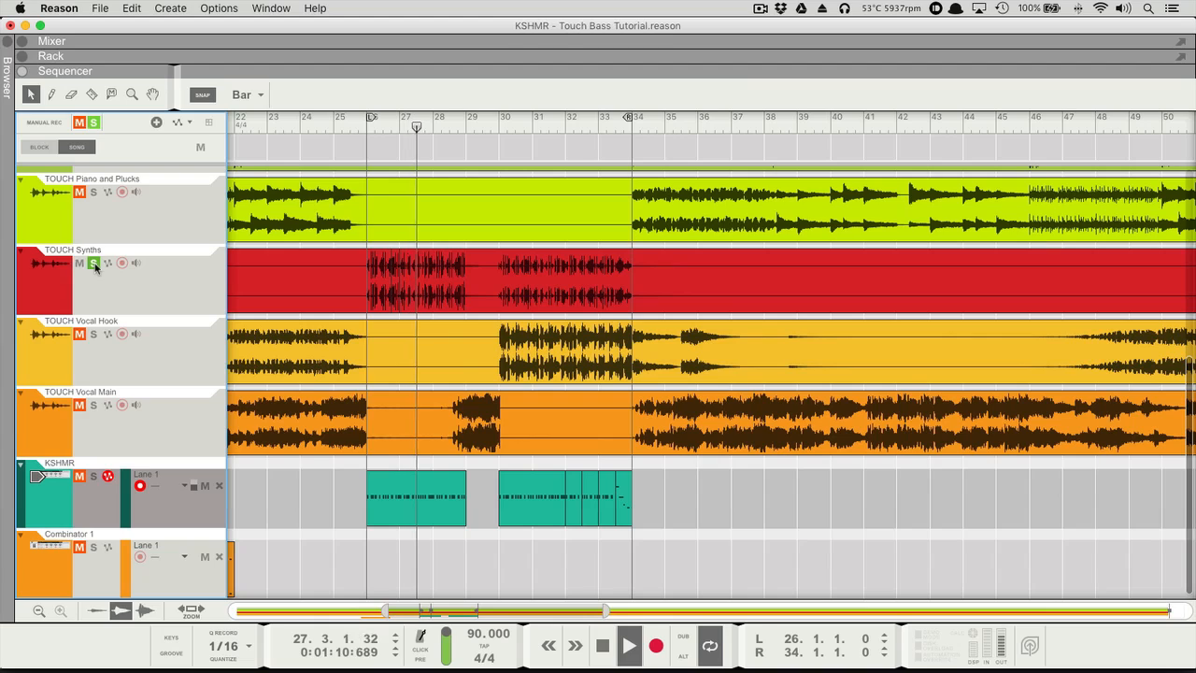
left_click(96, 266)
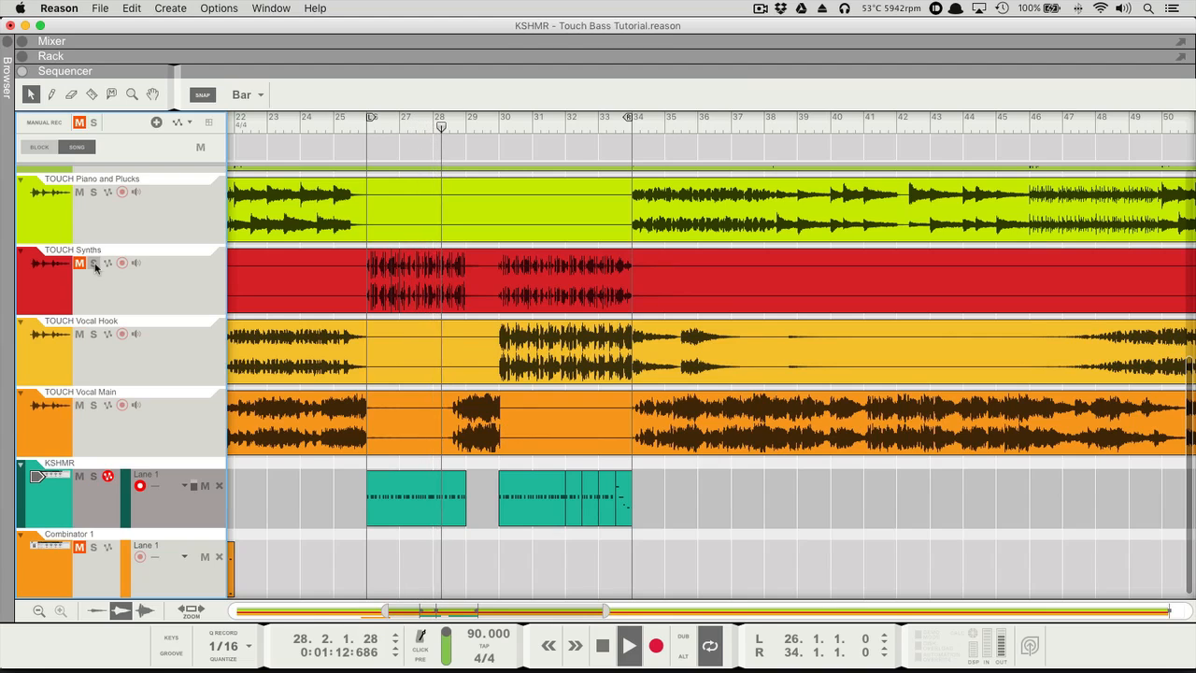
key("space")
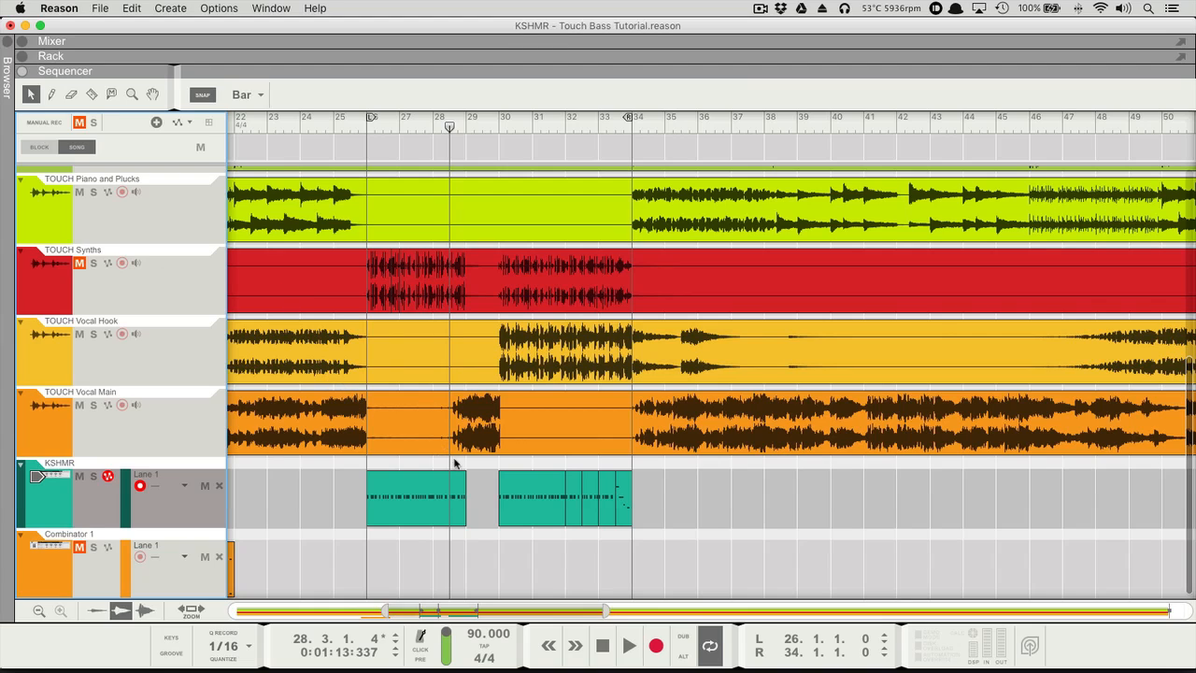
left_click(724, 484)
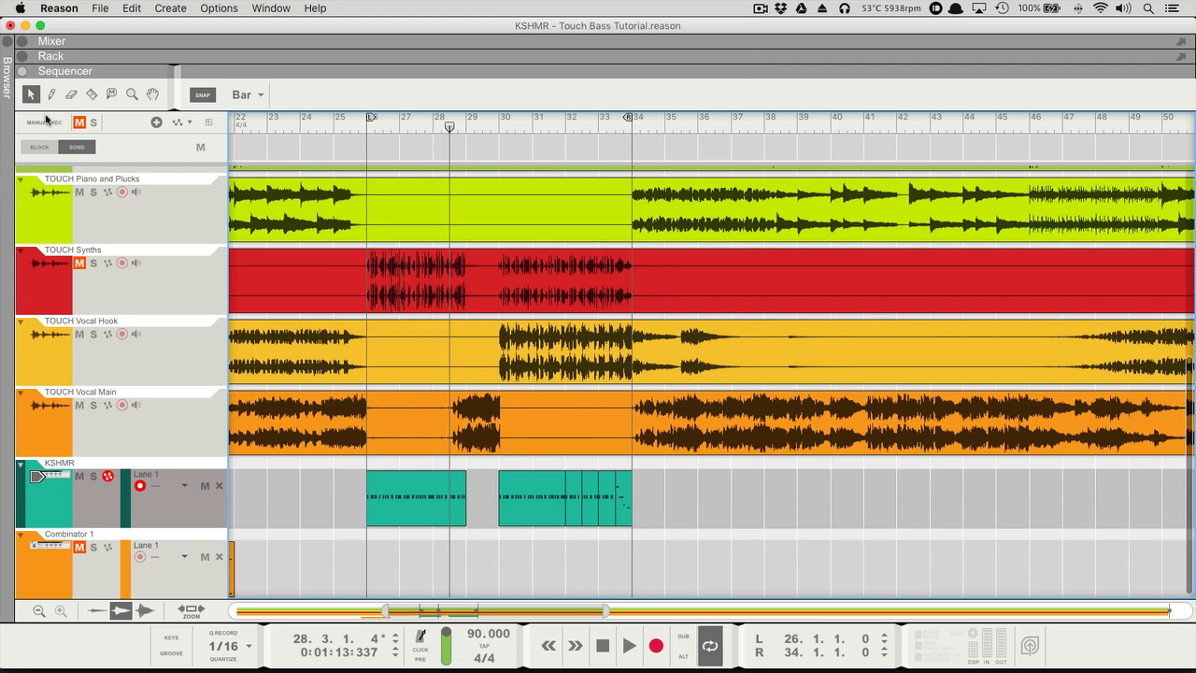
left_click(22, 56)
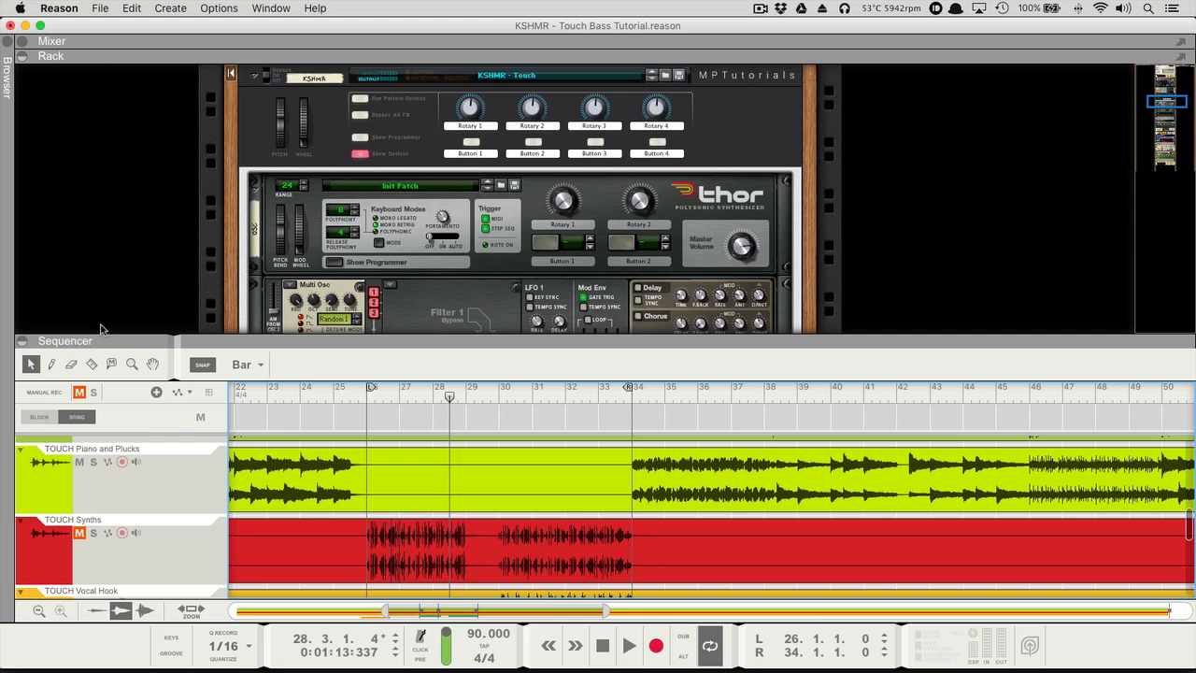
left_click_drag(289, 338, 294, 586)
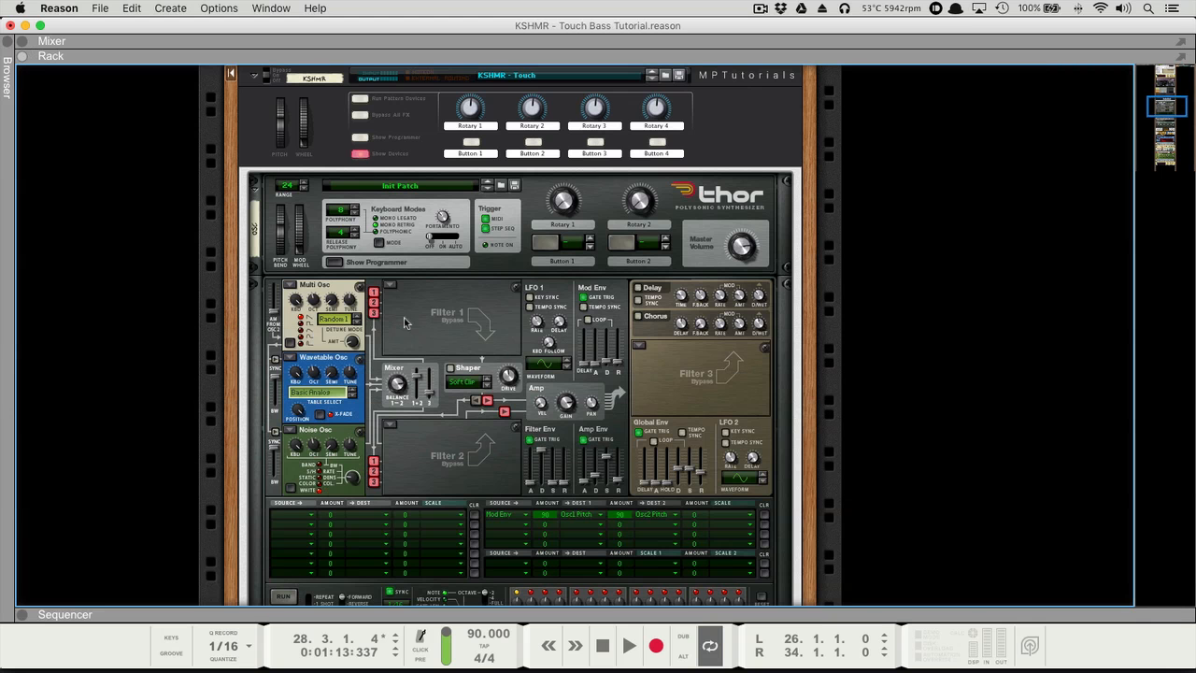
left_click(735, 115)
scroll(737, 216, "up", 2)
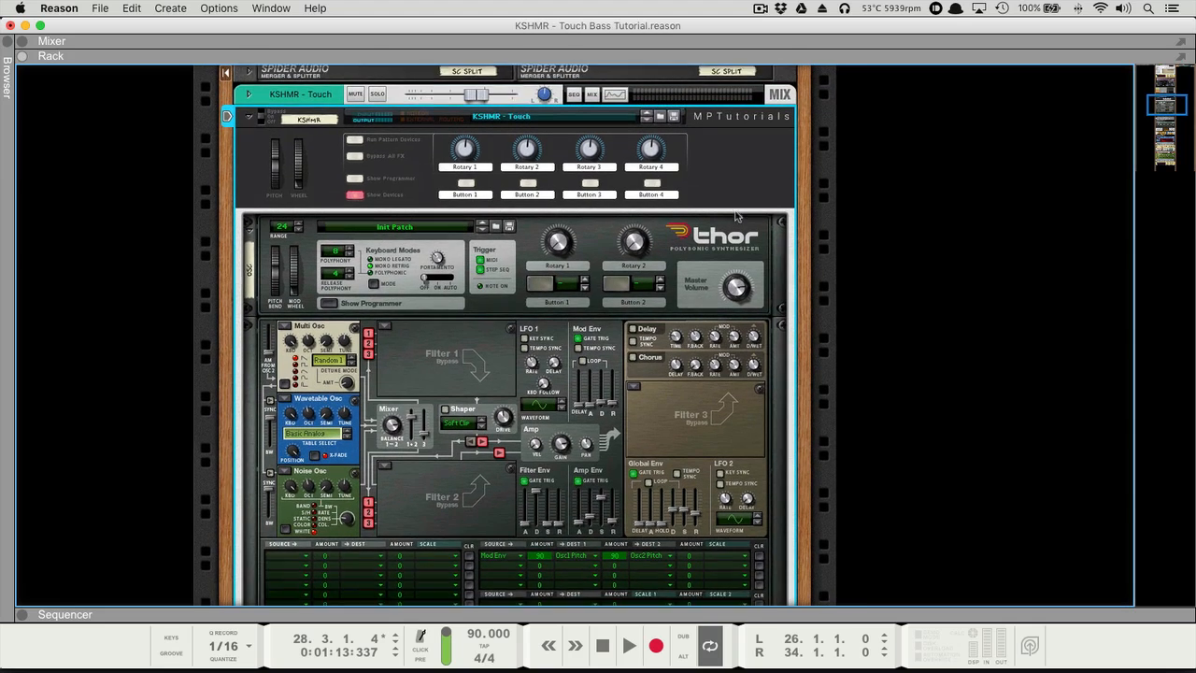
scroll(735, 212, "down", 3)
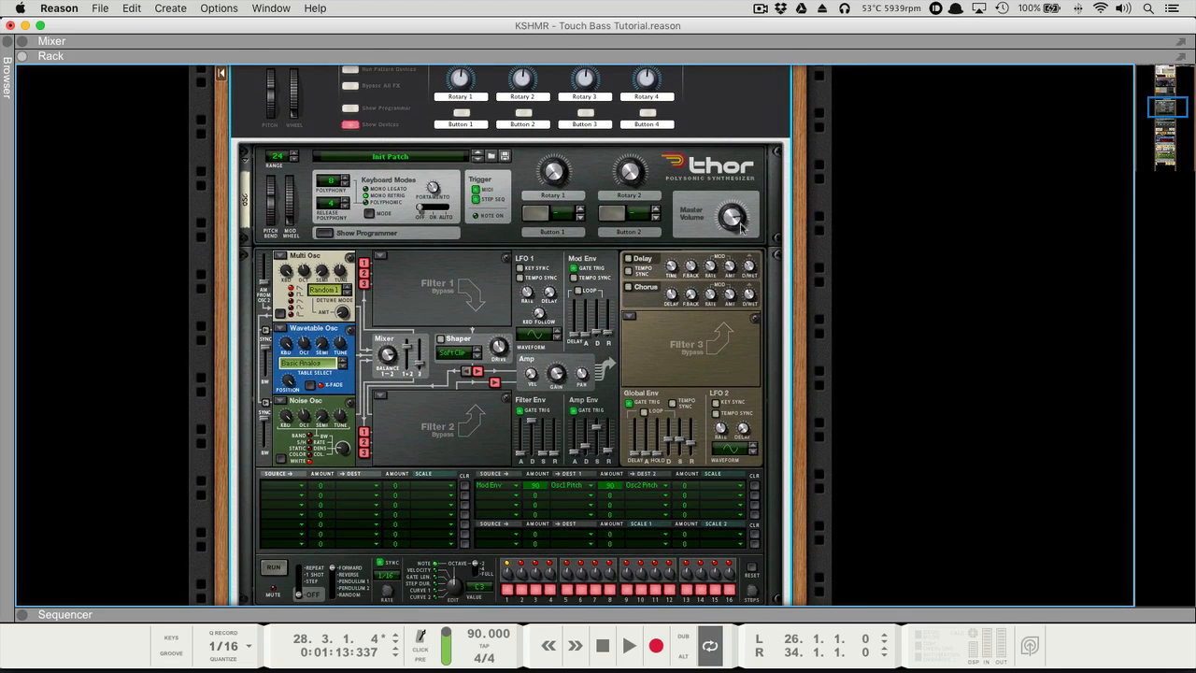
scroll(725, 281, "down", 5)
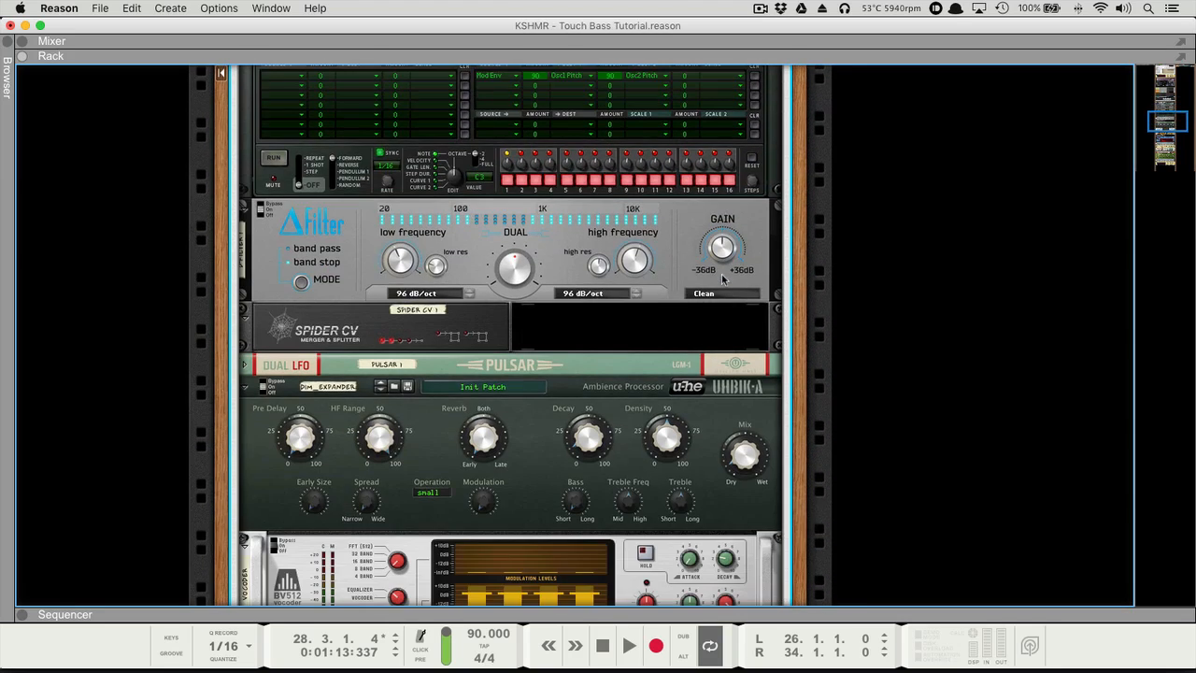
left_click(702, 218)
scroll(660, 248, "down", 2)
scroll(660, 248, "down", 2)
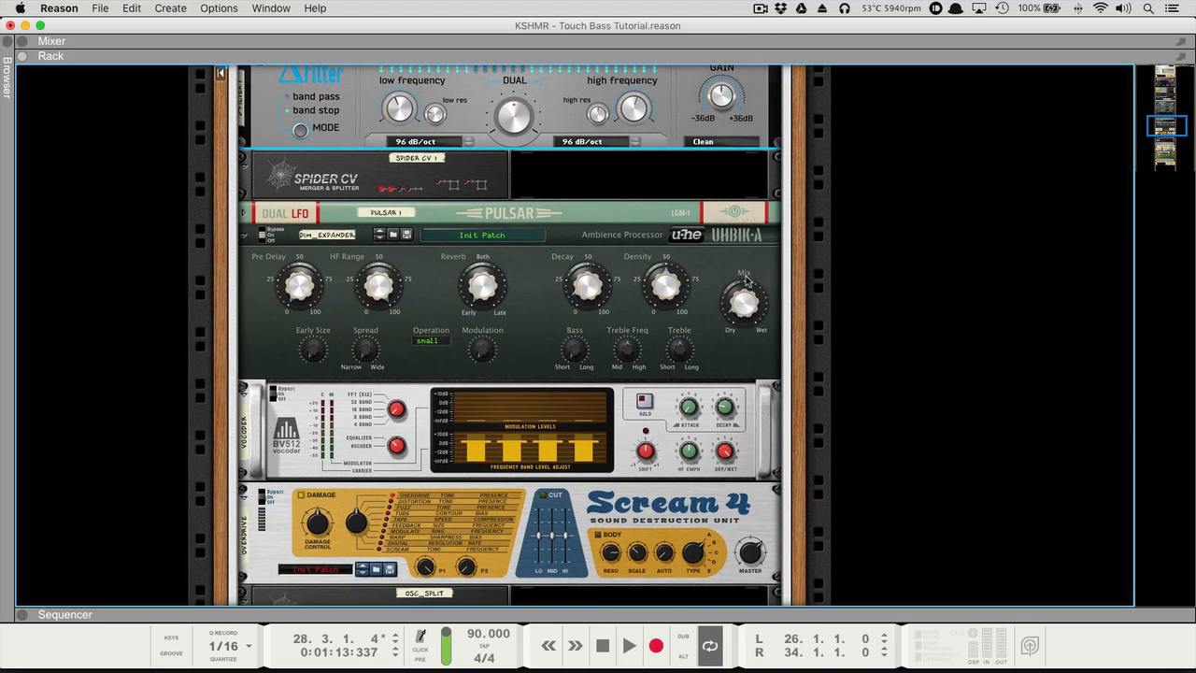
left_click(767, 262)
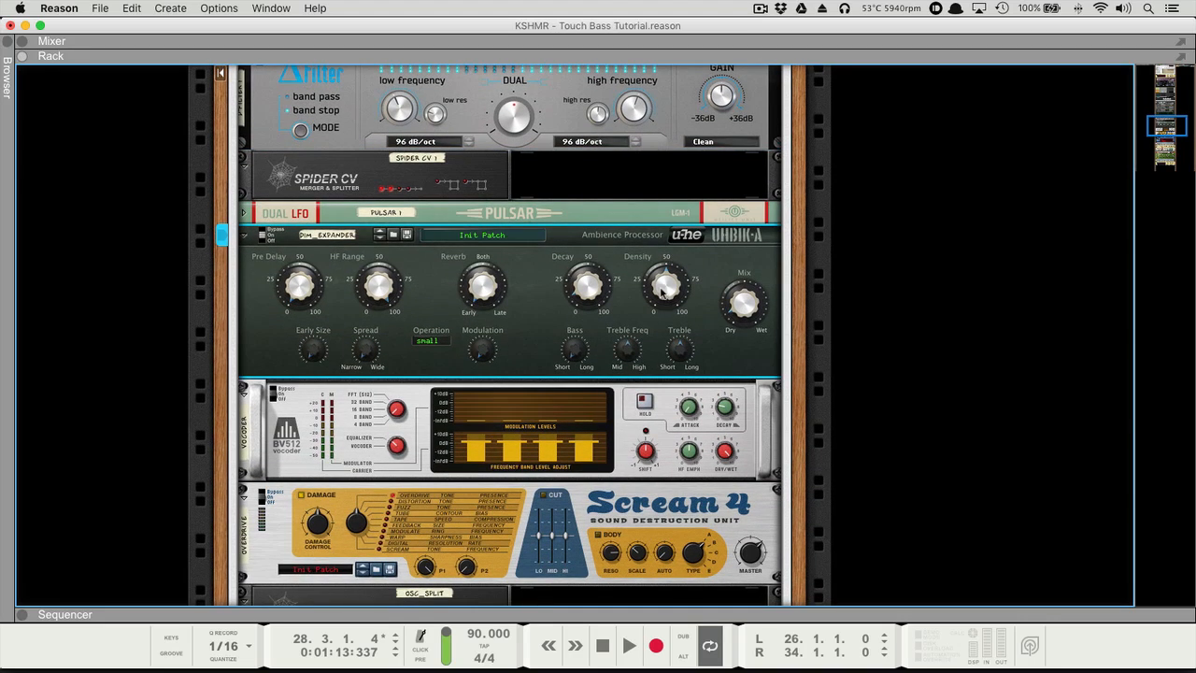
scroll(664, 296, "down", 15)
scroll(660, 292, "down", 3)
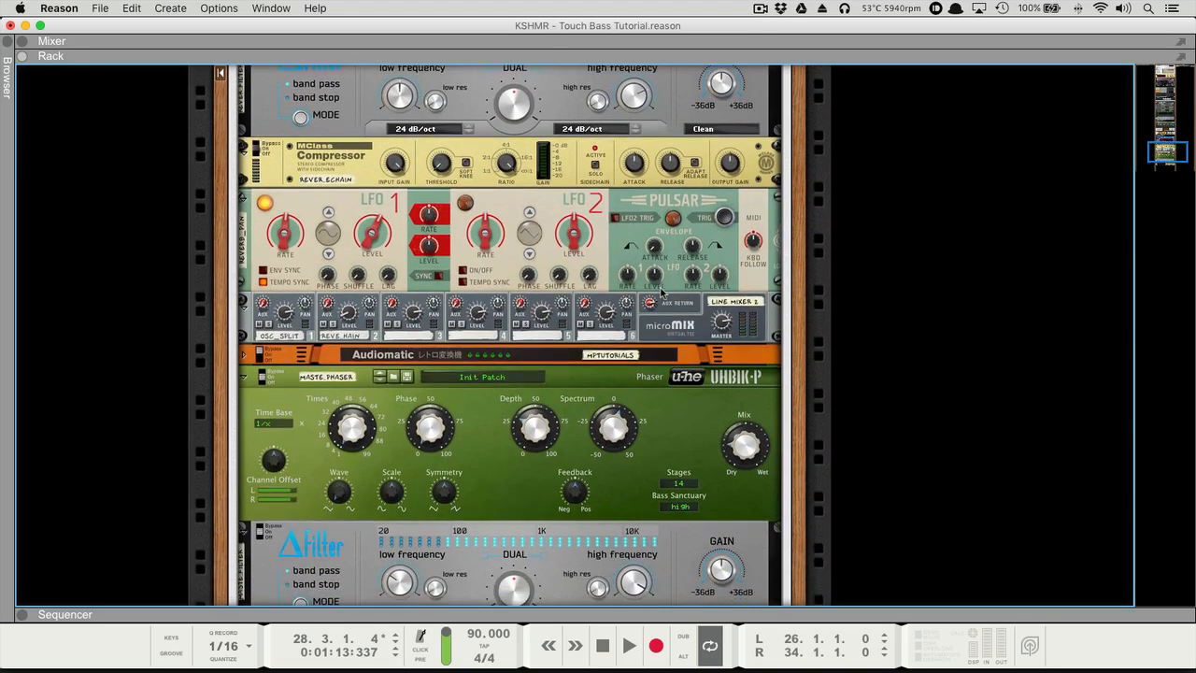
left_click(681, 330)
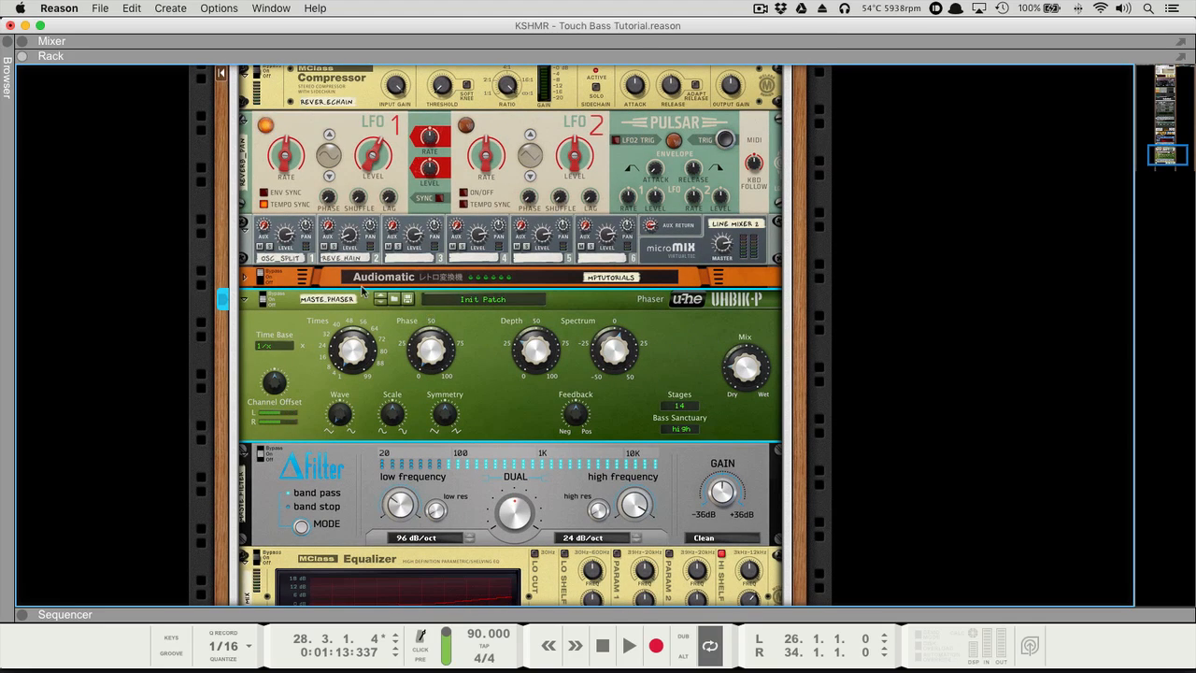
right_click(318, 275)
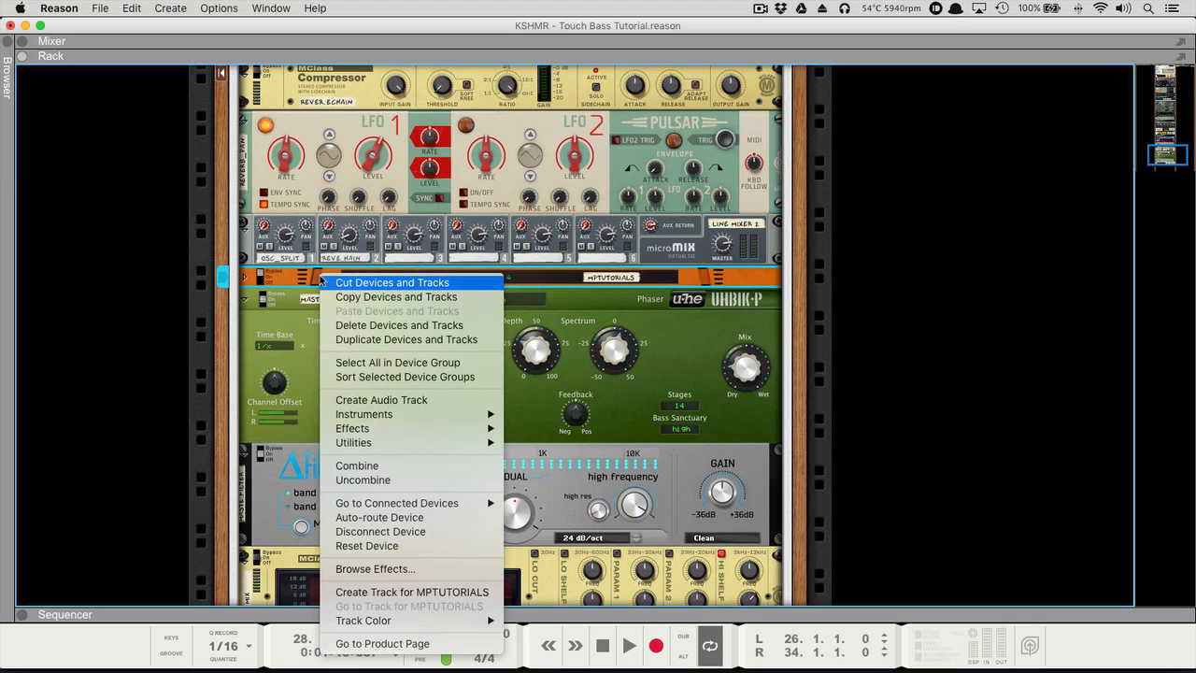
left_click(304, 275)
scroll(479, 342, "down", 4)
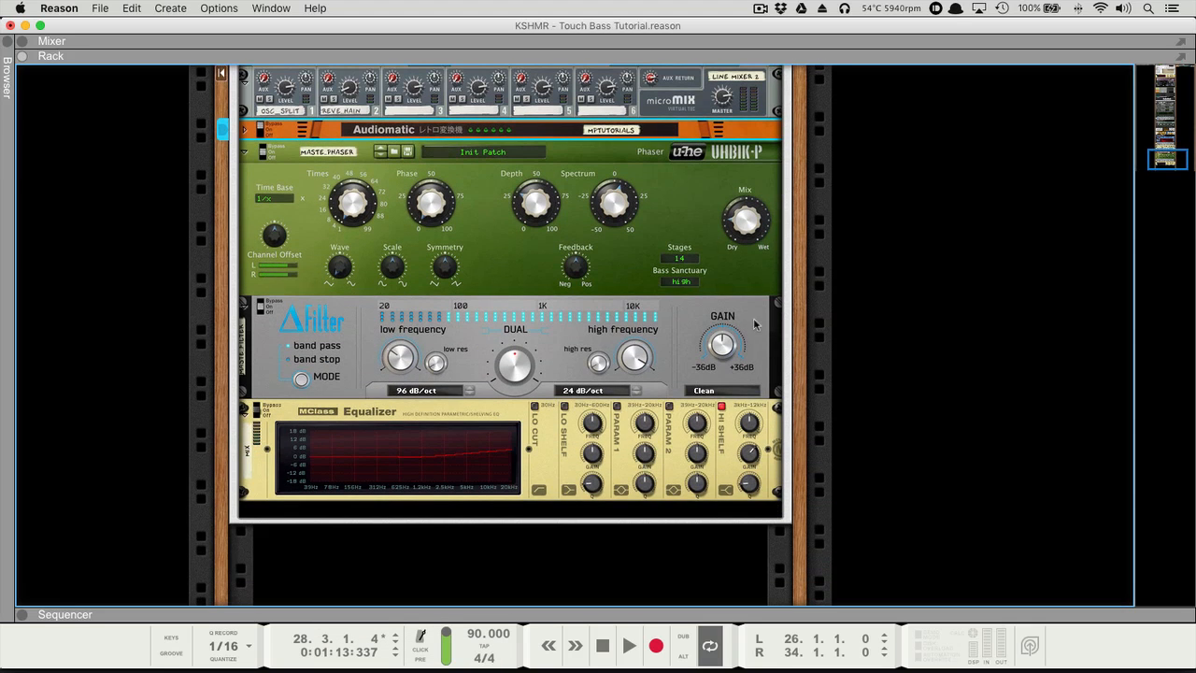
left_click(697, 318)
- Review the KSHMR Combinator's devices from the reverb section back up to the Thor synthesizer
scroll(680, 320, "up", 6)
scroll(680, 320, "up", 5)
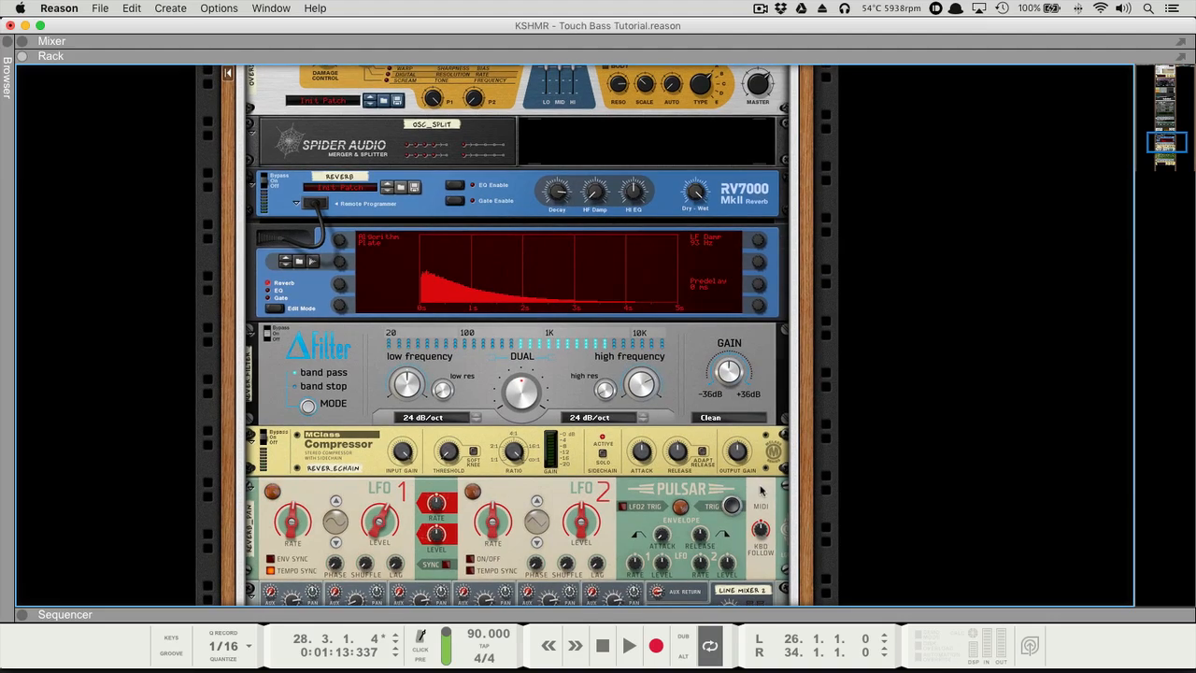
left_click(761, 490)
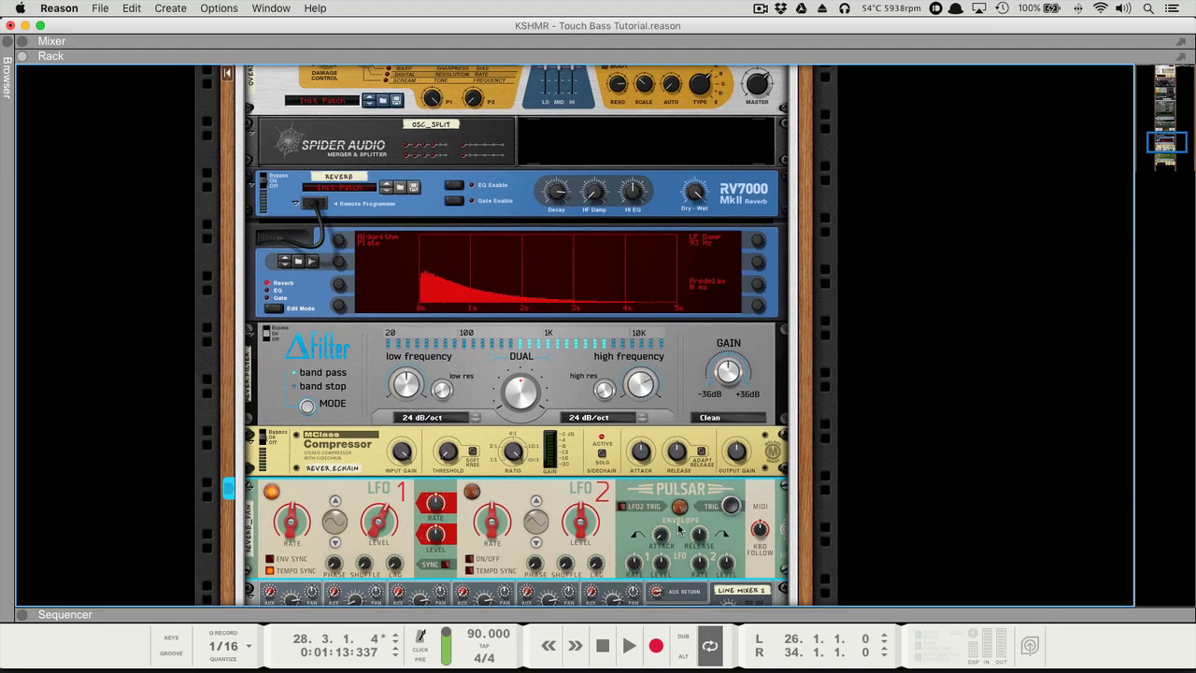
scroll(732, 502, "up", 10)
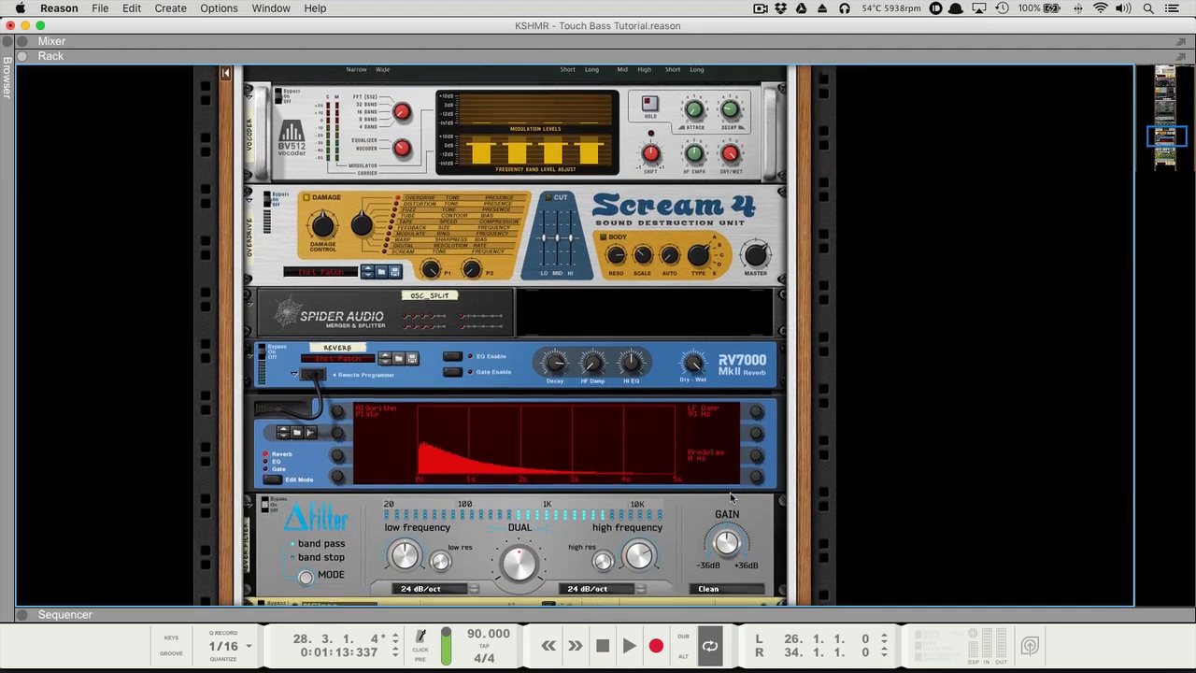
scroll(732, 498, "up", 9)
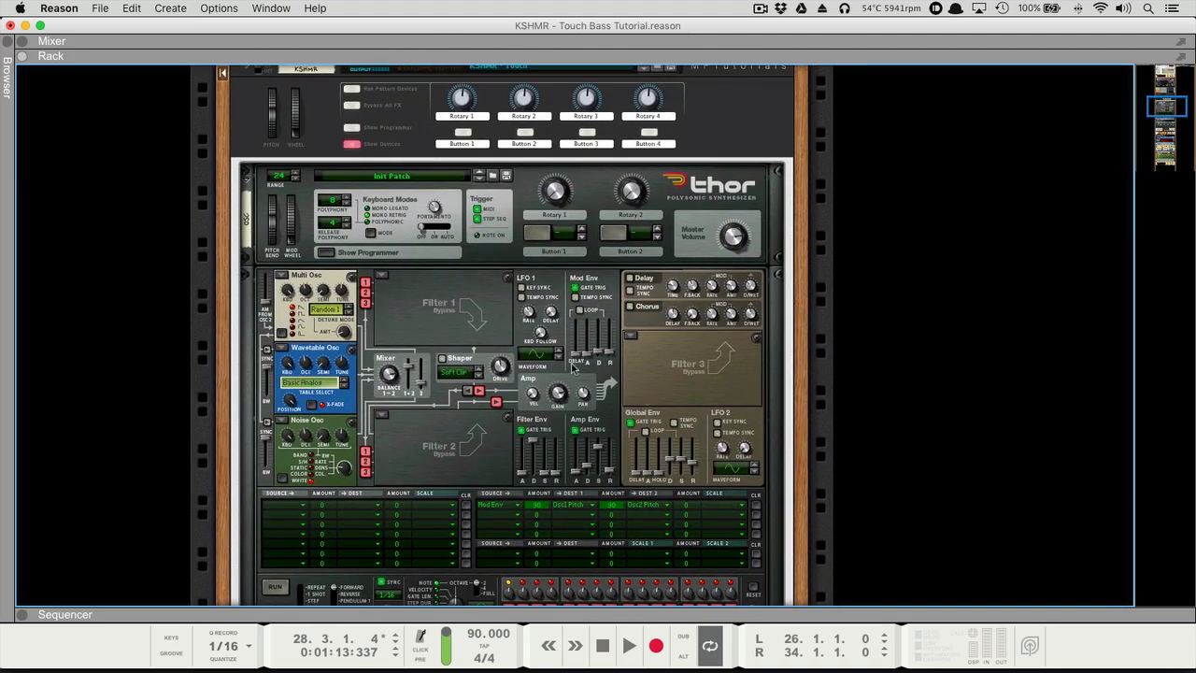
scroll(683, 423, "up", 1)
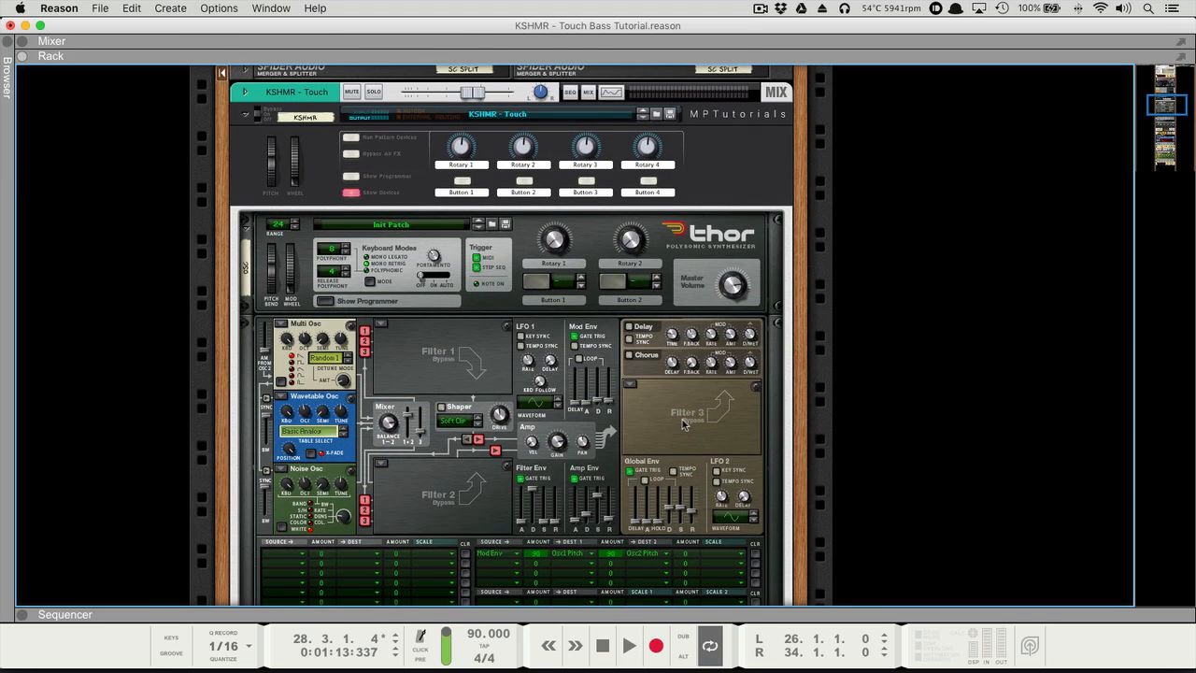
left_click(651, 387)
scroll(652, 388, "right", 2)
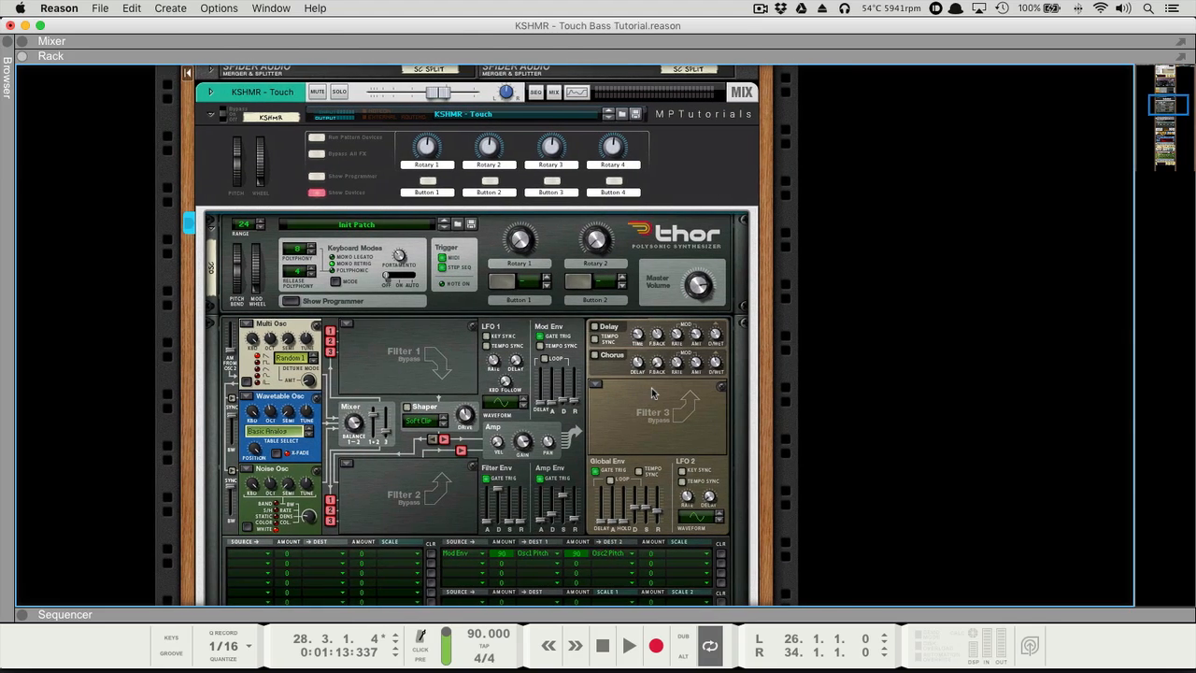
- Reset the KSHMR Combinator device so it holds an empty initial patch
scroll(651, 388, "up", 1)
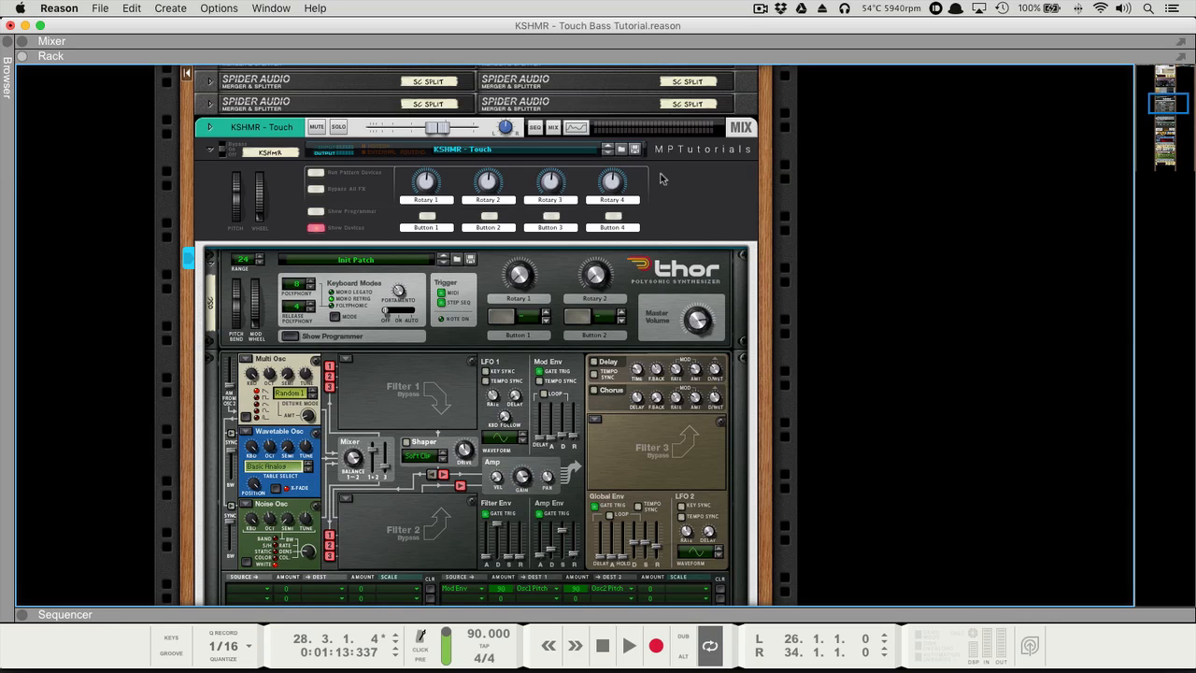
scroll(697, 177, "up", 1)
scroll(704, 212, "down", 1)
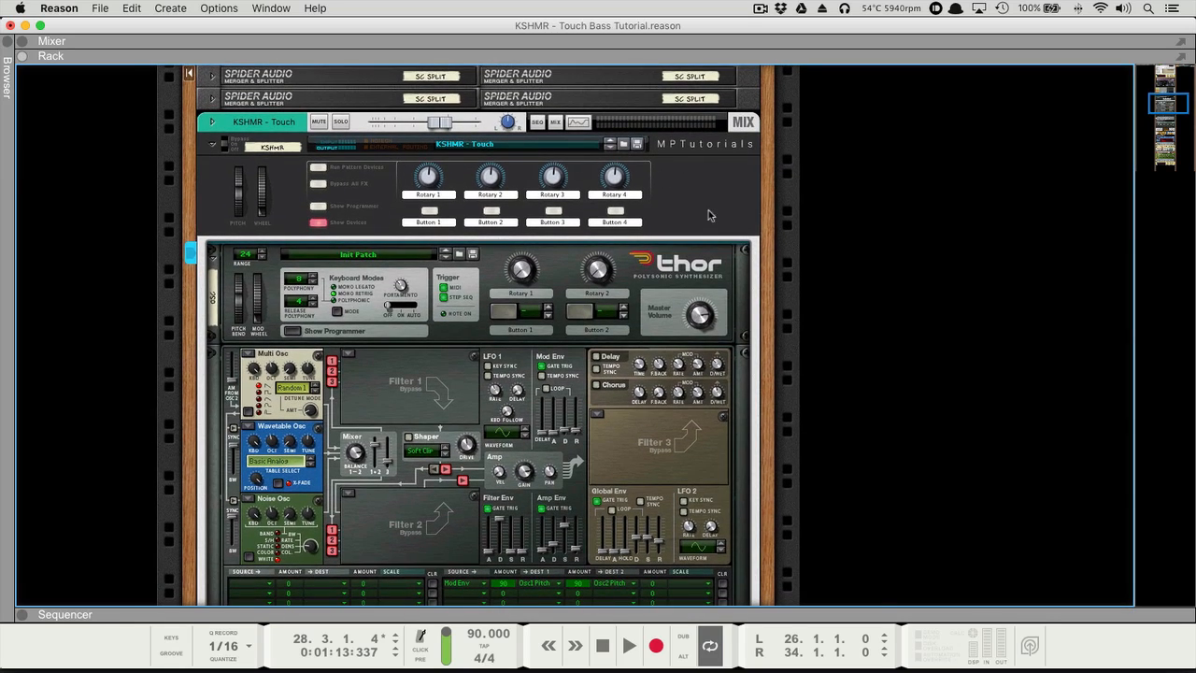
right_click(703, 188)
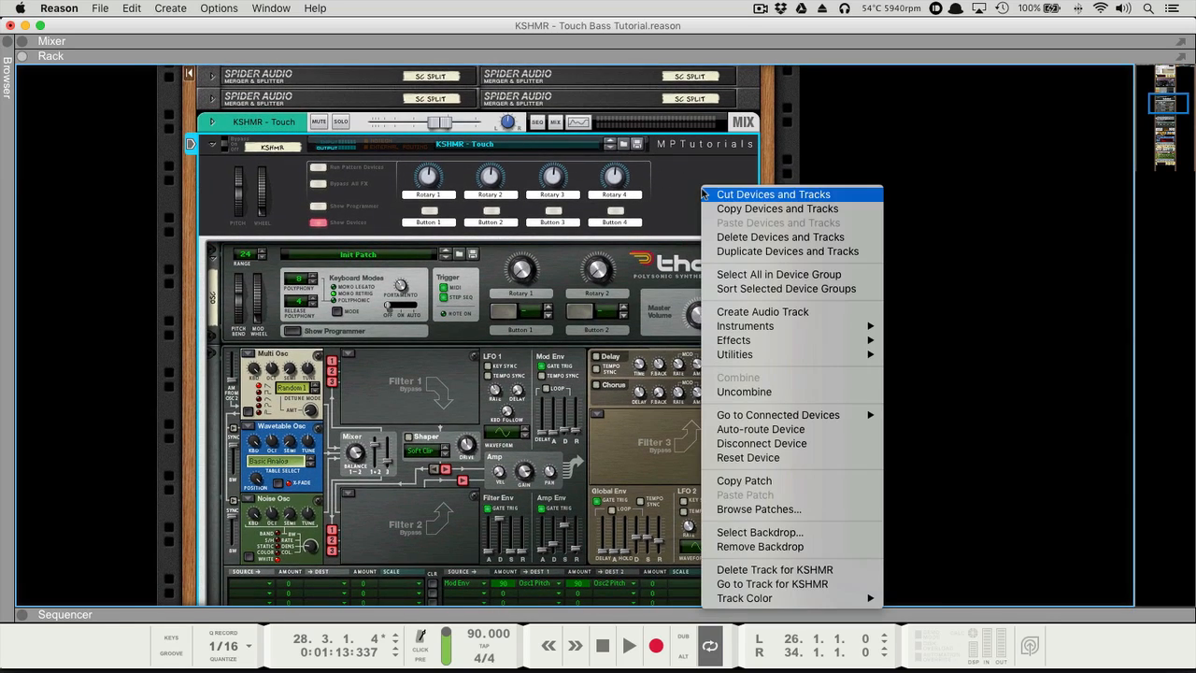
left_click(849, 457)
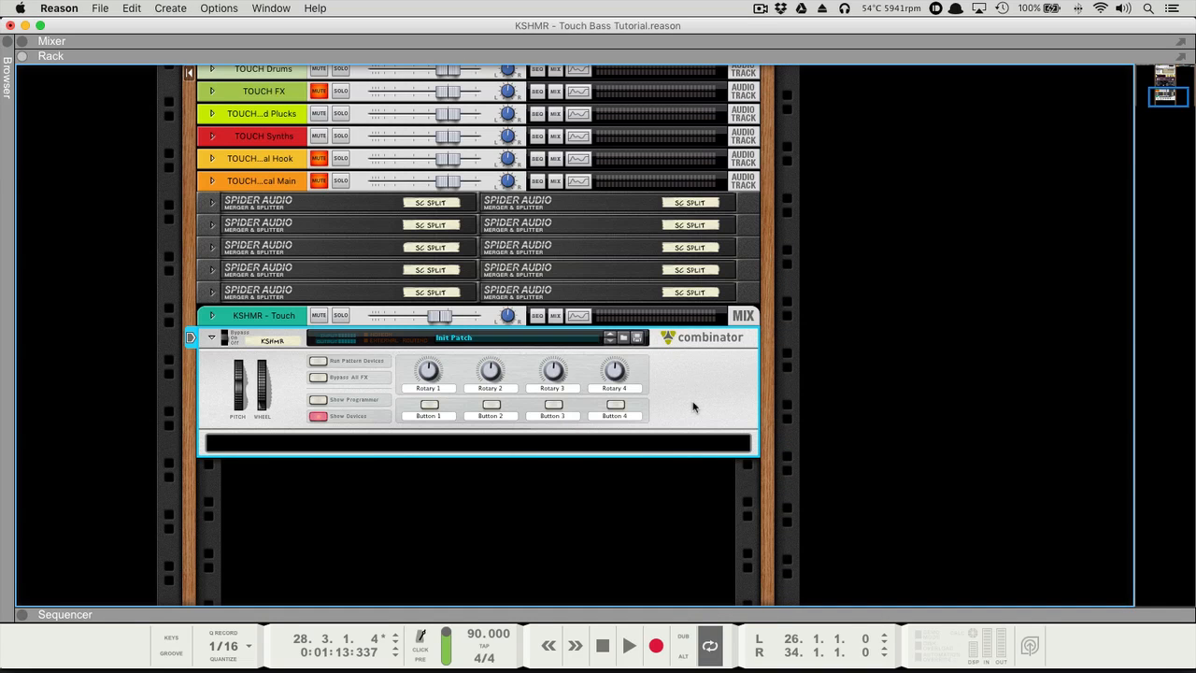
- Open the KSHMR track's clip at bar 26 for editing, examine its bass notes and note gaps, and return to the arrangement
key("F7")
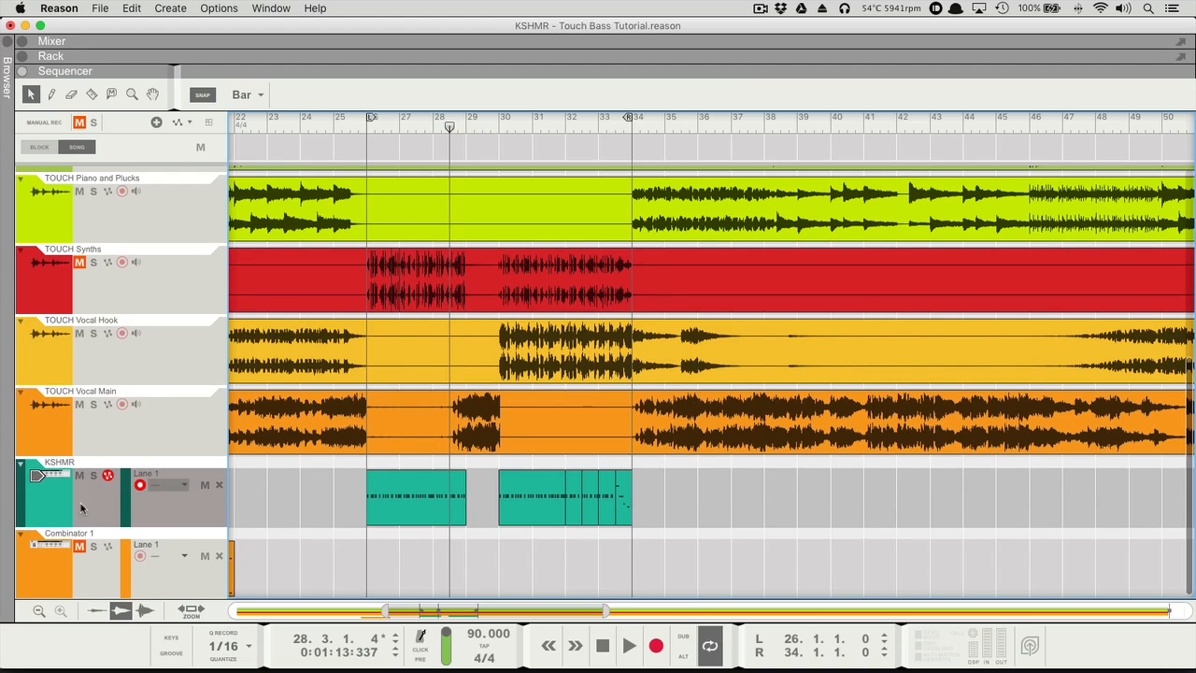
left_click(59, 479)
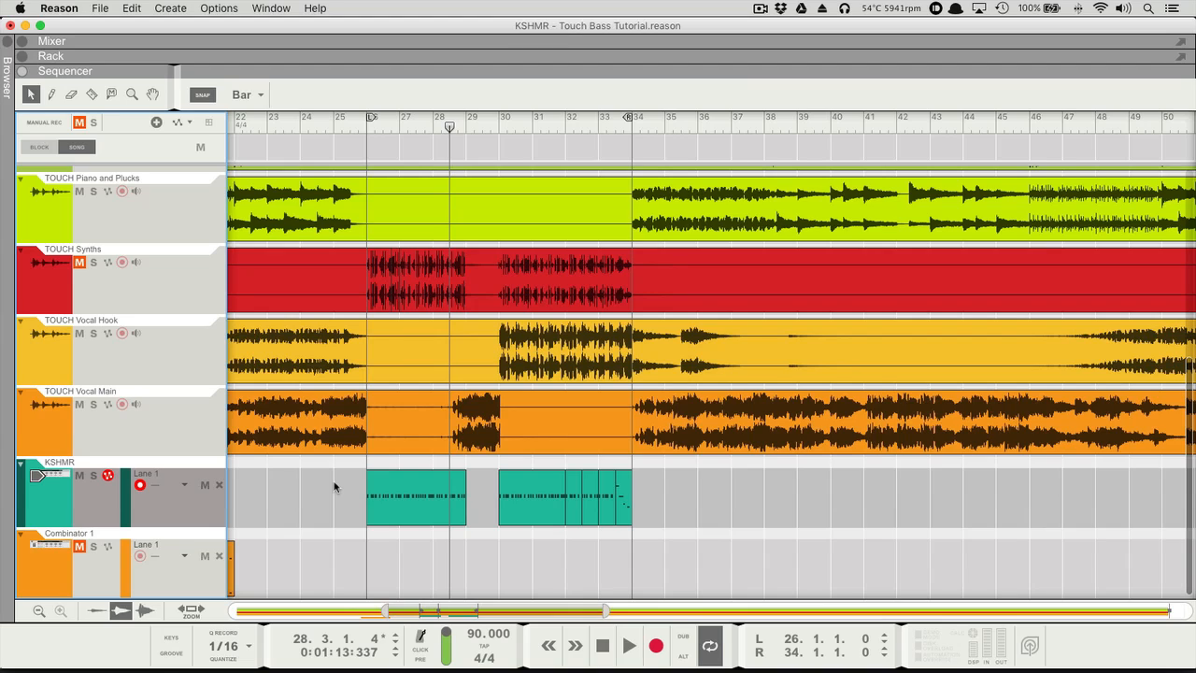
double_click(429, 488)
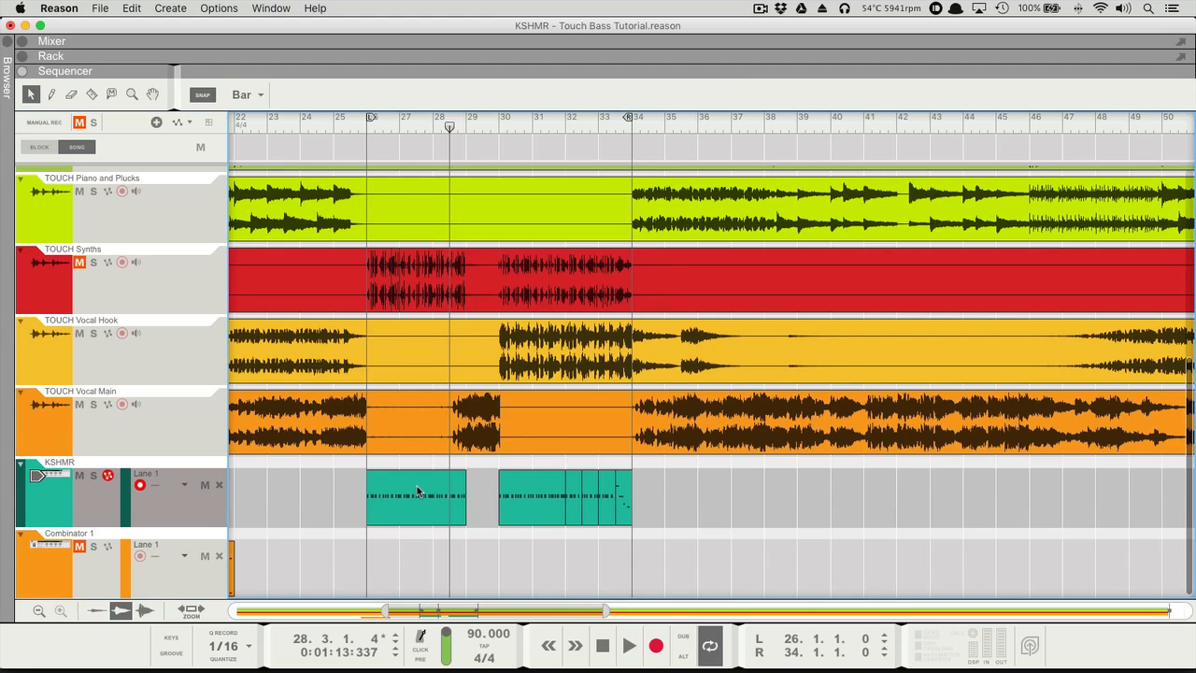
scroll(492, 383, "down", 8)
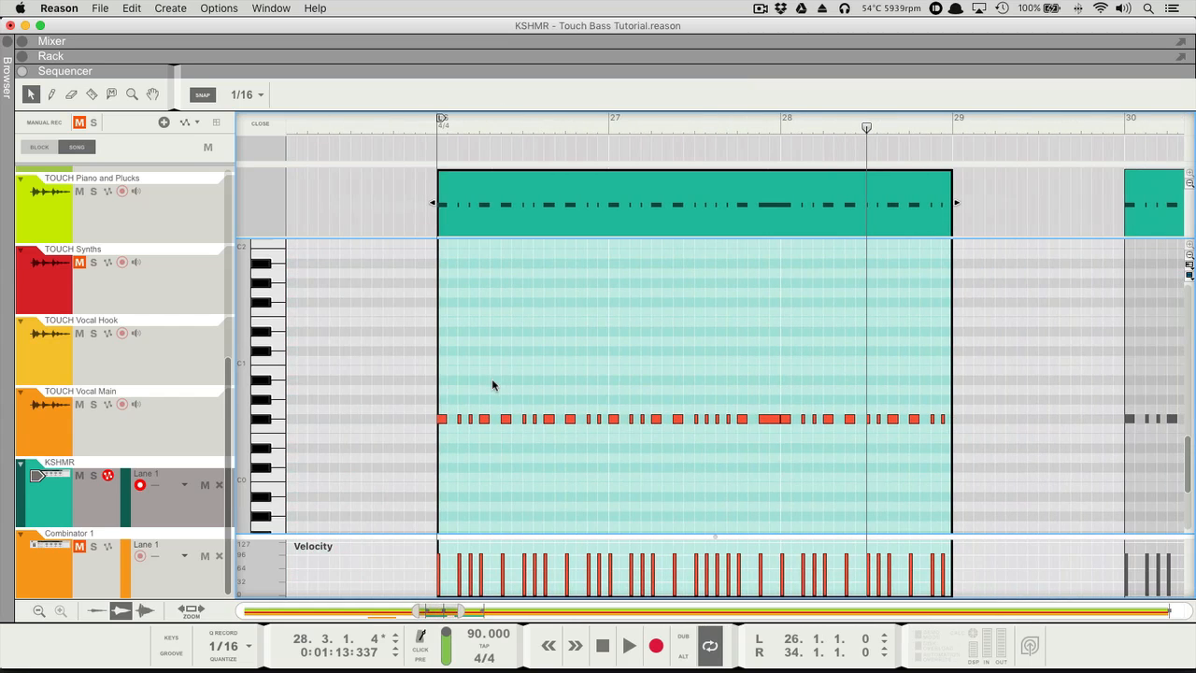
left_click_drag(598, 484, 999, 472)
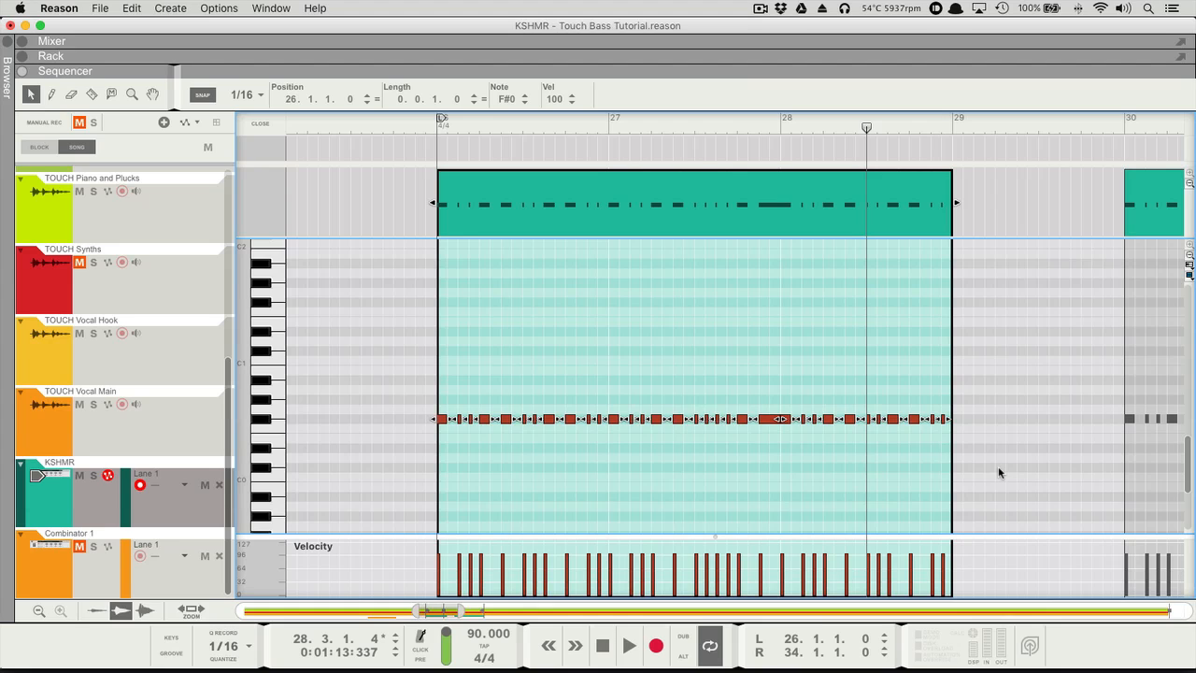
scroll(924, 404, "up", 1)
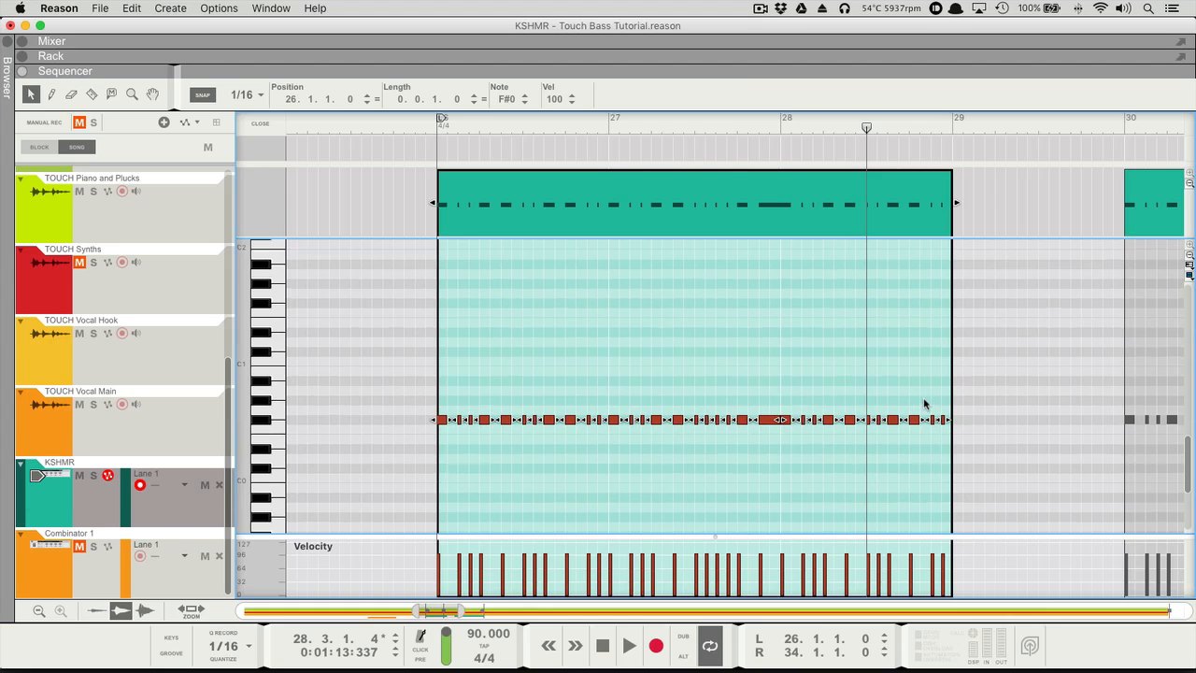
left_click(918, 369)
scroll(858, 312, "right", 3)
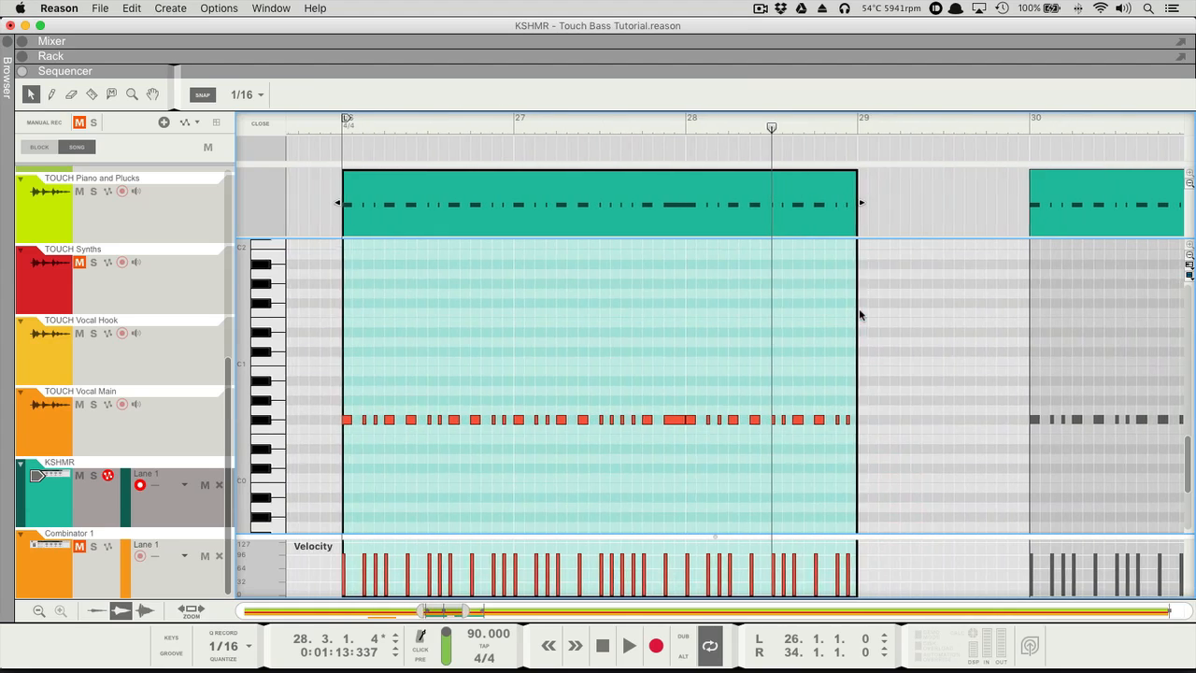
key("g")
left_click_drag(398, 350, 881, 448)
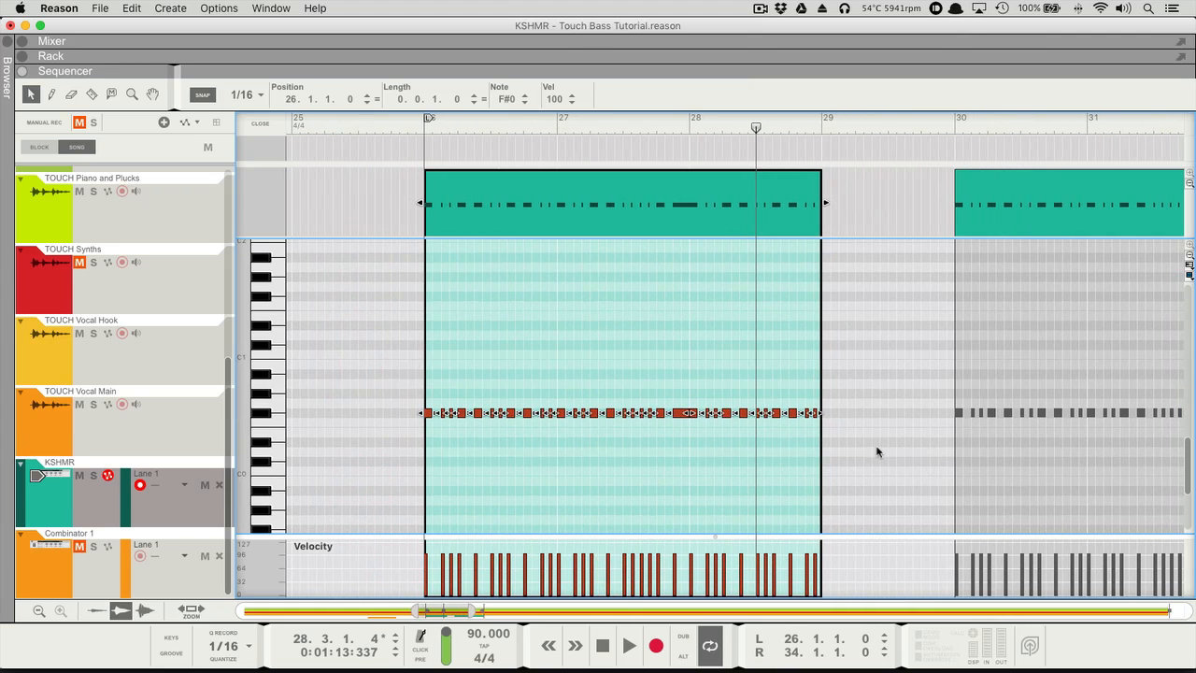
key("shift+Tab")
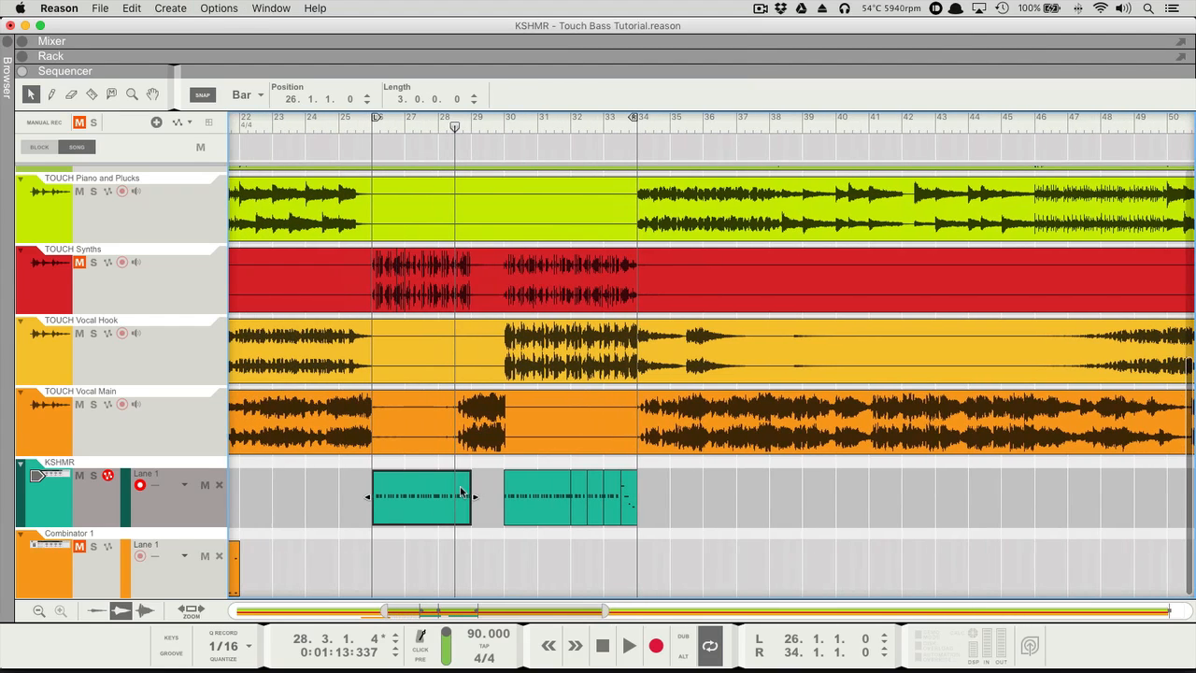
- Select all the KSHMR track's clips between bars 26 and 34 to review them, and switch back to the Rack
left_click(353, 468)
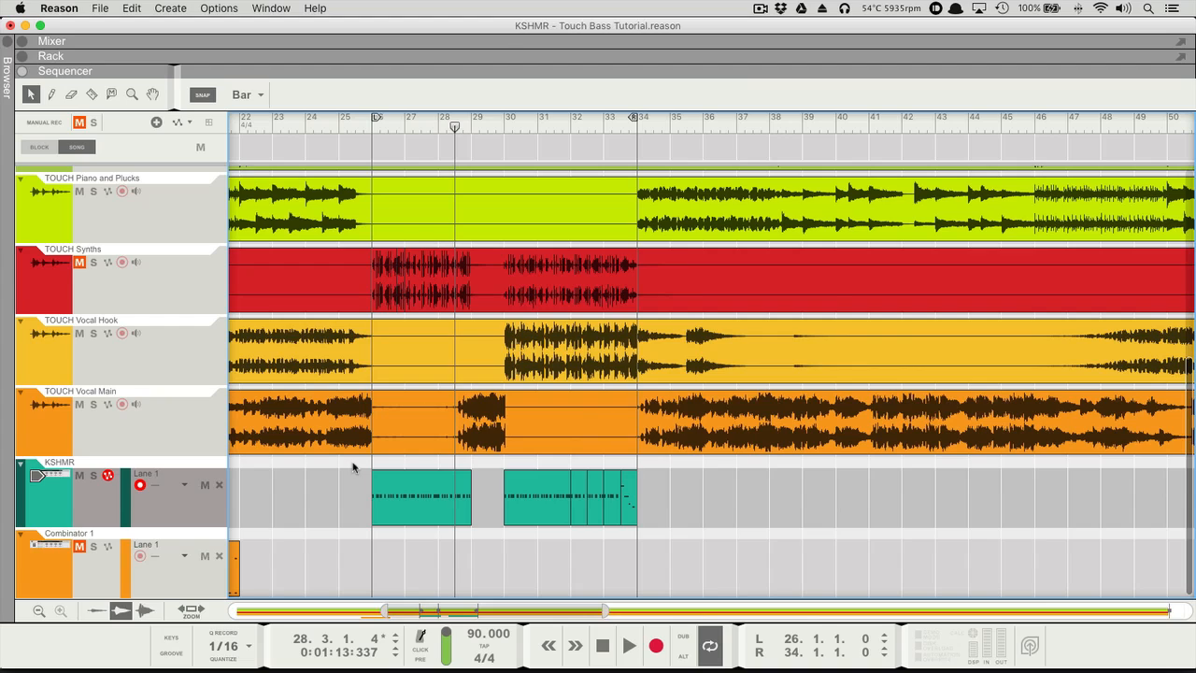
left_click_drag(283, 493, 751, 515)
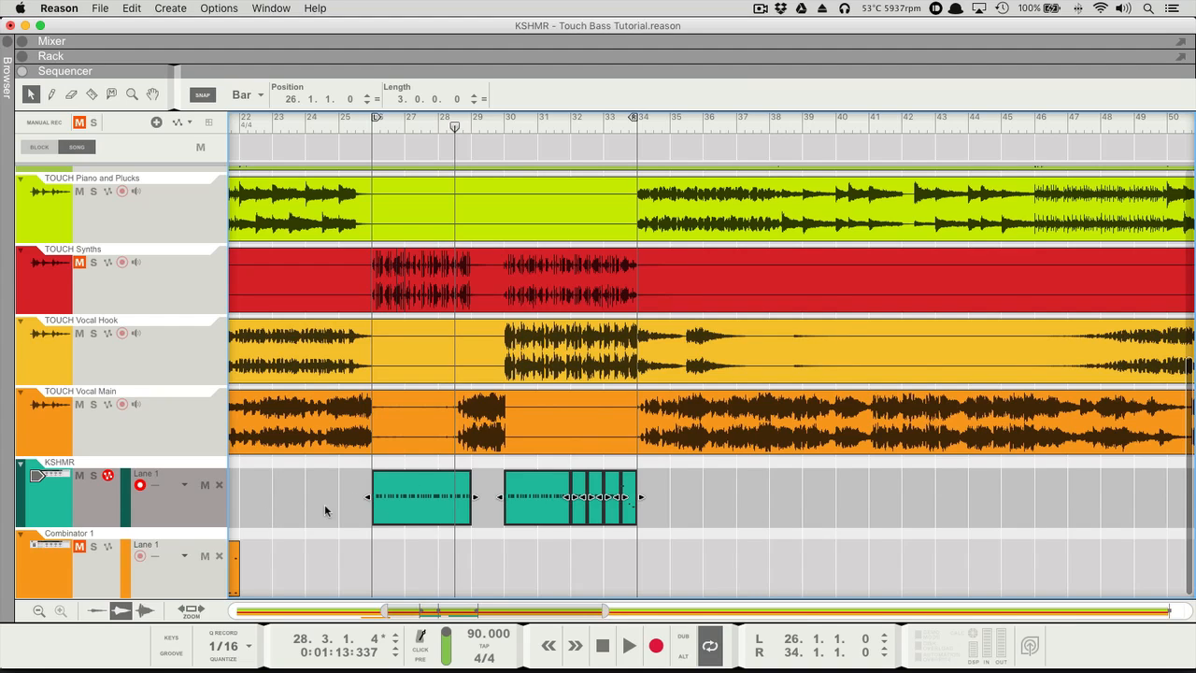
left_click_drag(325, 506, 686, 514)
key("F7")
key("F6")
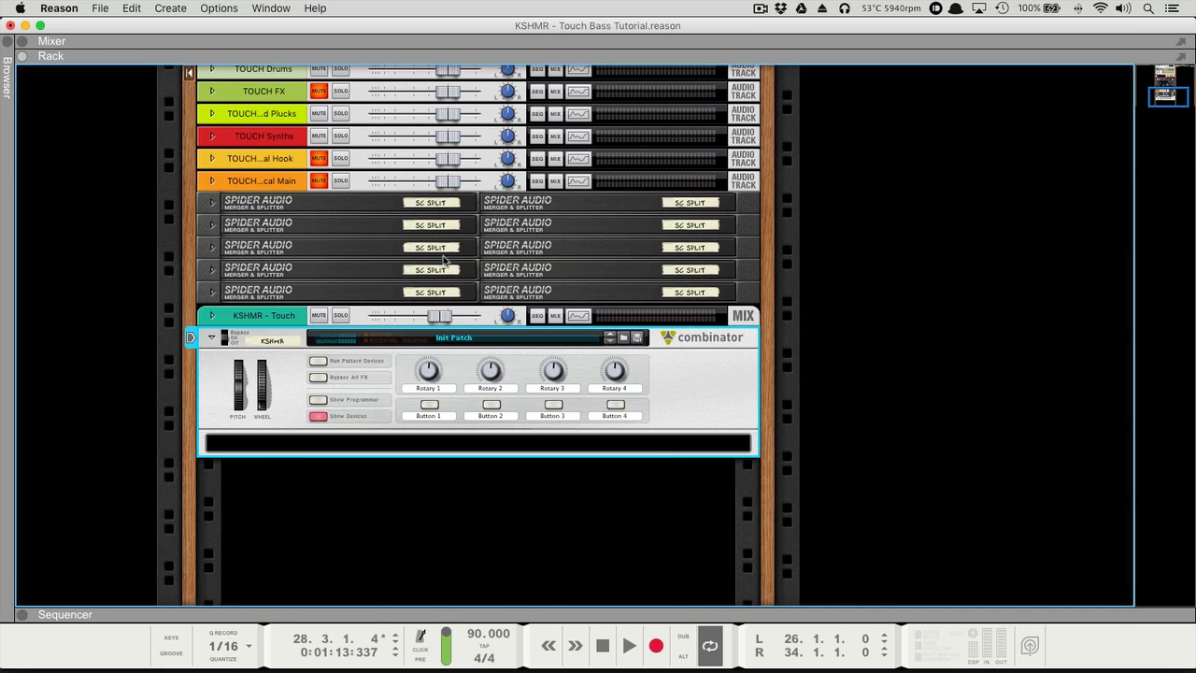
- Solo the TOUCH Synths track, play it from bar 26 as a reference, stop playback and release the solo
key("F7")
left_click(66, 275)
left_click(94, 262)
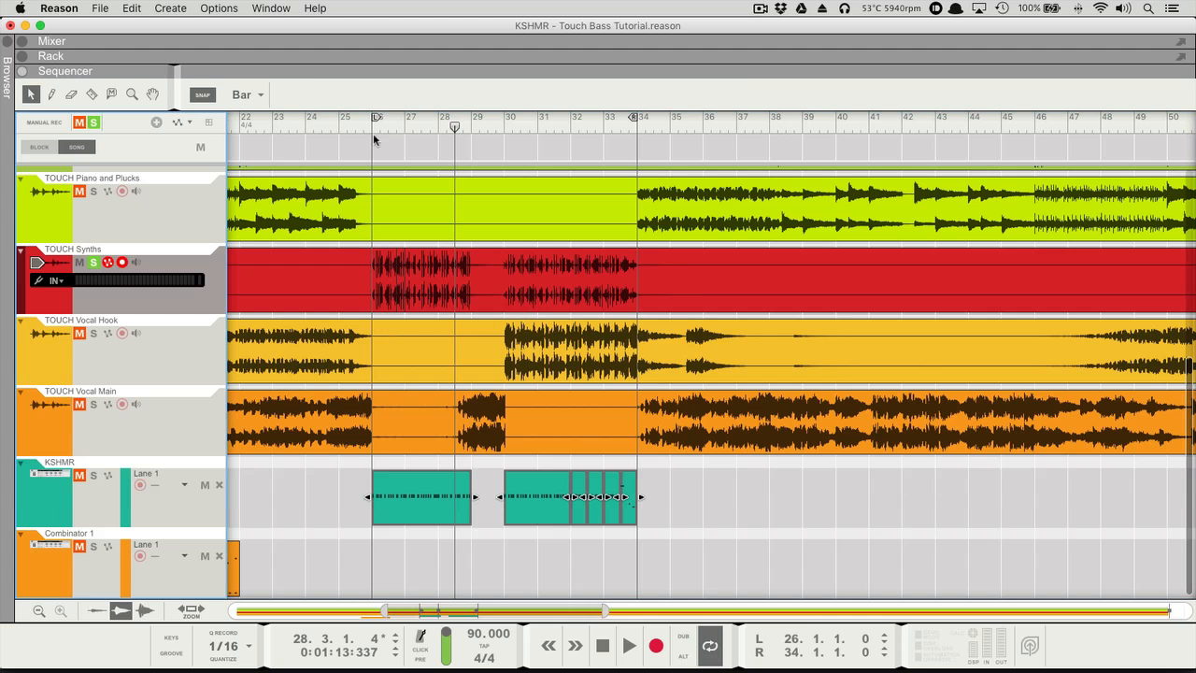
left_click(375, 129)
key("space")
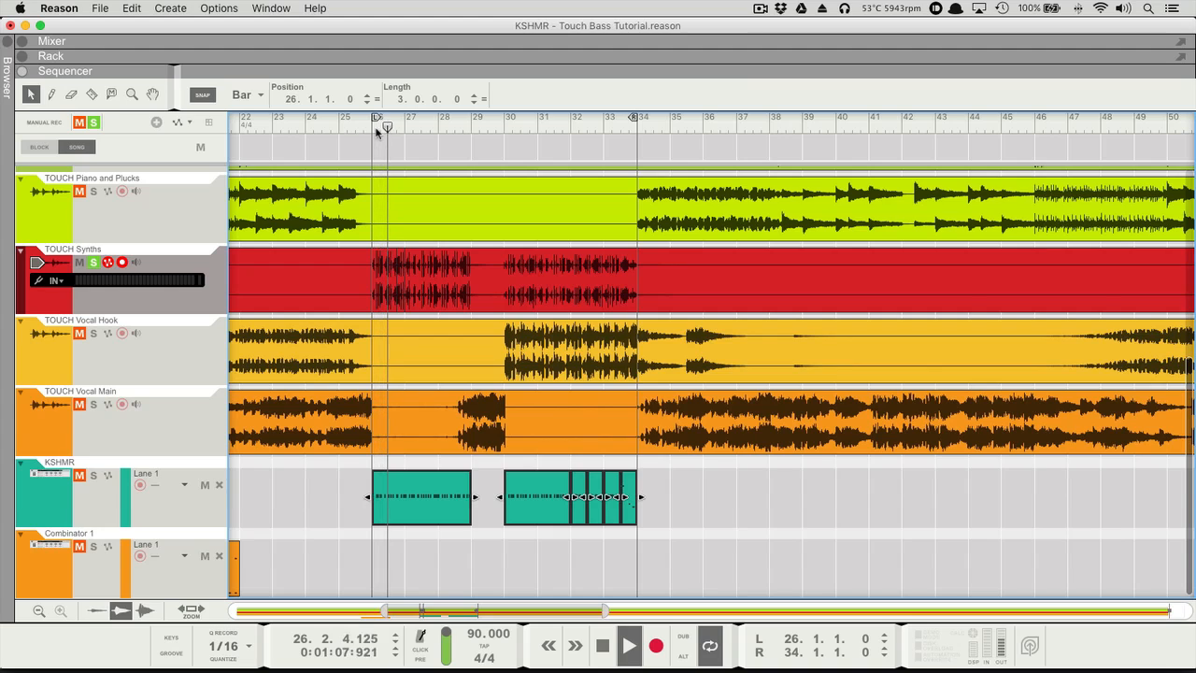
key("space")
left_click(94, 263)
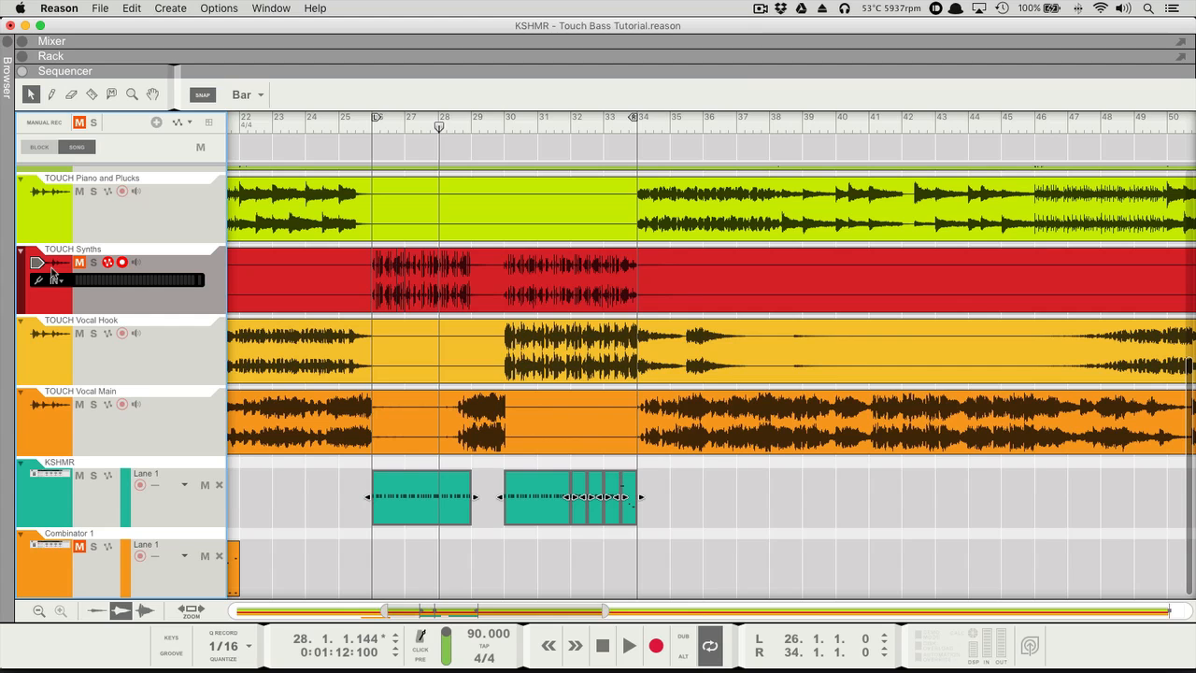
- Create a Thor Polysonic Synthesizer inside the empty KSHMR Combinator and show its programmer
left_click(24, 56)
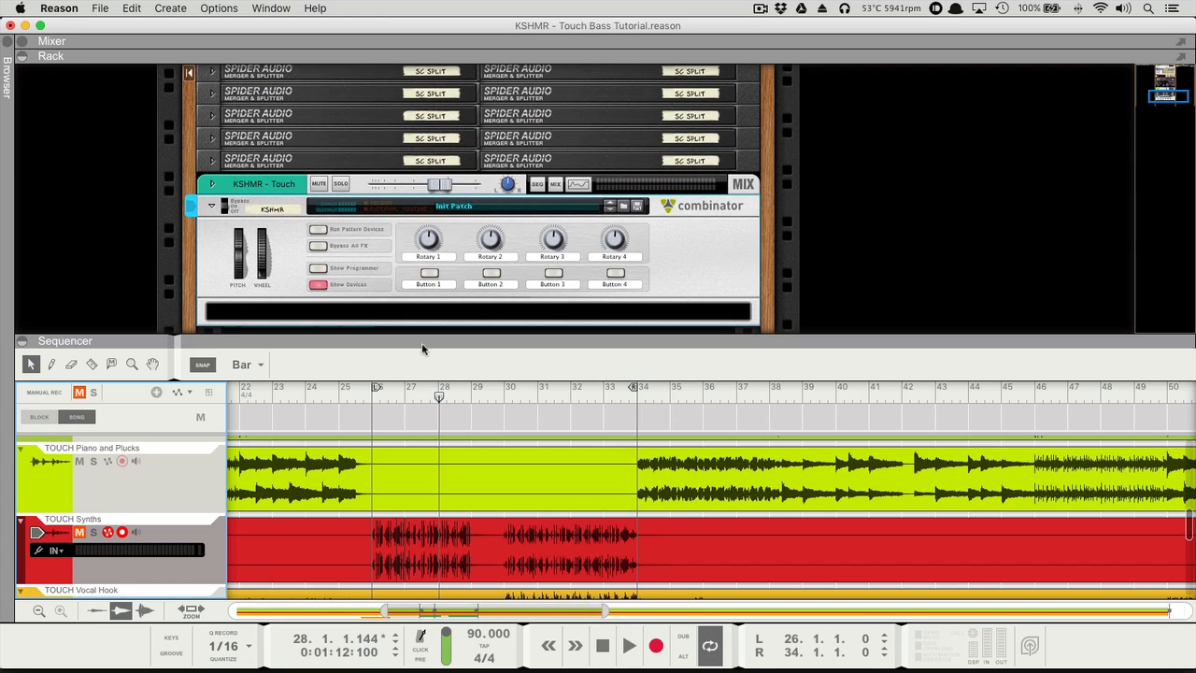
left_click_drag(421, 348, 417, 528)
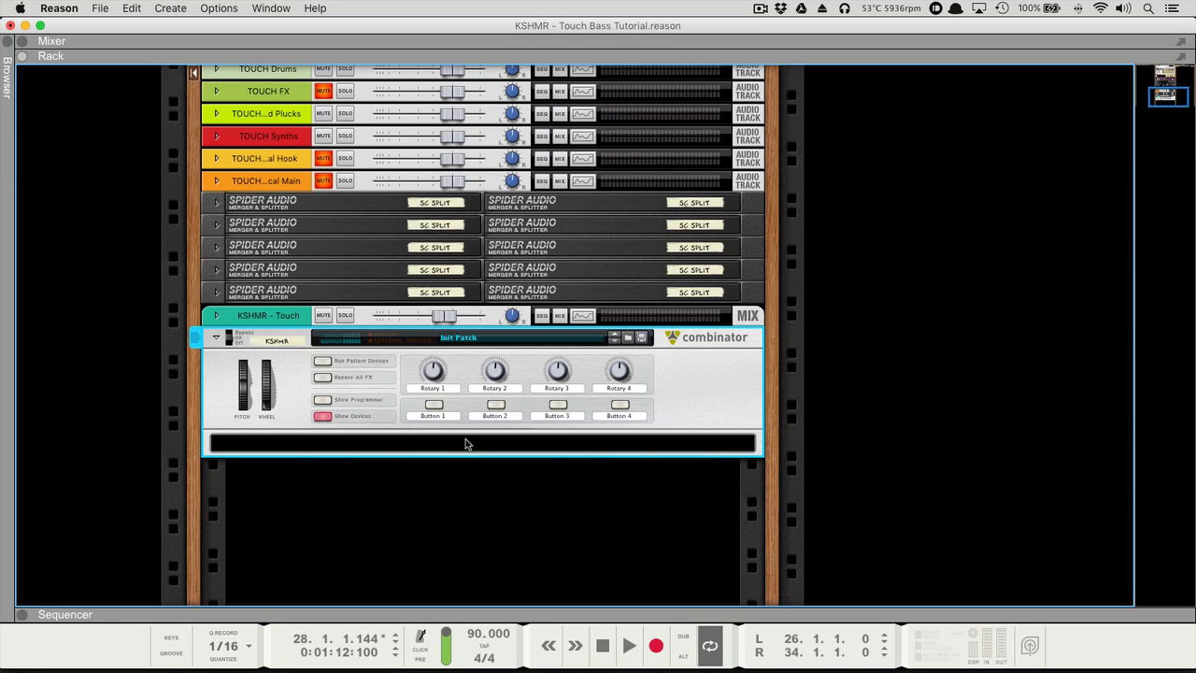
right_click(466, 439)
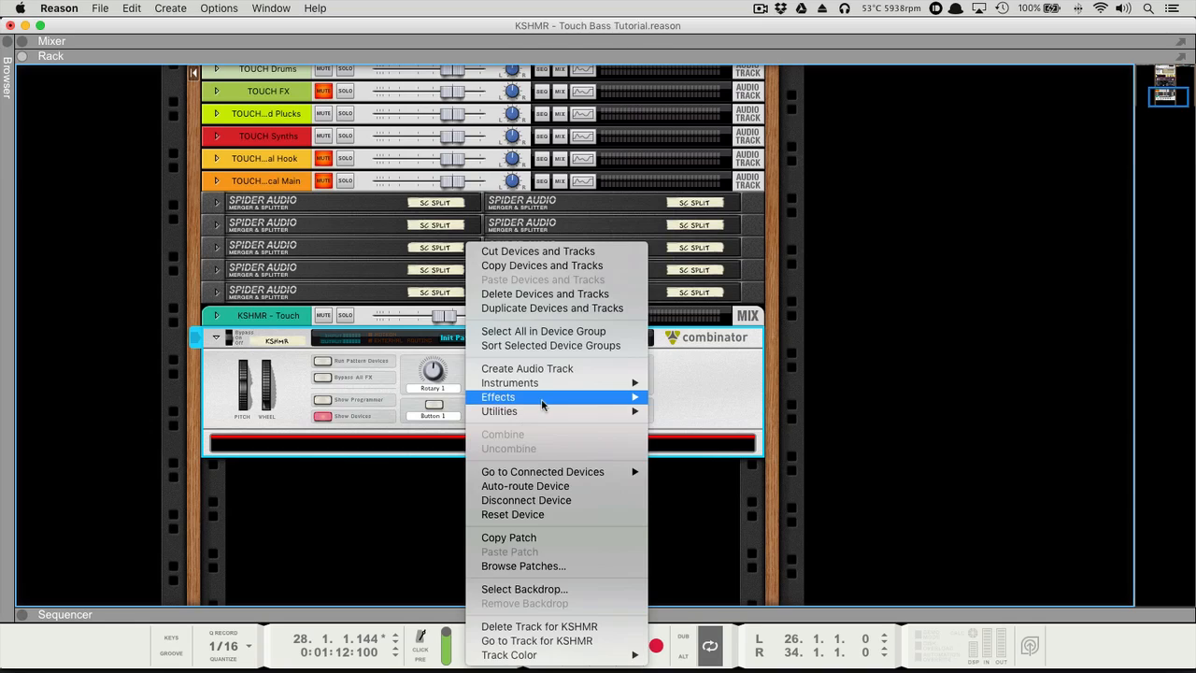
mouse_move(546, 385)
left_click(733, 491)
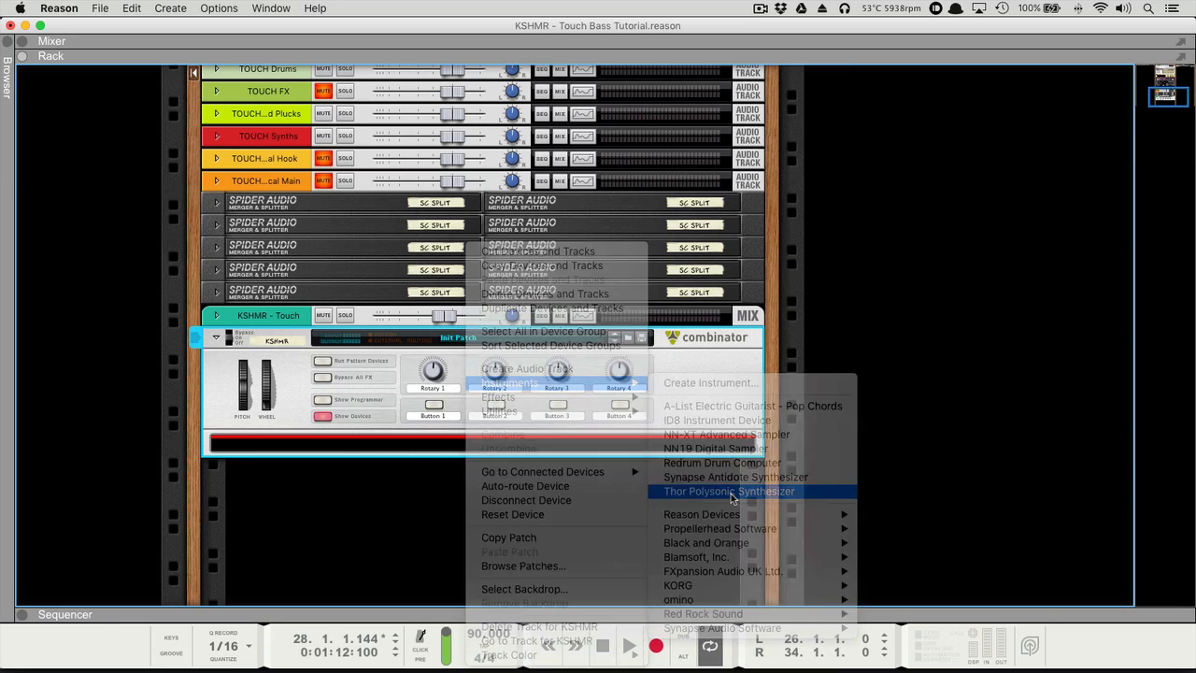
left_click(295, 461)
scroll(359, 224, "down", 5)
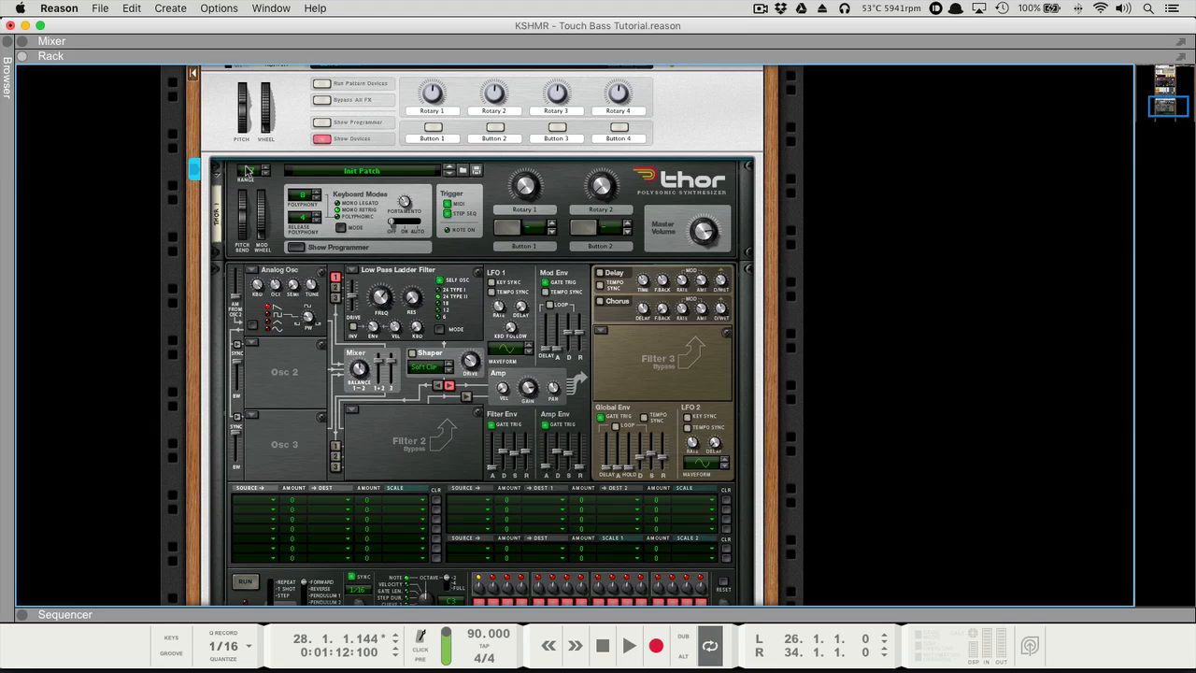
- Set Thor's Filter 1 to Bypass and switch Oscillator 1 off
scroll(379, 347, "down", 2)
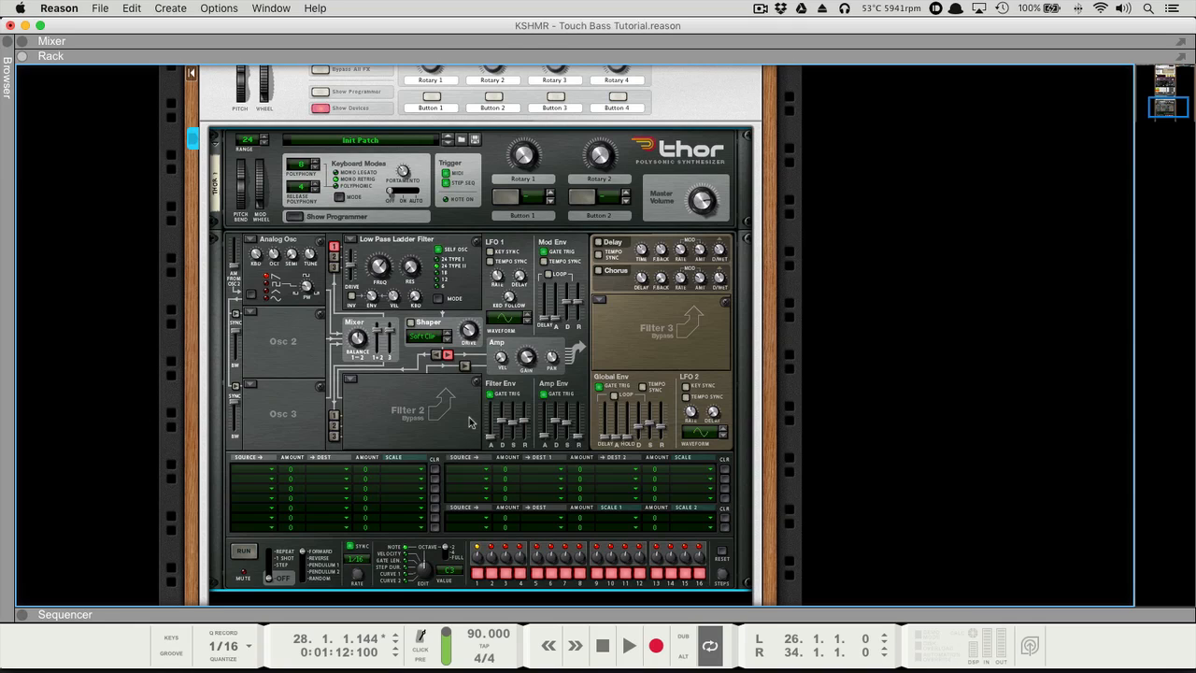
left_click(352, 245)
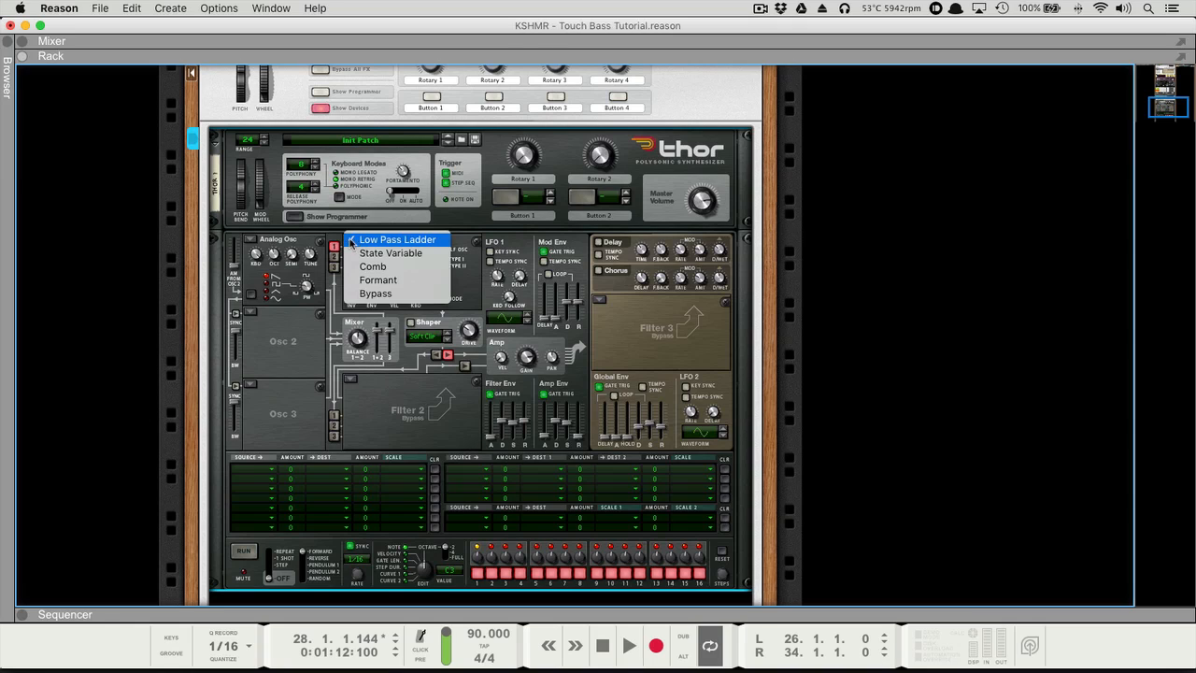
left_click(407, 295)
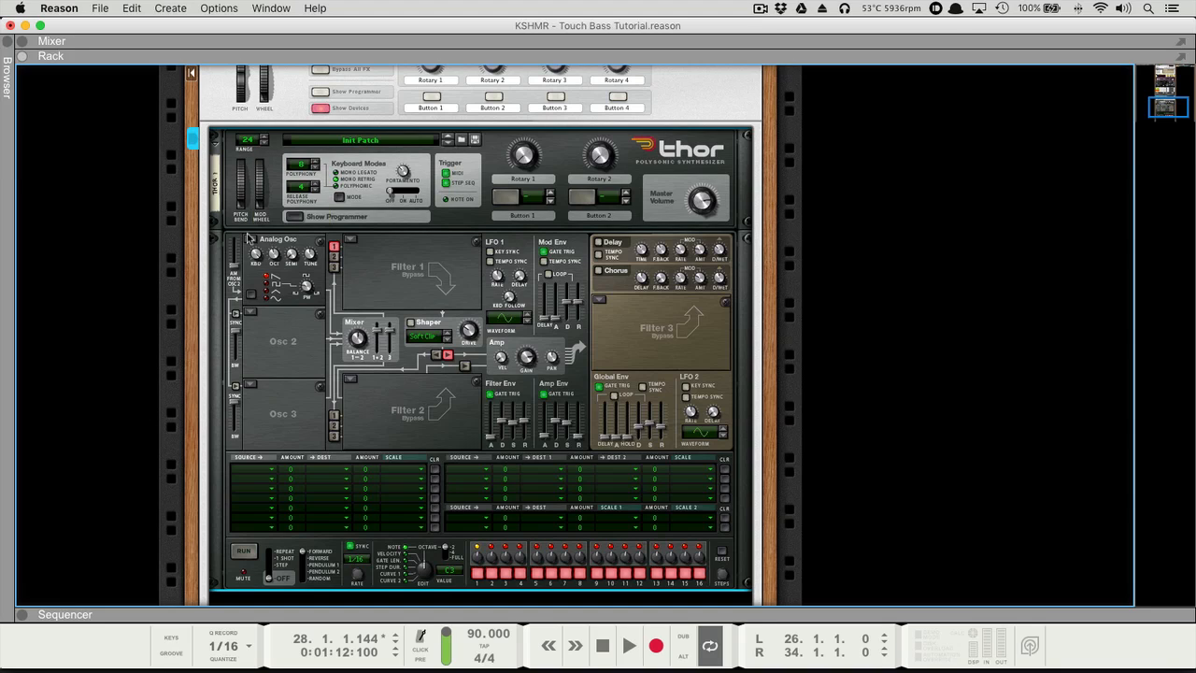
left_click_drag(248, 234, 252, 159)
left_click(250, 240)
left_click(323, 326)
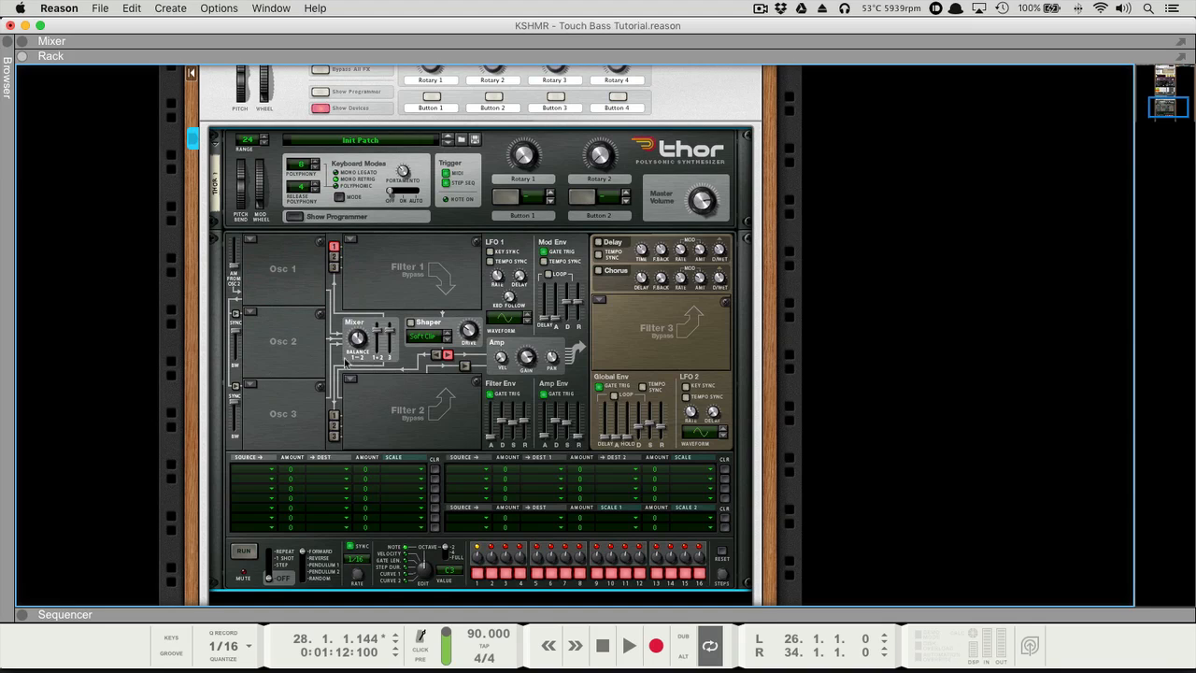
- Route oscillators 1, 2 and 3 into both Filter 1 and Filter 2, and enable Filter 2's output to the Amp
left_click(335, 257)
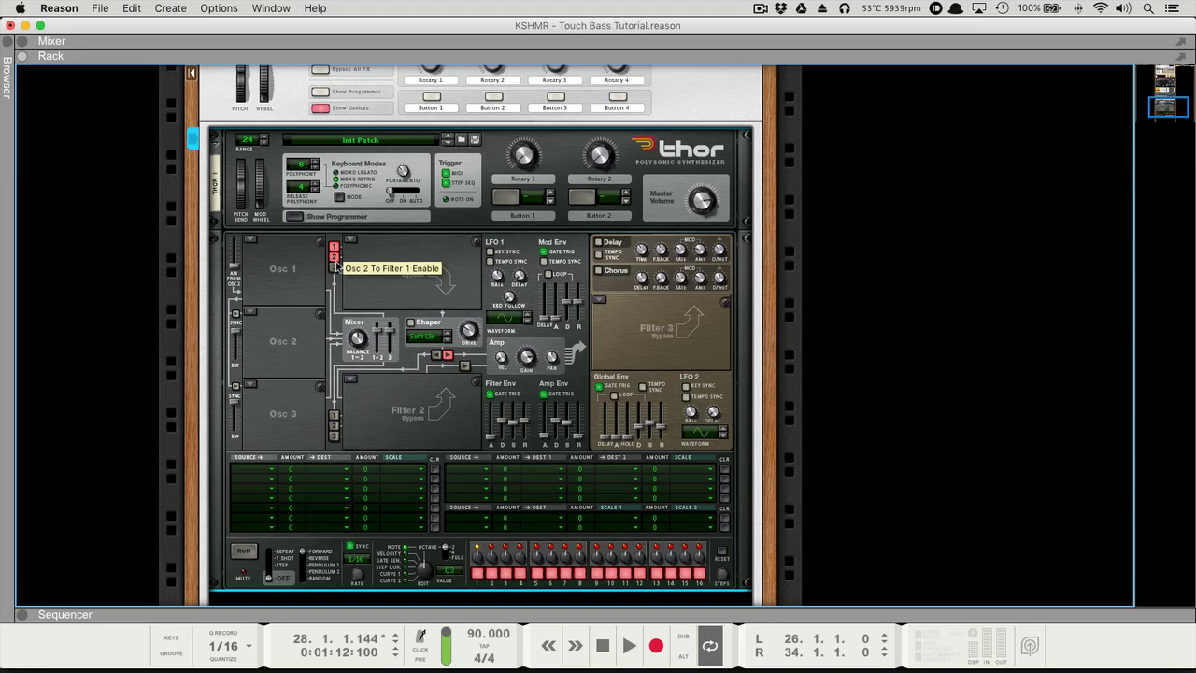
left_click(335, 267)
left_click(335, 415)
left_click(334, 426)
left_click(335, 436)
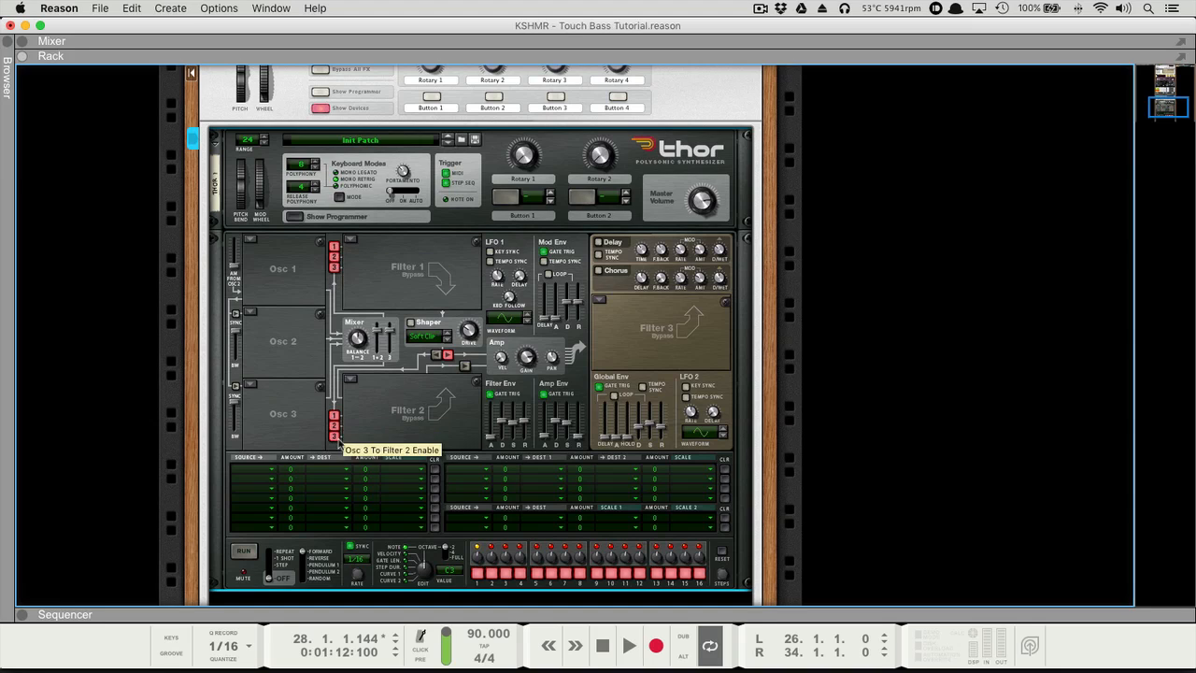
left_click(463, 364)
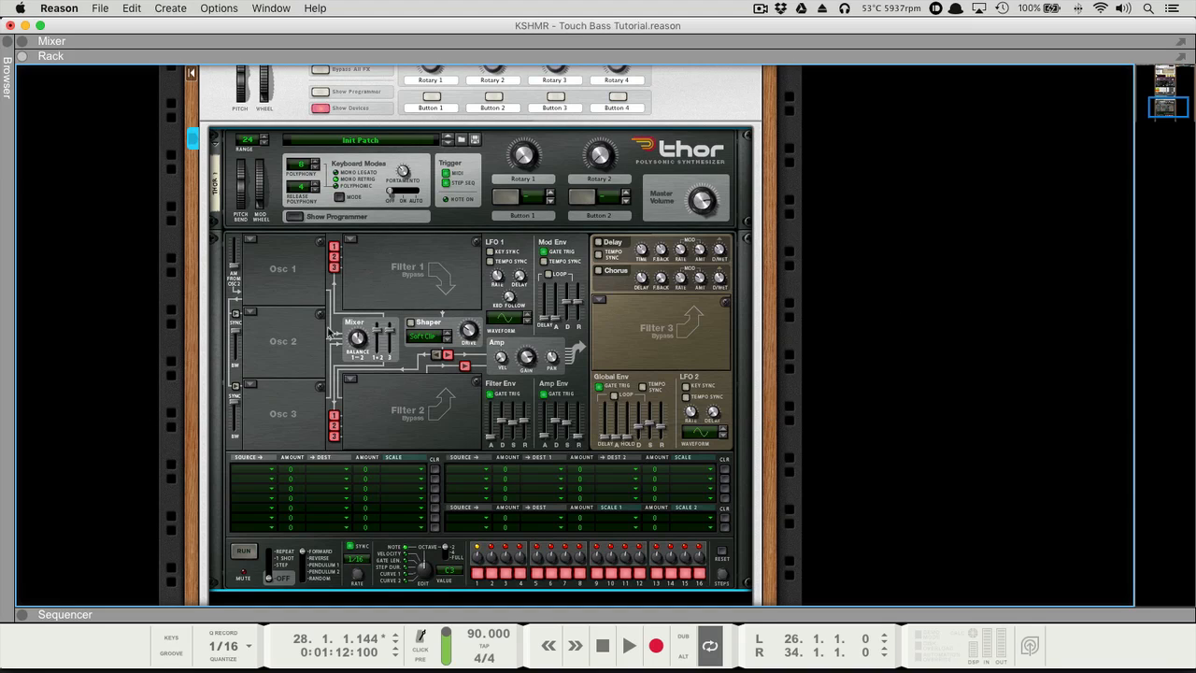
- Try the State Variable type in Filter 1 and return the slot to Bypass
left_click(352, 240)
left_click(391, 199)
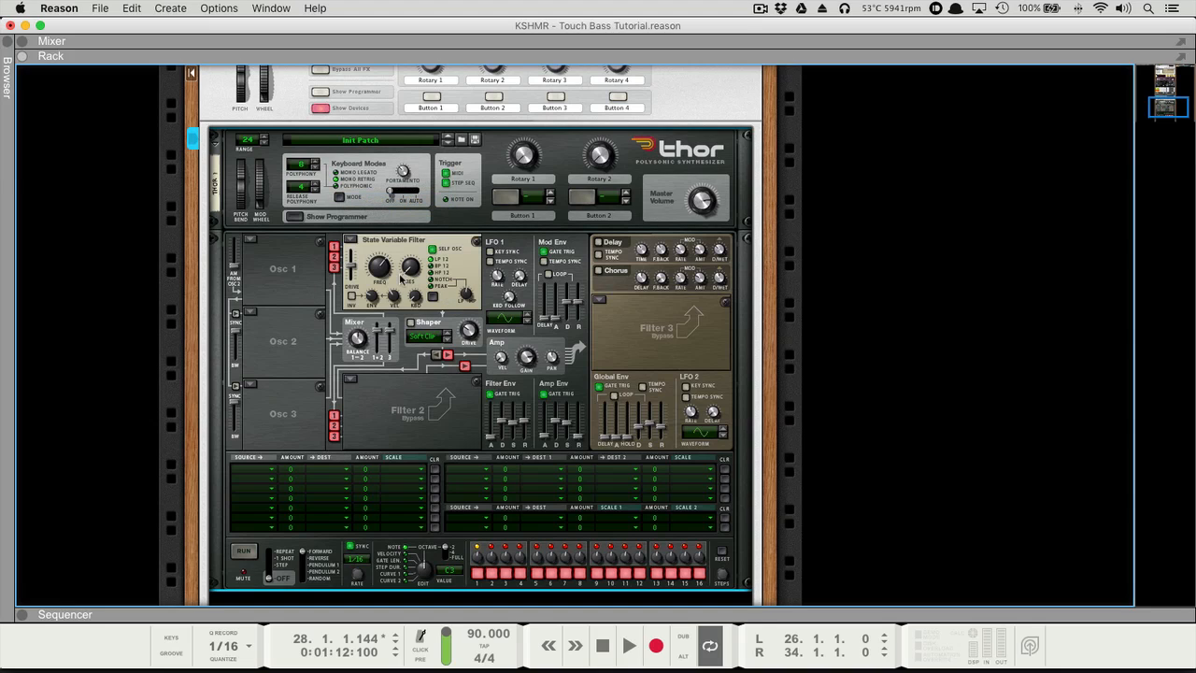
left_click(352, 240)
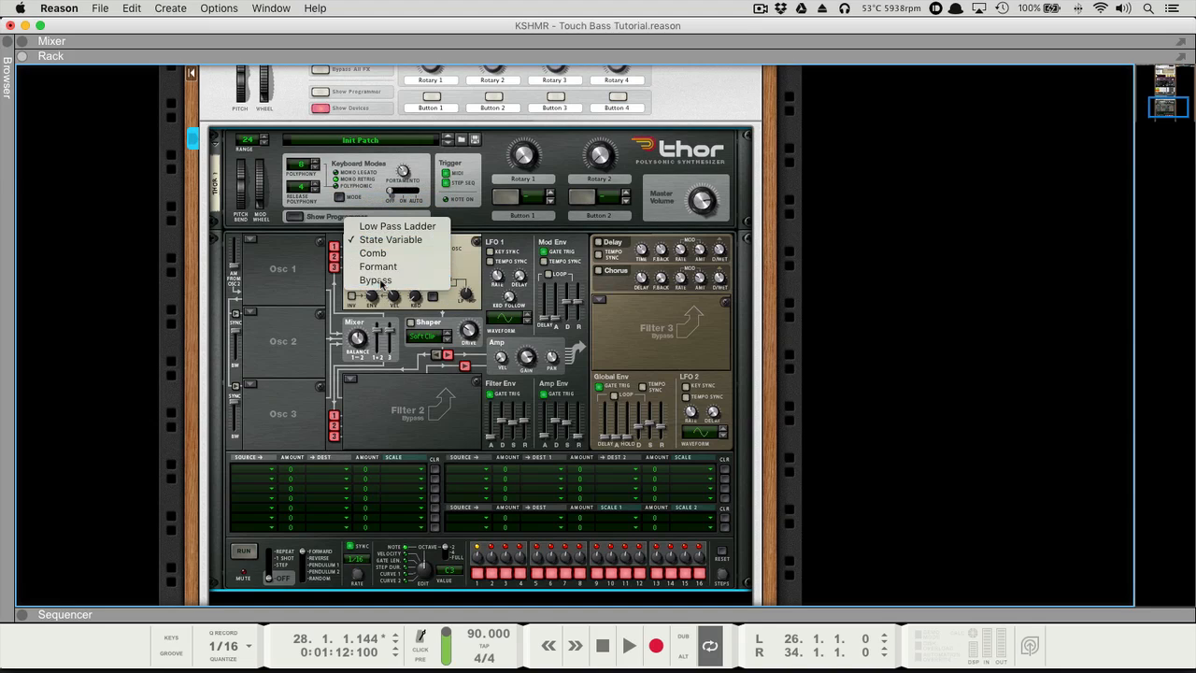
left_click(374, 280)
- Set Thor's Oscillator 2 to the Wavetable type
scroll(460, 322, "down", 1)
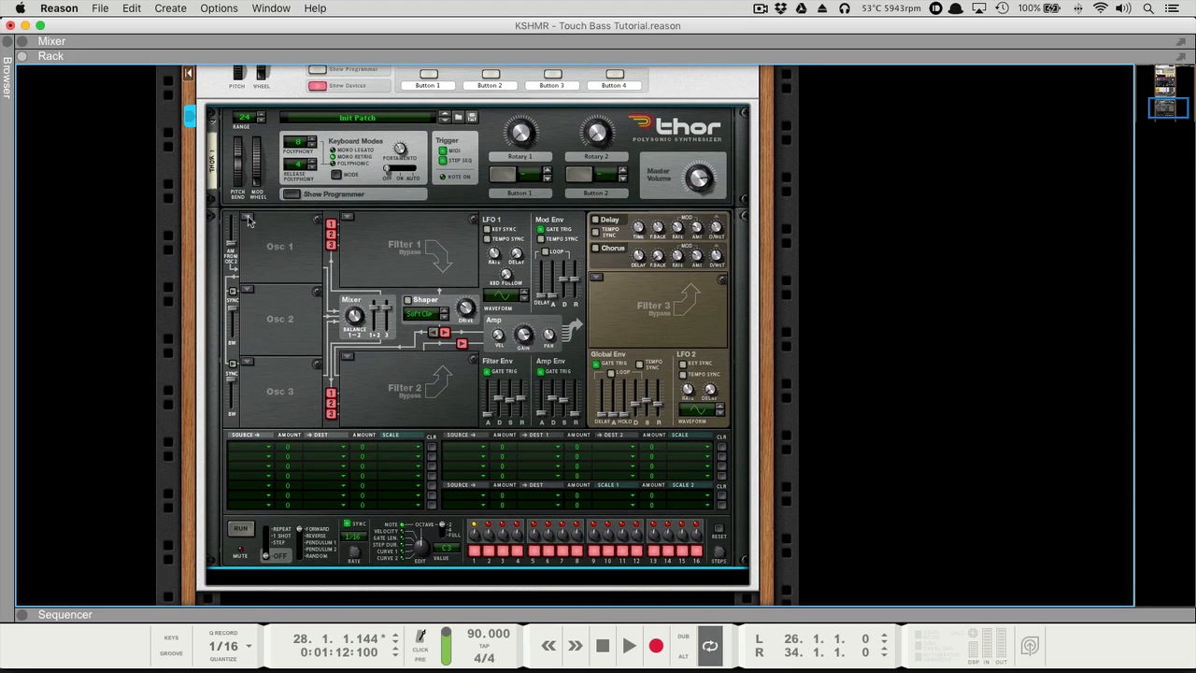
left_click(248, 289)
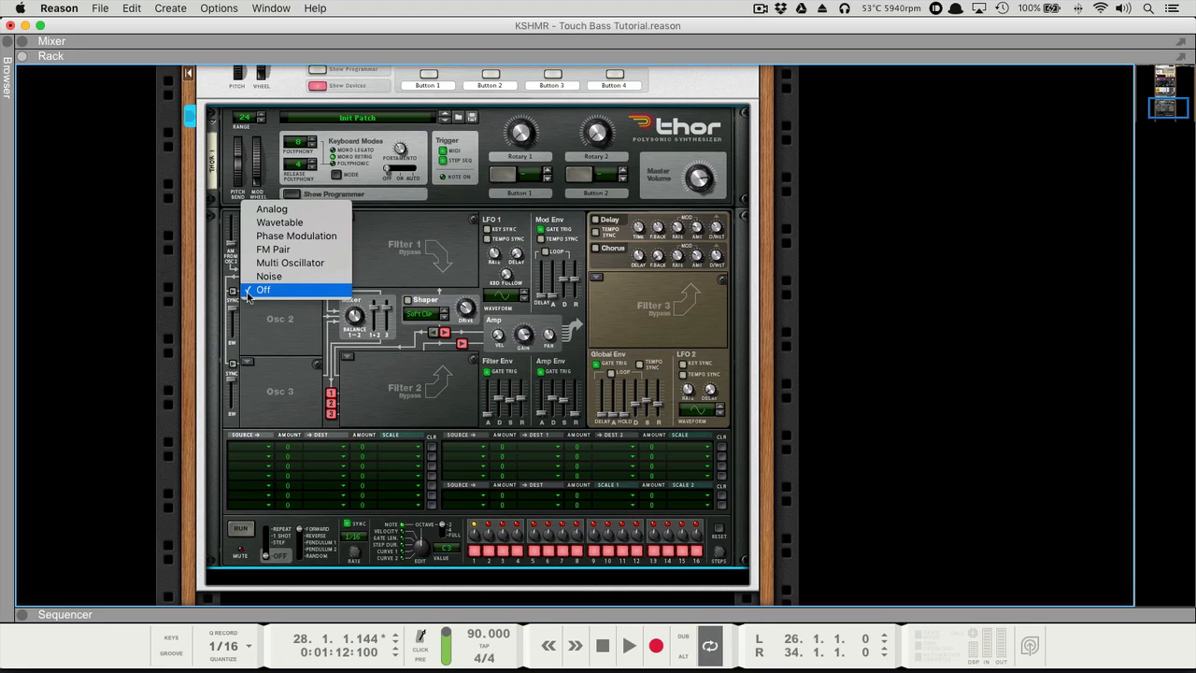
left_click(315, 224)
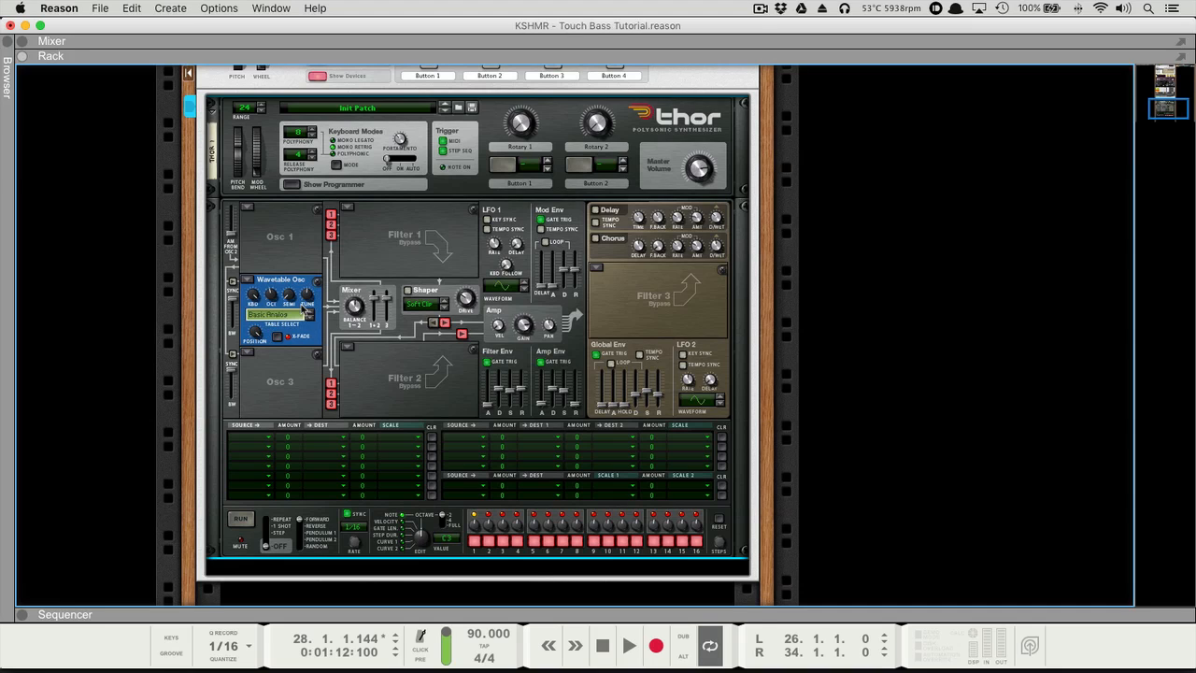
left_click(260, 280)
left_click(271, 264)
left_click(260, 280)
left_click(262, 293)
- Set Thor's Oscillator 1 to the Multi Oscillator type
left_click(262, 210)
left_click(281, 181)
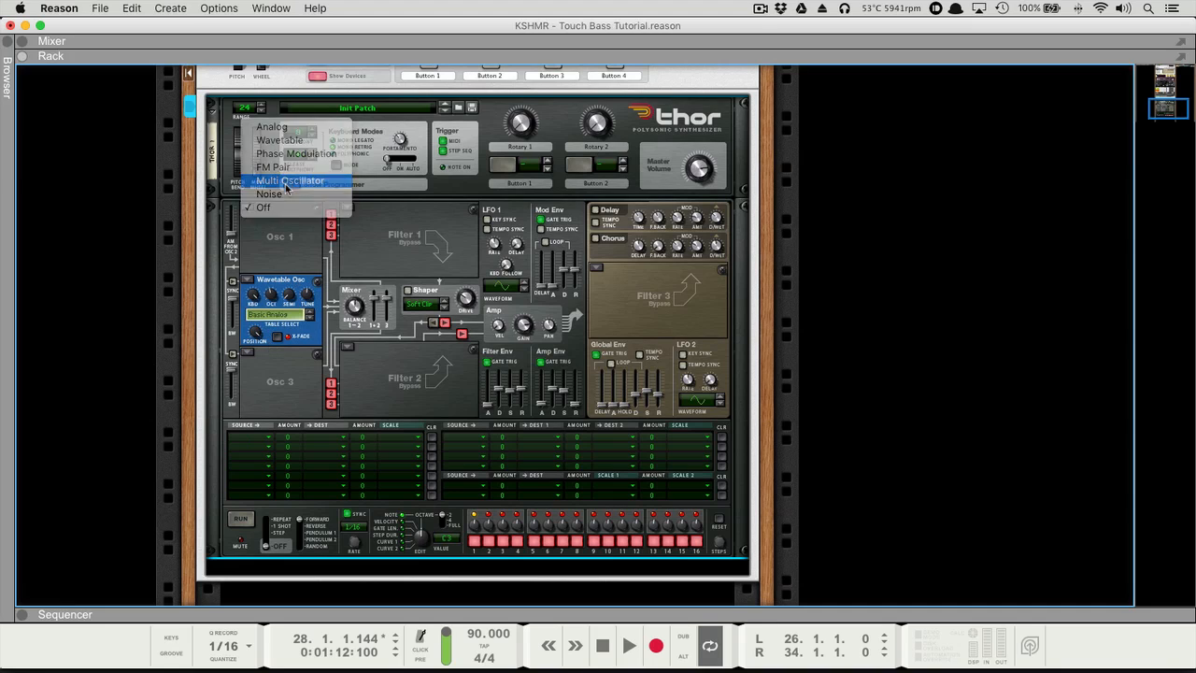
left_click_drag(311, 263, 313, 268)
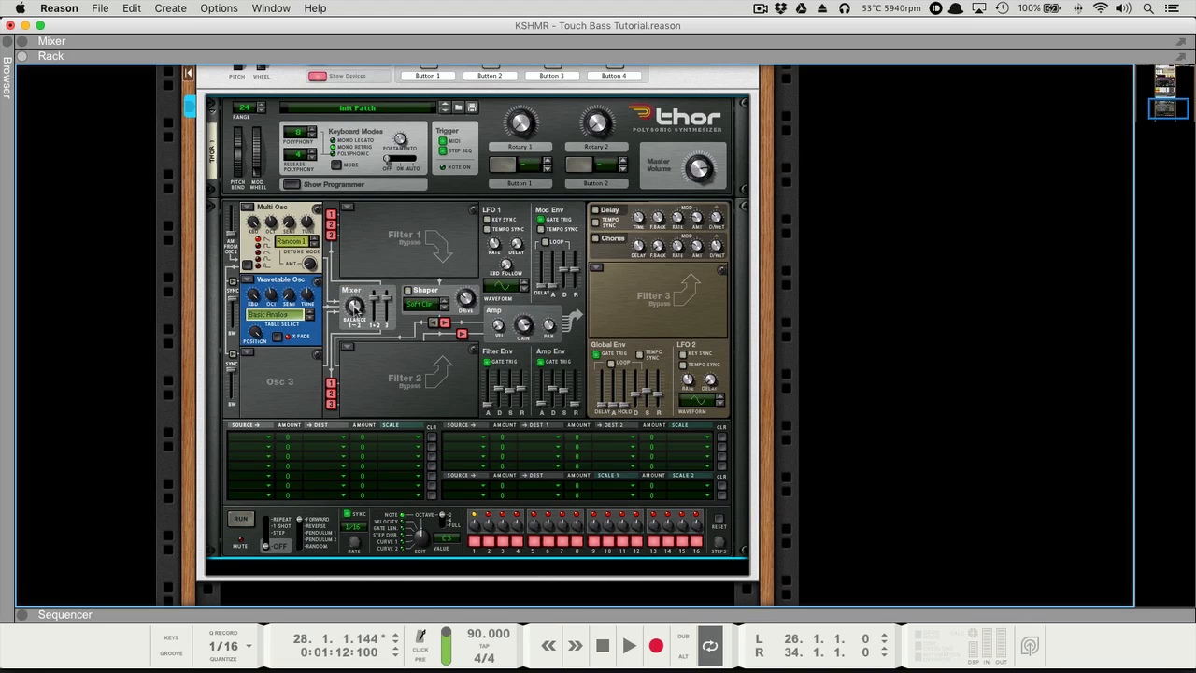
mouse_move(355, 310)
left_mouse_down()
mouse_move(355, 298)
mouse_move(364, 325)
left_mouse_up()
scroll(295, 266, "right", 3)
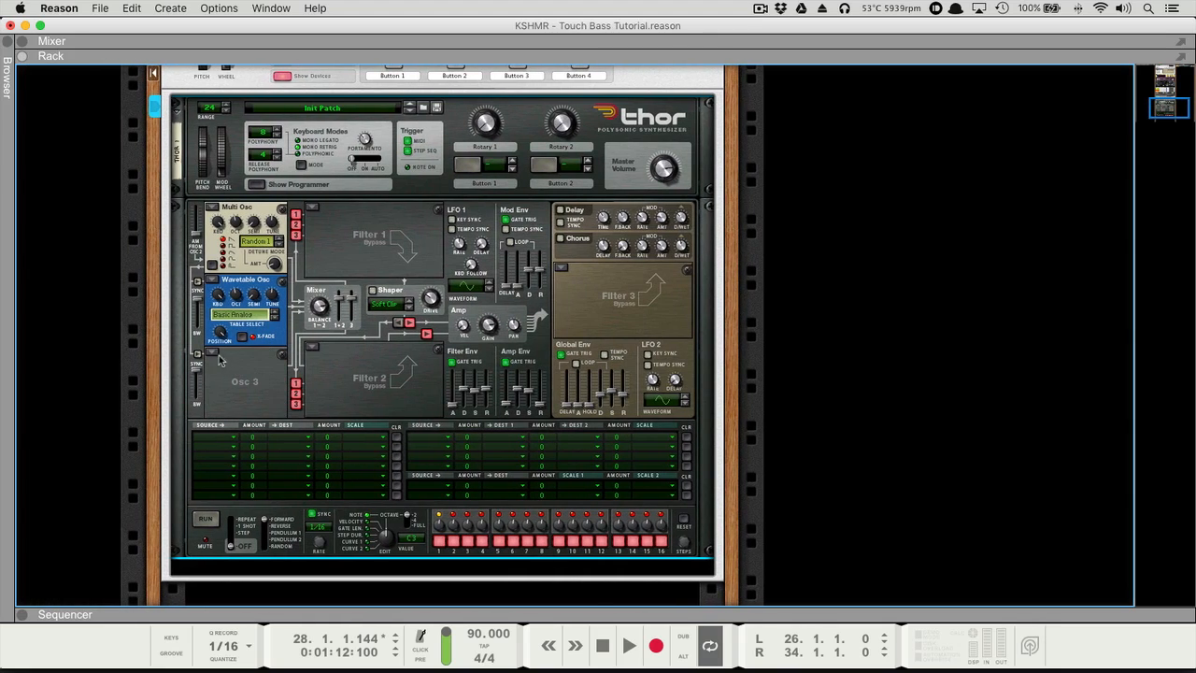
- Try the Noise type in Thor's Oscillator 3, lower its mixer level, and turn the oscillator slot off
left_click(217, 354)
left_click(245, 339)
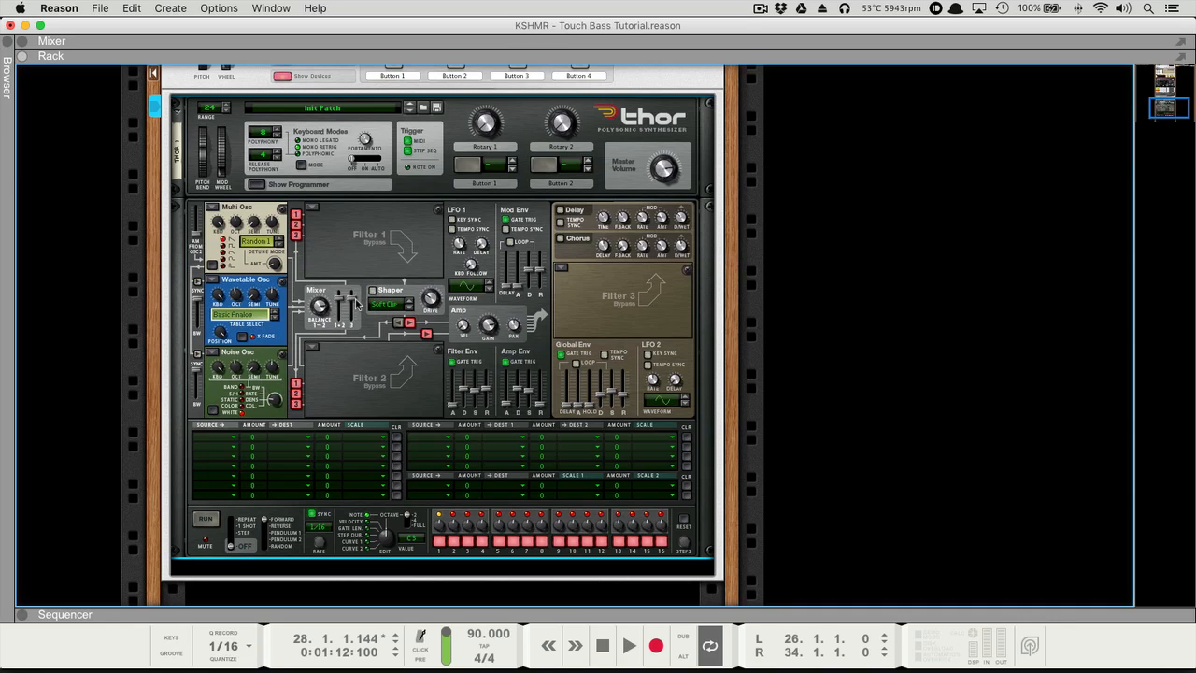
left_click_drag(352, 299, 353, 342)
left_click(212, 352)
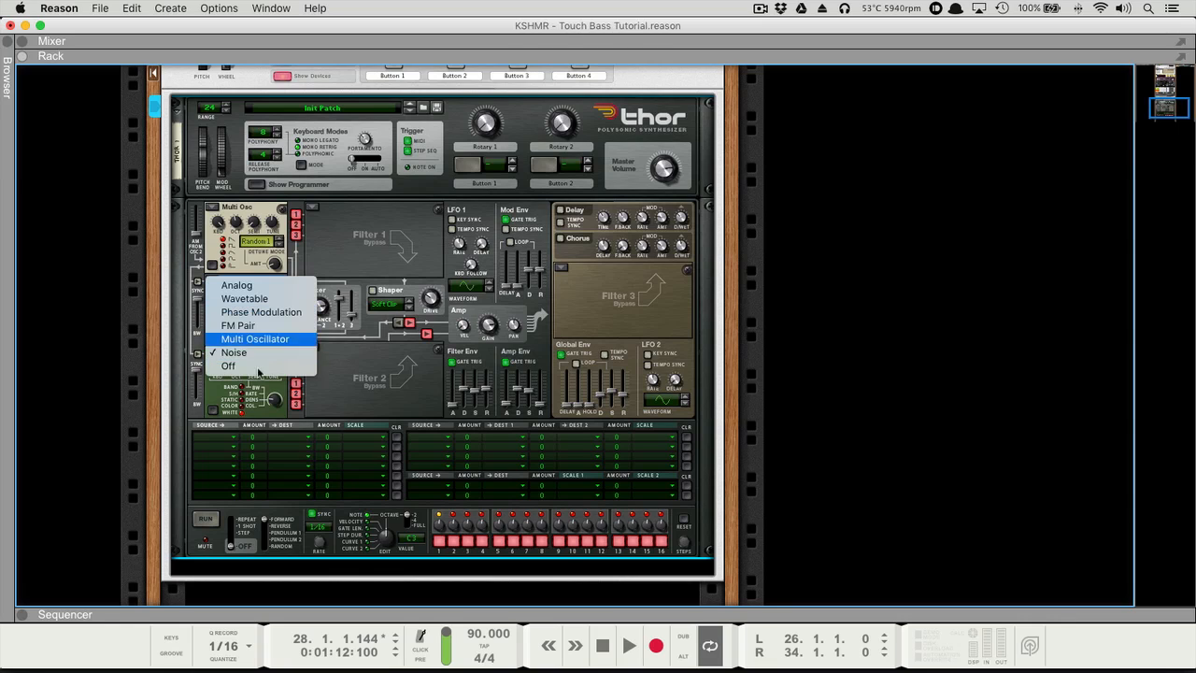
left_click(256, 370)
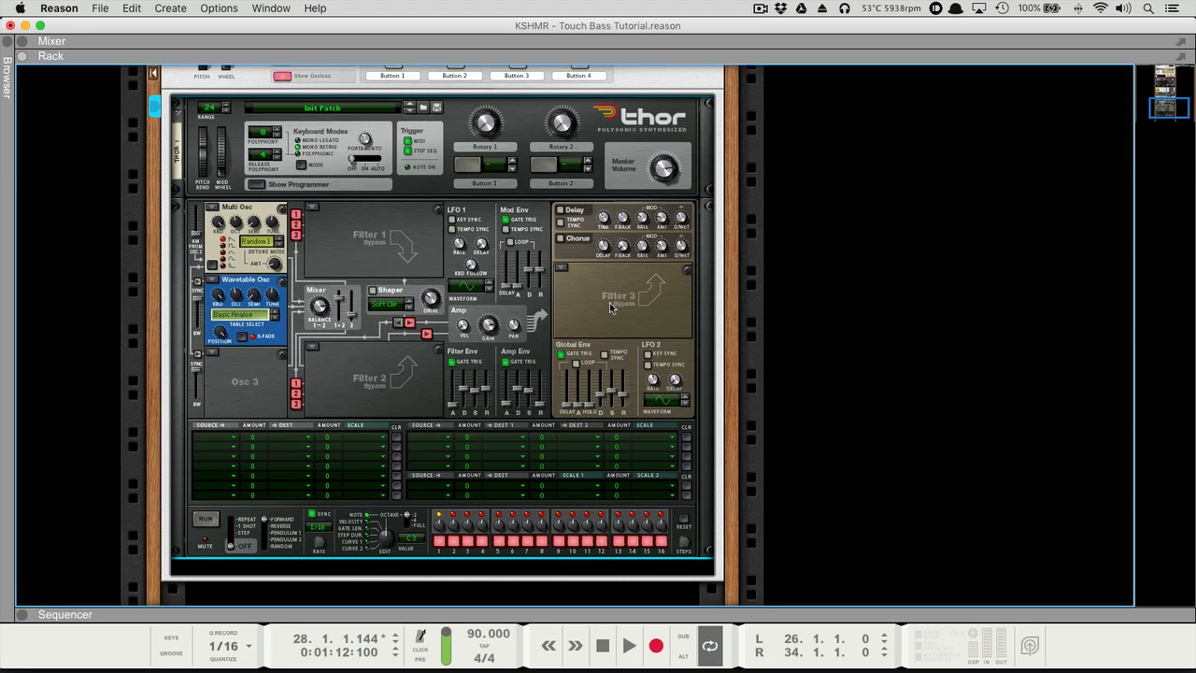
- Play the soloed TOUCH Synths track from about bar 26 in the sequencer to hear the original bass
key("super+Tab")
key("F7")
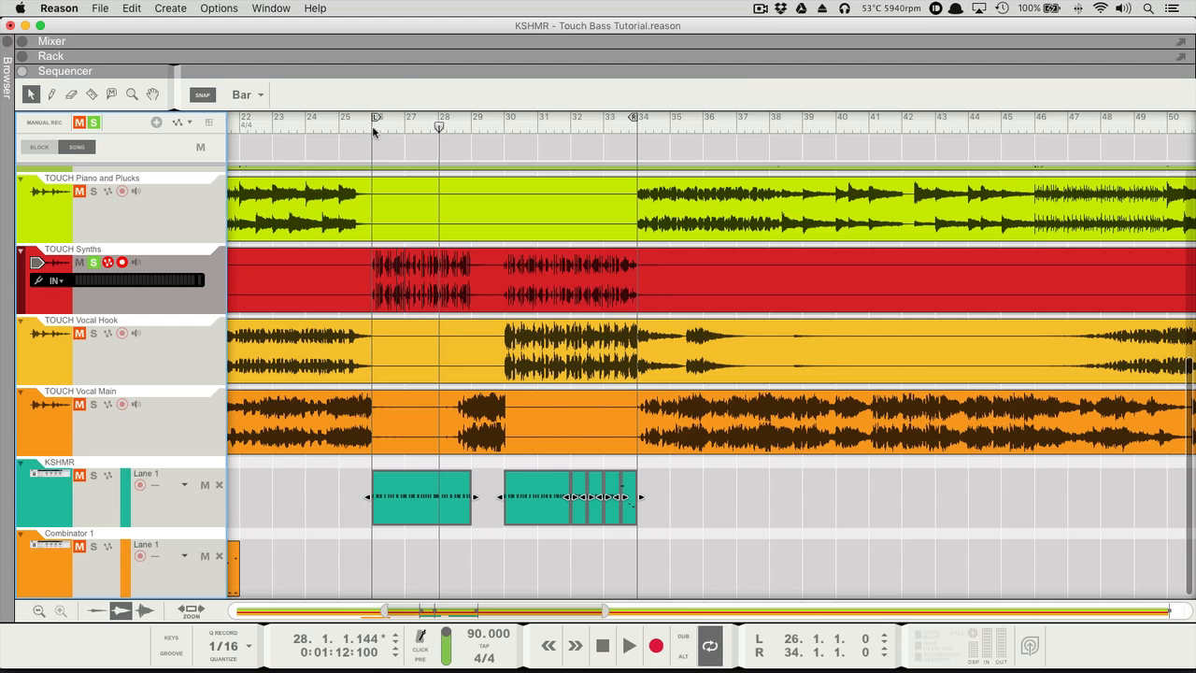
left_click(405, 260)
key("space")
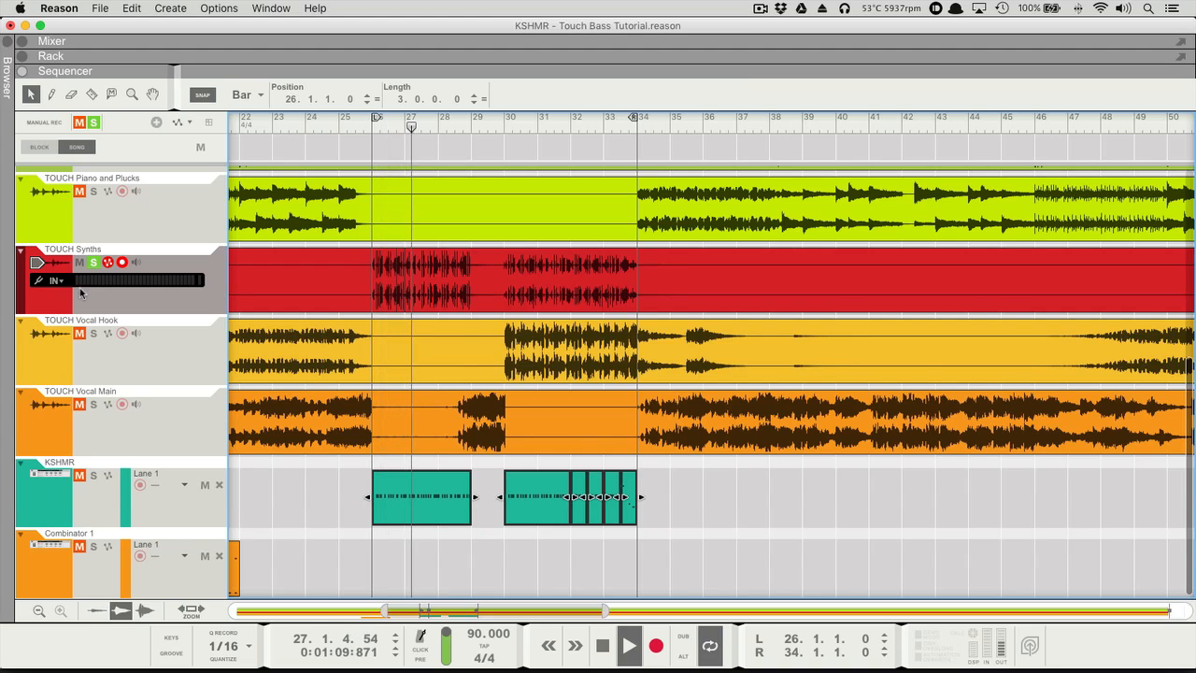
key("space")
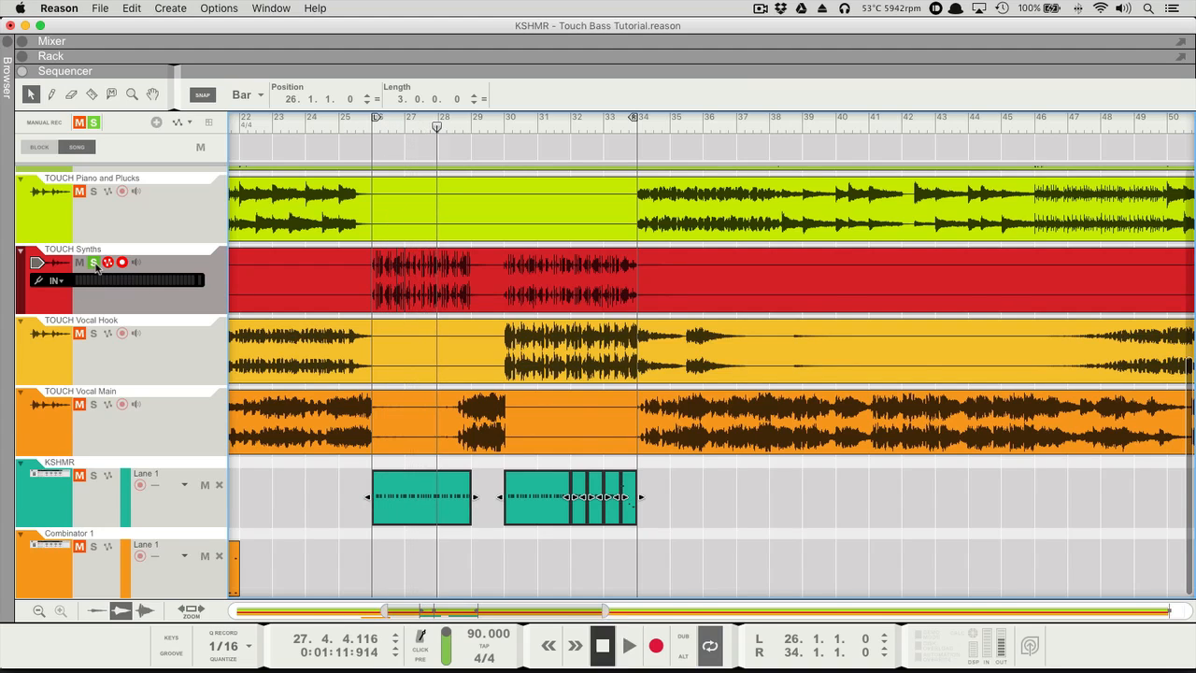
- Unsolo and mute the TOUCH Synths track, and make the KSHMR track the active one
left_click(94, 261)
left_click(79, 262)
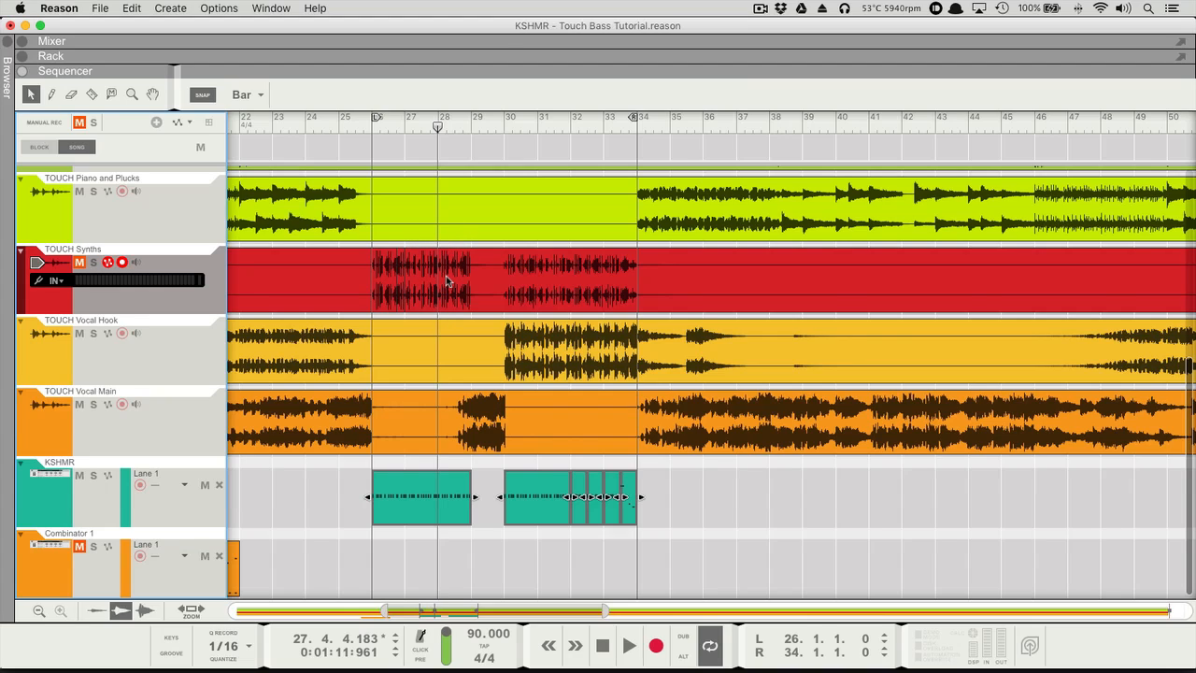
left_click(40, 485)
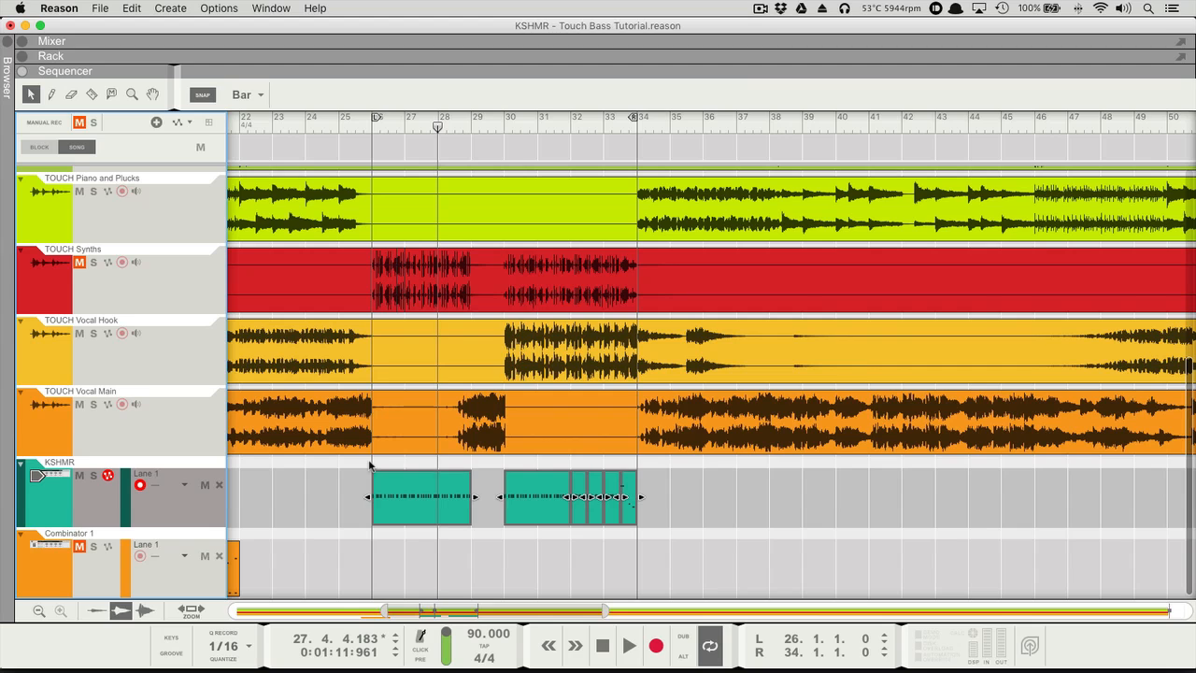
- Assign Mod Env as the source and Osc 1 Pitch as the first destination in Thor's first dual-destination modulation row
key("F5+F6+F7")
key("F6")
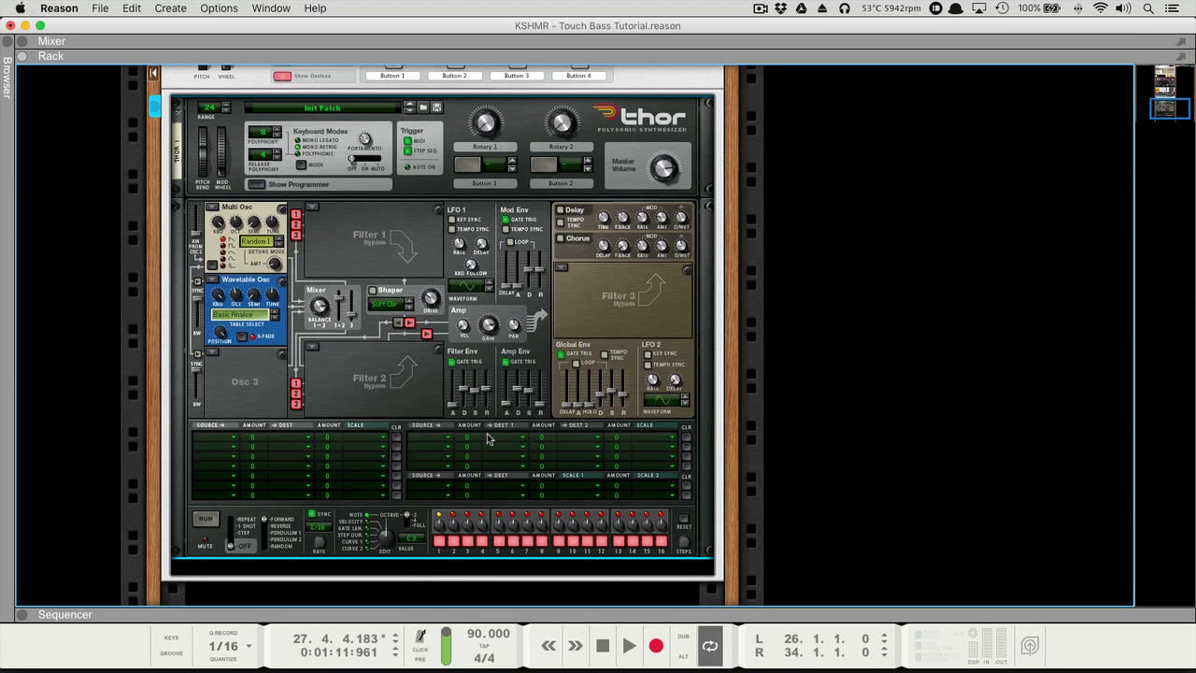
left_click(434, 436)
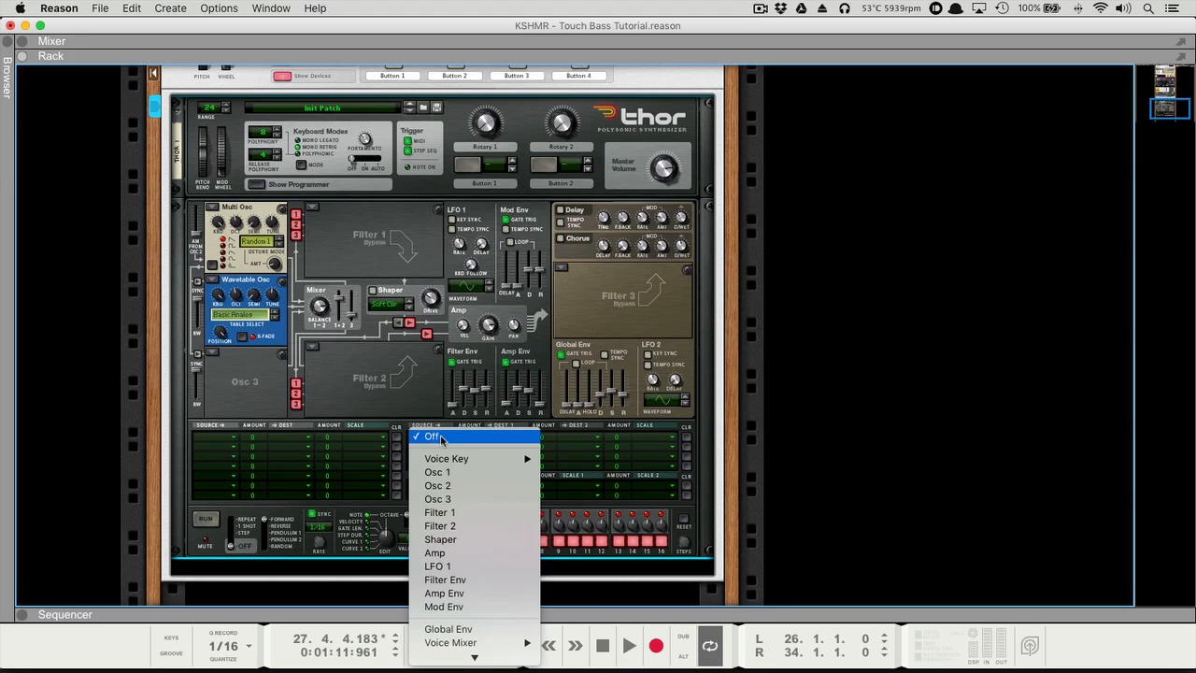
left_click(444, 606)
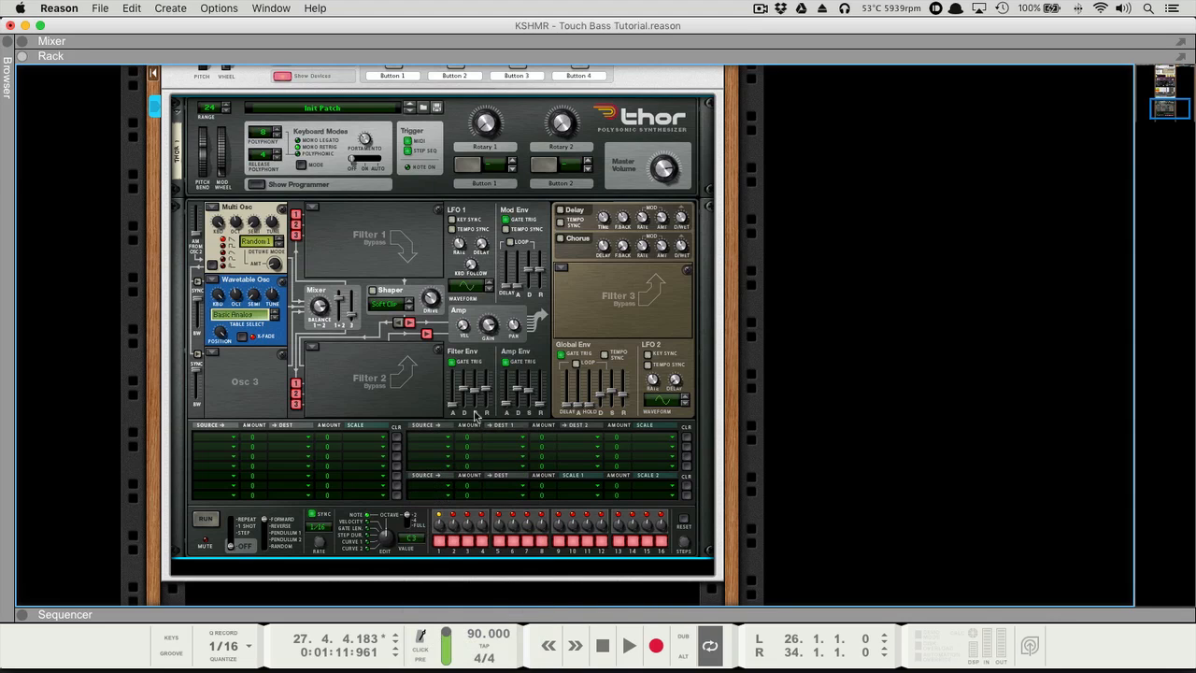
left_click(496, 437)
mouse_move(513, 459)
left_click(641, 459)
- Add Osc 2 Pitch as the second destination of the Mod Env row and set both modulation amounts to 90
left_click(568, 436)
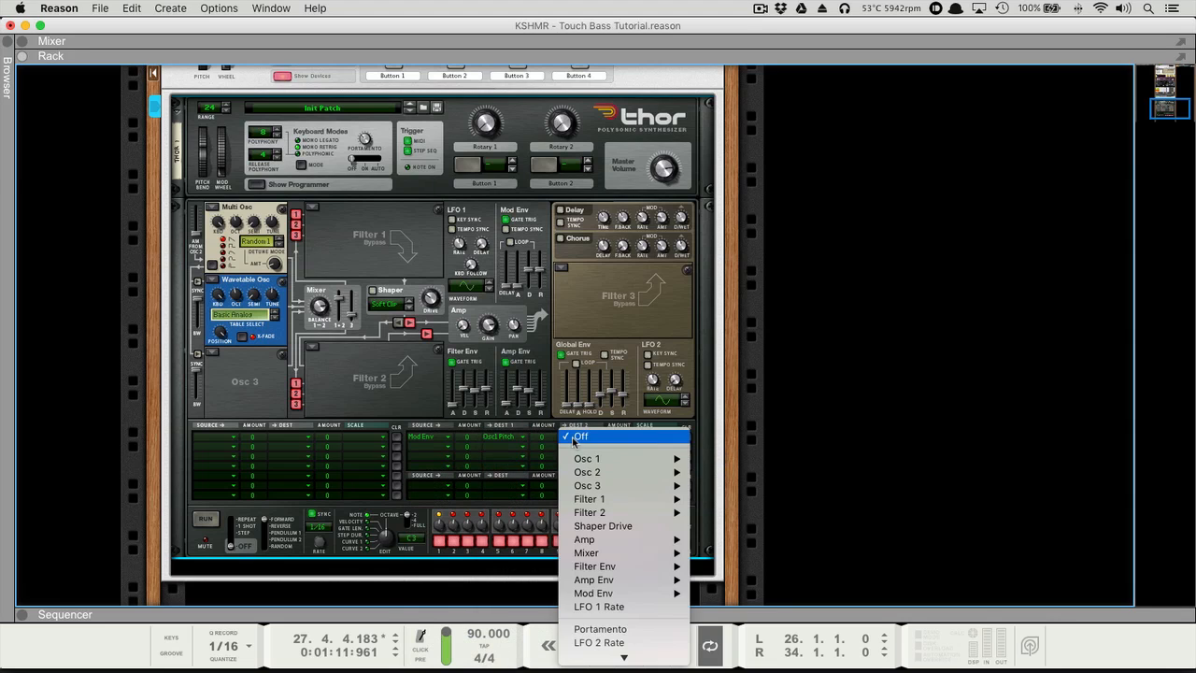
mouse_move(587, 472)
left_click(707, 473)
left_click_drag(476, 437, 481, 414)
left_click_drag(554, 438, 556, 413)
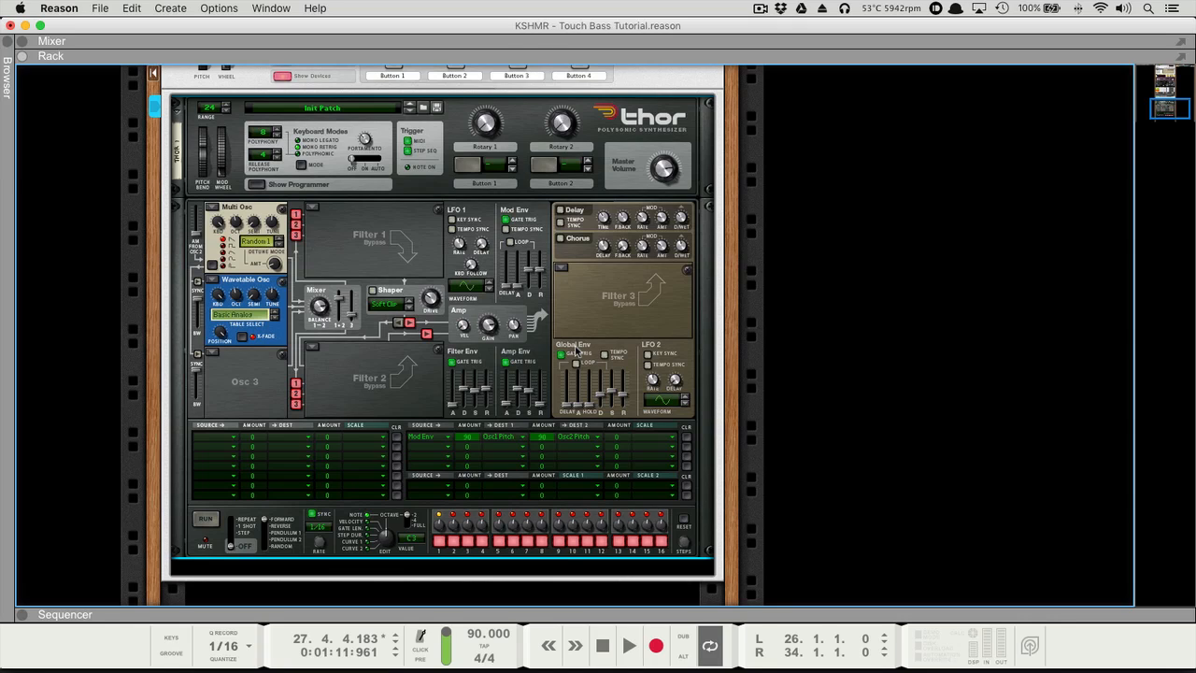
- Set Thor's Mod Env decay to 1.33 s
left_click_drag(527, 268, 526, 280)
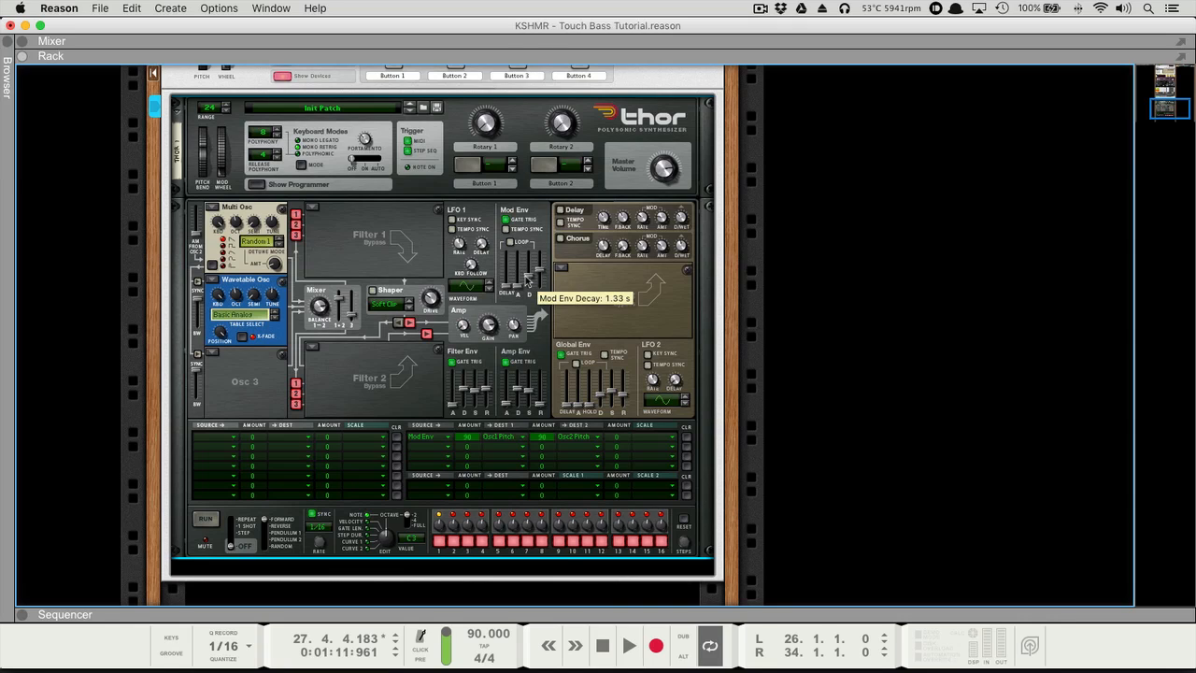
key("super+Tab")
key("shift+super+Tab")
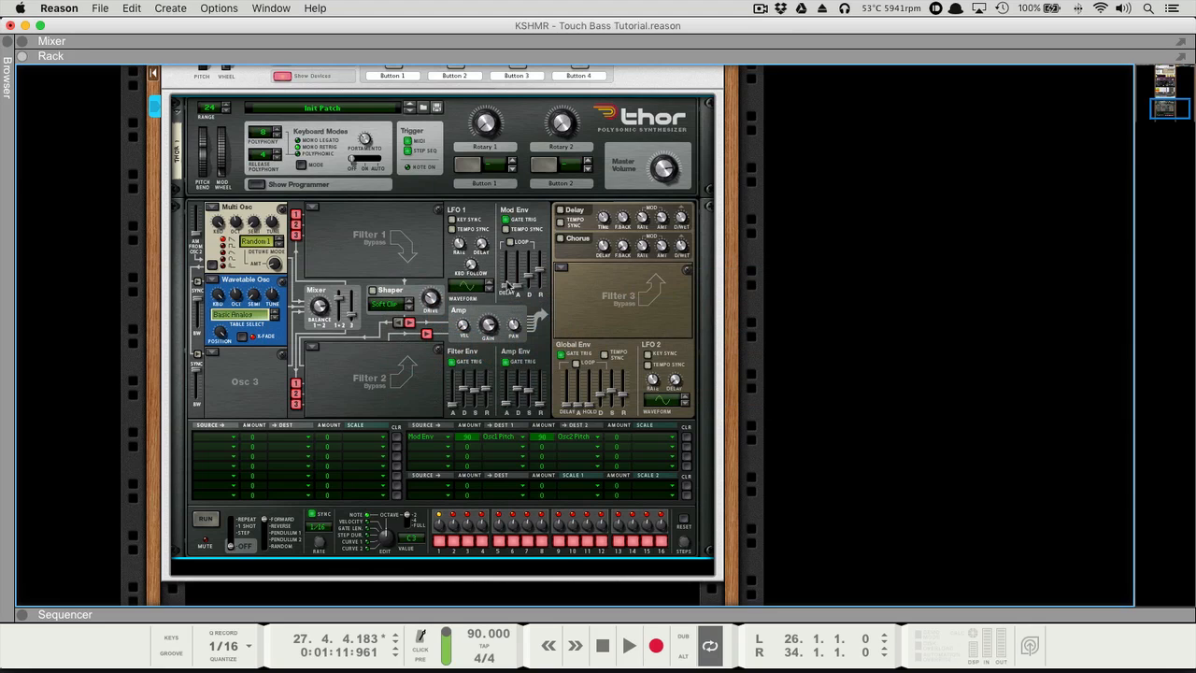
- Switch between Live and Reason to compare the Spectrum display with Thor's Mod Env decay setting
key("super+Tab")
key("super+Tab")
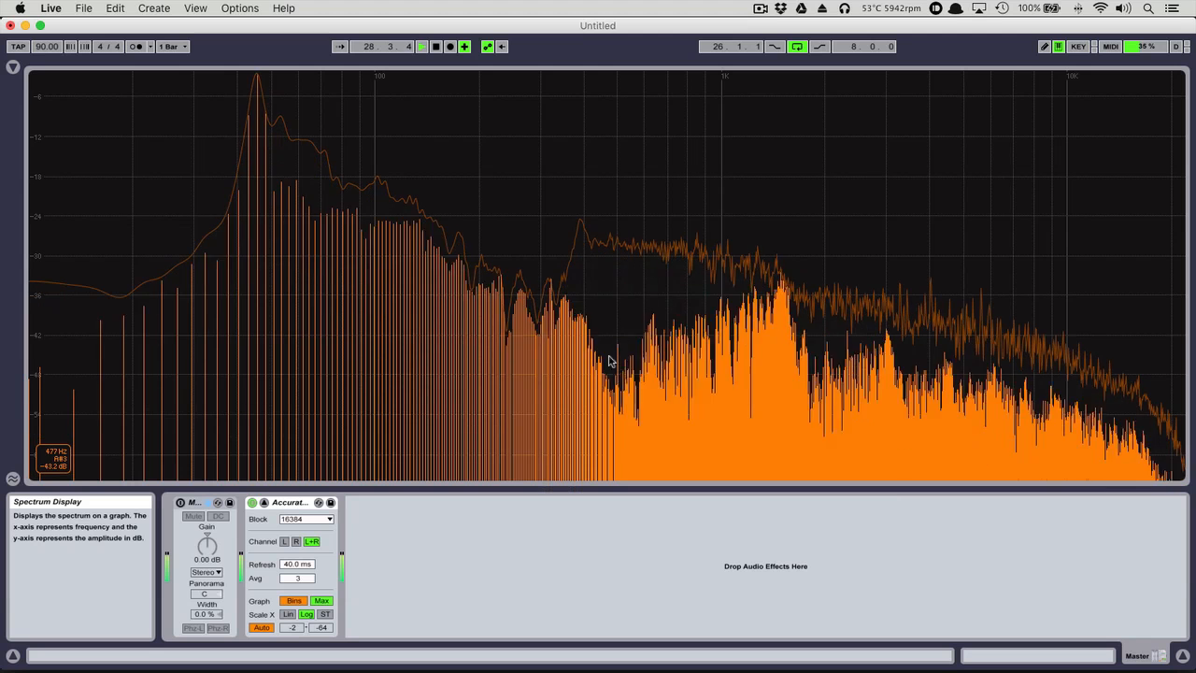
key("super+Tab")
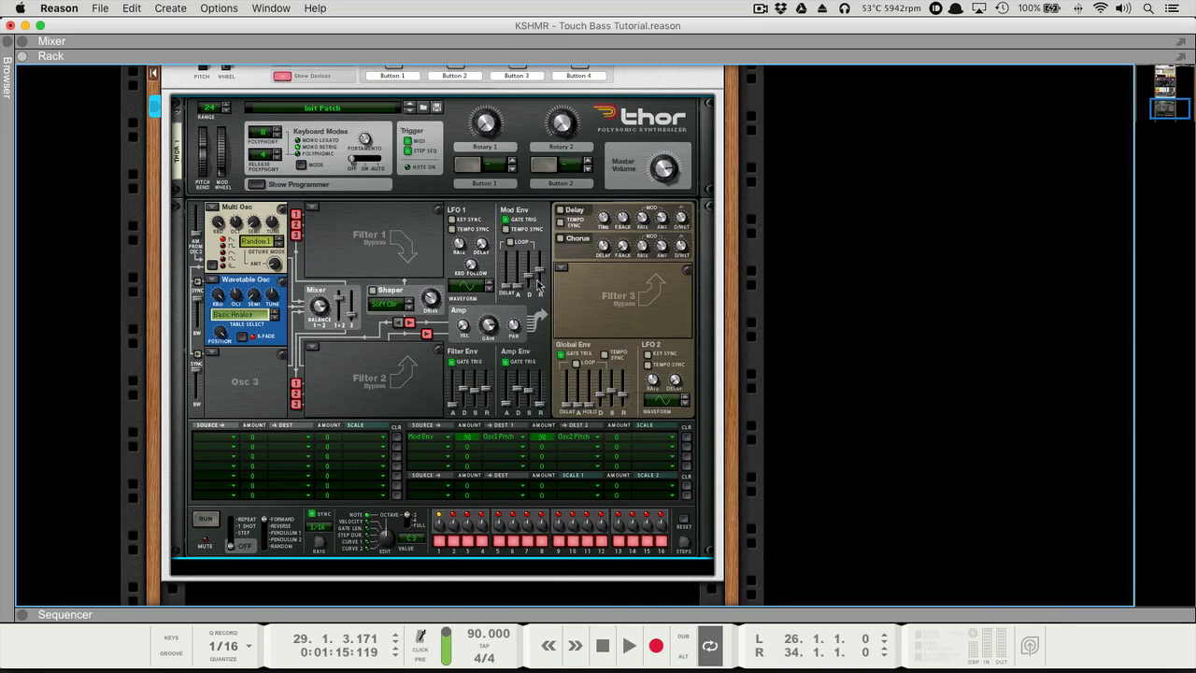
mouse_move(536, 280)
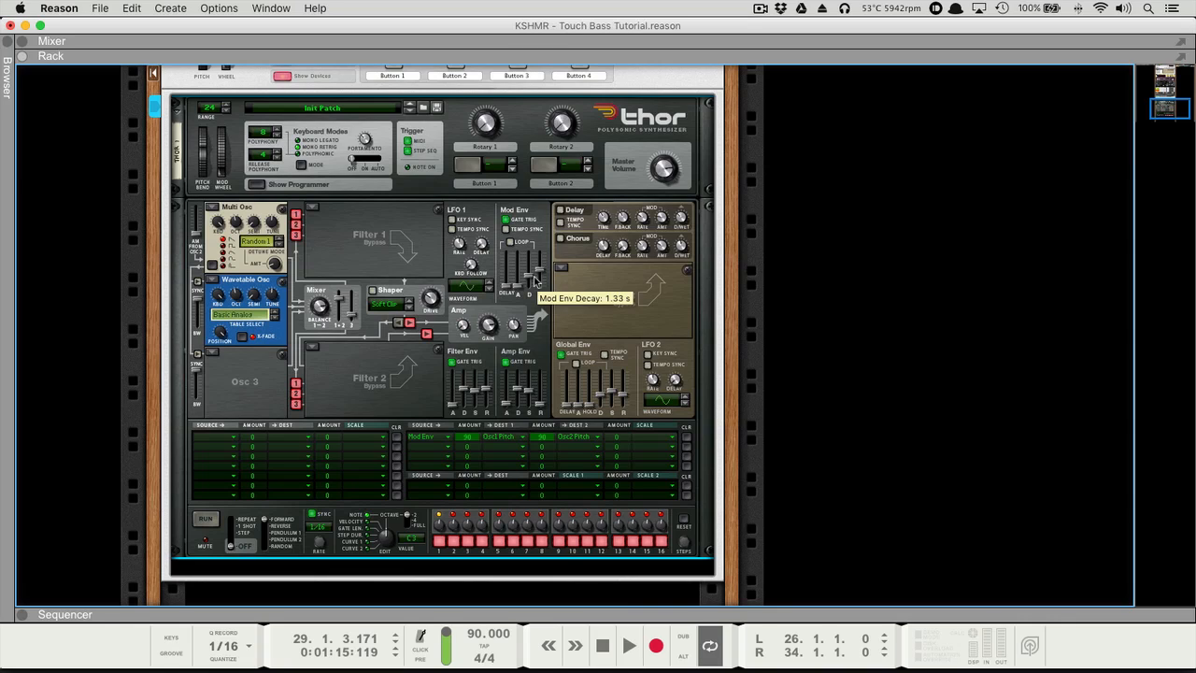
mouse_move(536, 280)
left_mouse_down()
mouse_move(530, 299)
mouse_move(533, 278)
left_mouse_up()
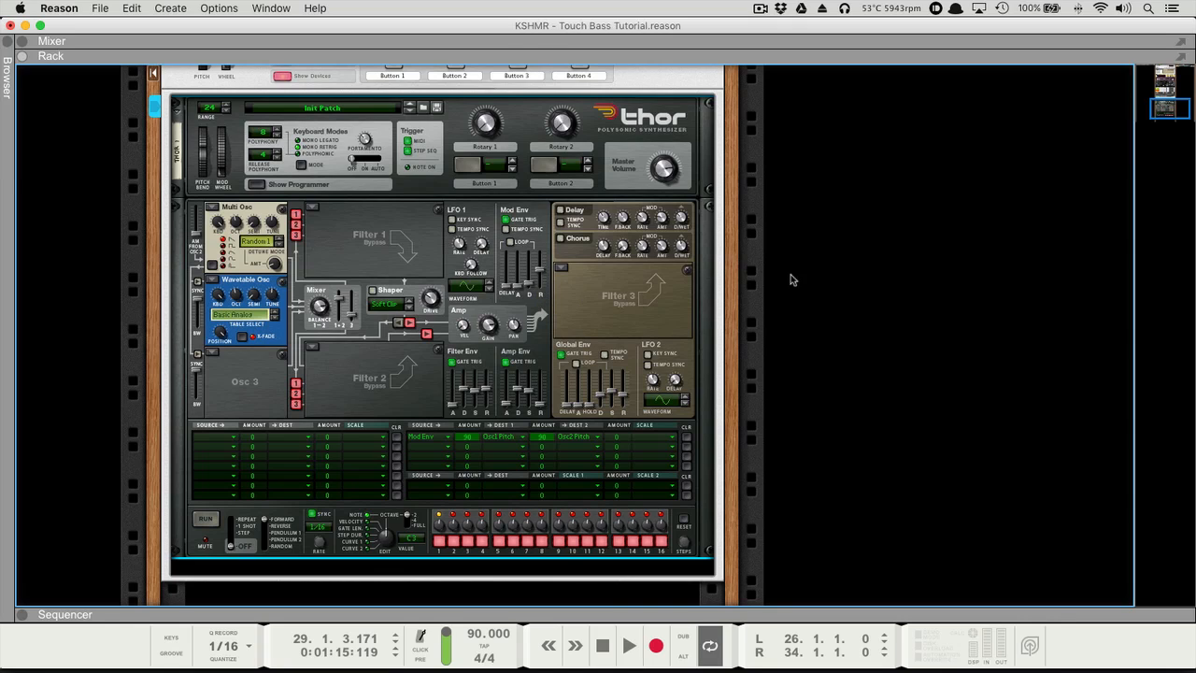
key("super+Tab")
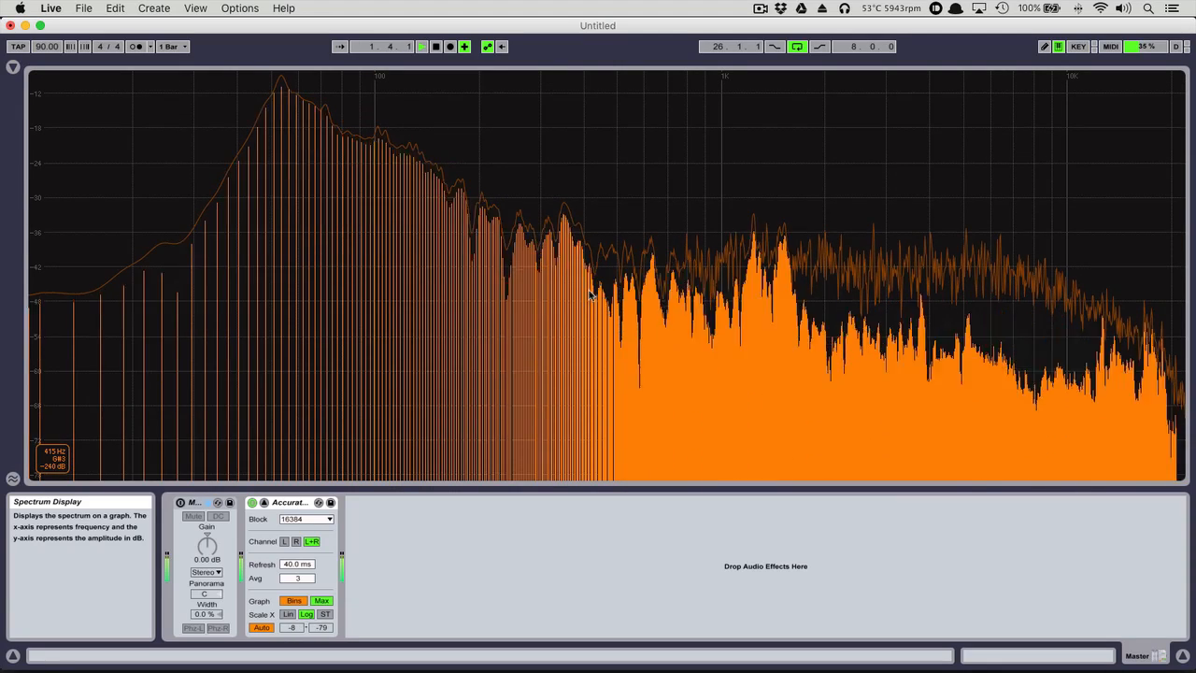
key("super+Tab")
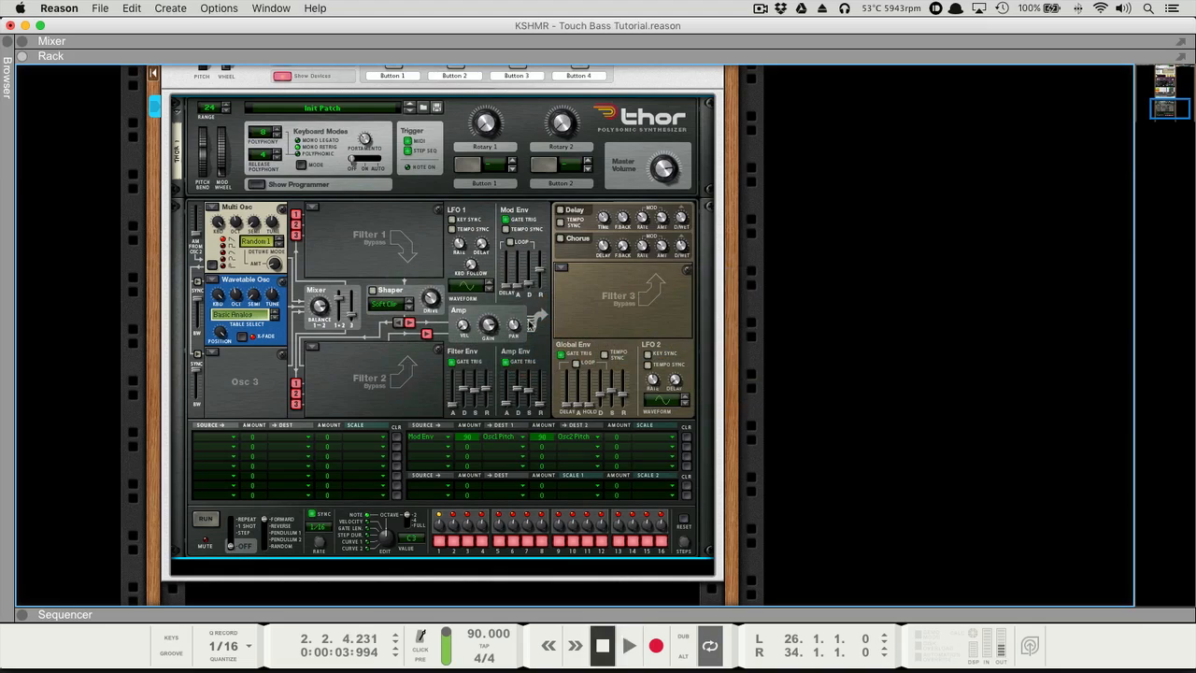
- Play the Reason song from bar 26 and examine its frequencies on the Spectrum display in Live
scroll(611, 304, "up", 1)
key("F7")
left_click(373, 126)
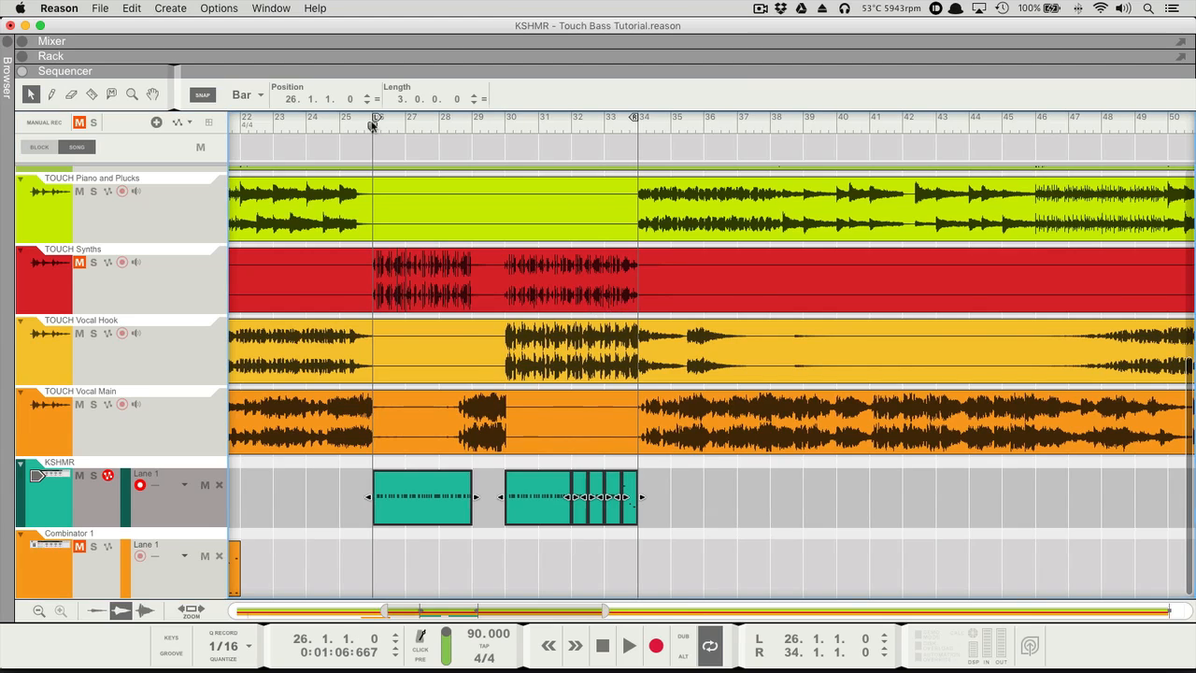
left_click(495, 485)
key("super+Tab")
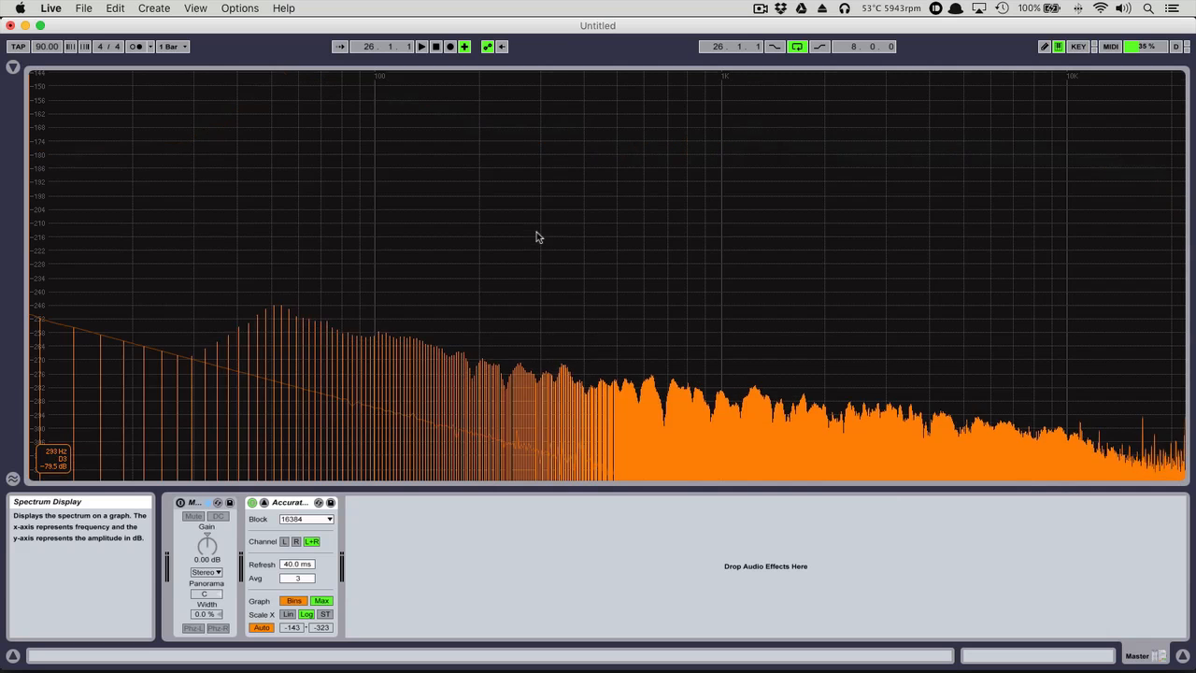
key("super+Tab")
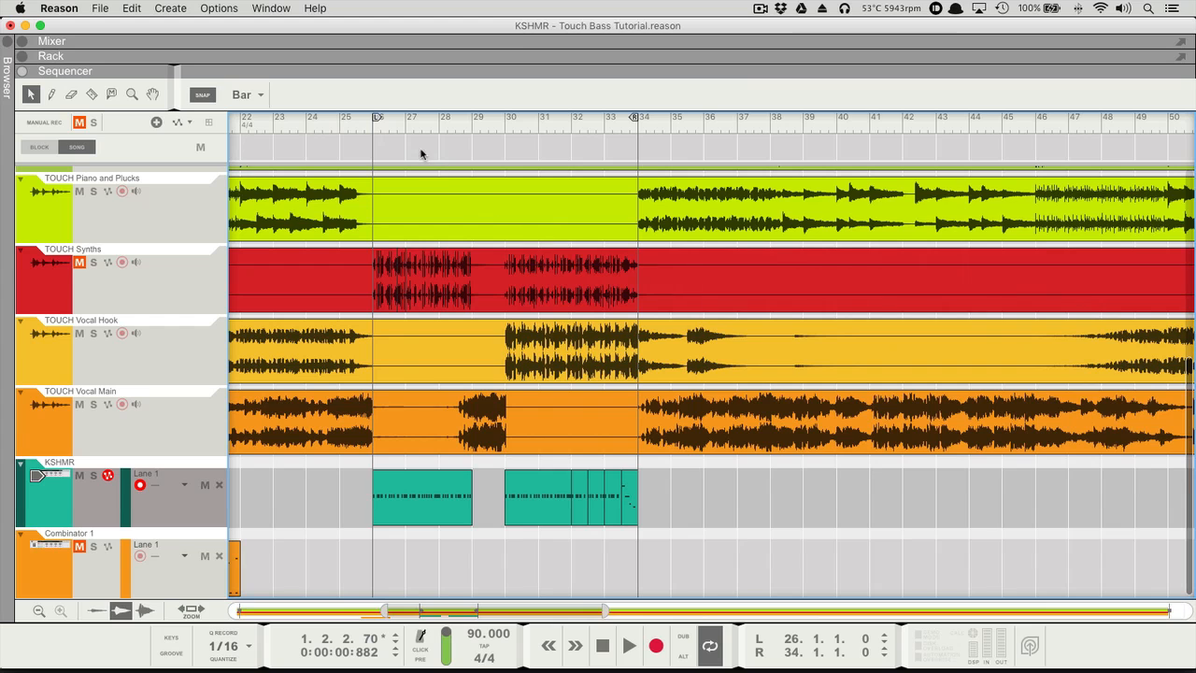
left_click(370, 129)
key("space")
key("super+Tab")
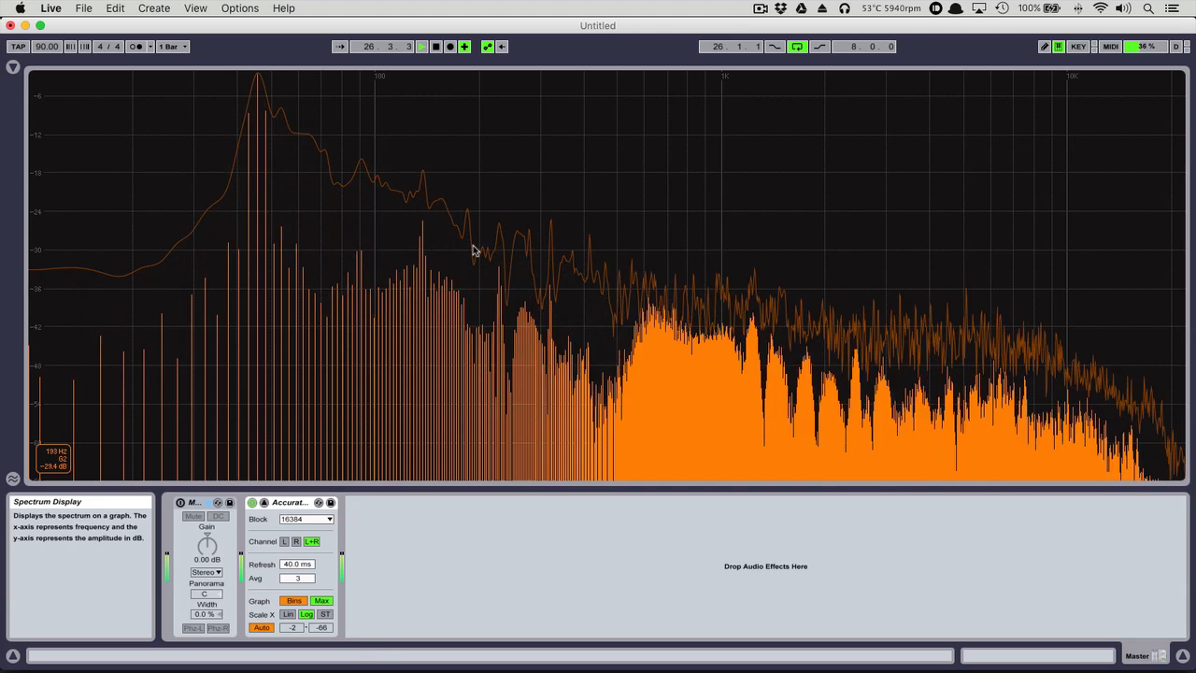
- Solo the KSHMR track in Reason and examine its spectrum in Live
key("super+Tab")
left_click(94, 476)
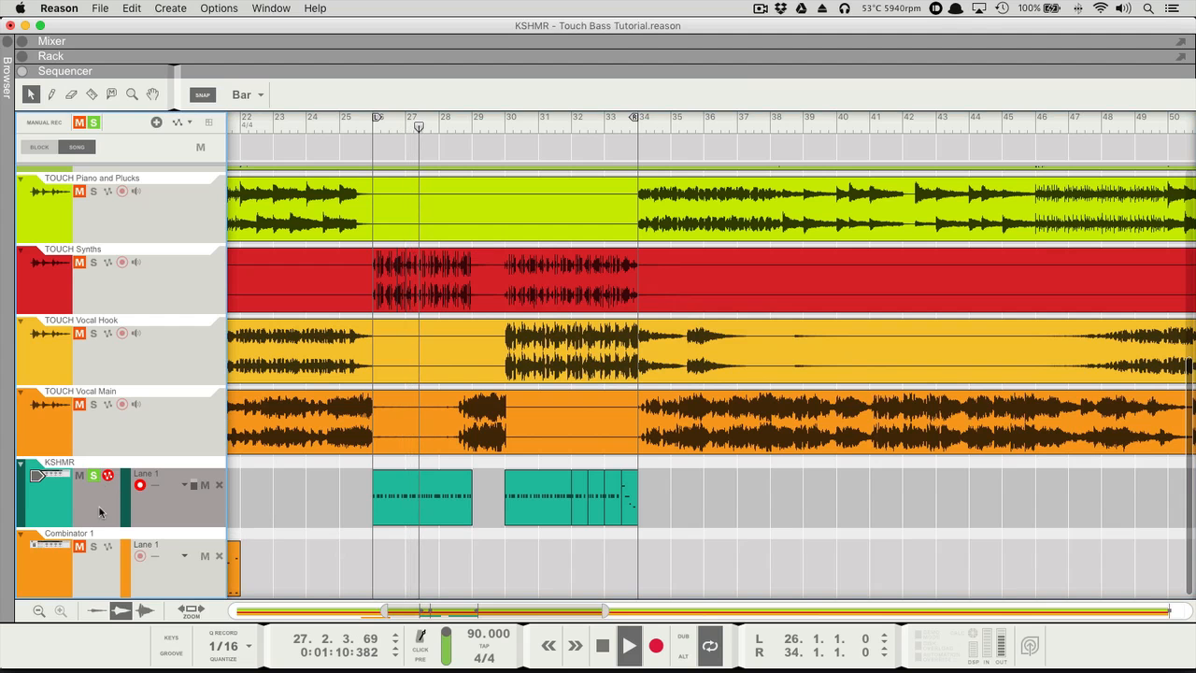
key("super+Tab")
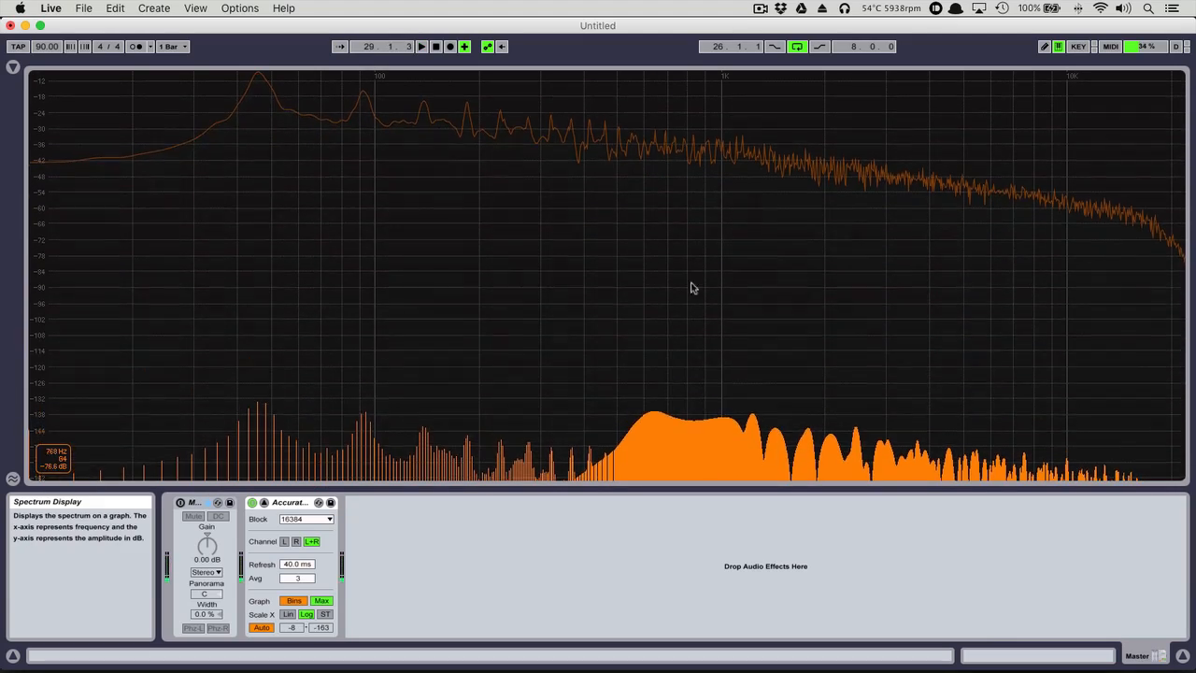
- Return to Reason, open the KSHMR track's clip at bar 26, and examine the short F#0 notes around 26.3
key("super+Tab")
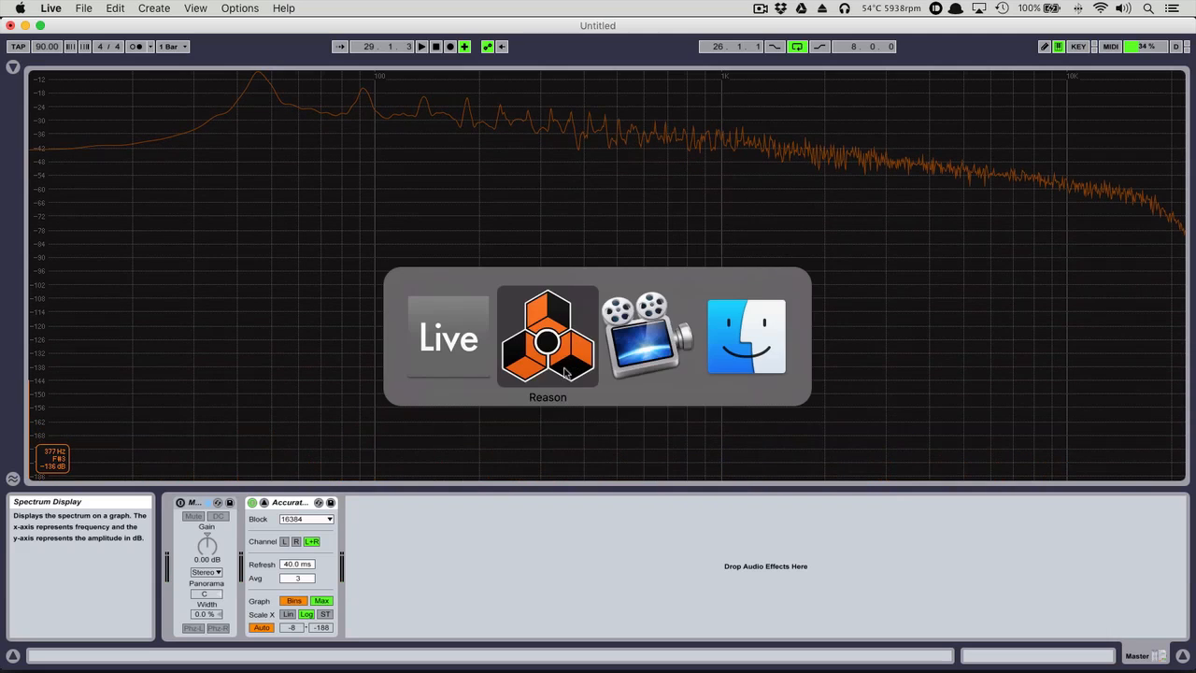
double_click(440, 495)
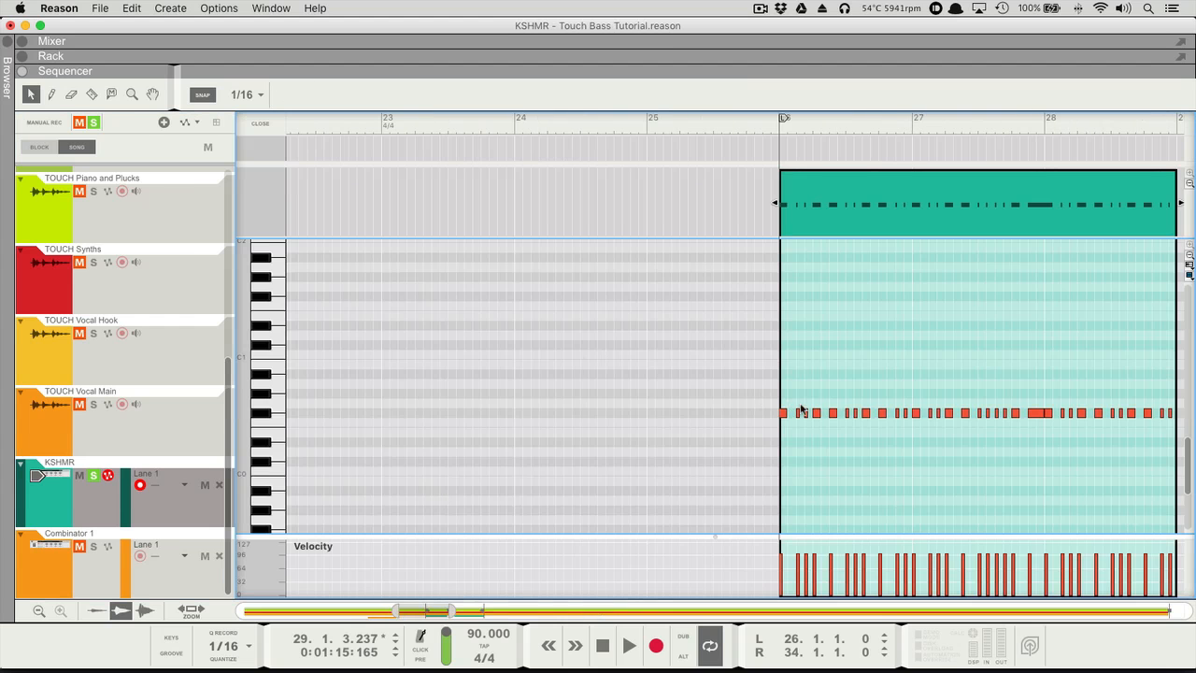
scroll(829, 408, "up", 5)
scroll(828, 408, "right", 10)
left_click_drag(679, 387, 719, 427)
scroll(661, 310, "right", 4)
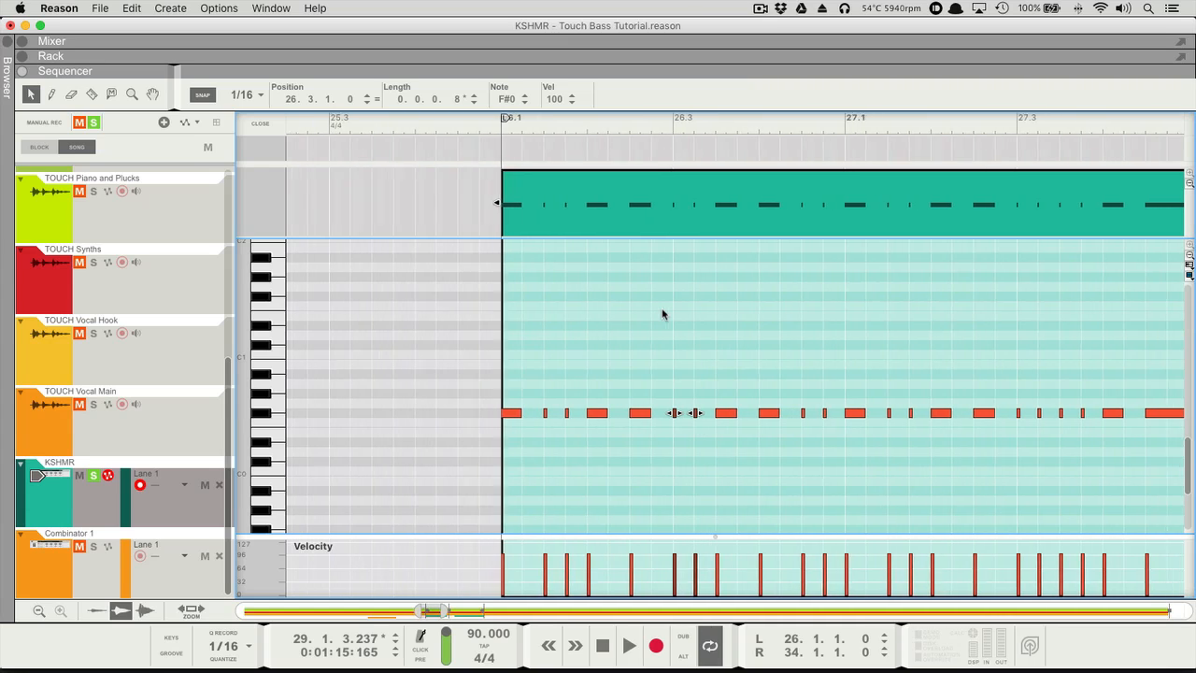
left_click(705, 315)
- Check the held peak curve in Live, return to Reason, and close the KSHMR clip's note editor
key("super+Tab")
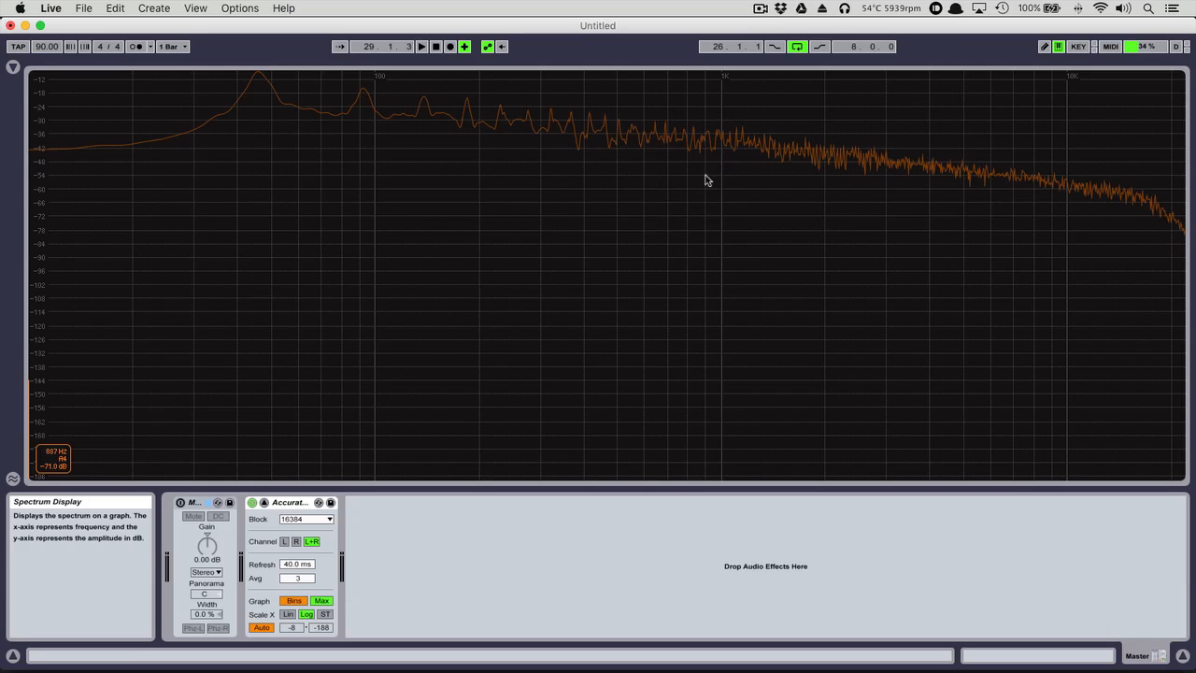
key("super+Tab")
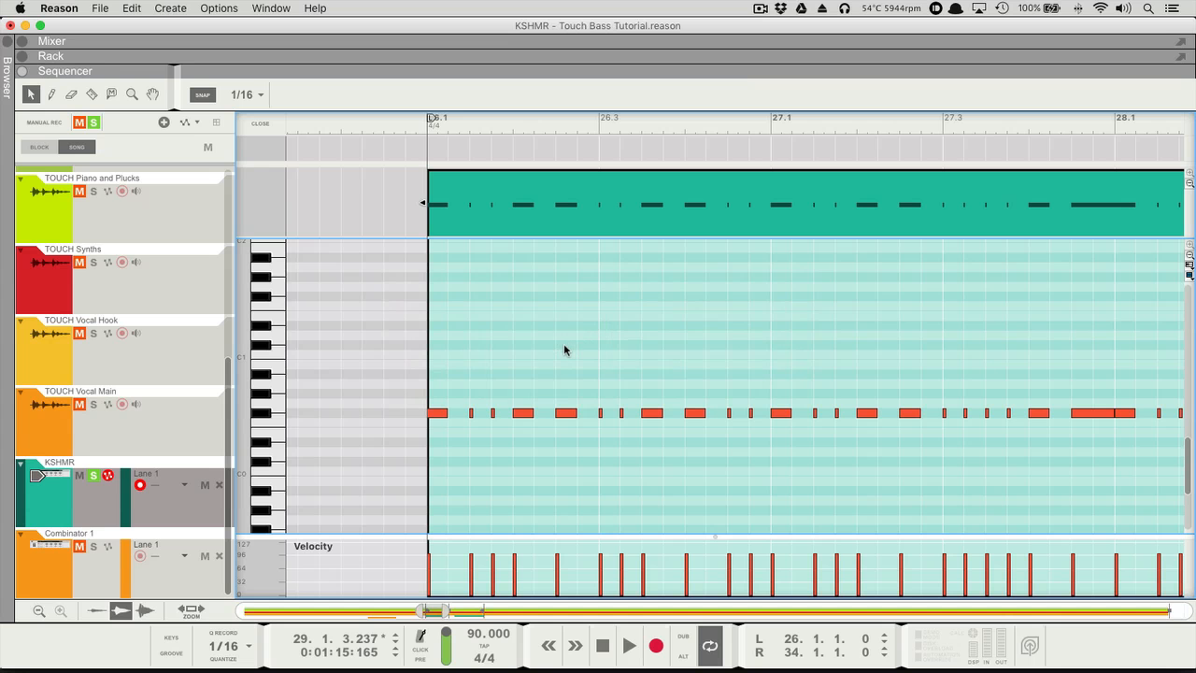
key("Escape")
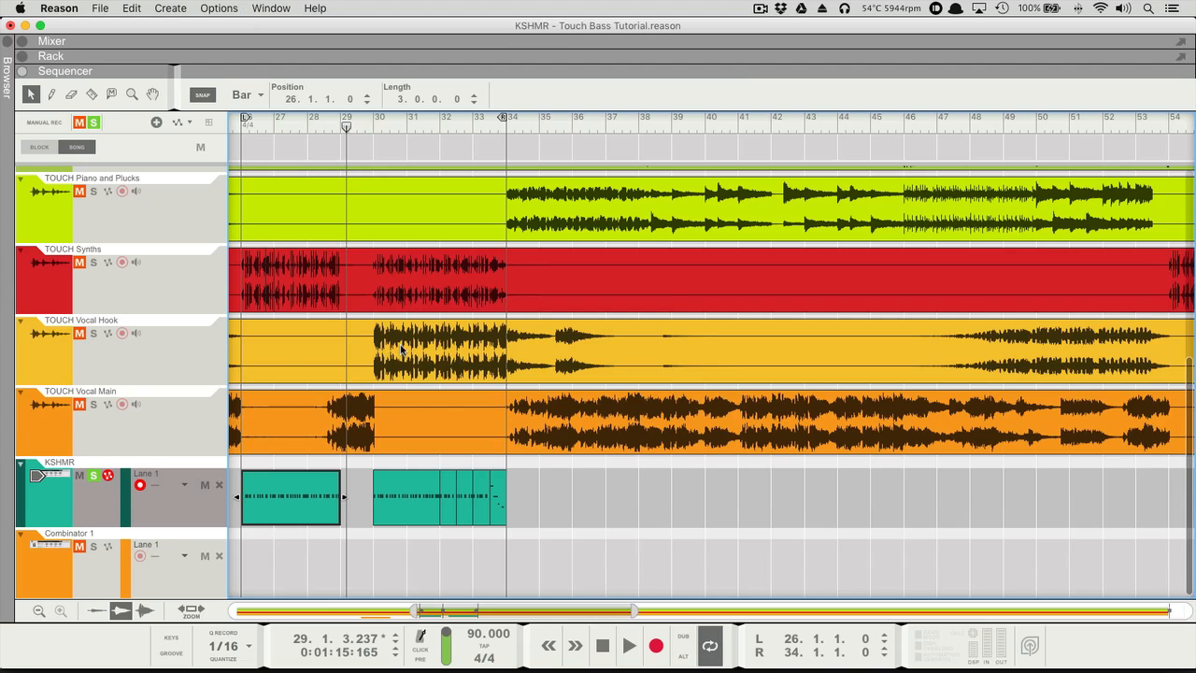
- Shorten Thor's Amp Env decay and set its sustain to -6.0 dB in the rack
key("F6")
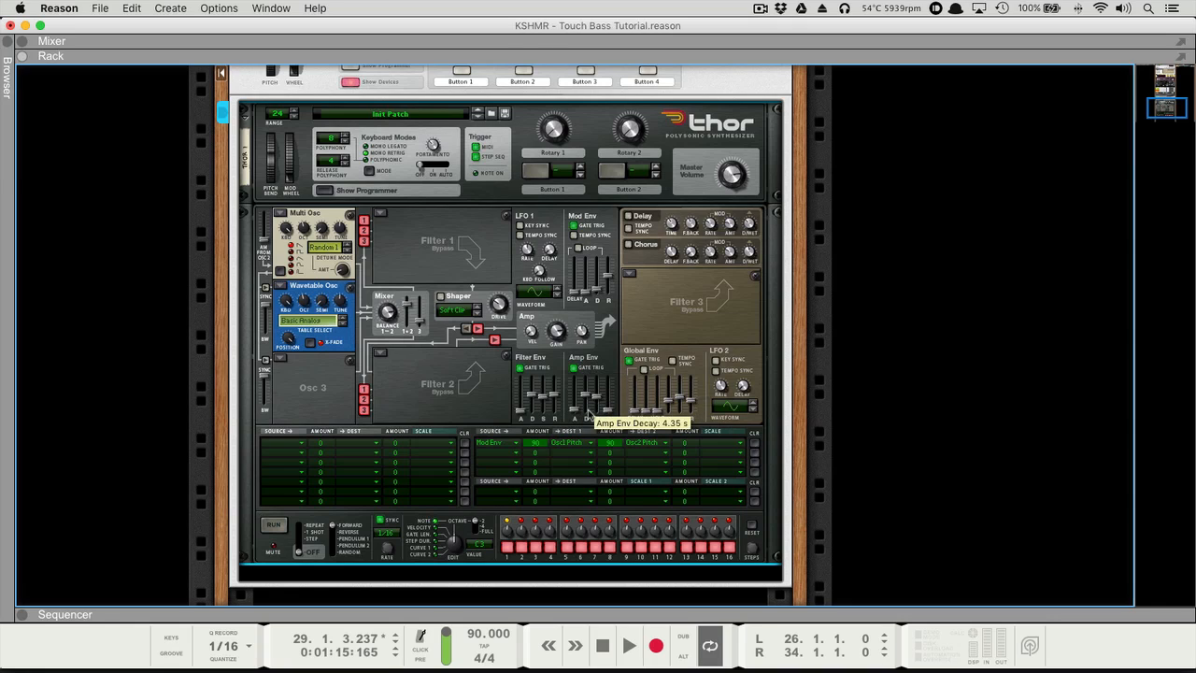
mouse_move(599, 393)
left_mouse_down()
mouse_move(603, 373)
mouse_move(588, 411)
left_mouse_up()
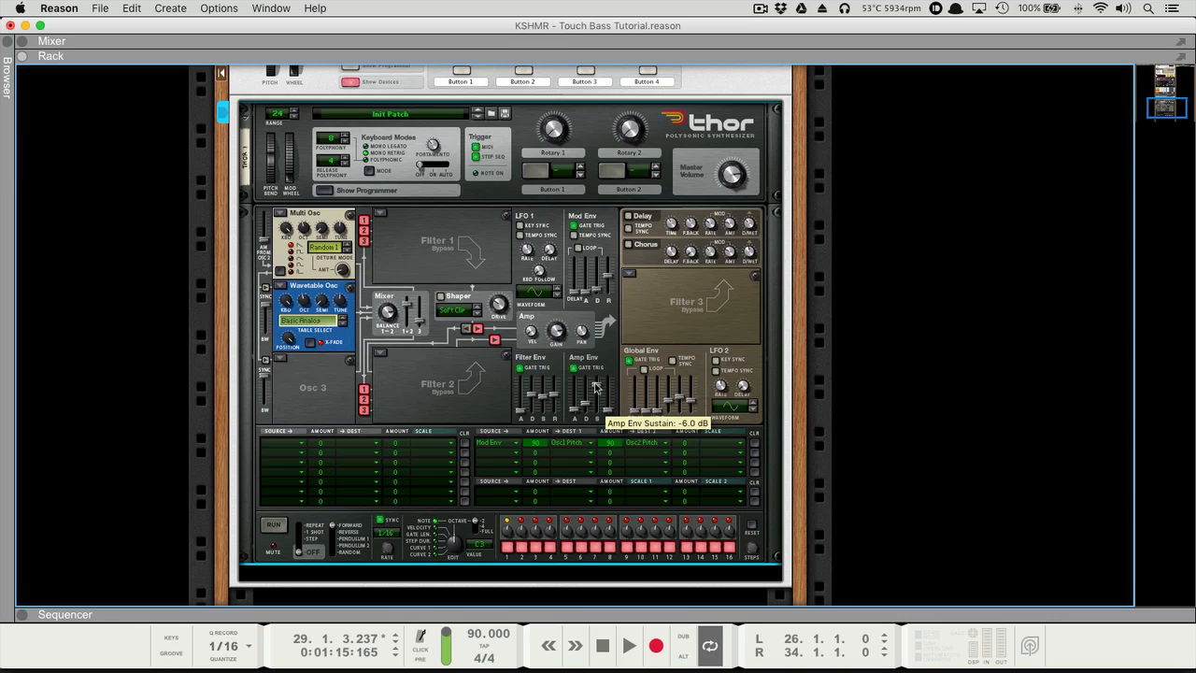
left_click(283, 361)
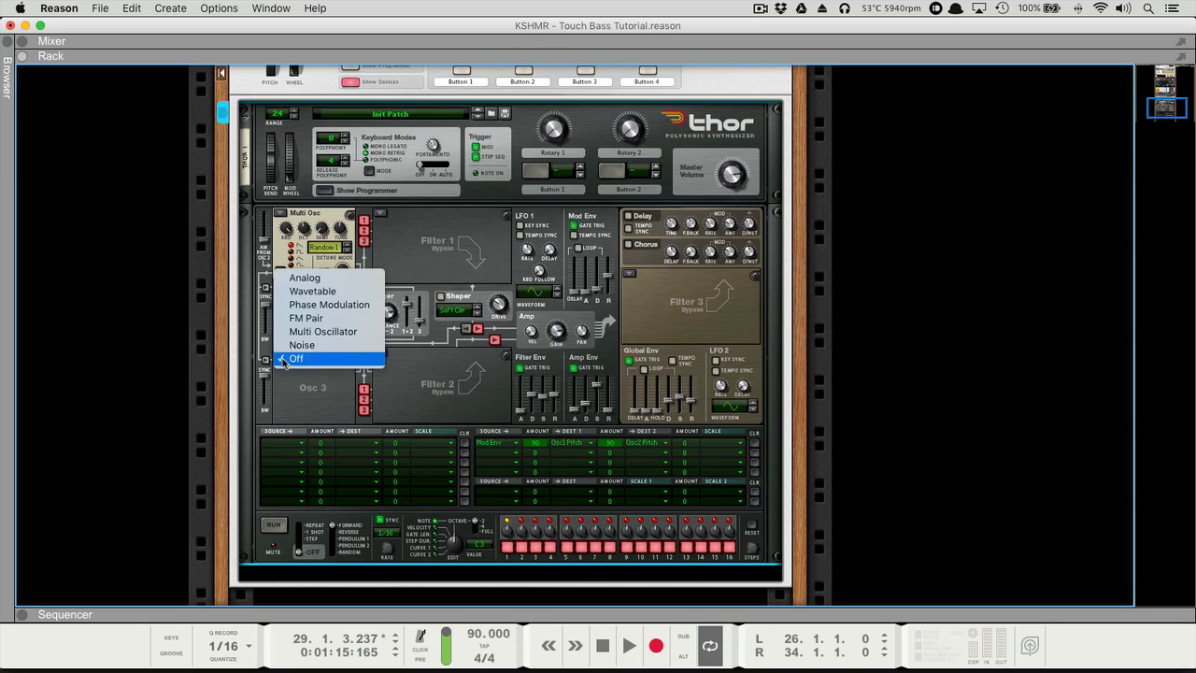
left_click(328, 347)
left_click(281, 359)
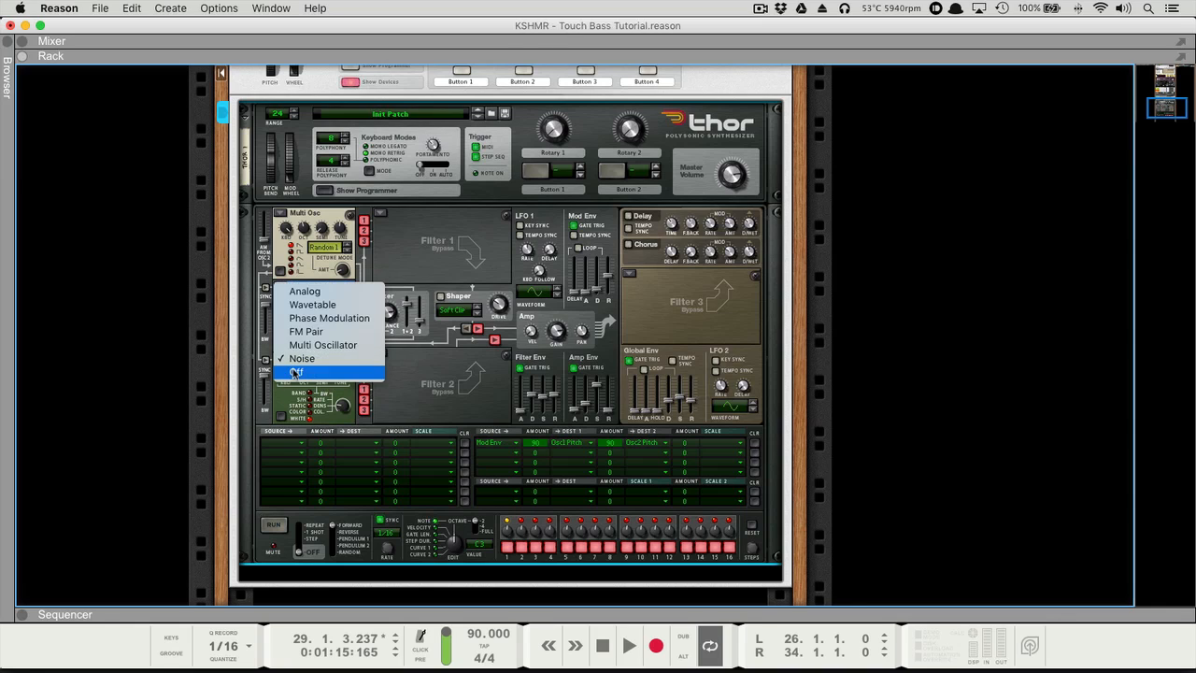
left_click(296, 371)
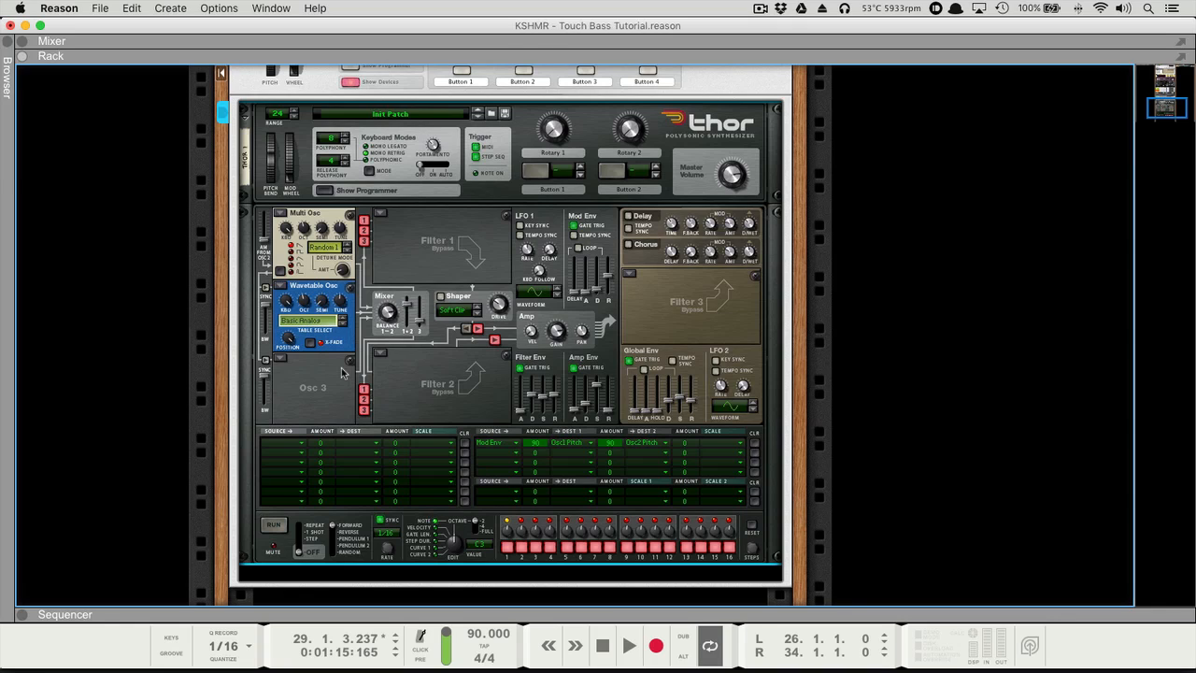
- Load a Noise oscillator into Thor's Osc 3 slot and play the loop to audition it
left_click(279, 360)
left_click(320, 345)
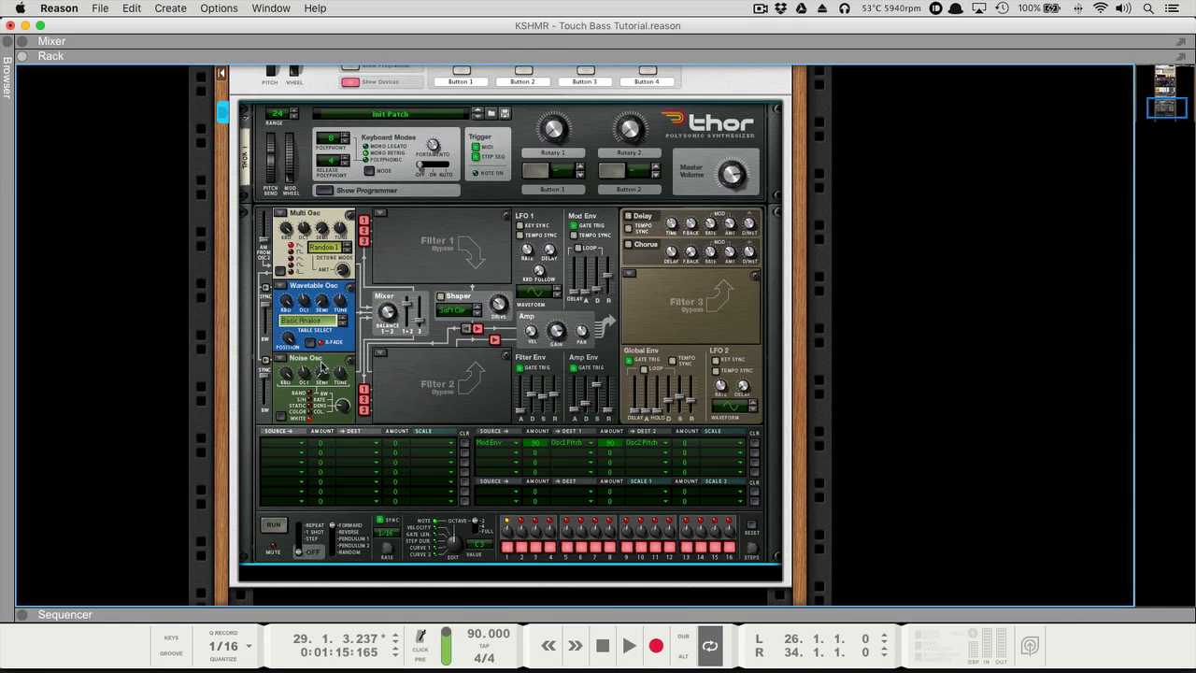
key("space")
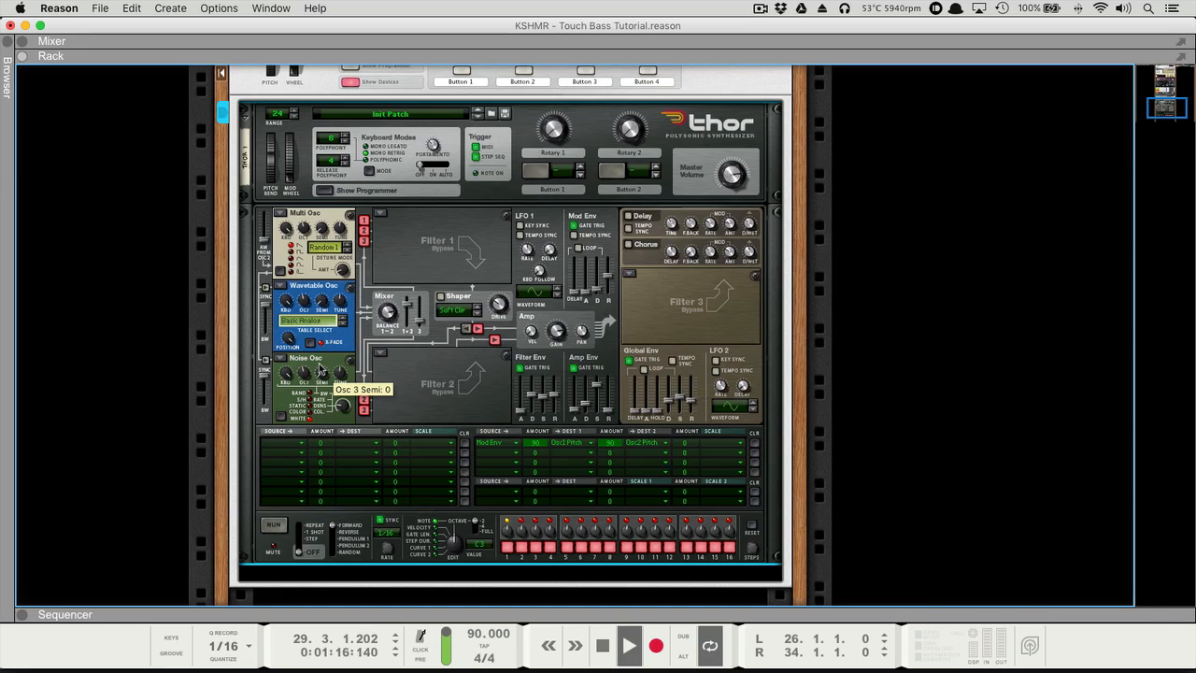
key("F7")
key("F6")
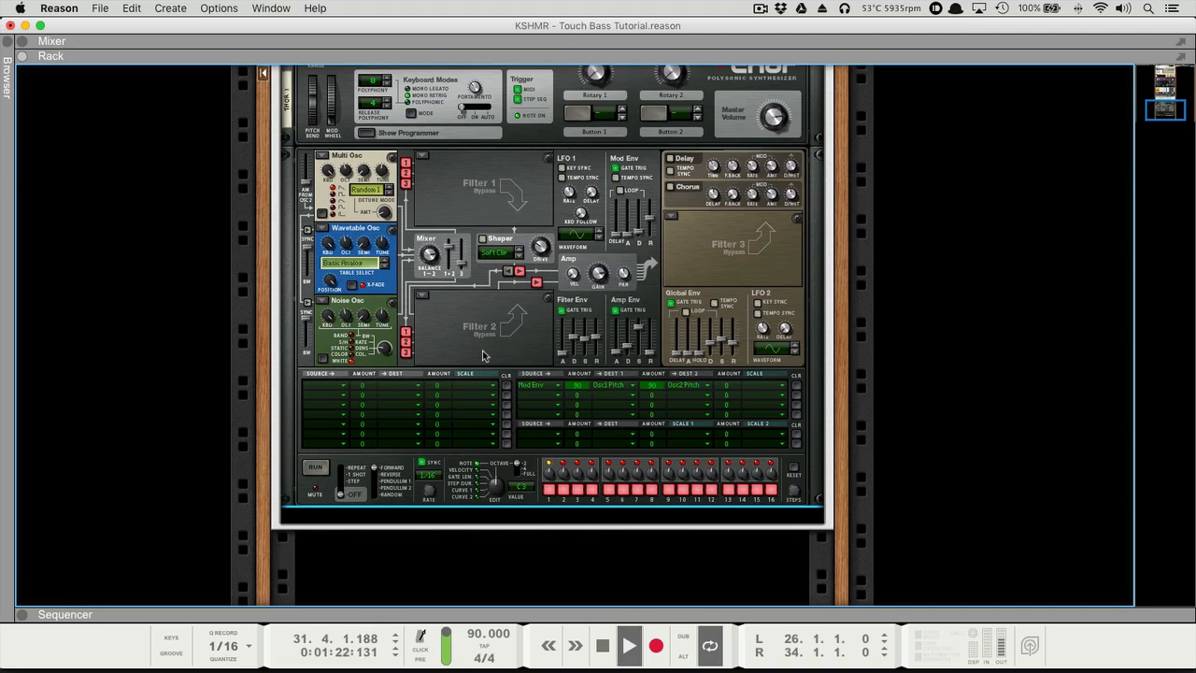
key("space")
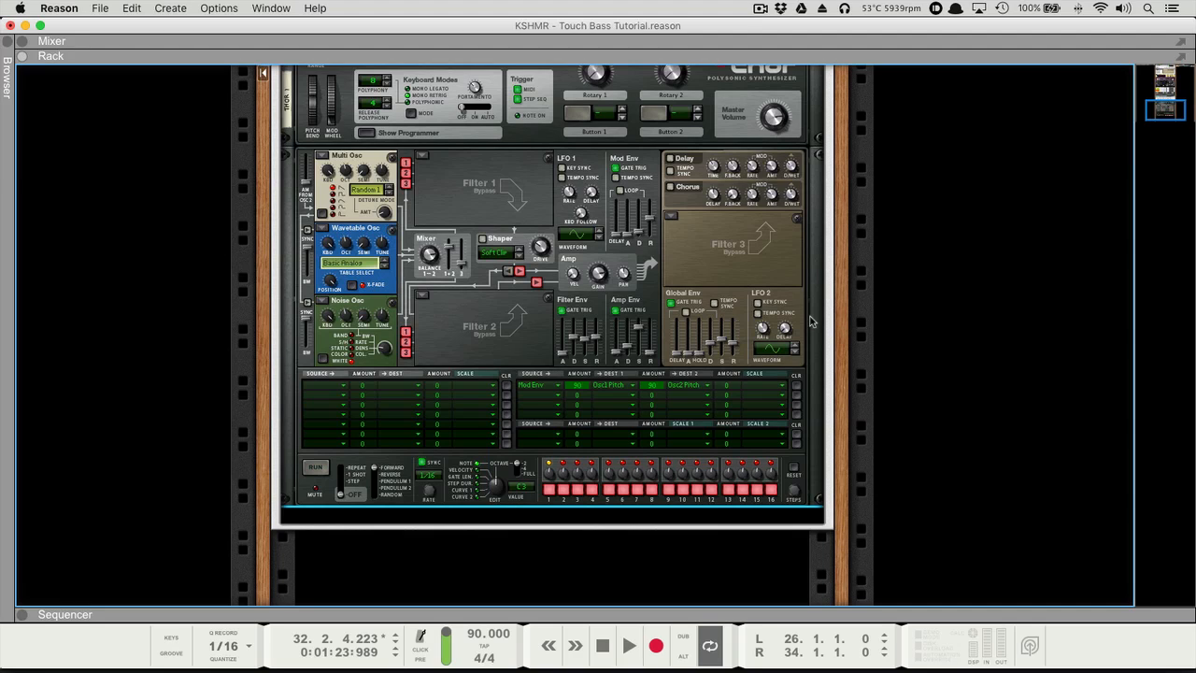
- Add a D-Filter effect after Thor inside the Combinator and switch its mode to band stop
right_click(817, 428)
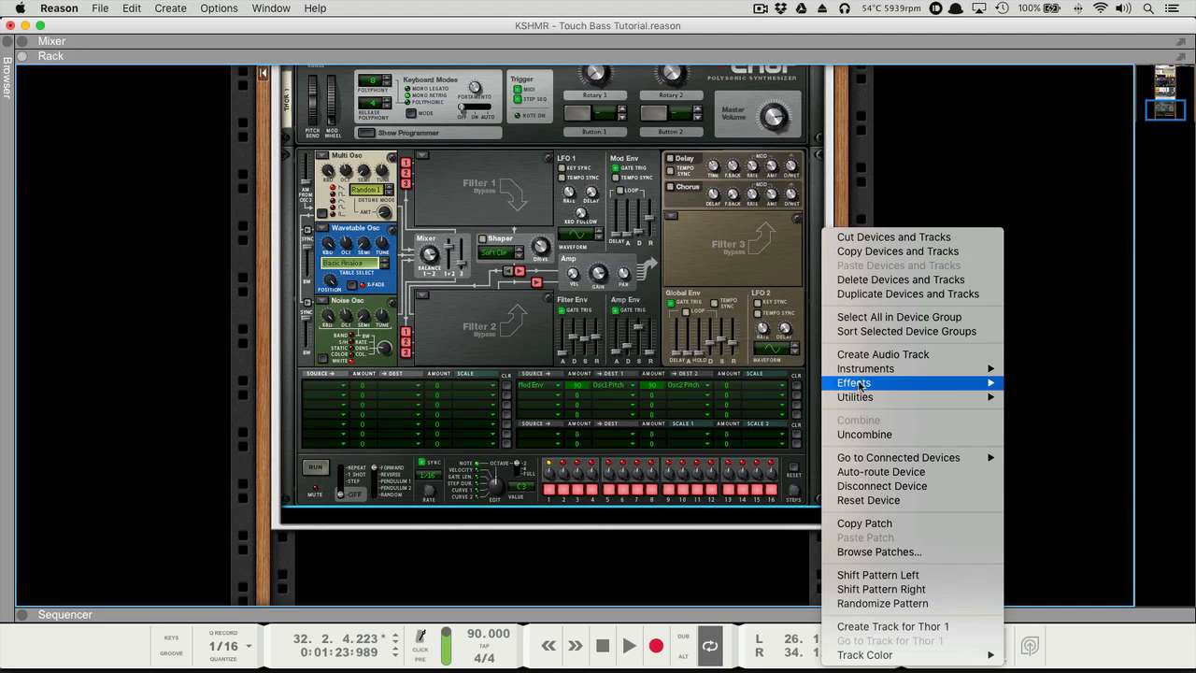
mouse_move(860, 385)
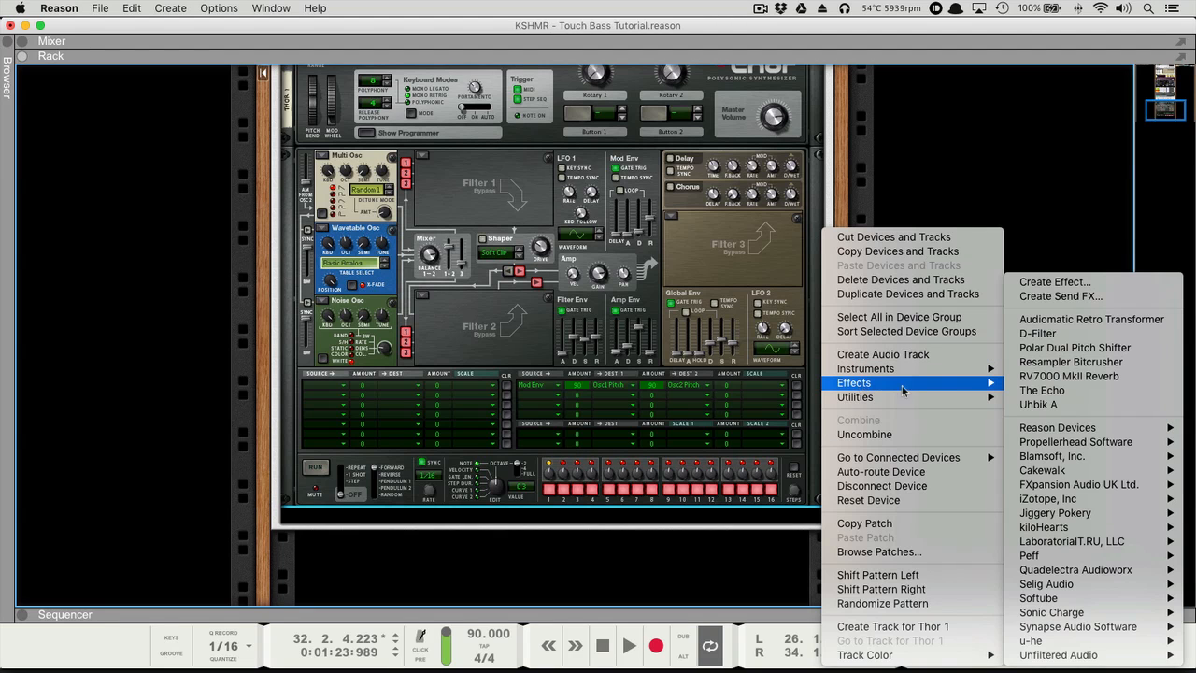
mouse_move(1100, 542)
left_click(968, 542)
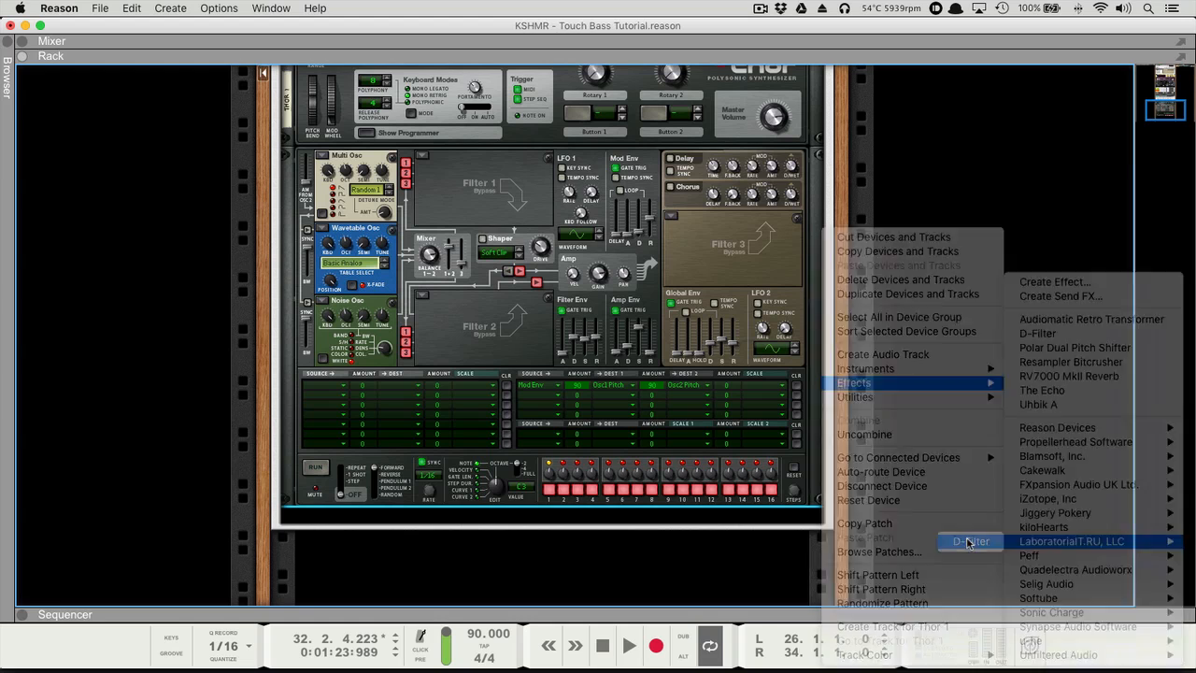
scroll(710, 526, "down", 3)
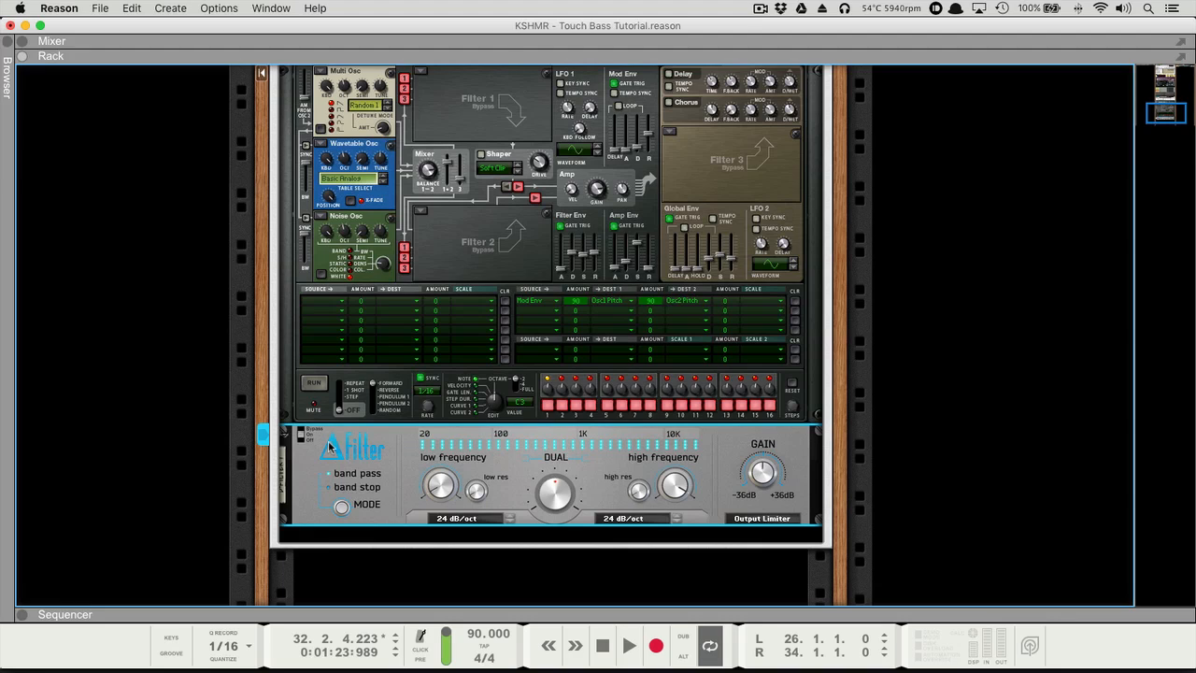
left_click(342, 506)
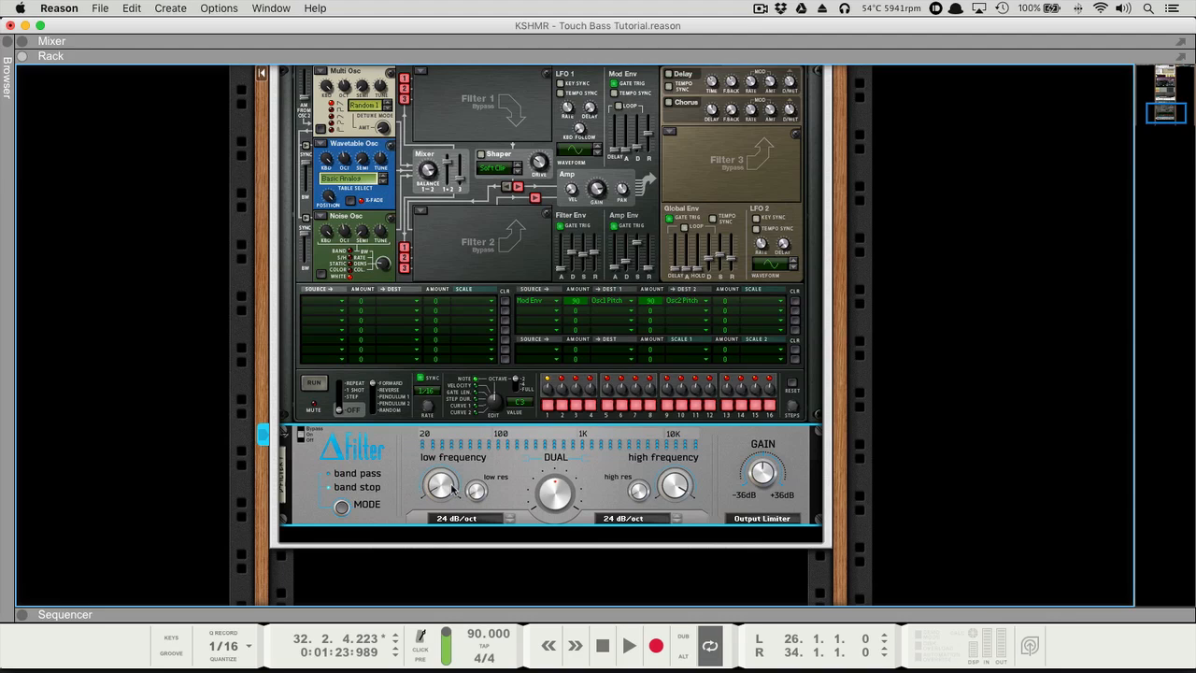
- Adjust the D-Filter's low and high frequencies to narrow the stop band and set both slopes to 96 dB/oct
left_click_drag(443, 486, 448, 470)
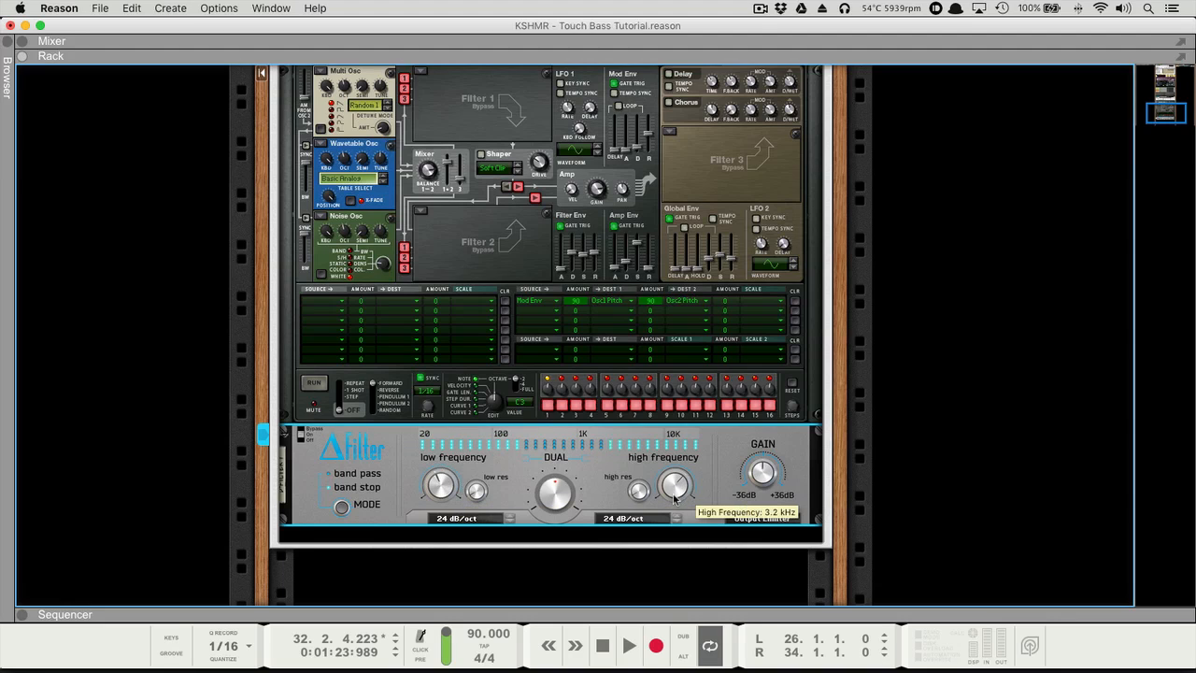
left_click_drag(675, 498, 674, 501)
left_click(464, 520)
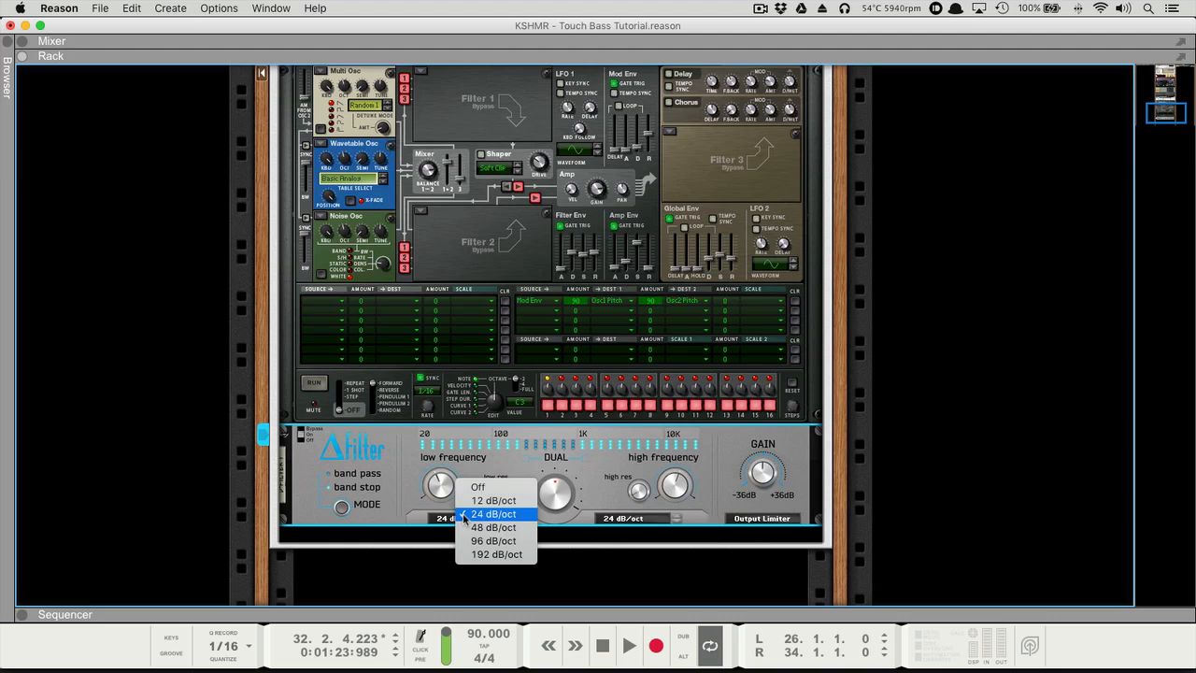
left_click(499, 545)
left_click(638, 519)
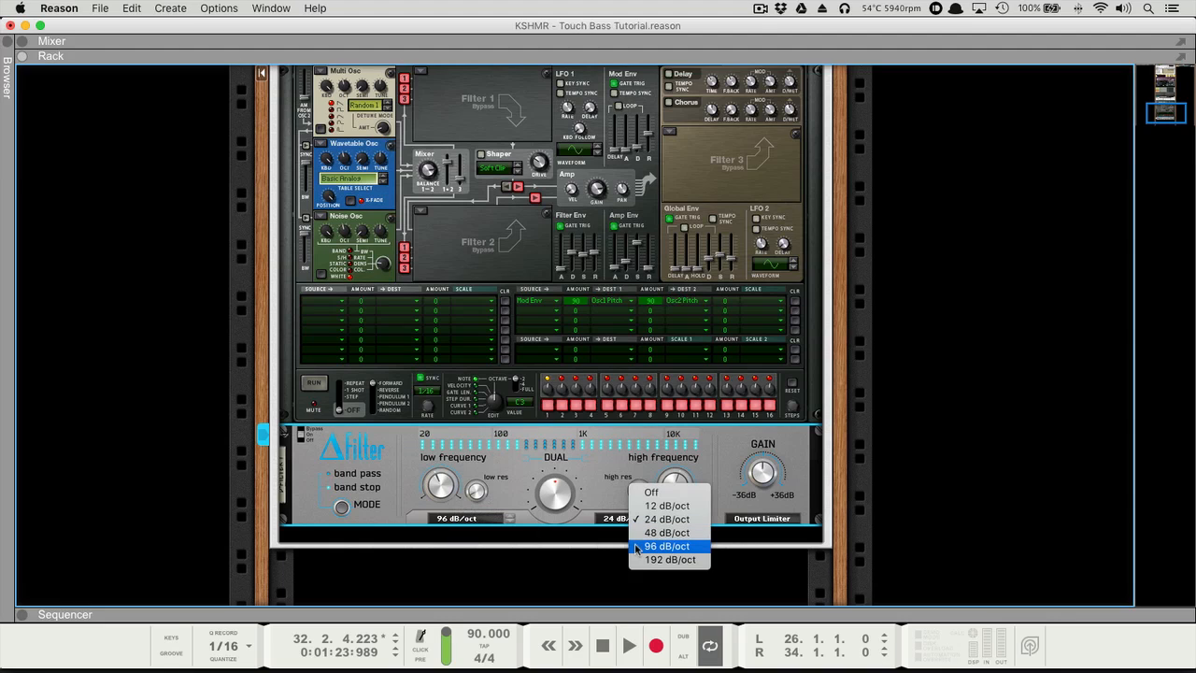
left_click(667, 546)
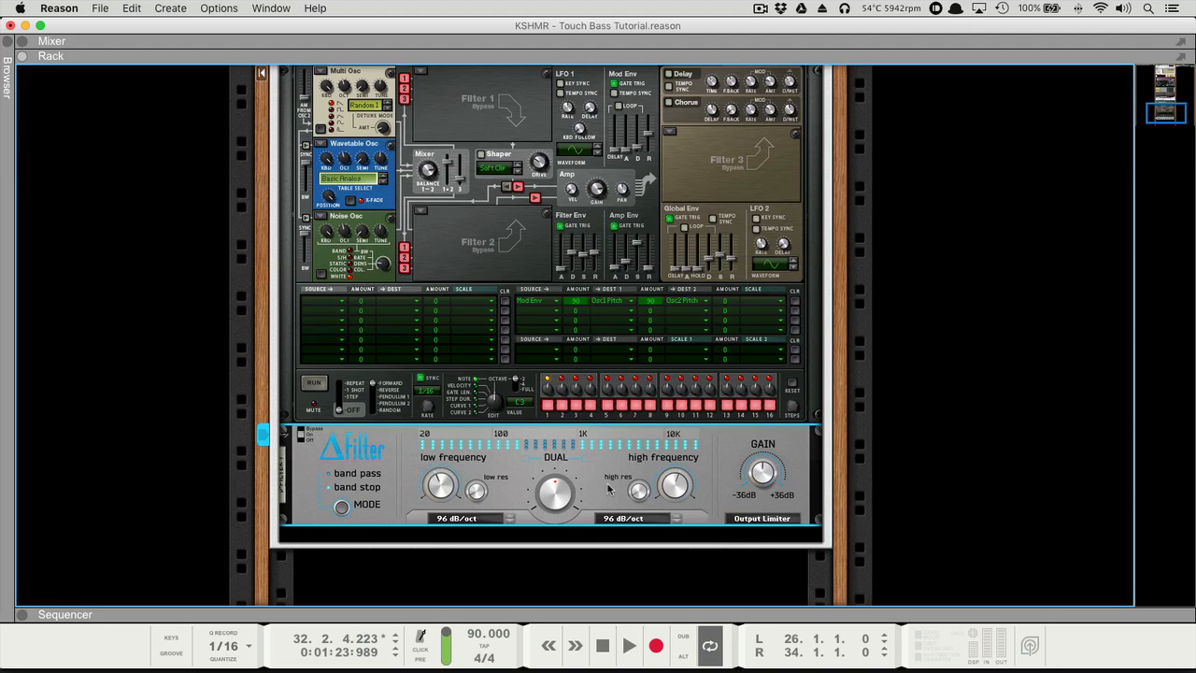
- Change the D-Filter's output mode to Clean and adjust its high resonance
left_click(759, 520)
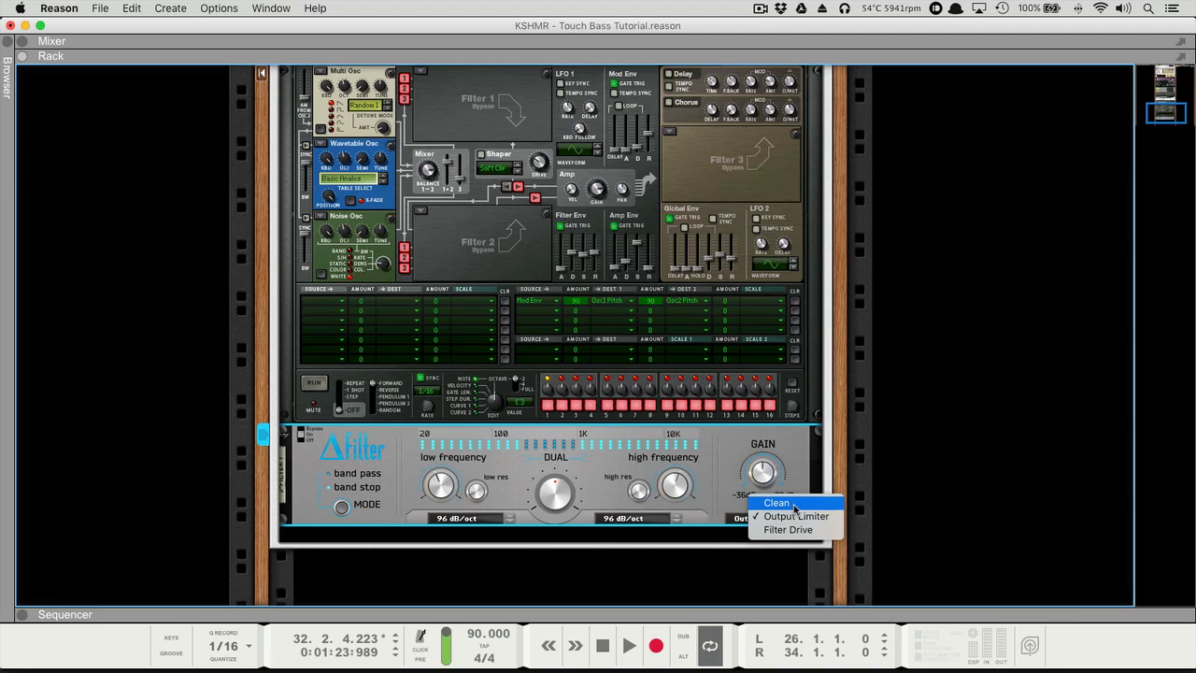
left_click(769, 506)
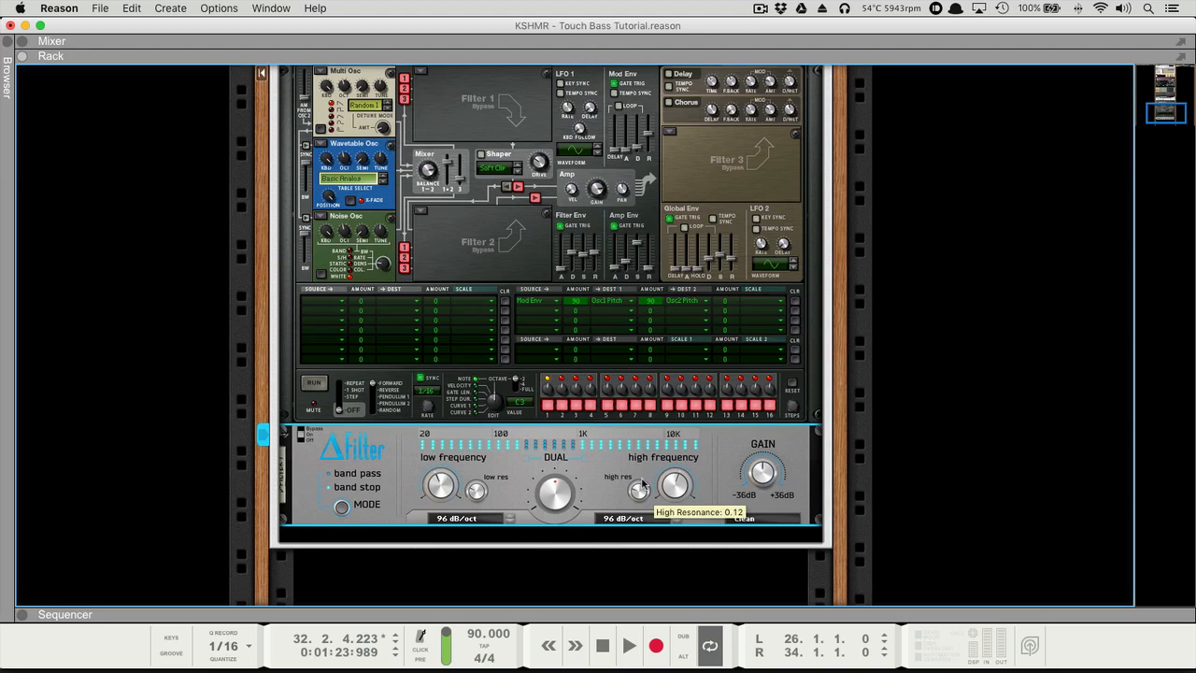
left_click_drag(641, 466, 642, 463)
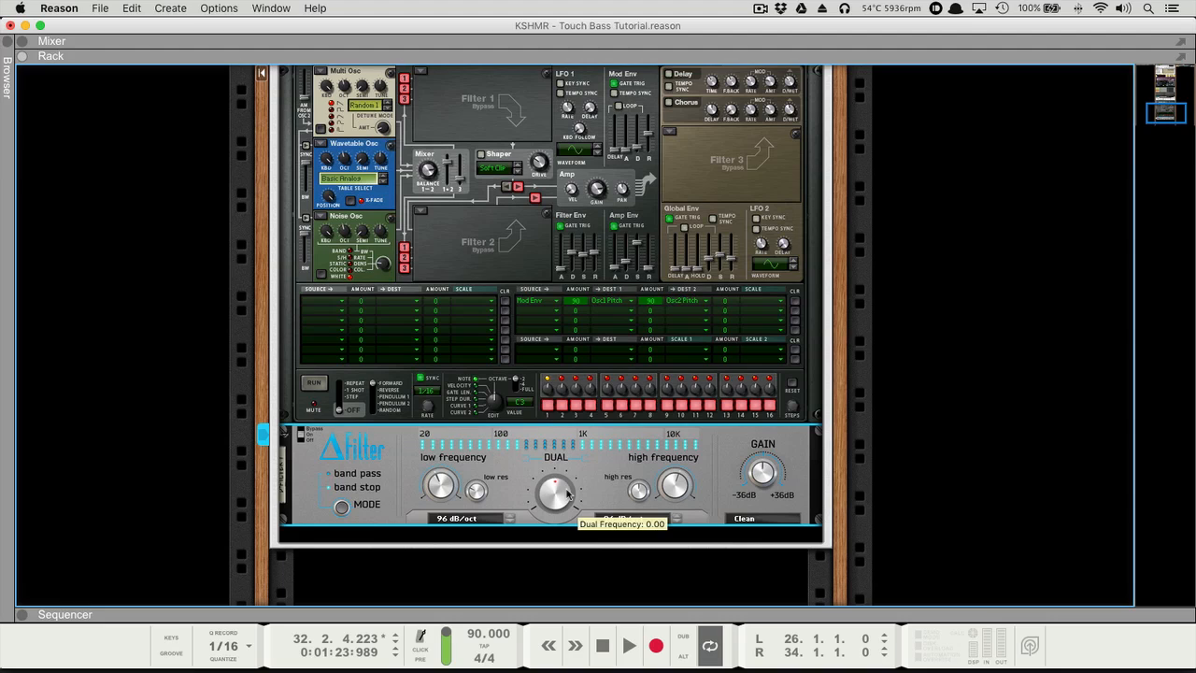
- Play the loop and sweep the D-Filter's dual frequency up to 0.16 to check the filter's effect
key("space")
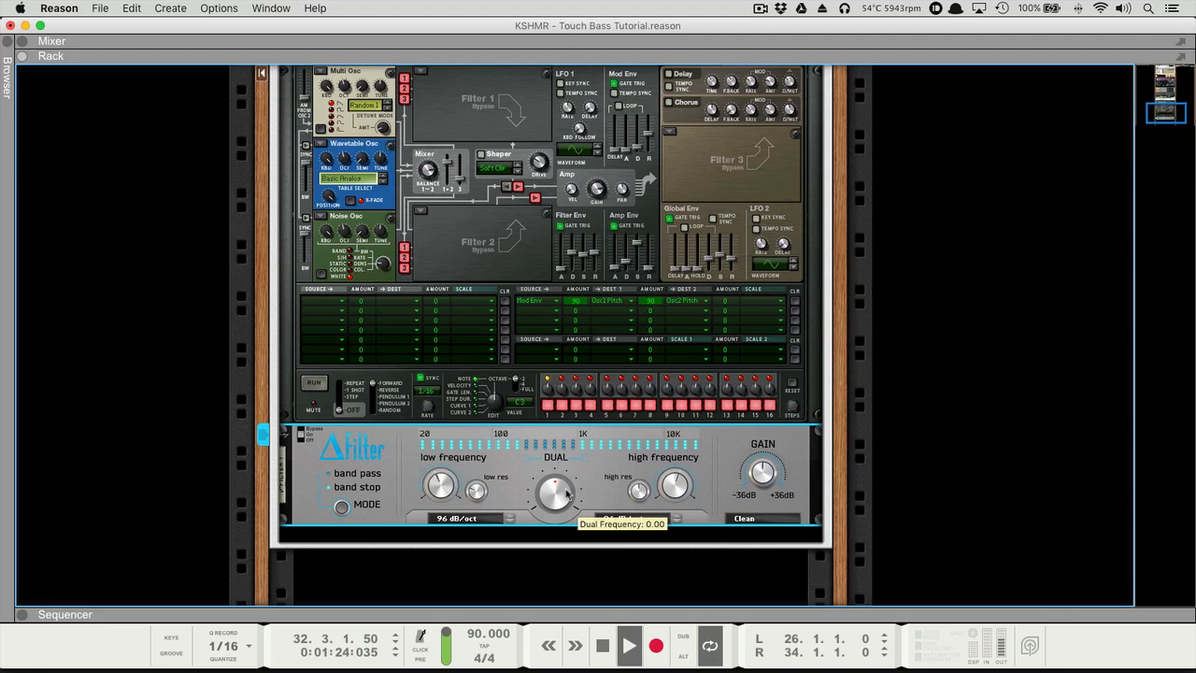
left_click_drag(566, 493, 559, 492)
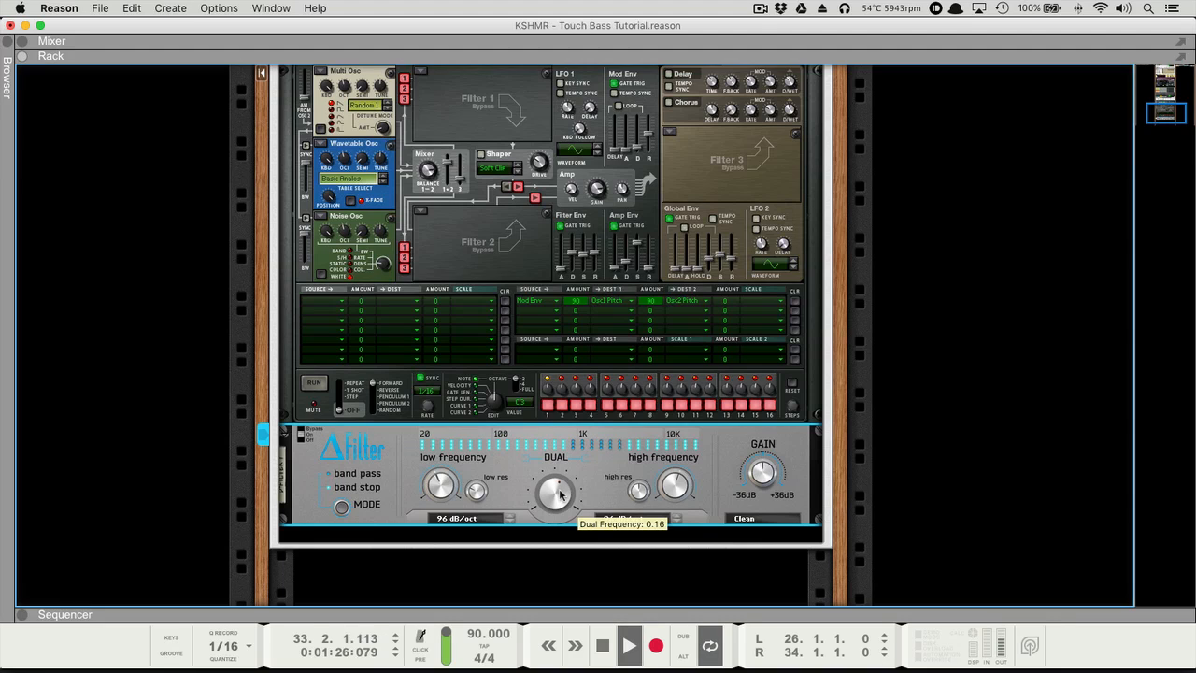
key("space")
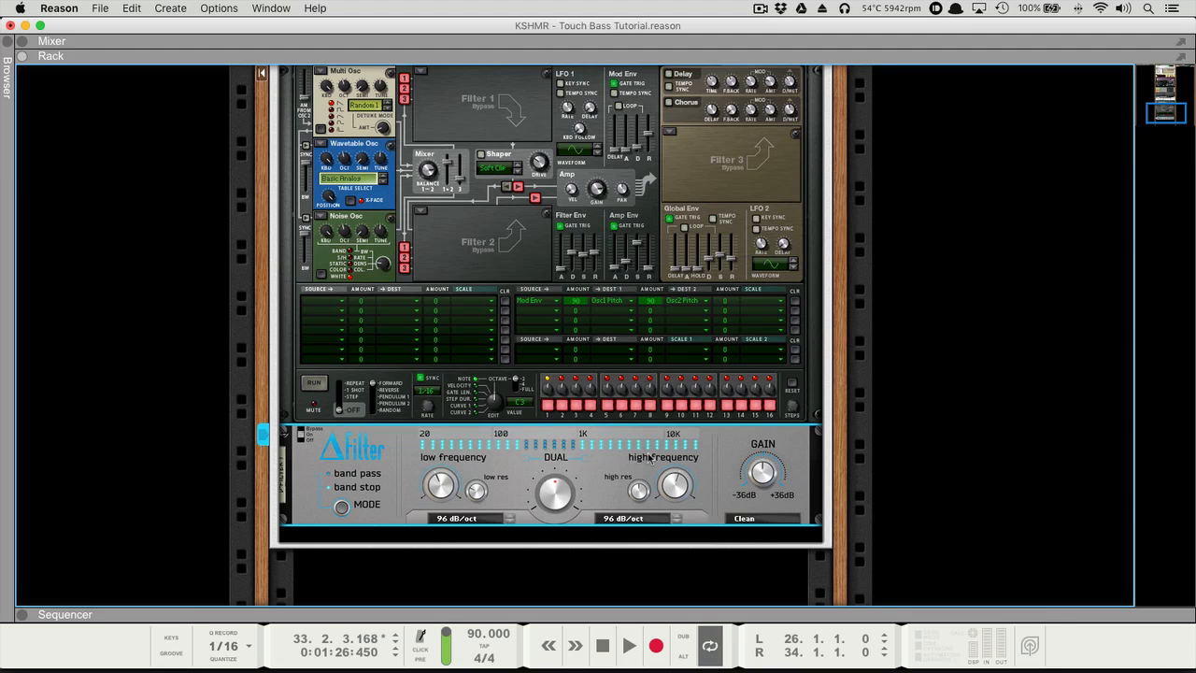
- On the back of the rack, reroute Thor's left and right outputs through the D-Filter into the Combinator
key("Tab")
scroll(734, 410, "up", 5)
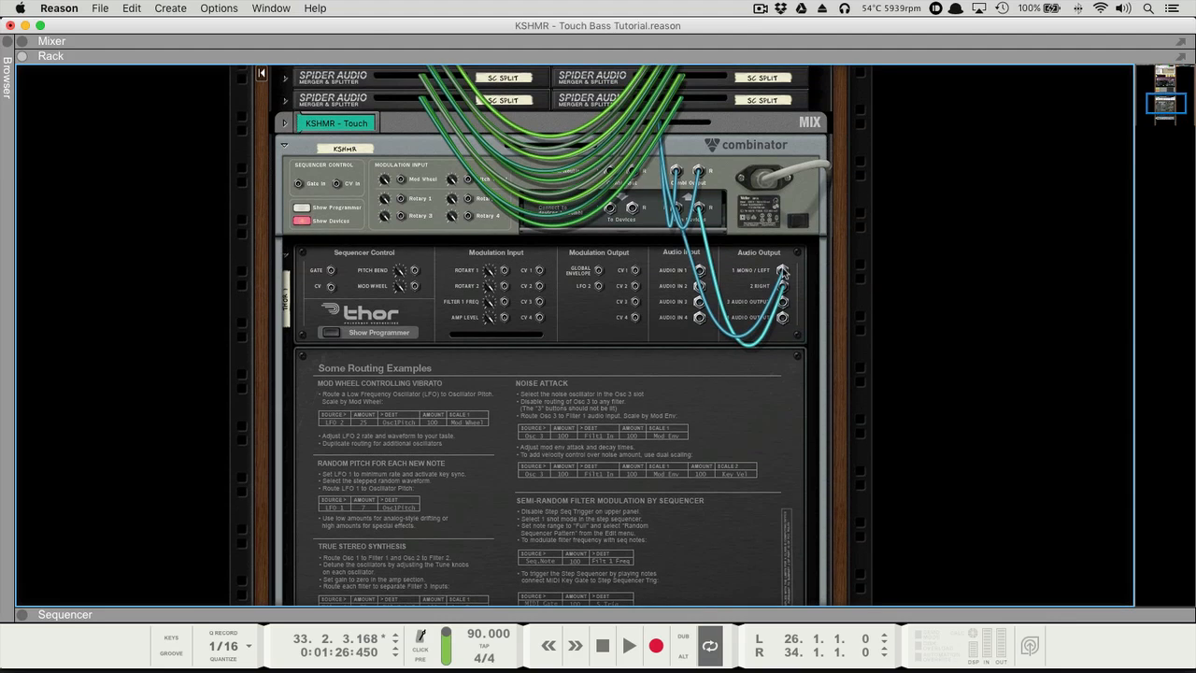
left_click_drag(783, 271, 734, 279)
left_click_drag(731, 281, 409, 462)
scroll(711, 426, "up", 6)
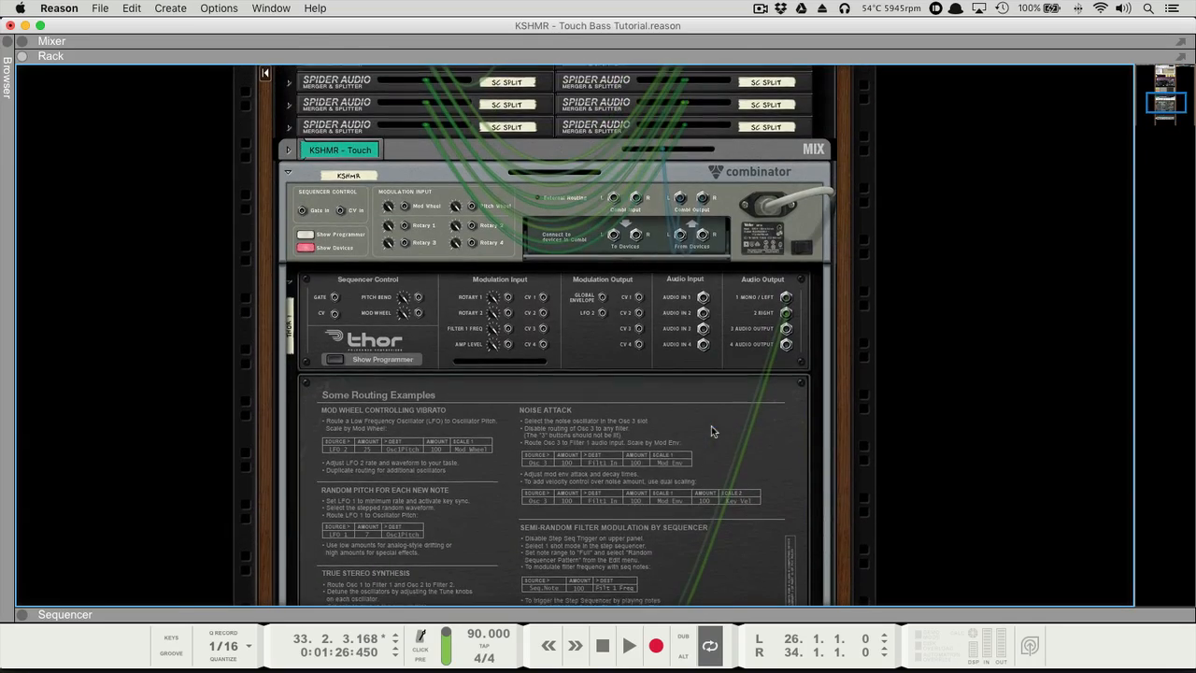
key("Tab")
- Play the loop through the rerouted D-Filter and sweep its dual frequency around centre, including down to -0.16
scroll(673, 450, "down", 3)
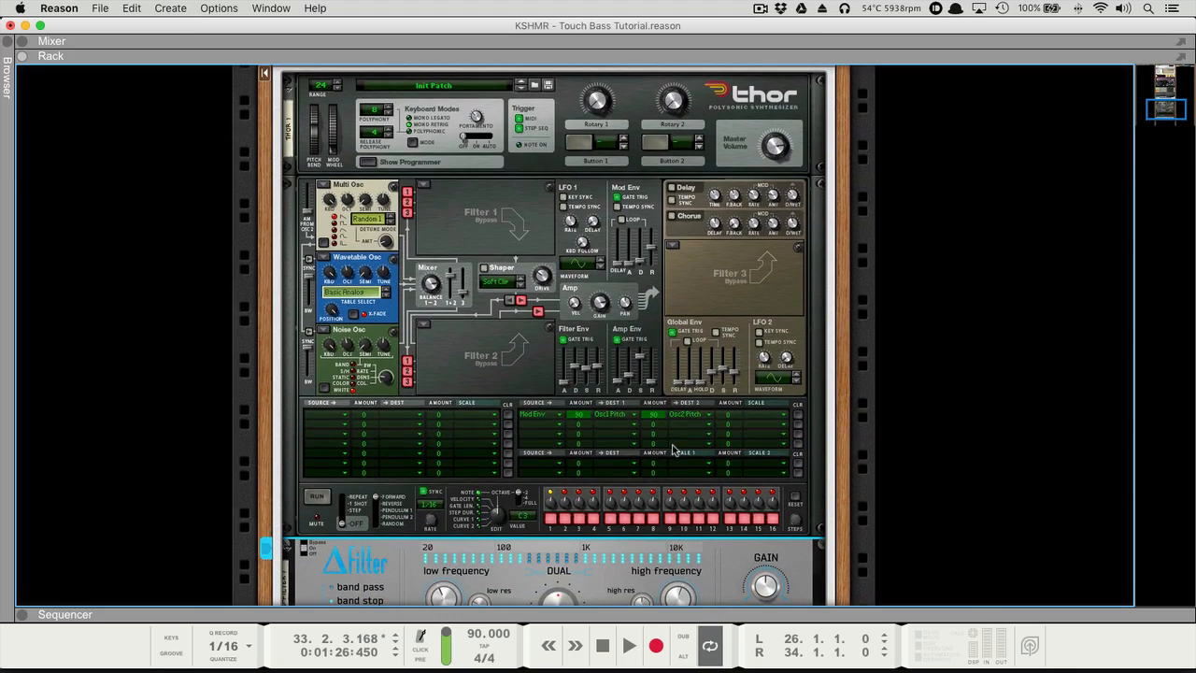
scroll(700, 430, "down", 3)
key("space")
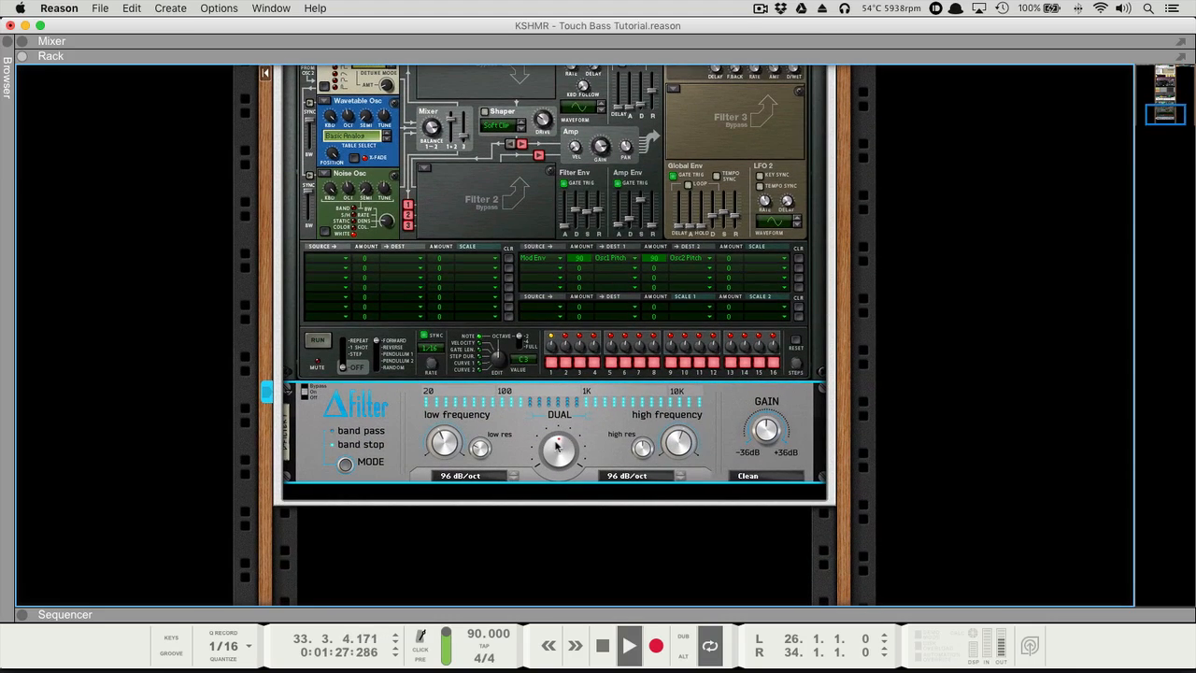
left_click_drag(556, 442, 560, 452)
key("space")
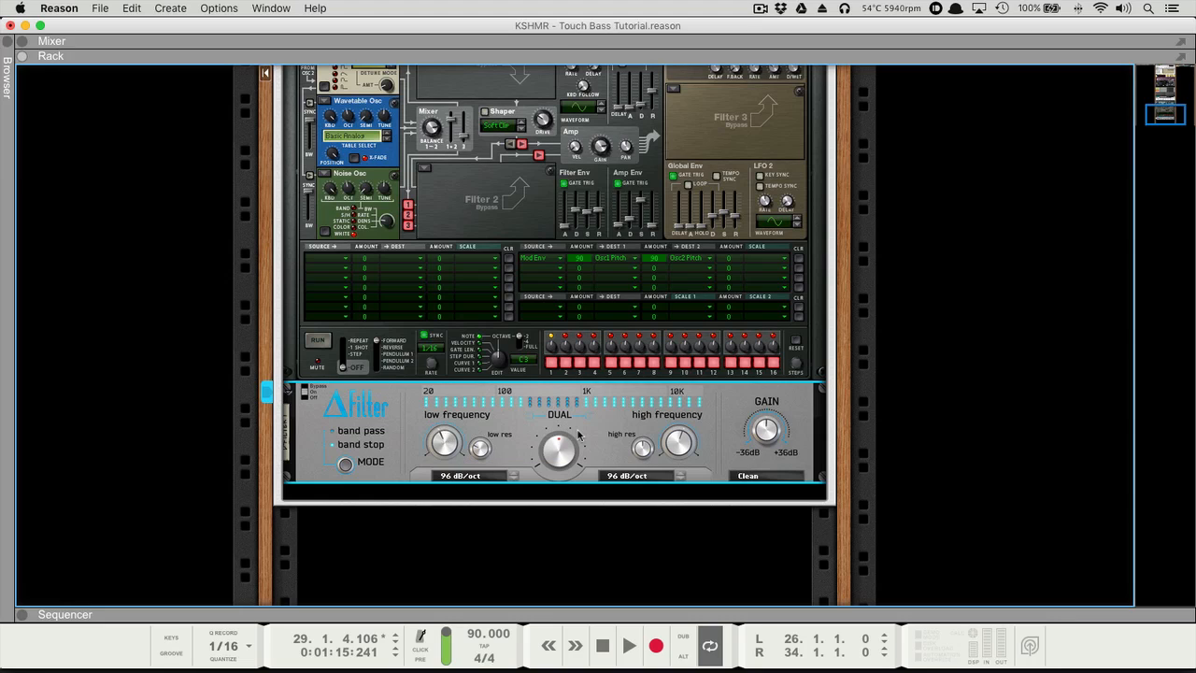
left_click_drag(566, 450, 566, 449)
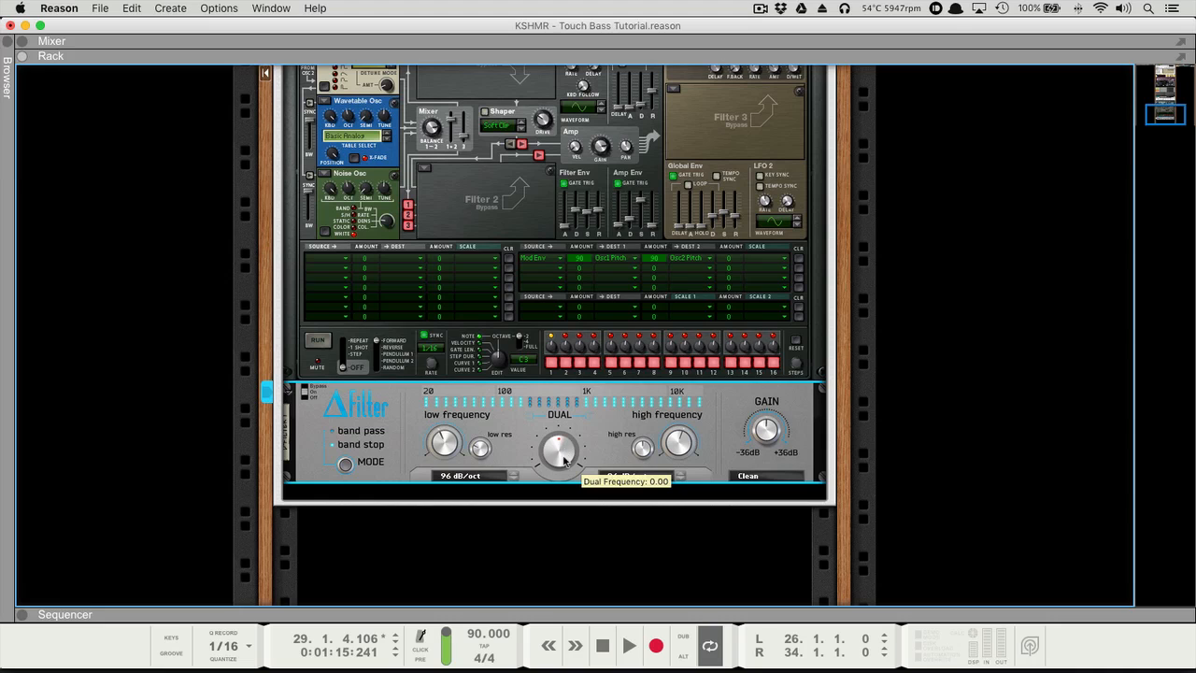
left_click_drag(564, 461, 562, 466)
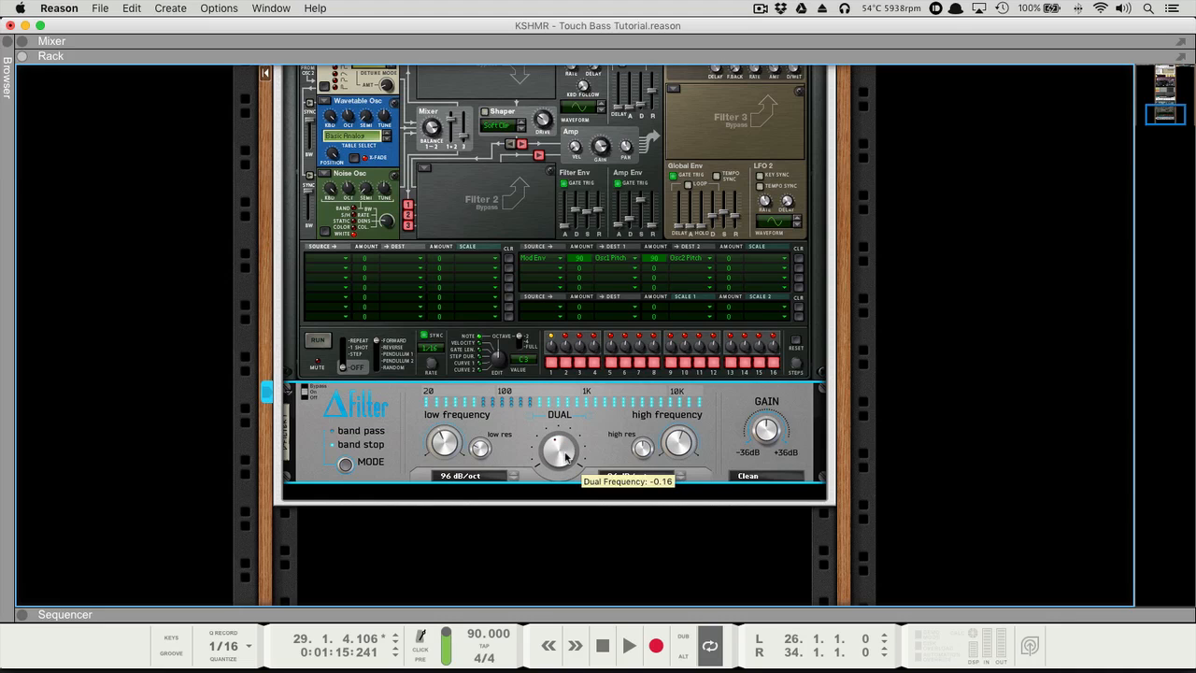
- Add a Pulsar Dual LFO below the D-Filter inside the Combinator
right_click(811, 494)
mouse_move(858, 408)
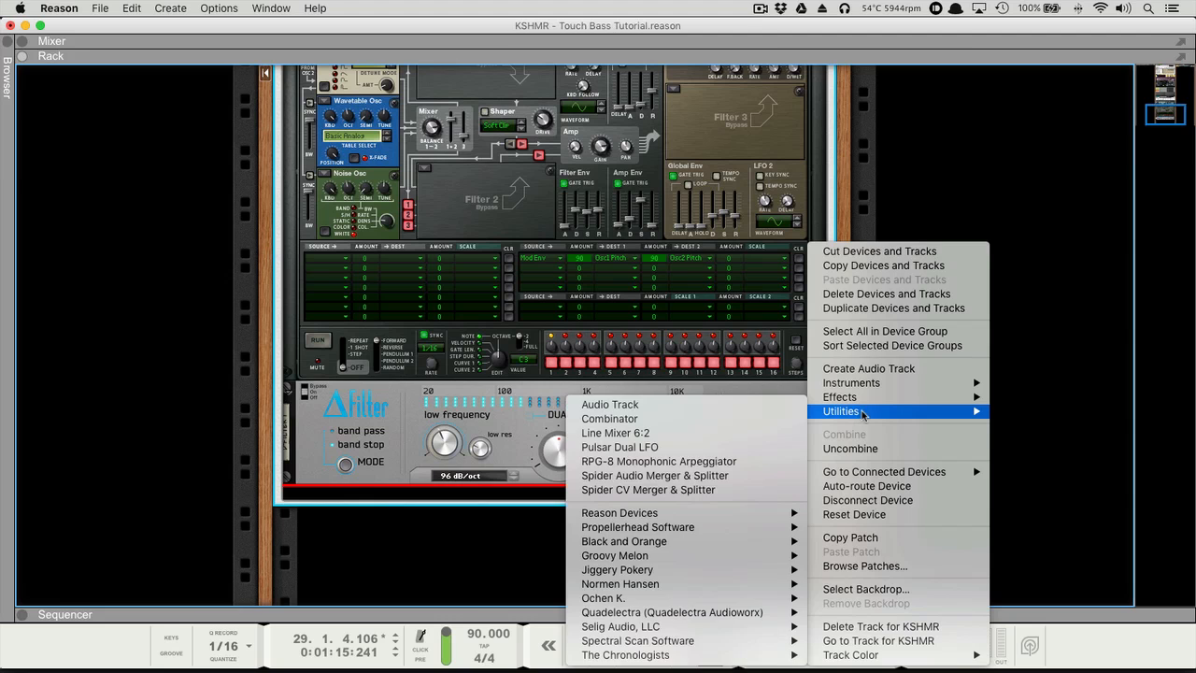
left_click(708, 447)
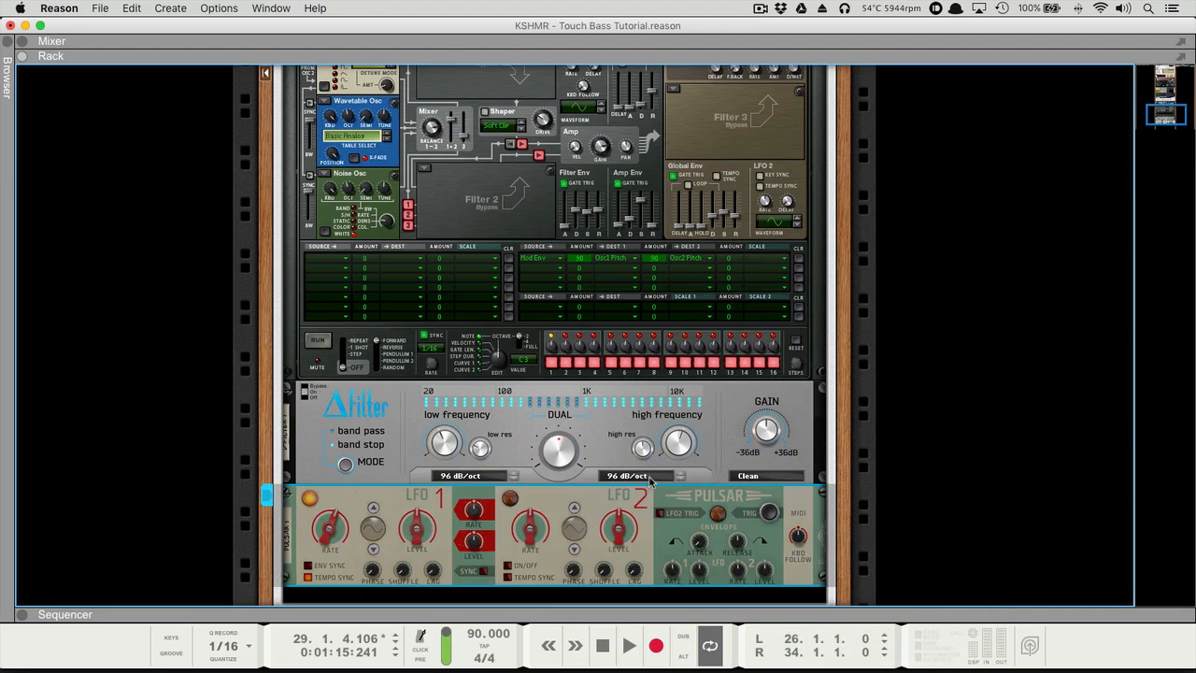
right_click(810, 488)
mouse_move(846, 453)
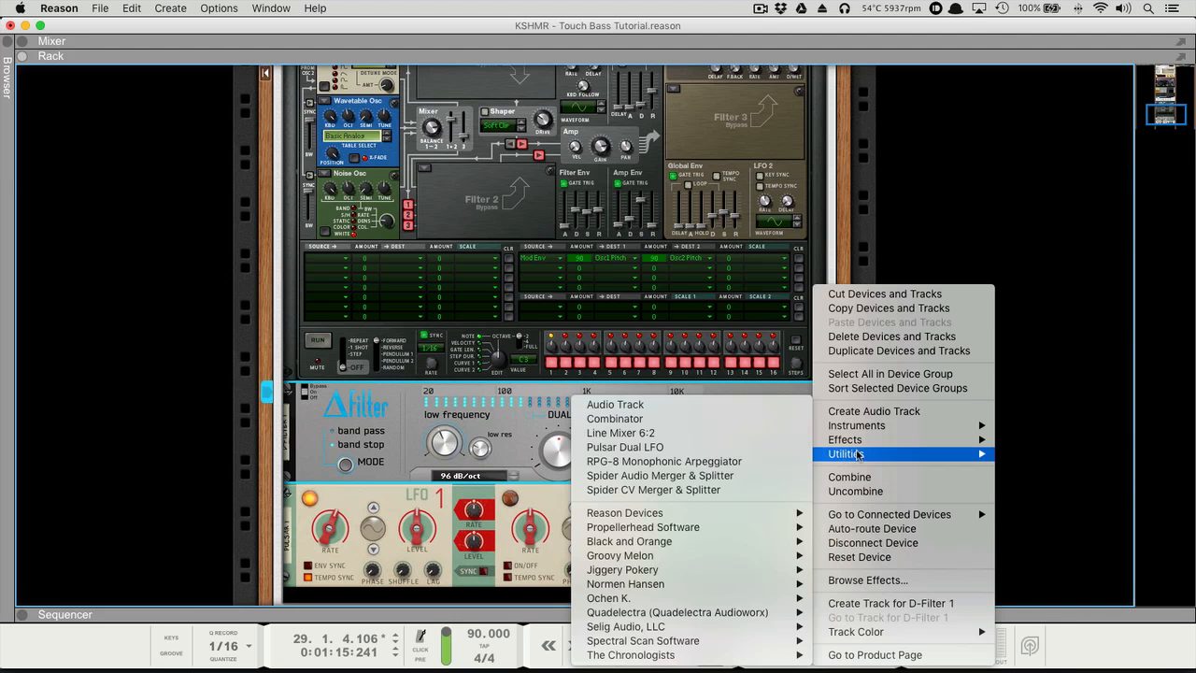
left_click(793, 461)
- Cable Pulsar's first LFO 1 CV output to the D-Filter's Dual CV input on the back of the rack
key("Tab")
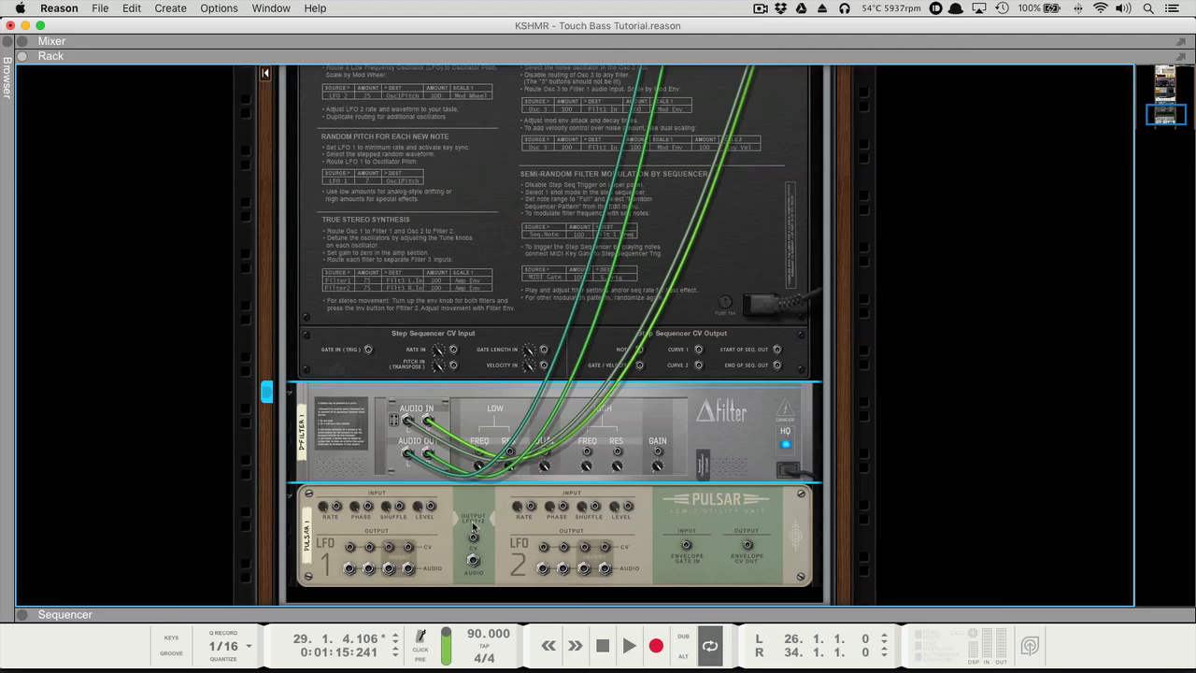
left_click_drag(356, 550, 544, 462)
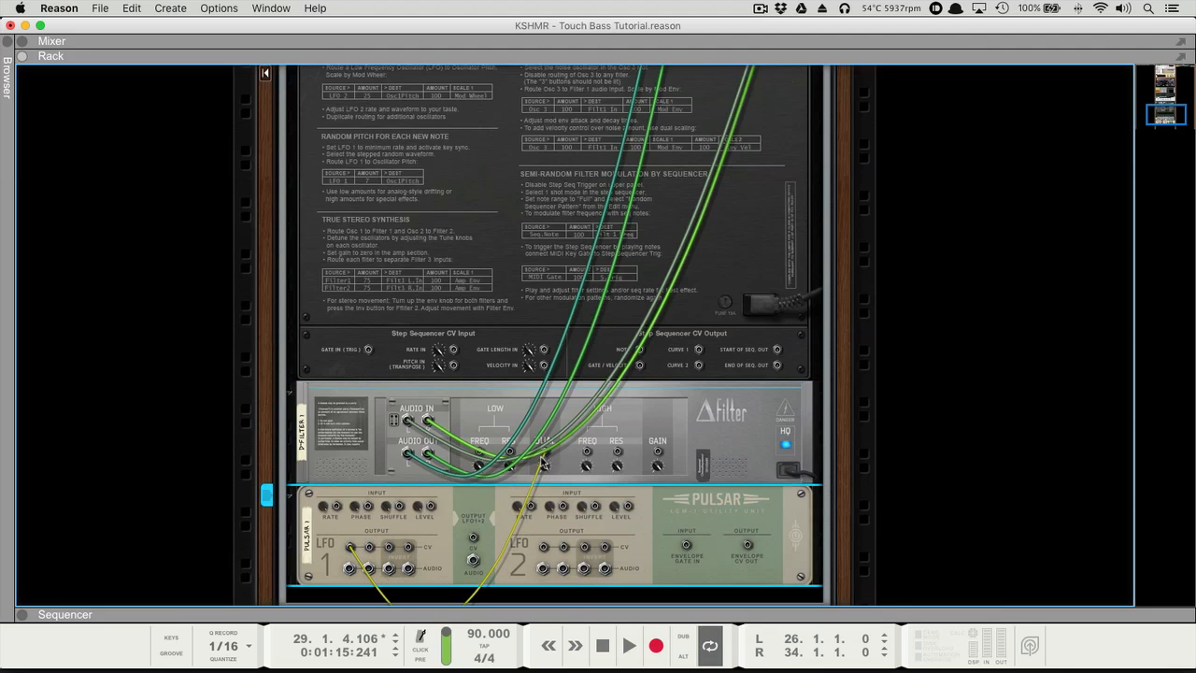
key("Tab")
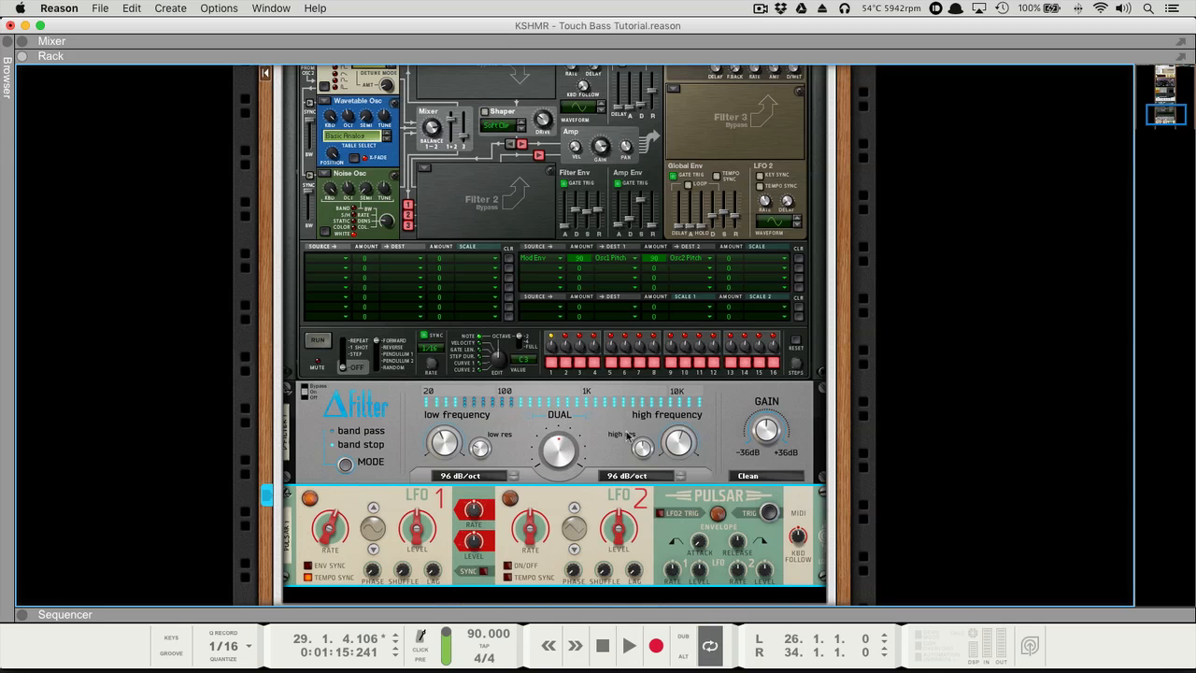
- Set Pulsar's LFO 1 level to about 22%, switch off its tempo sync and lower its rate
scroll(407, 553, "down", 2)
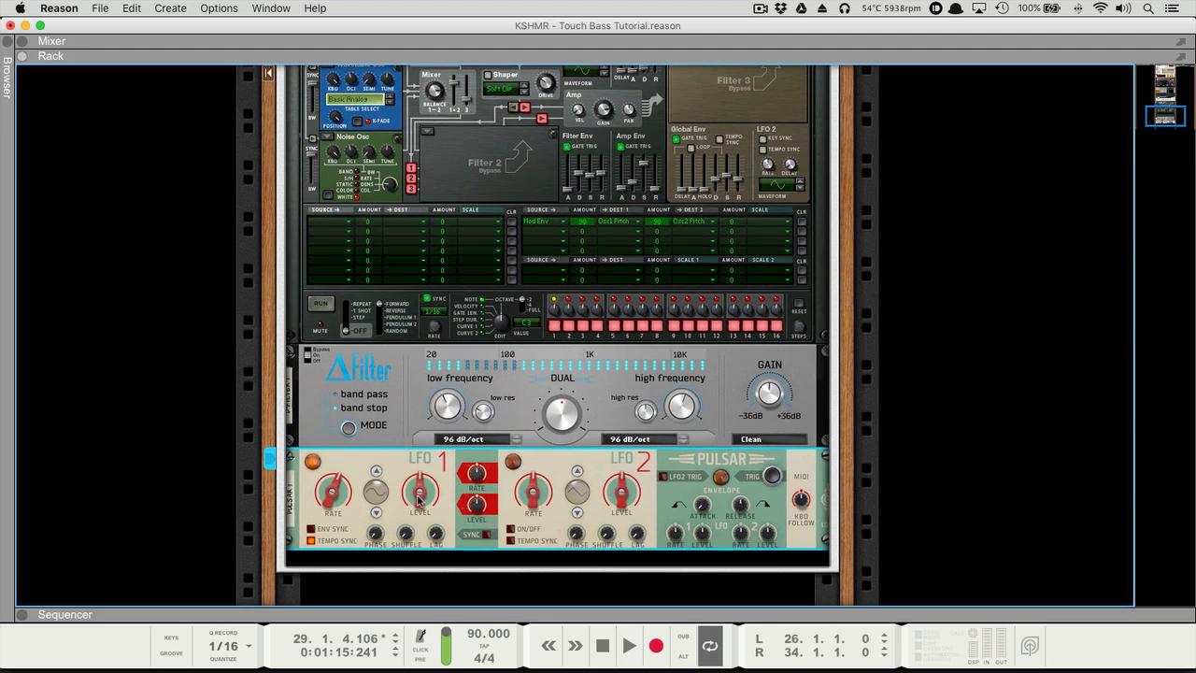
left_click_drag(426, 493, 424, 507)
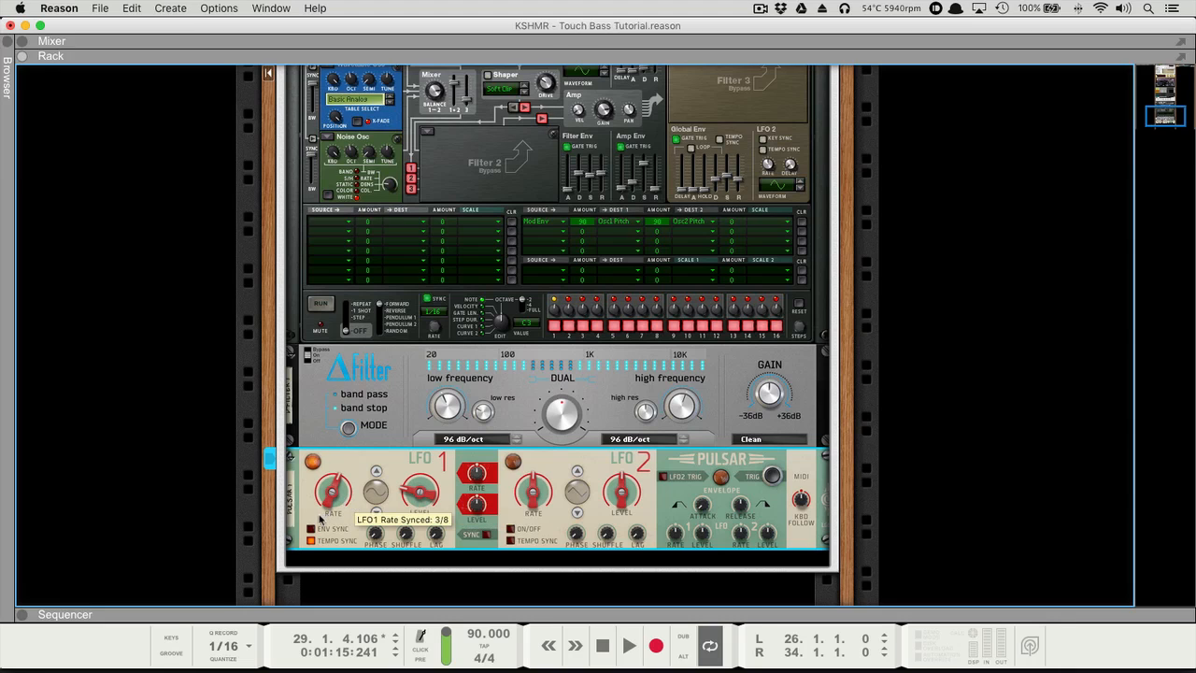
left_click(312, 540)
left_click_drag(330, 499, 332, 508)
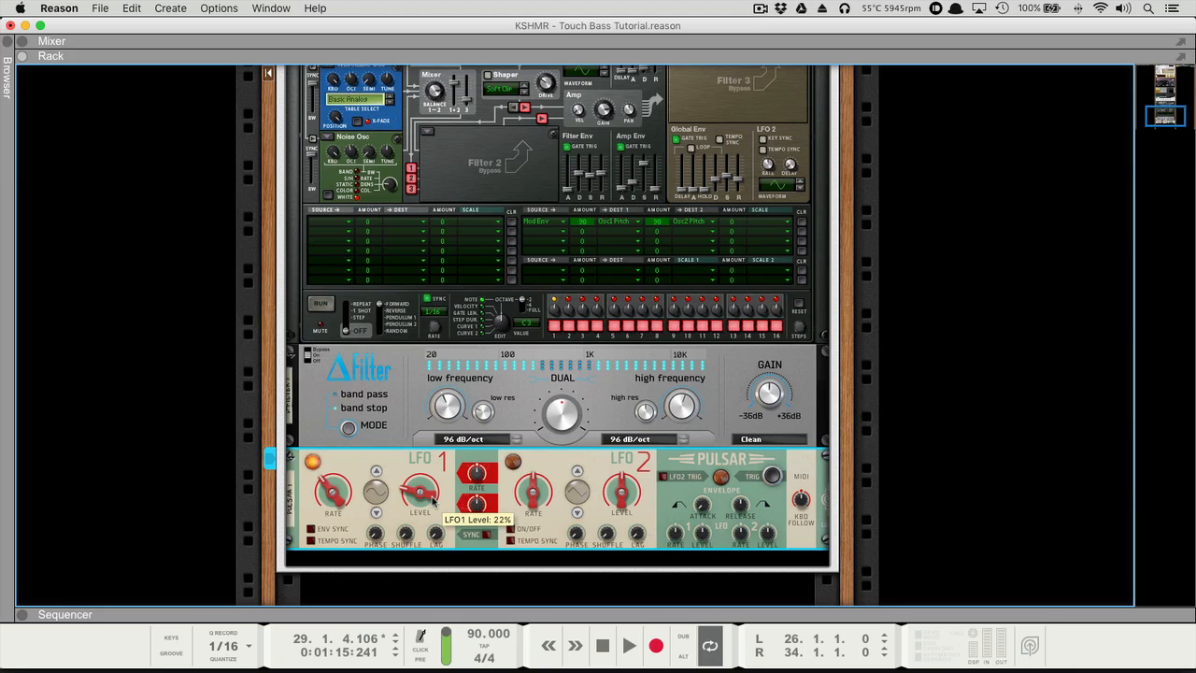
- Play the loop, check the CV cabling behind the rack, and fine-tune Pulsar's LFO 1 level around 28%
key("Tab")
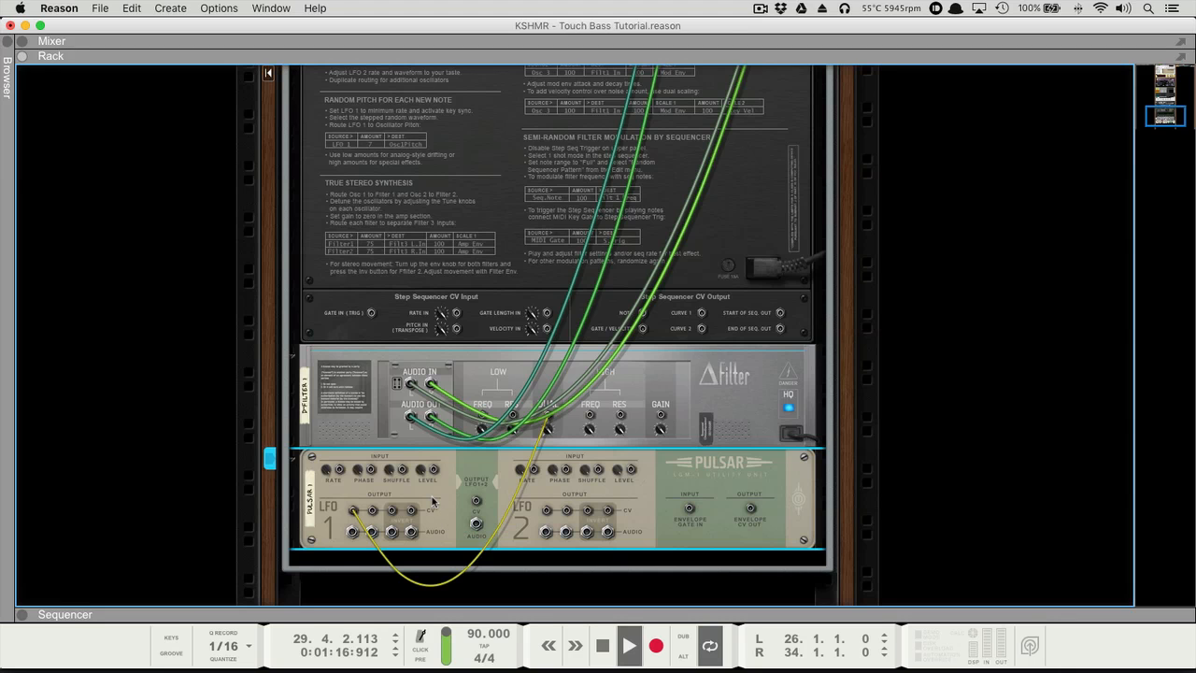
key("Tab")
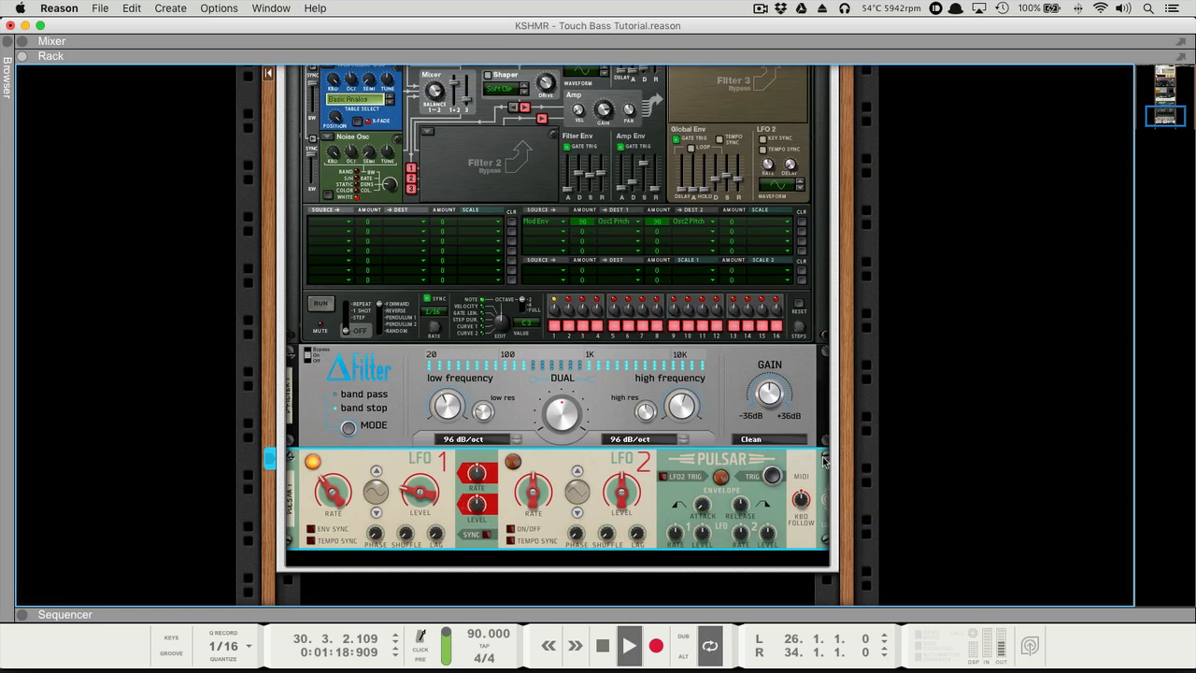
scroll(591, 396, "down", 2)
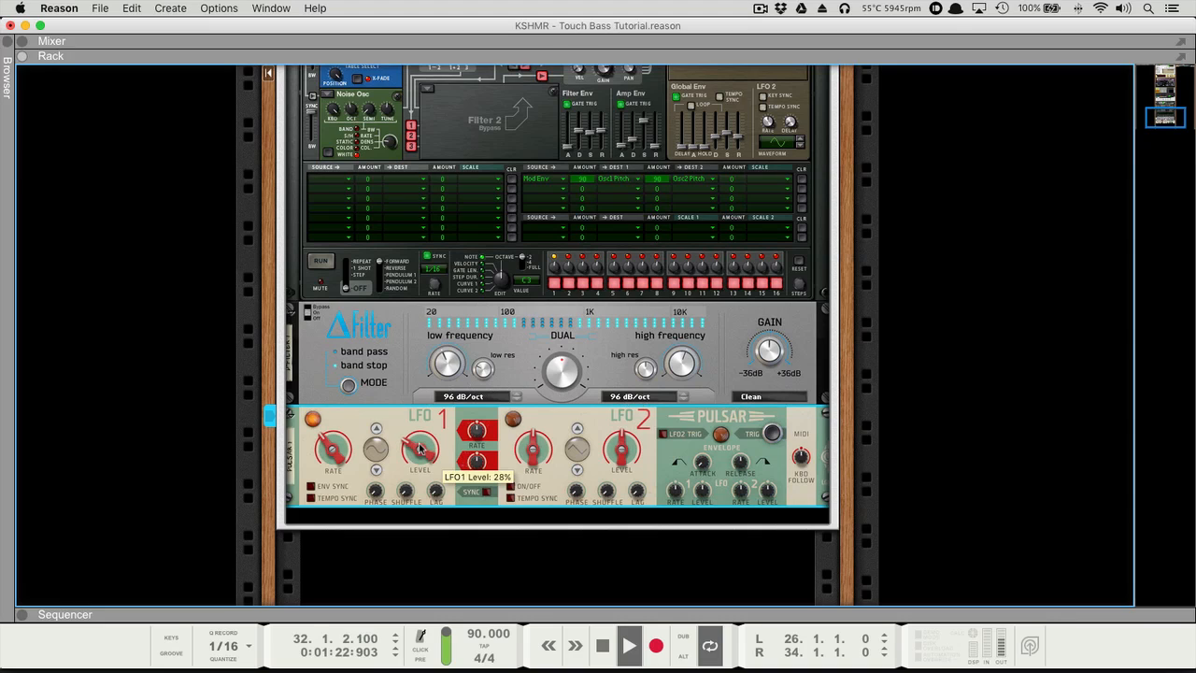
left_click_drag(420, 449, 419, 454)
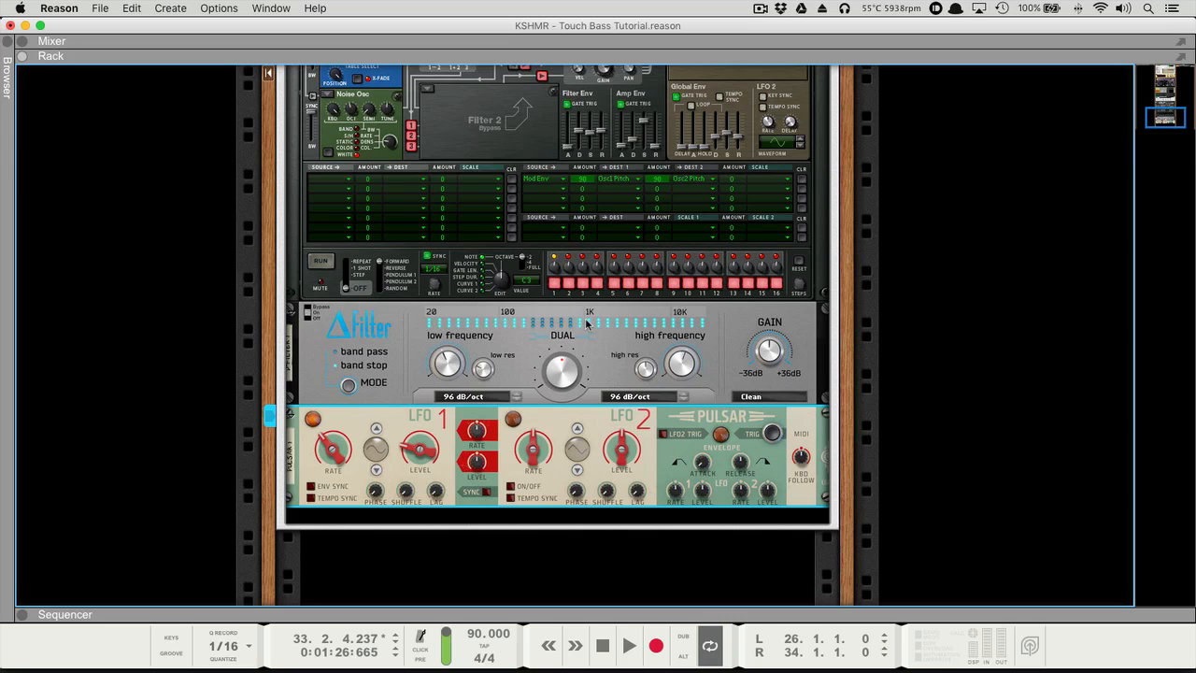
- Add a Spider CV Merger & Splitter directly below the D-Filter
right_click(819, 398)
mouse_move(865, 454)
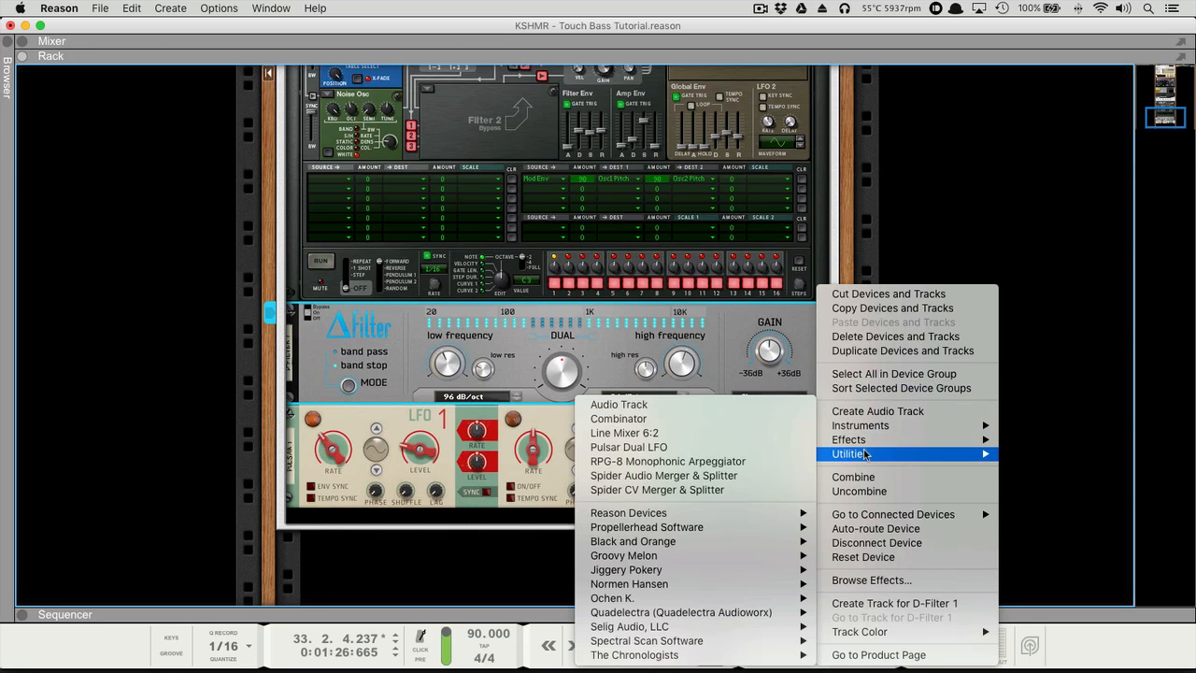
left_click(780, 490)
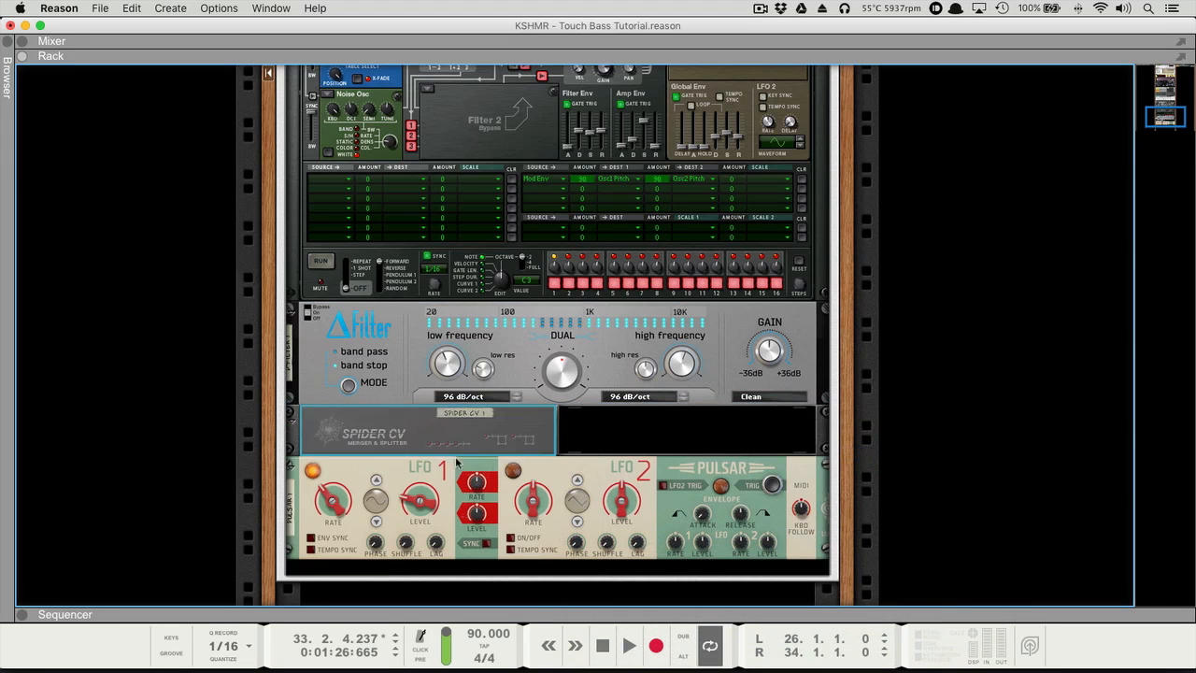
- Cable Pulsar's LFO 1 and LFO 2 CV outputs into the Spider's merge inputs, and the merged output to the D-Filter's Dual CV input
key("Tab")
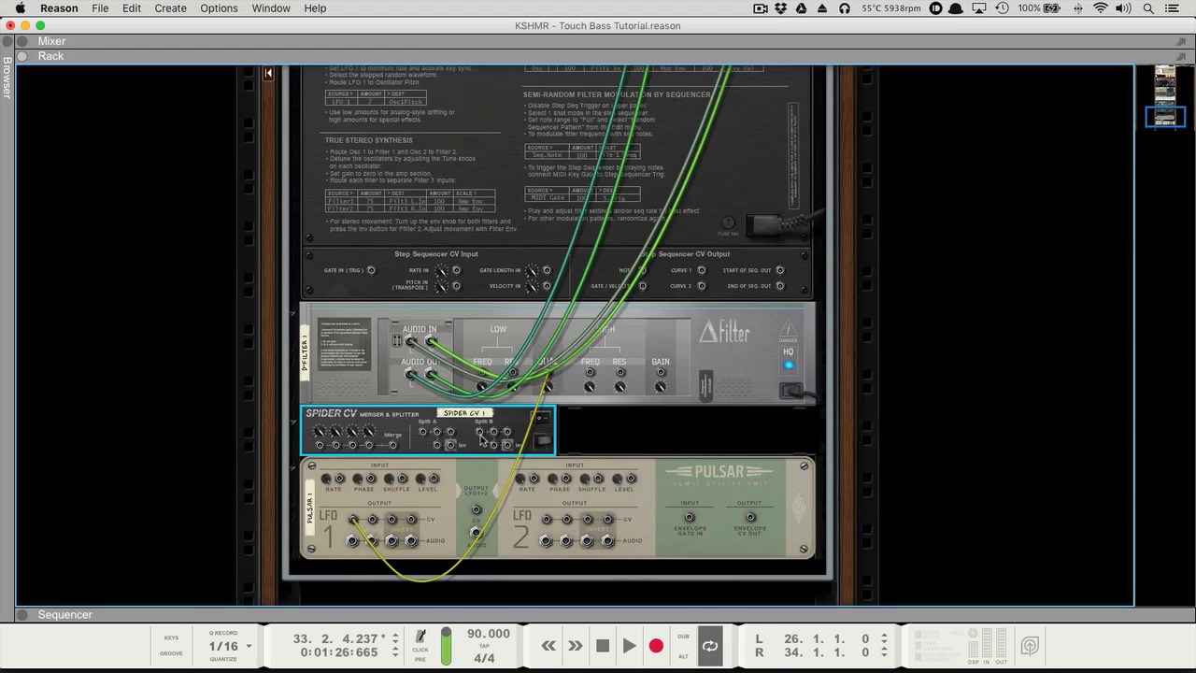
left_click_drag(549, 374, 320, 446)
left_click_drag(547, 520, 548, 385)
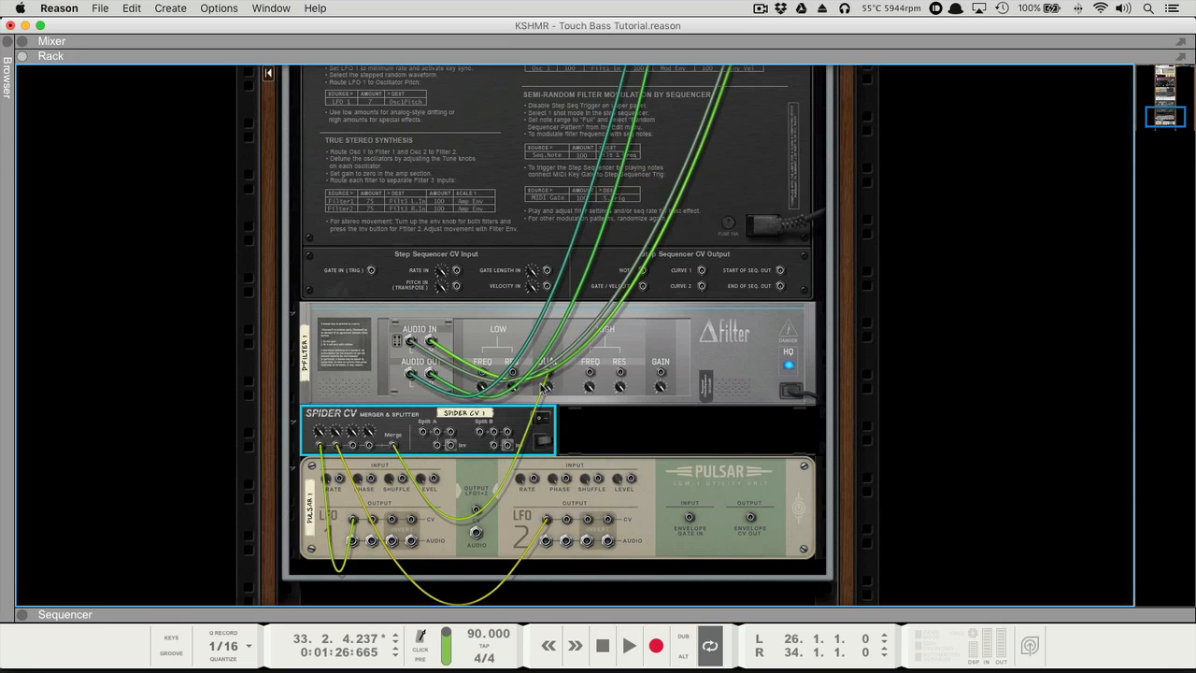
key("Tab")
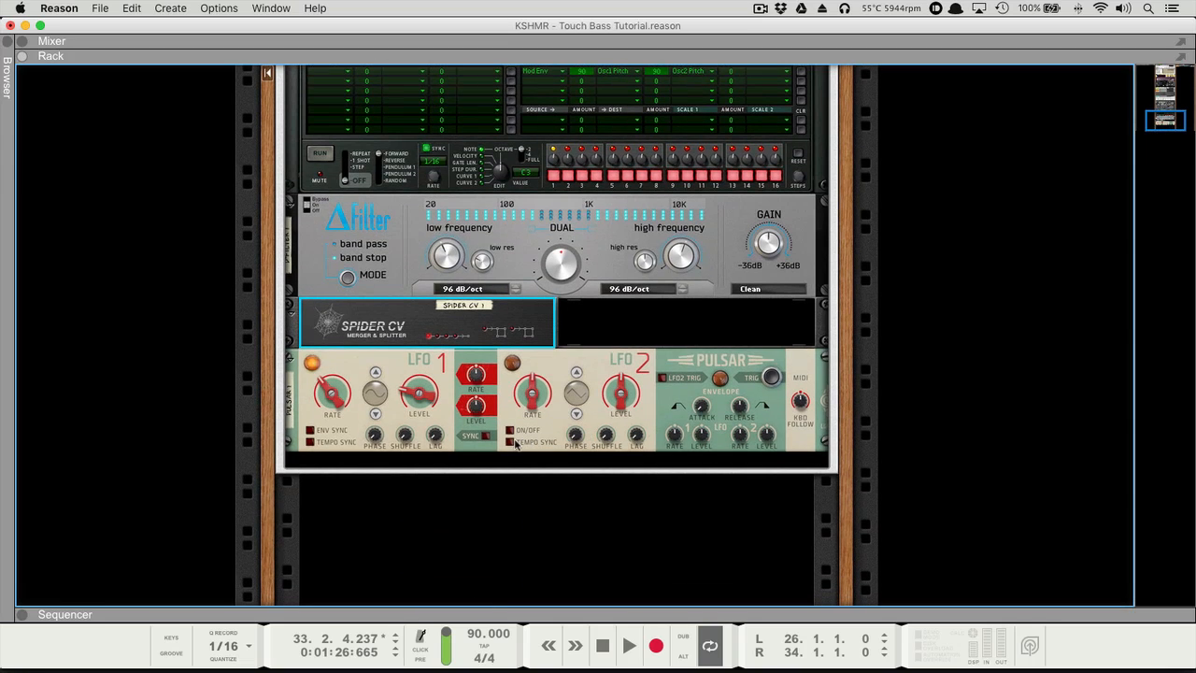
- Switch on Pulsar's LFO 2 with a free rate of 0.98 Hz and a 30% level, checking it against the loop
left_click(510, 431)
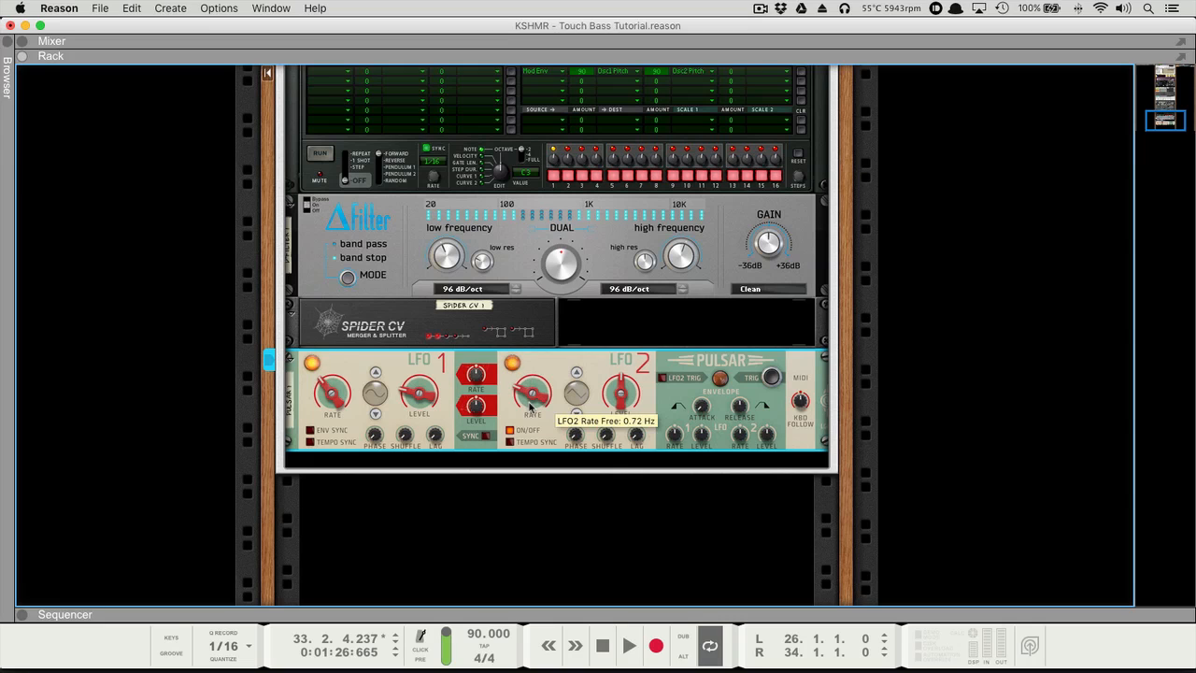
left_click_drag(619, 386, 612, 395)
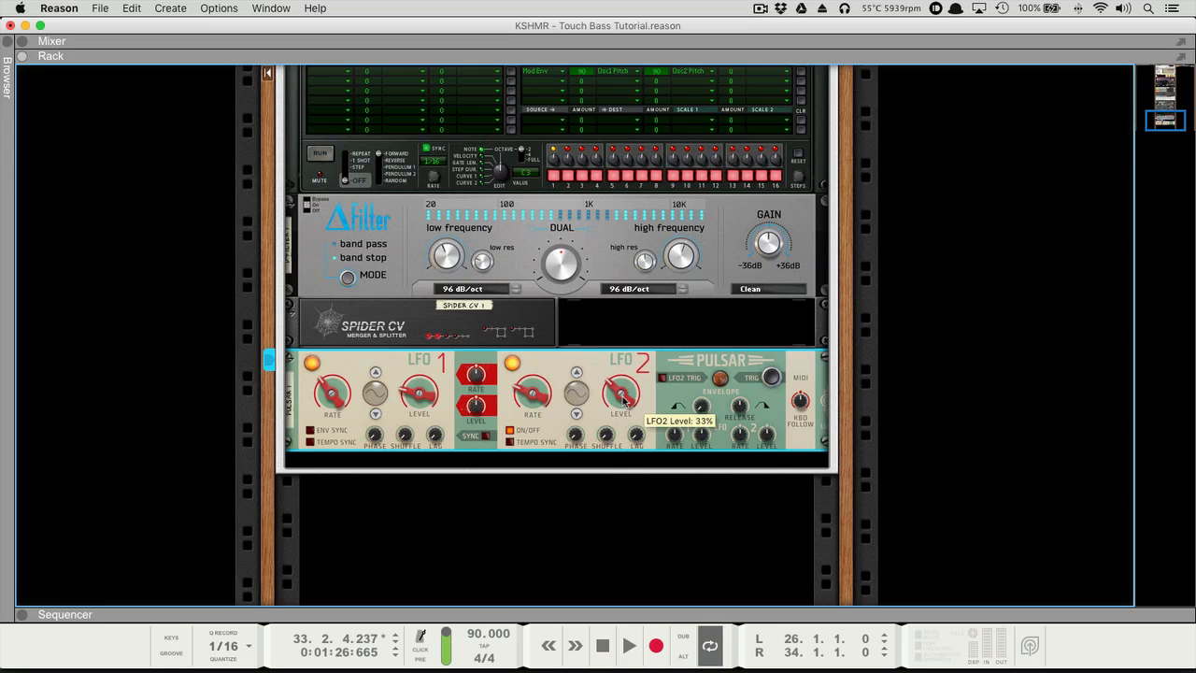
scroll(540, 396, "up", 2)
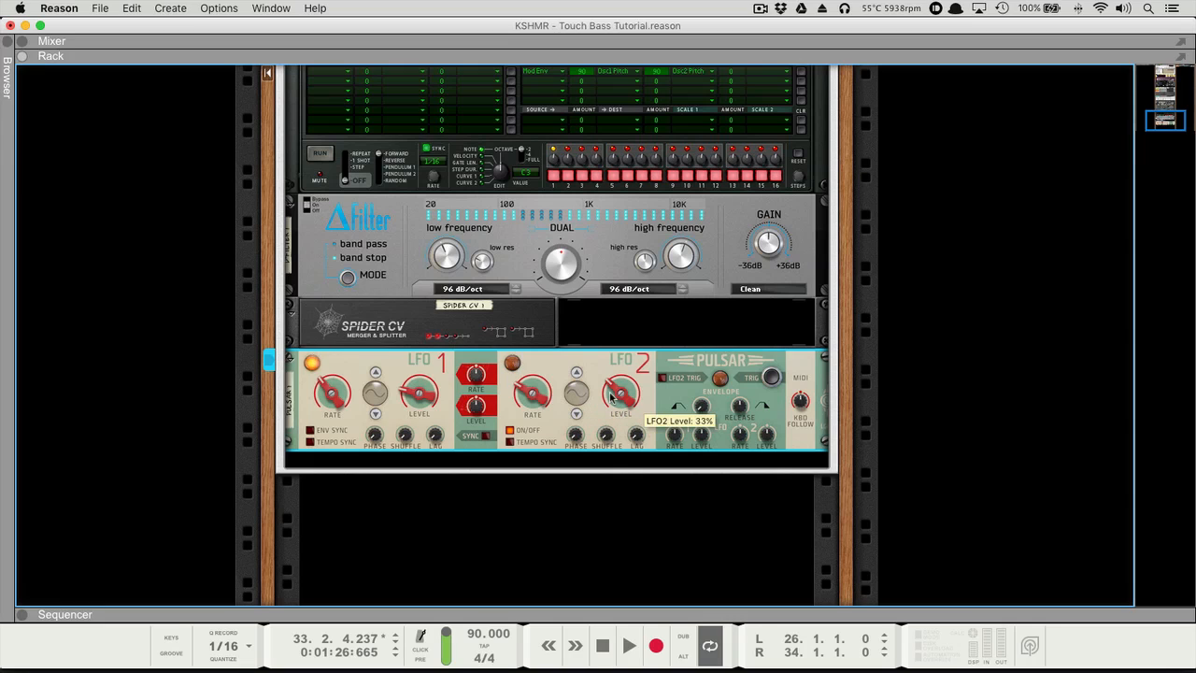
left_click_drag(611, 391, 610, 397)
scroll(611, 397, "up", 3)
key("space")
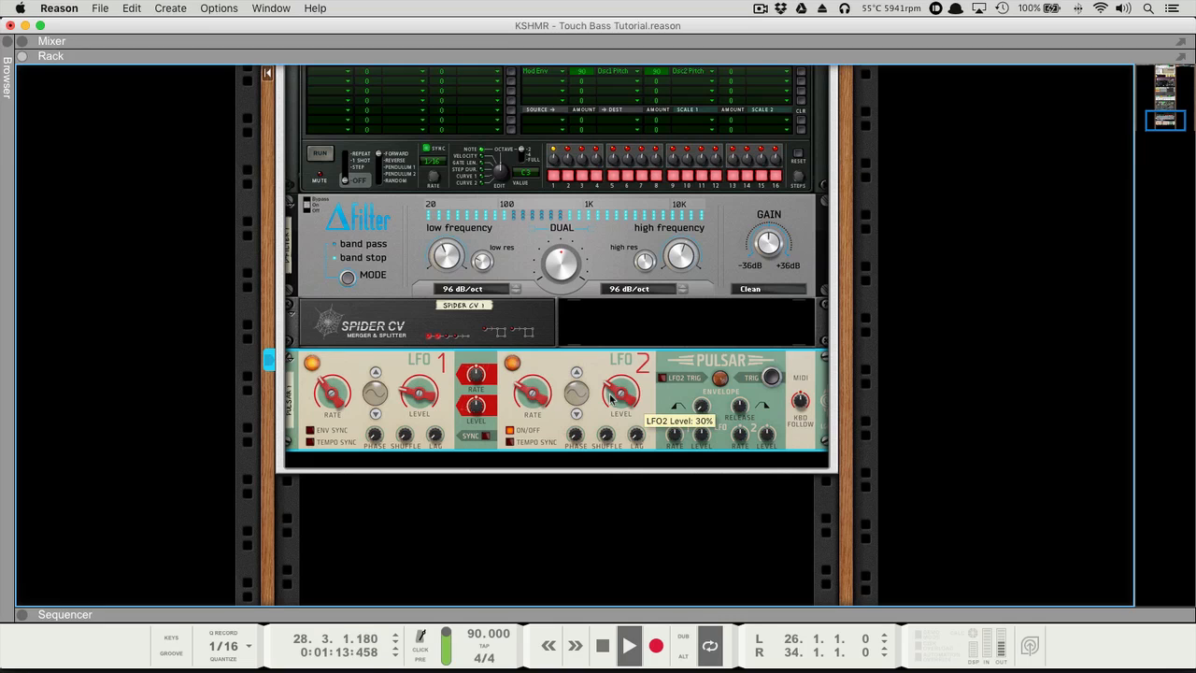
key("space")
mouse_move(530, 400)
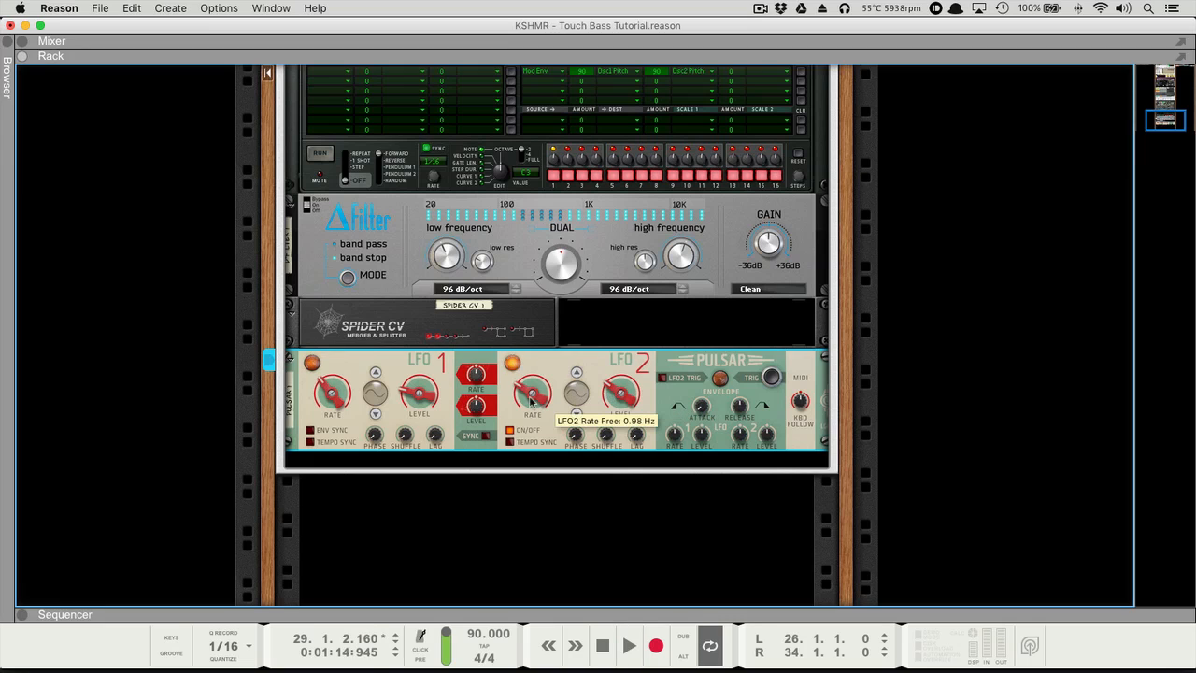
- Add a u-he Uhbik-A ambience processor below Pulsar at the end of the Combinator
scroll(532, 385, "down", 1)
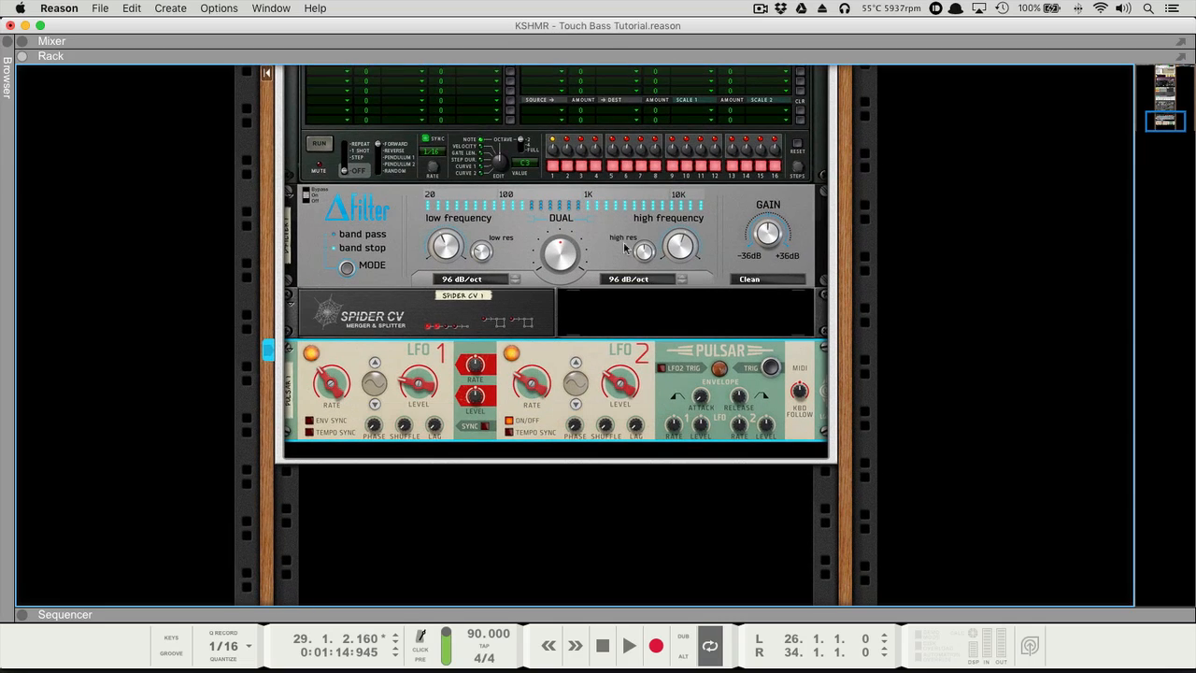
scroll(711, 297, "down", 1)
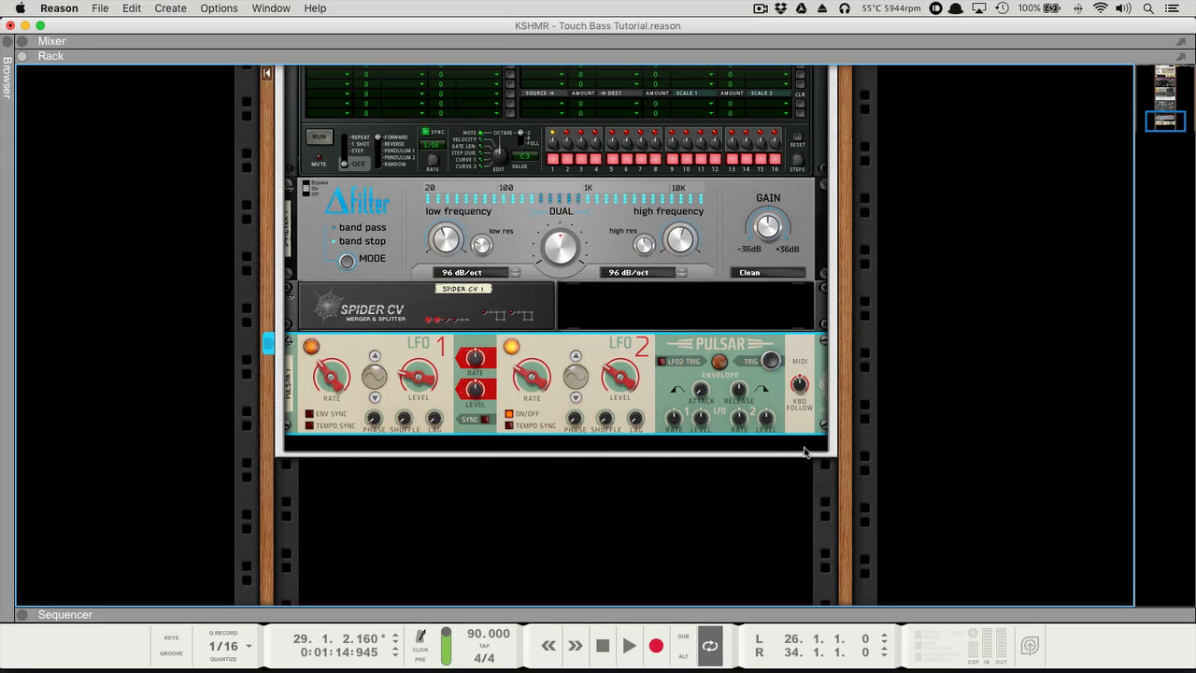
scroll(804, 450, "right", 1)
right_click(795, 453)
mouse_move(872, 409)
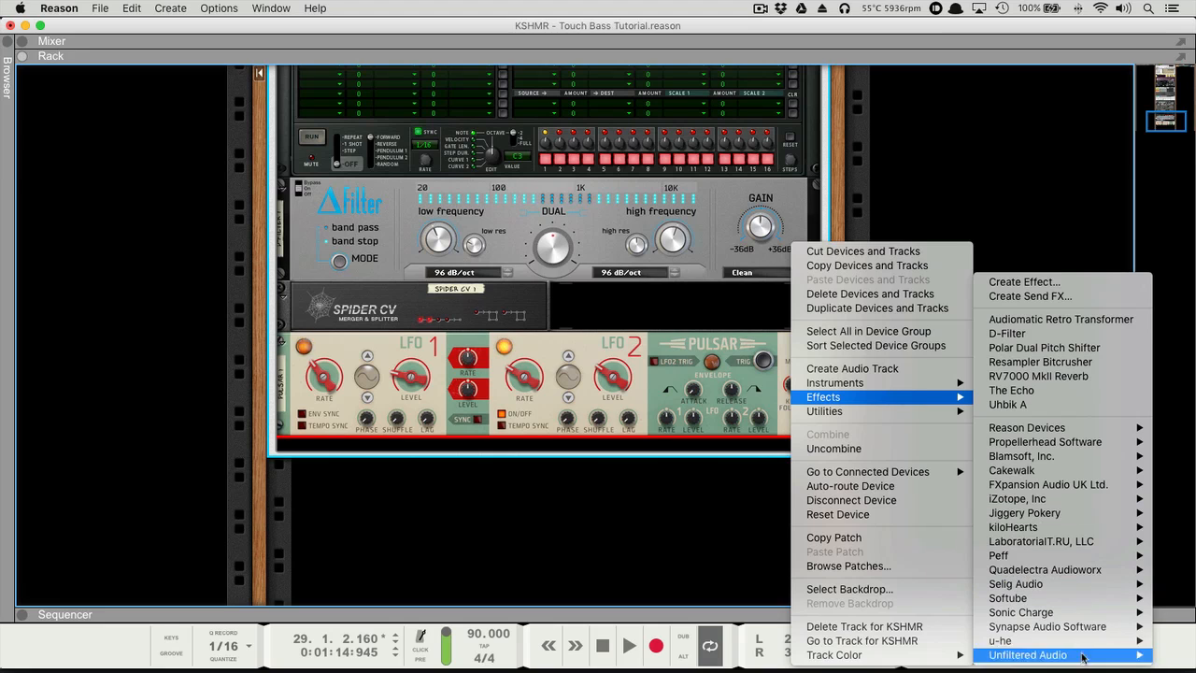
mouse_move(1005, 641)
left_click(929, 641)
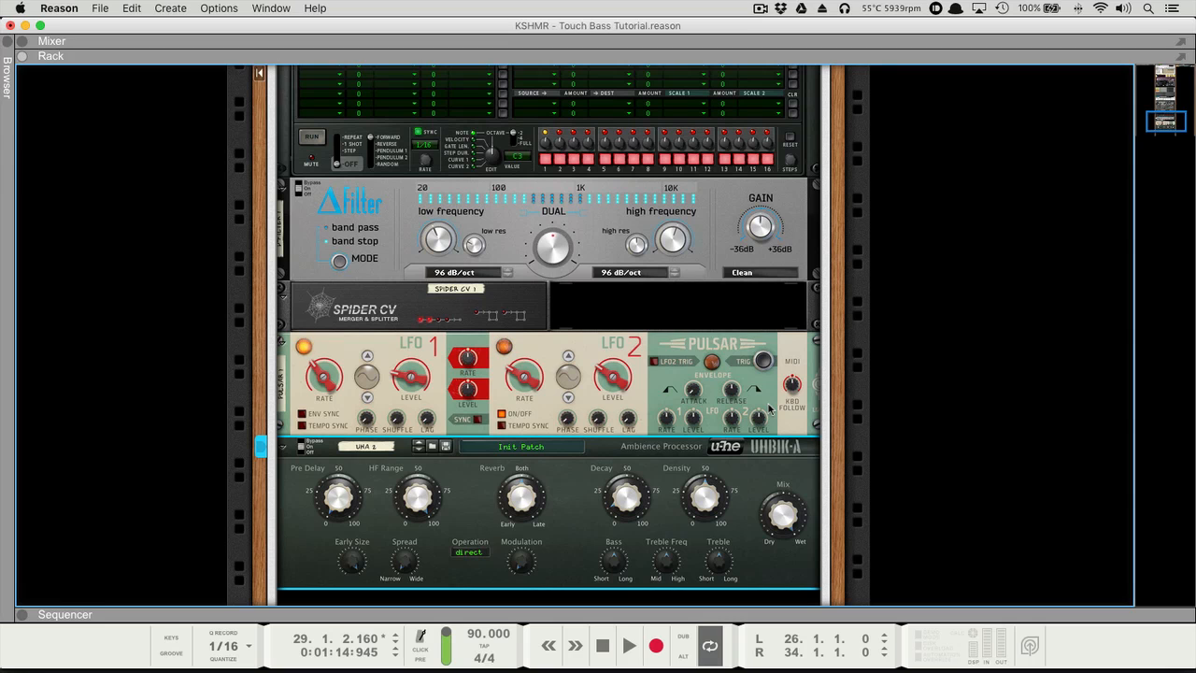
- Set Uhbik-A's Reverb balance fully to Early and its Operation mode to small
scroll(638, 363, "up", 5)
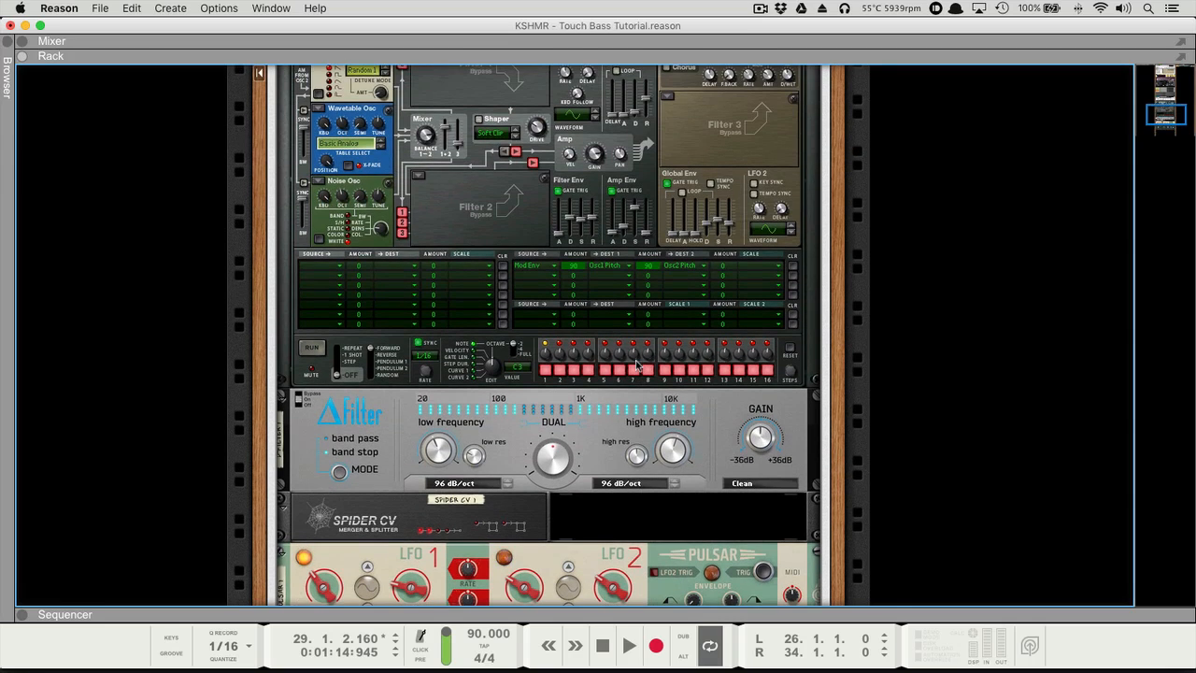
scroll(636, 362, "up", 4)
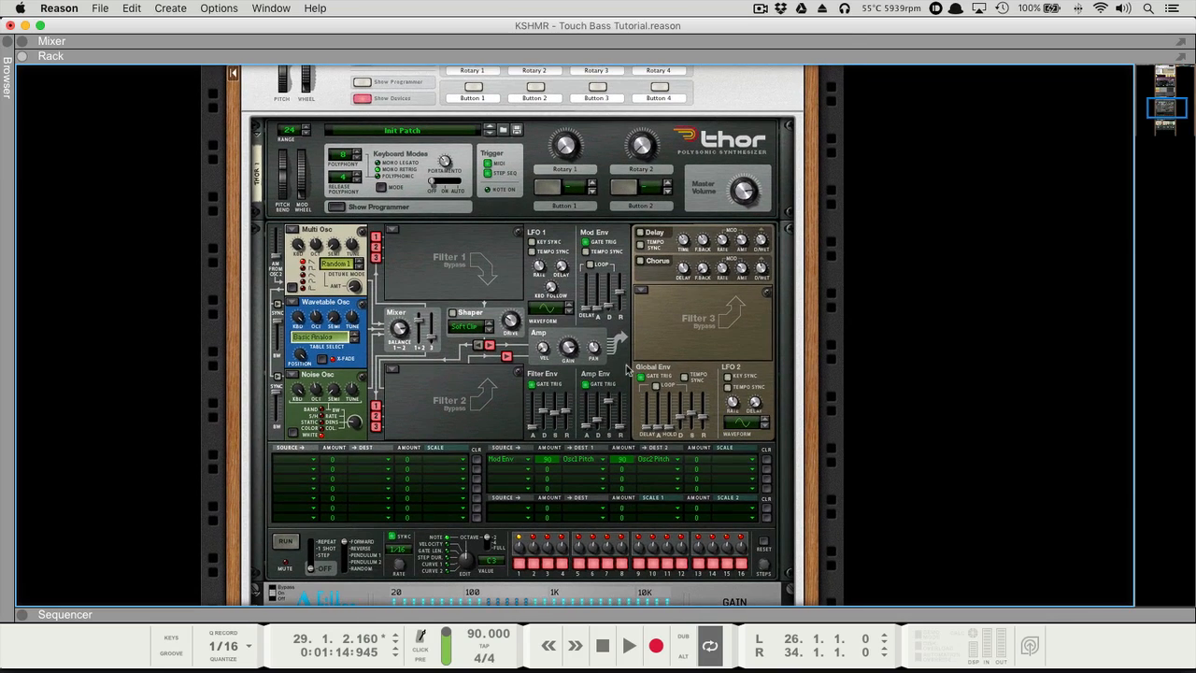
scroll(573, 366, "down", 10)
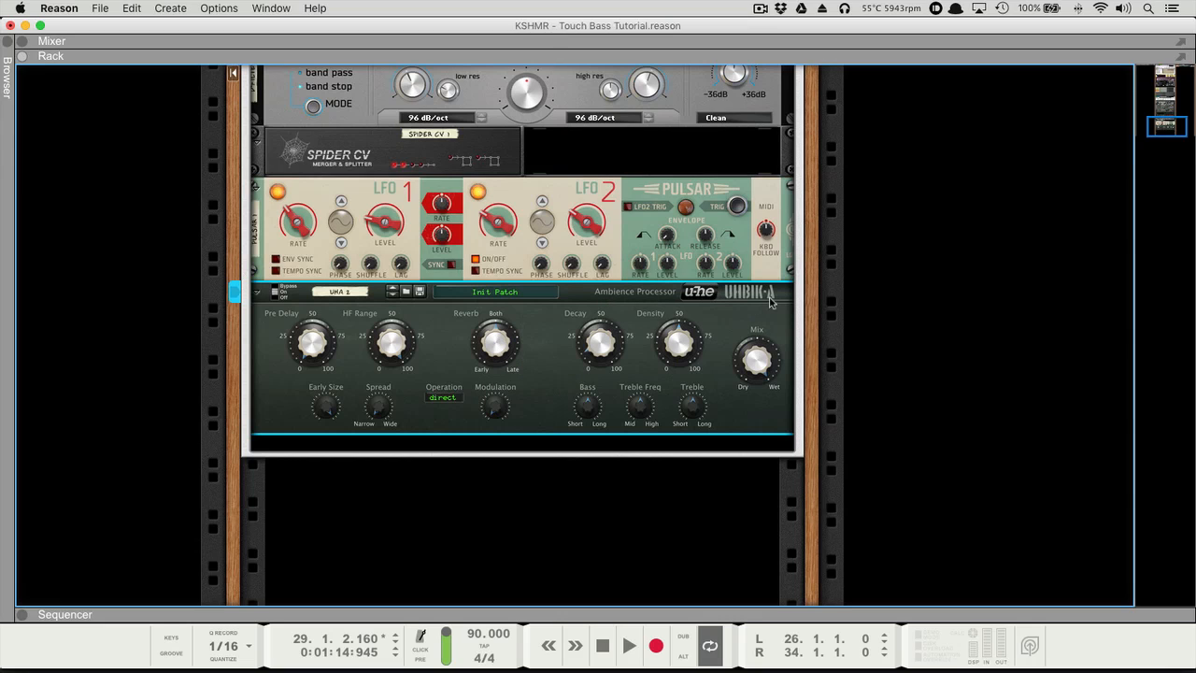
left_click_drag(494, 346, 494, 378)
left_click(445, 400)
left_click(465, 389)
- Turn down Uhbik-A's Early Size and check its Mix and Bass settings
mouse_move(327, 406)
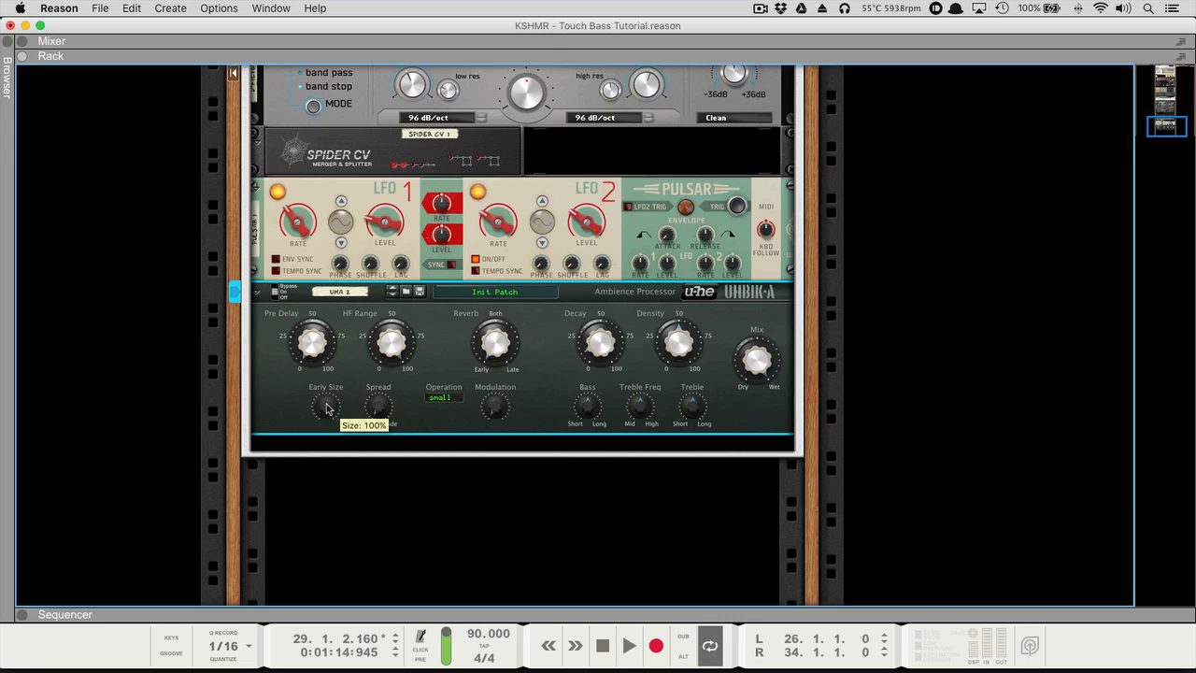
left_click_drag(327, 407, 332, 481)
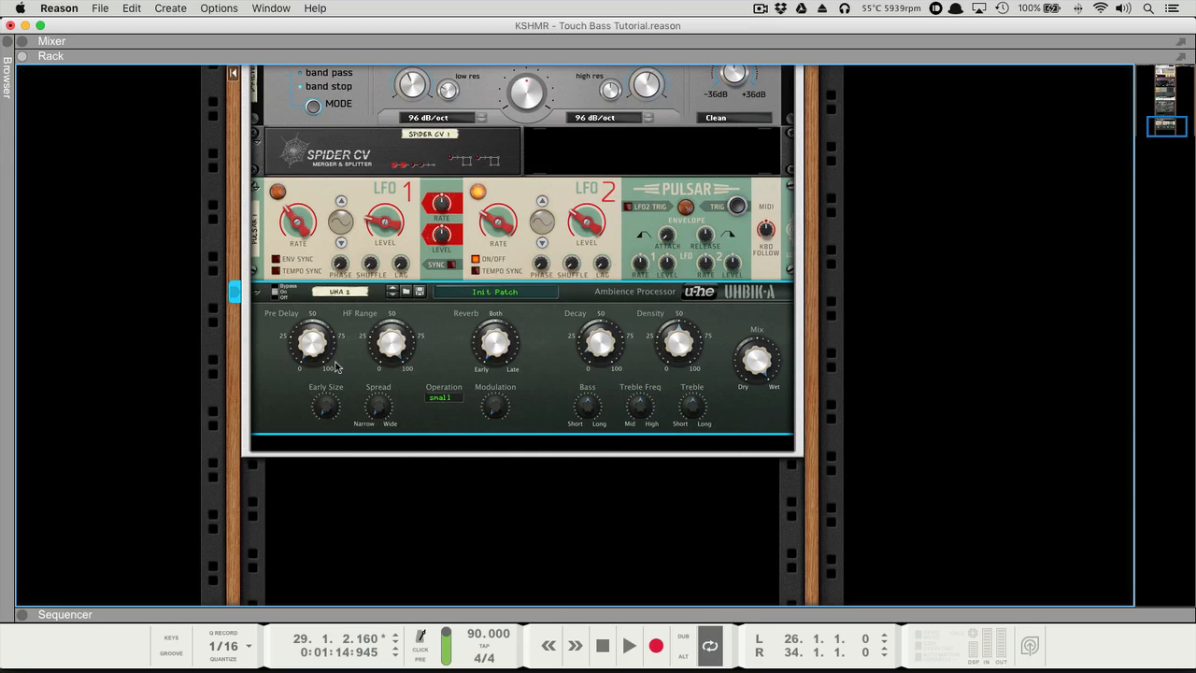
mouse_move(763, 365)
left_mouse_down()
mouse_move(762, 400)
mouse_move(756, 350)
mouse_move(758, 365)
left_mouse_up()
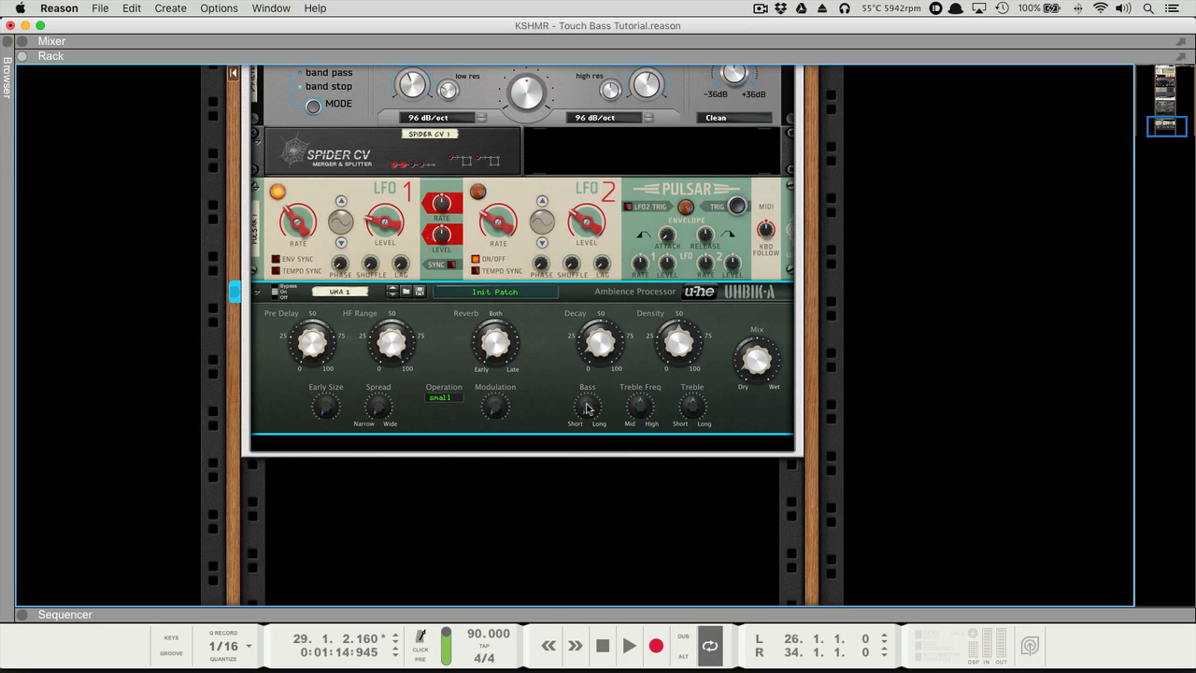
mouse_move(585, 406)
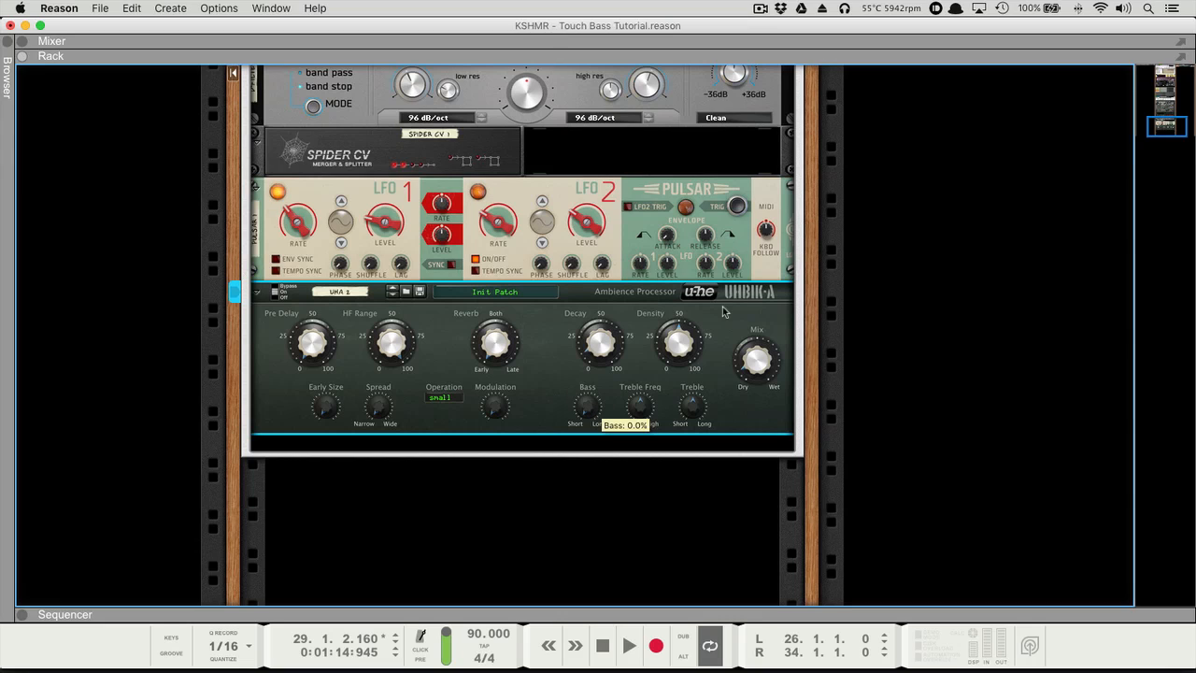
- Rename the Uhbik-A device DIMENSION EXPANDER
double_click(349, 292)
type("DIMENSION")
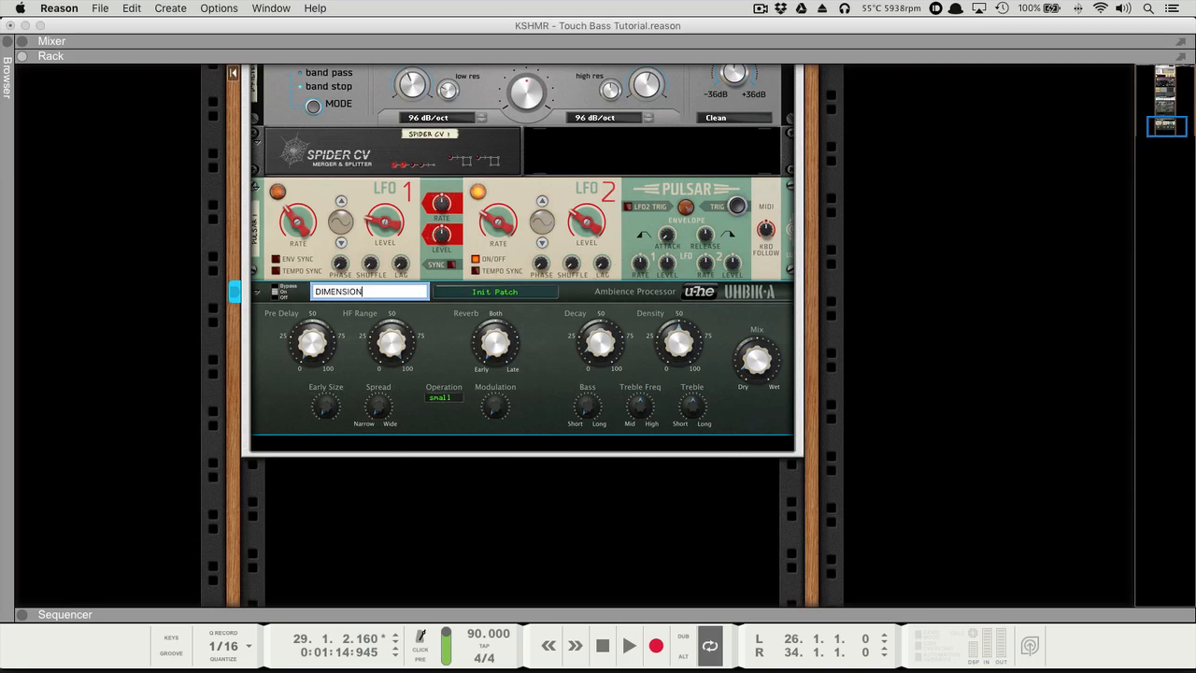
type(" EXPANDER")
key("Return")
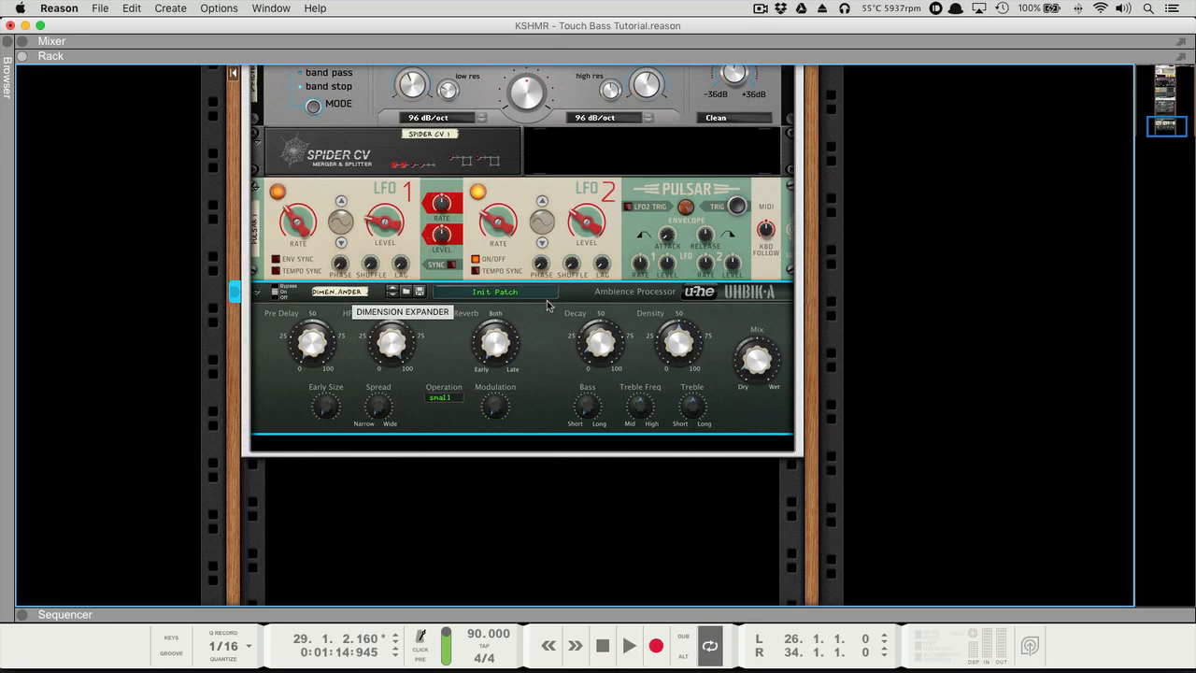
- Play the bass with the new effect, bring up the sequencer and return the song position to bar 26
key("space")
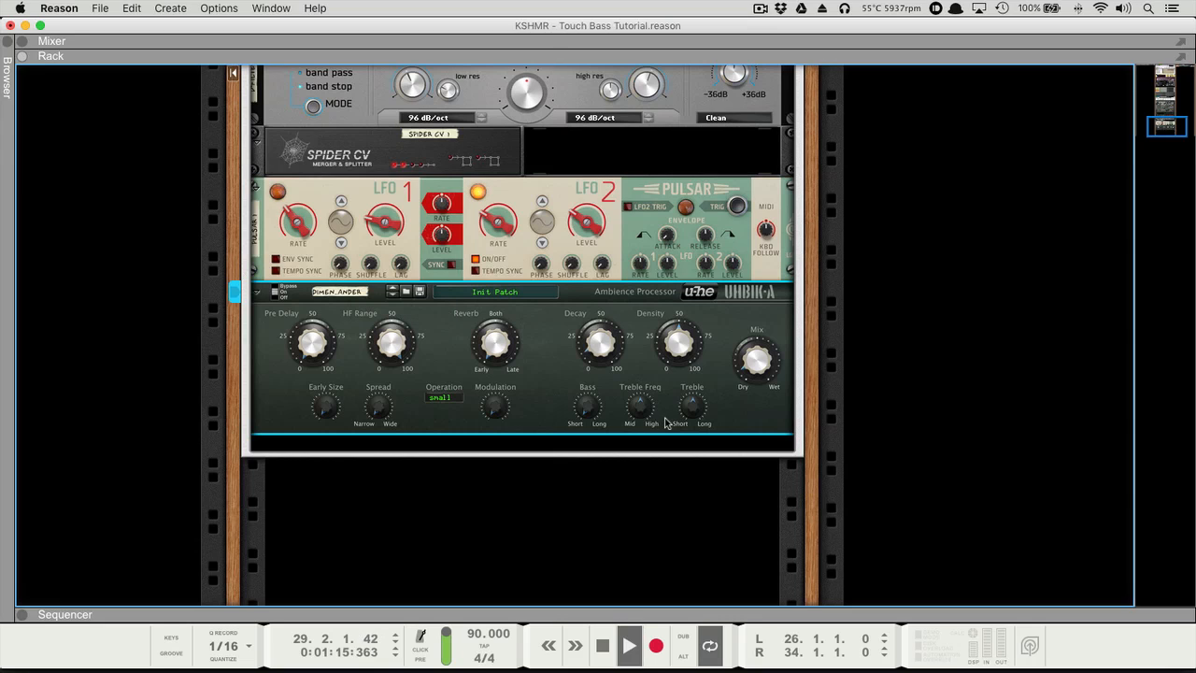
key("F7")
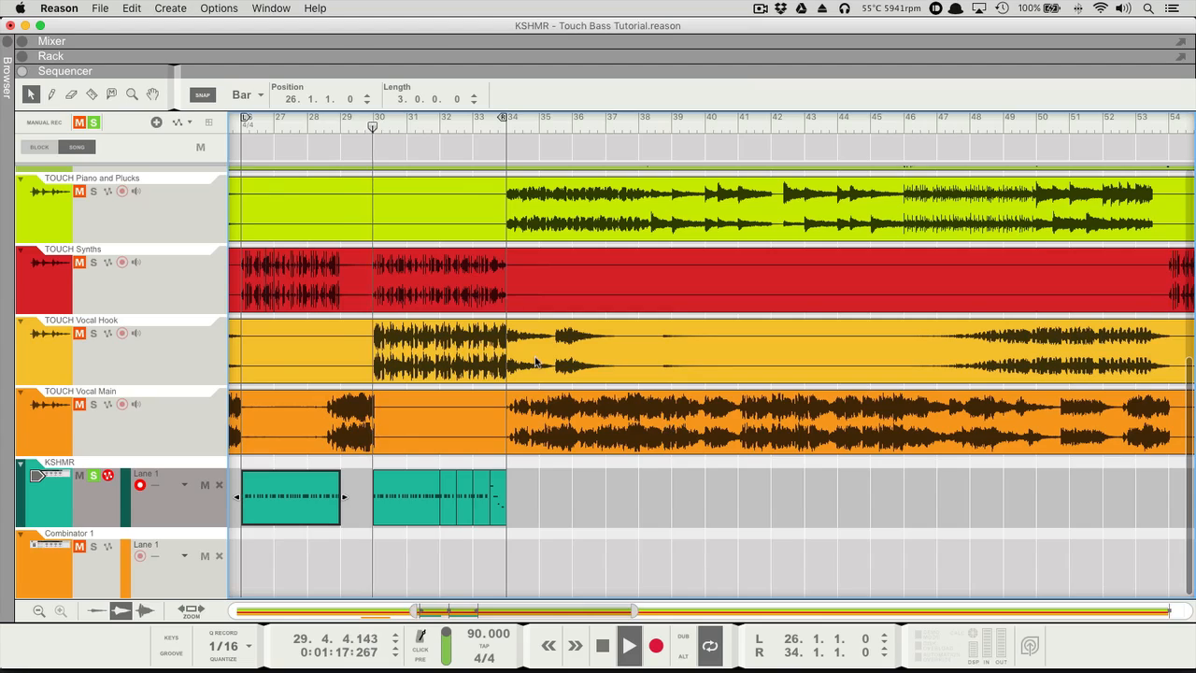
scroll(536, 362, "left", 2)
left_click(460, 501)
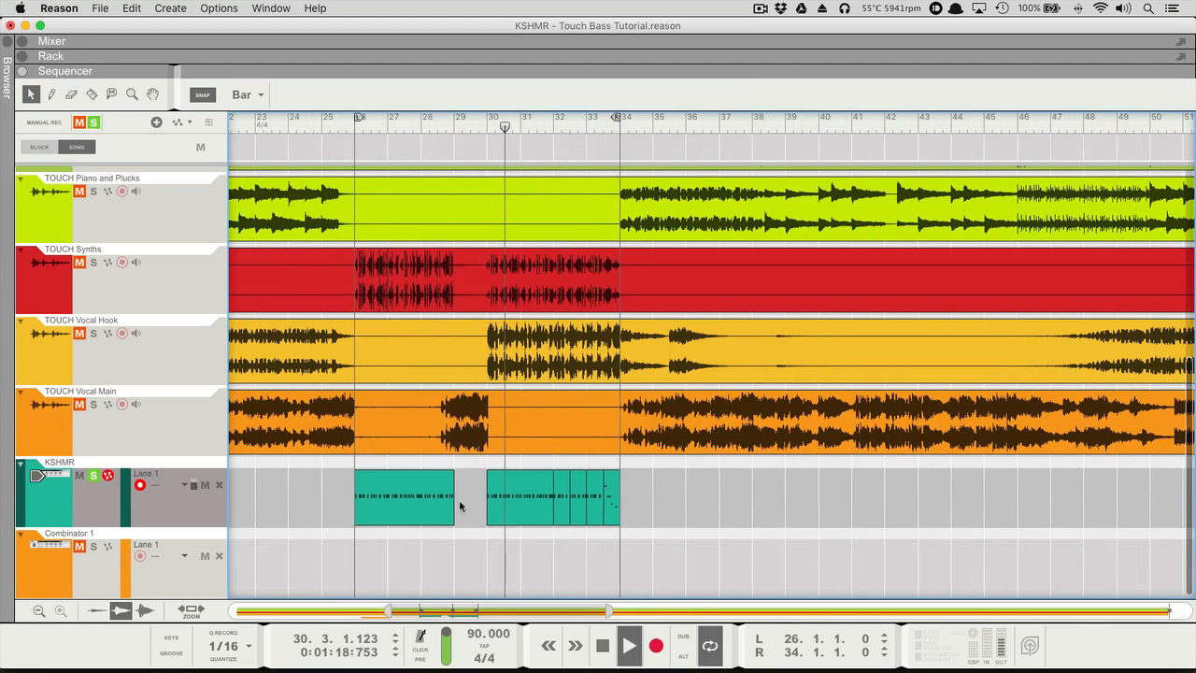
left_click(357, 129)
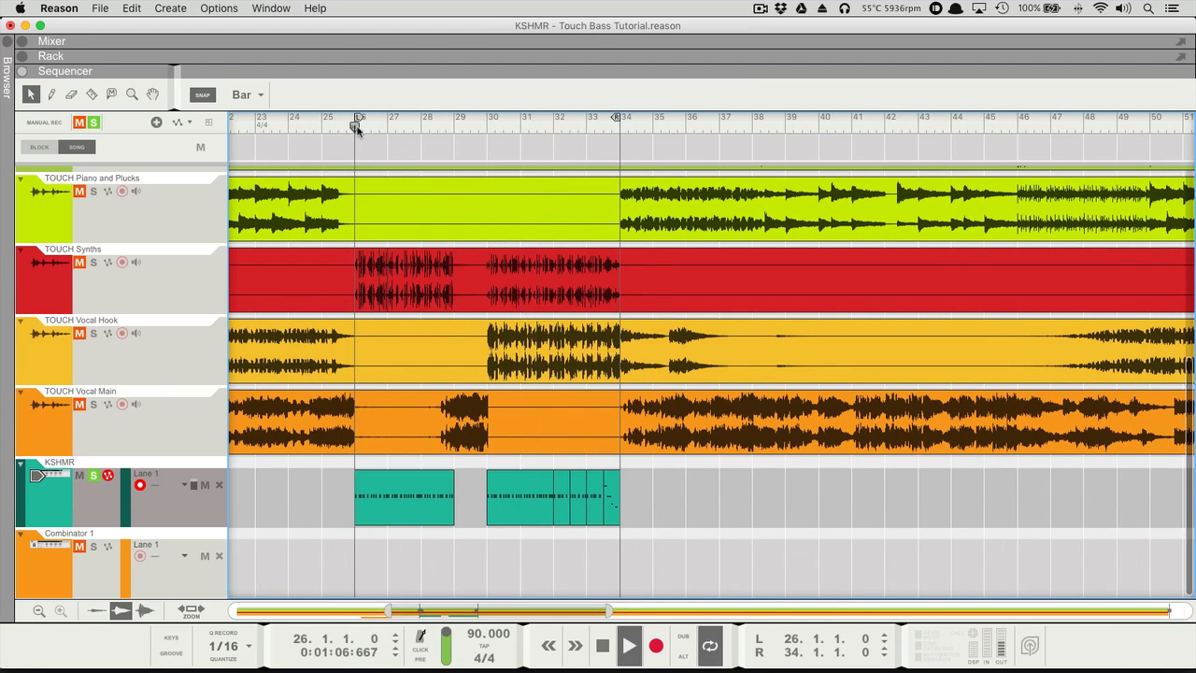
key("space")
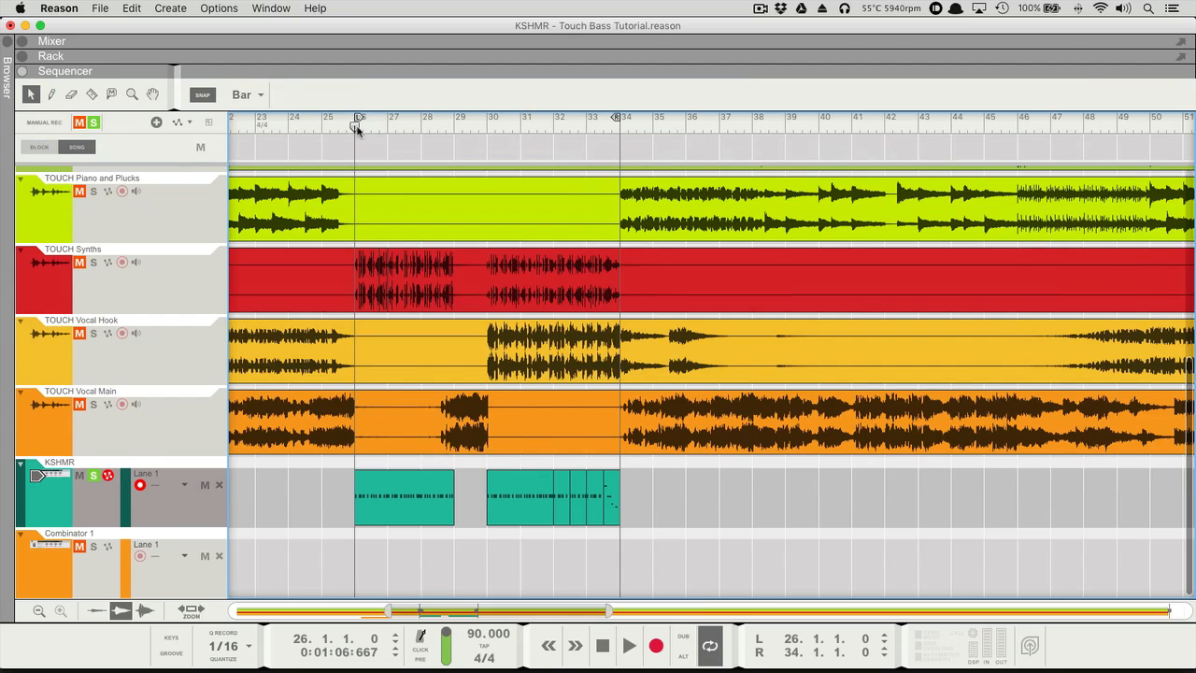
key("F7")
key("F6")
key("F7")
key("F6")
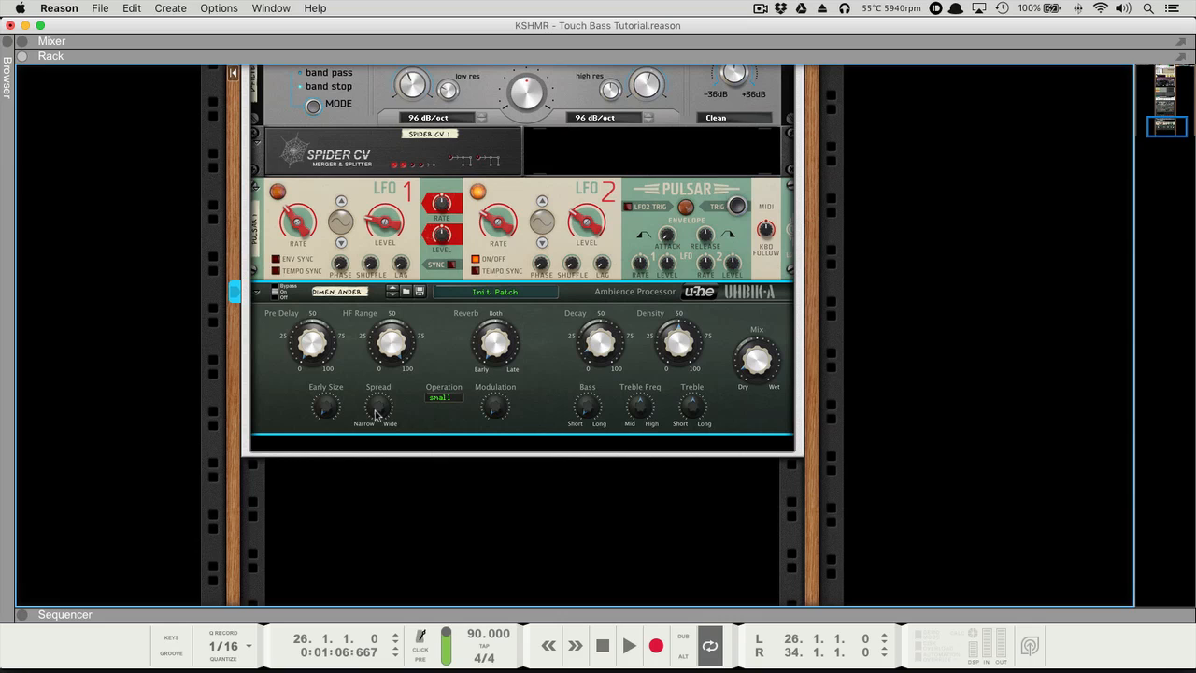
left_click(744, 446)
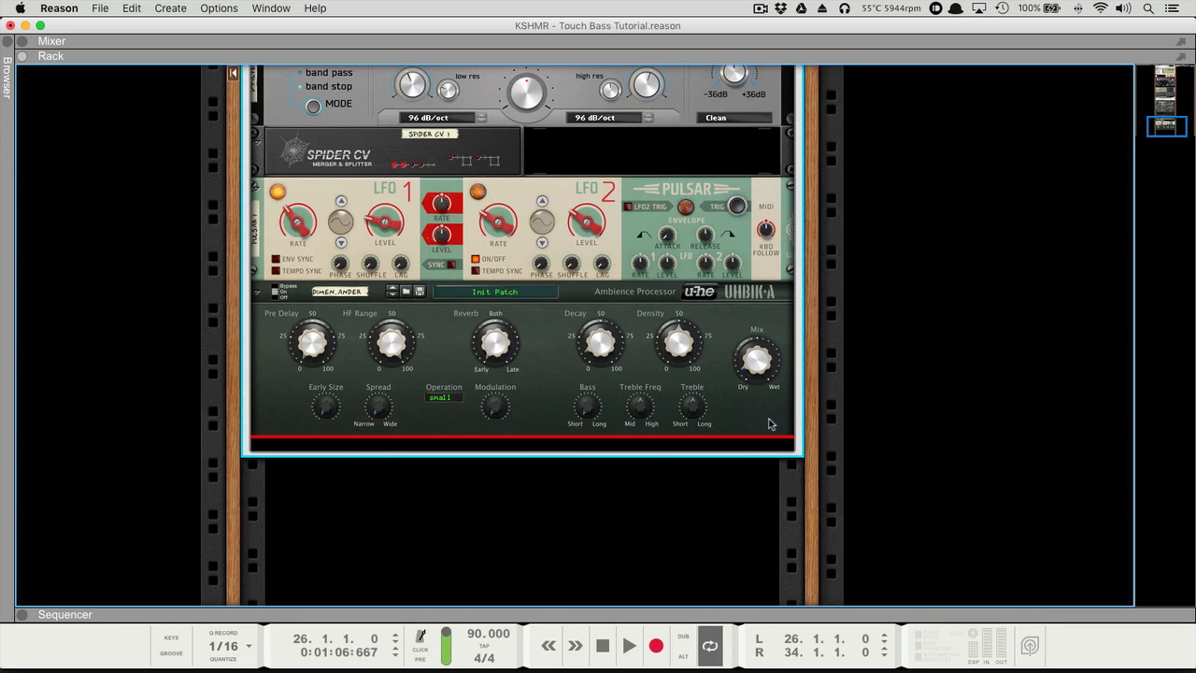
right_click(748, 441)
mouse_move(825, 401)
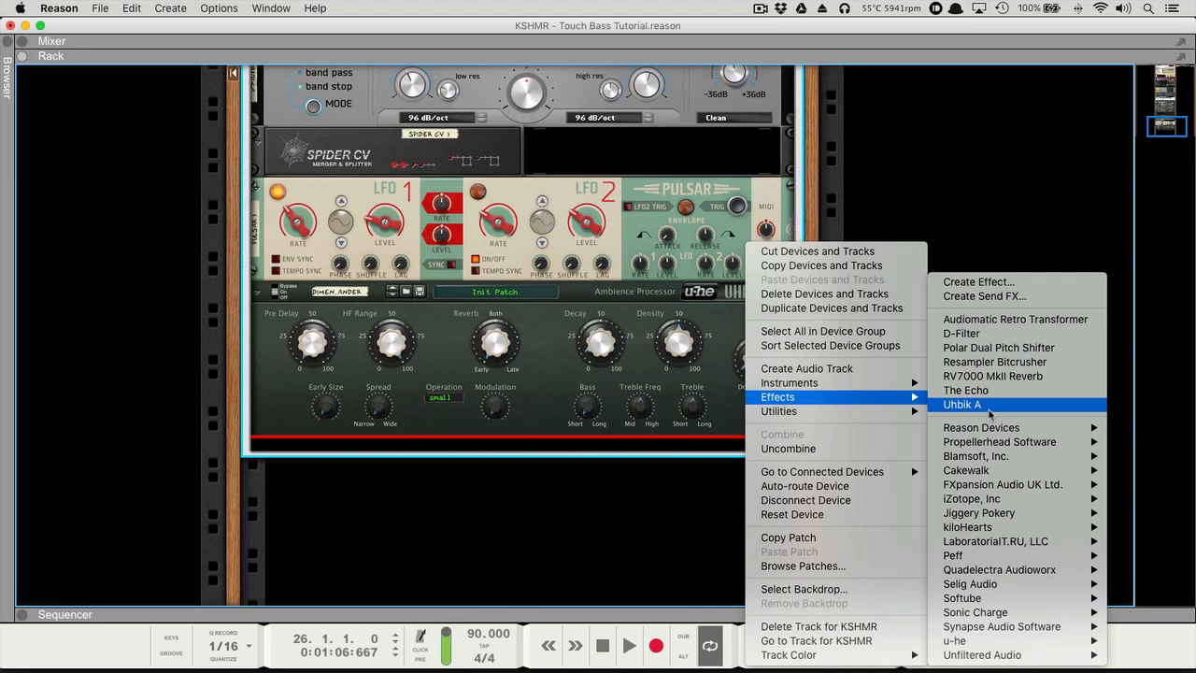
mouse_move(993, 430)
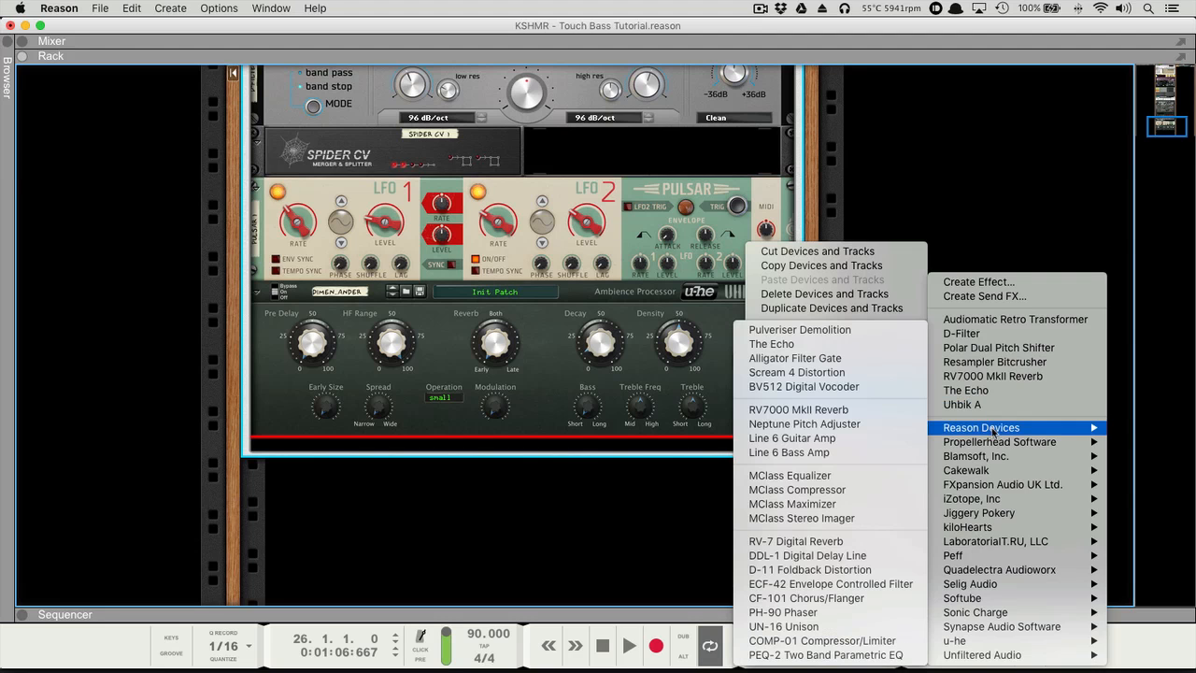
left_click(846, 387)
- Route the D-Filter's stereo audio output into the Uhbik-A's audio inputs on the back of the rack
key("Tab")
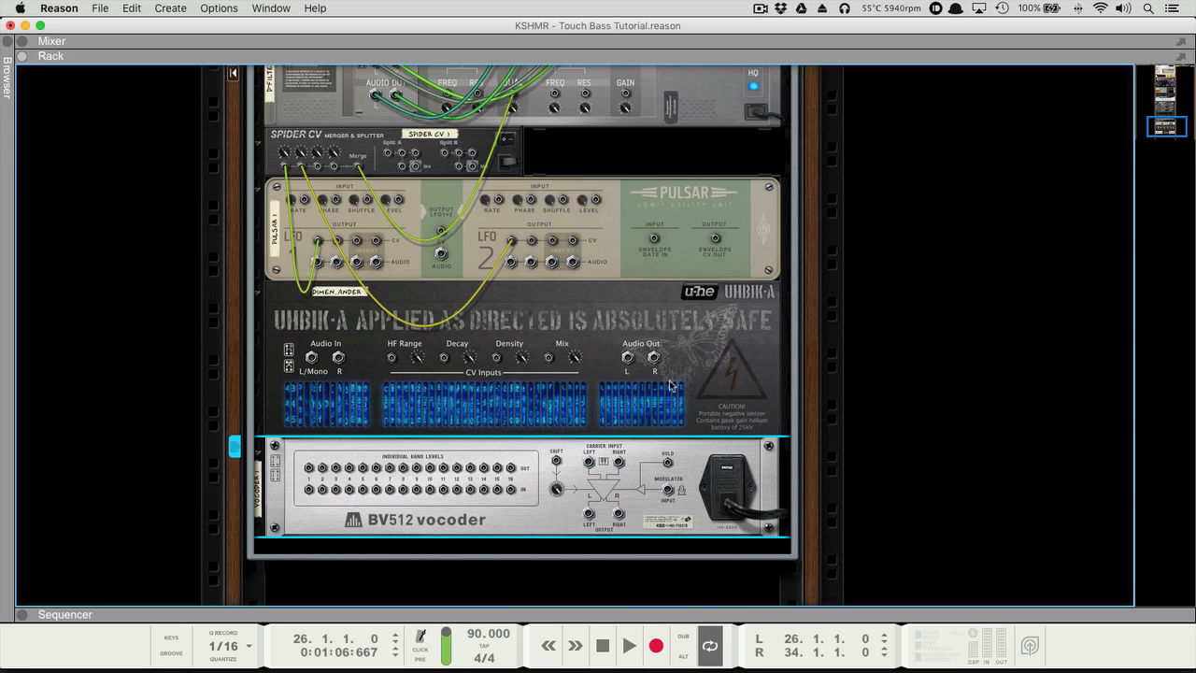
scroll(472, 259, "up", 3)
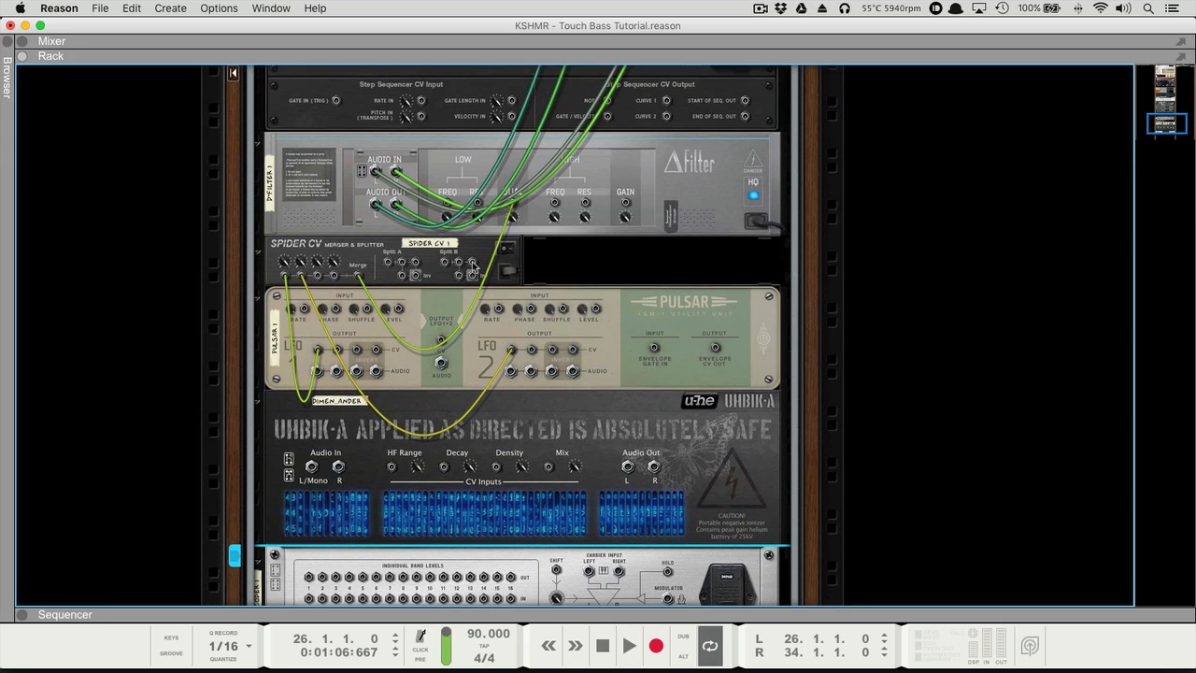
left_click_drag(377, 205, 313, 392)
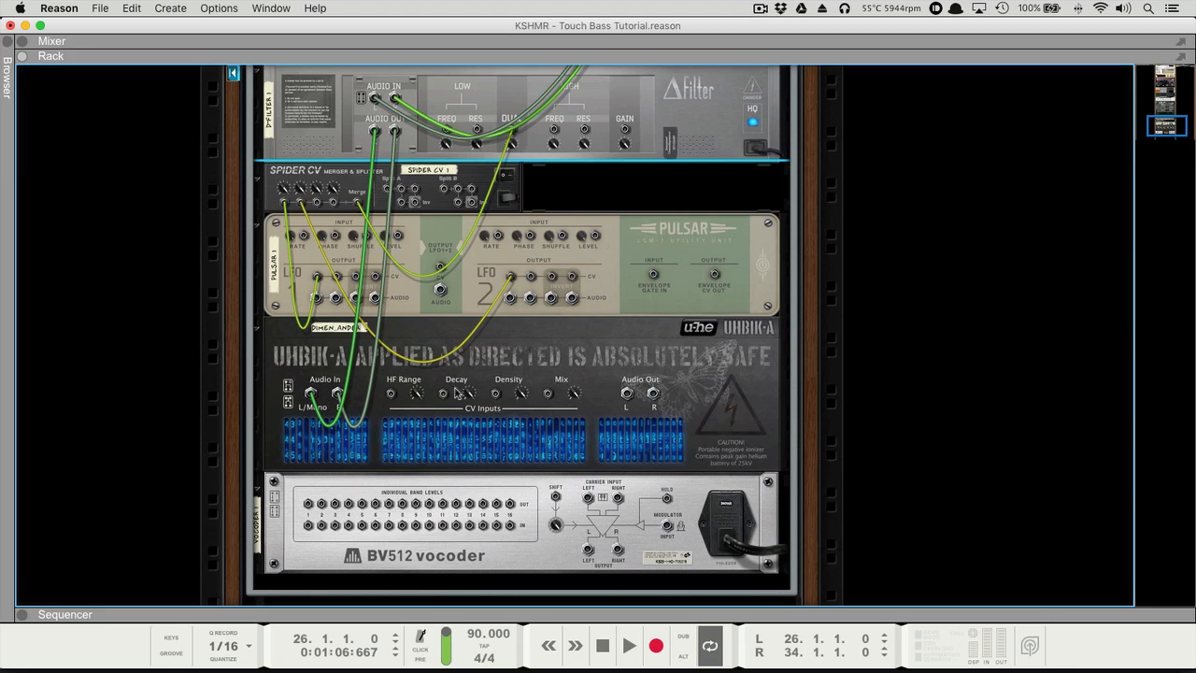
- Route the Uhbik-A's output into the BV512's carrier inputs and the BV512's output back to the Combinator
scroll(604, 381, "down", 1)
left_click_drag(626, 374, 587, 481)
left_click_drag(590, 533, 651, 417)
scroll(716, 525, "up", 10)
scroll(634, 449, "down", 12)
key("Tab")
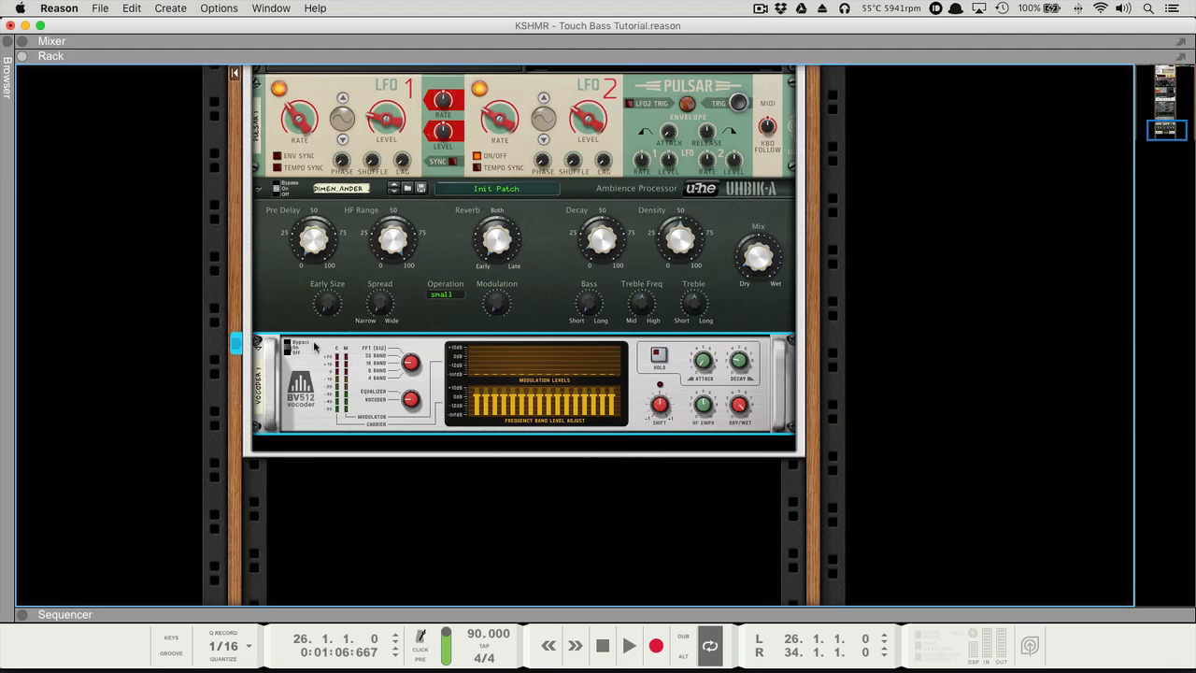
- Play the bass from bar 26 in the sequencer and return the song position to bar 26
key("F7")
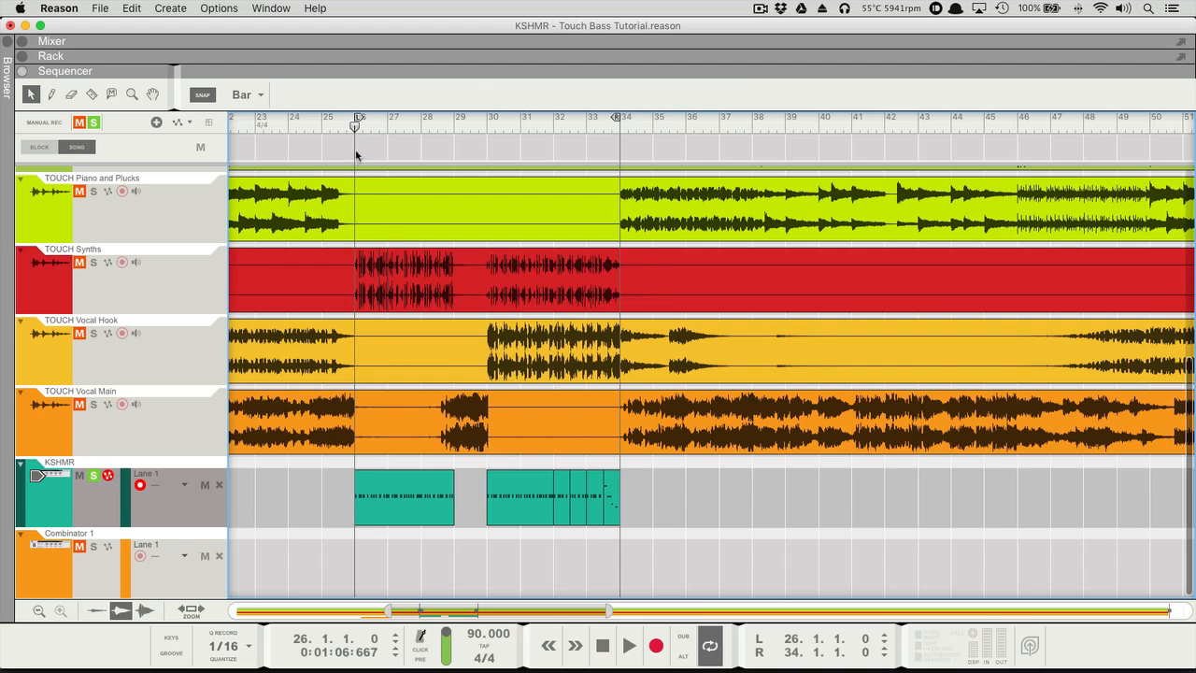
key("space")
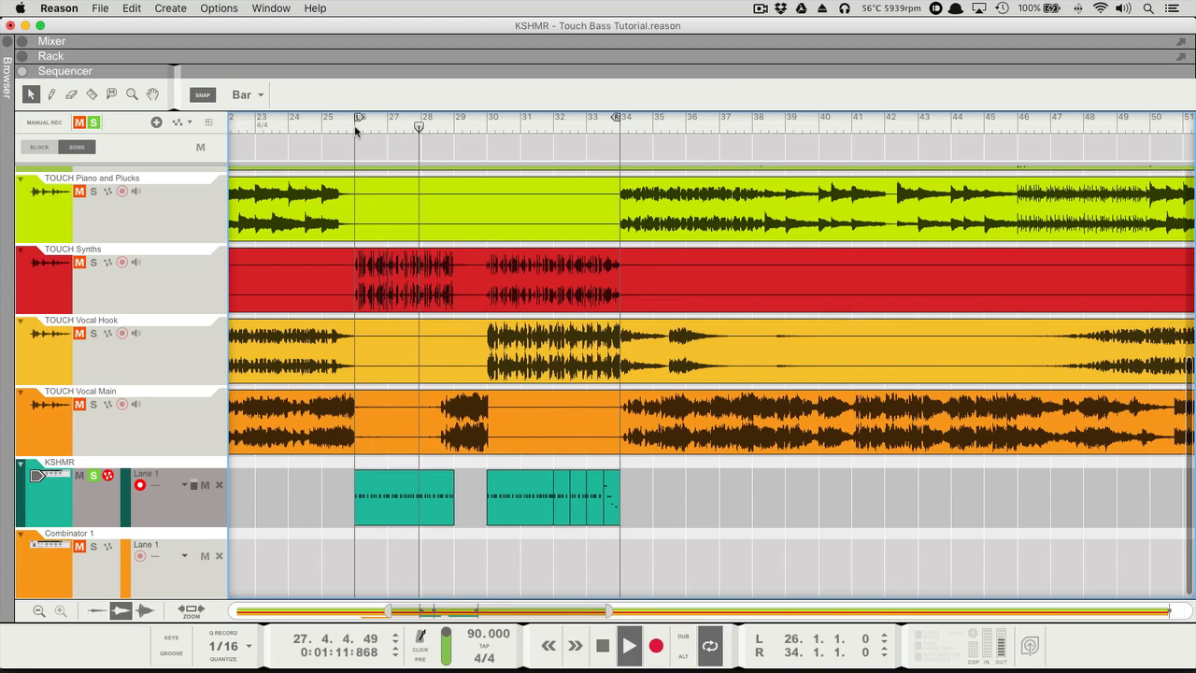
key("space")
key("F7")
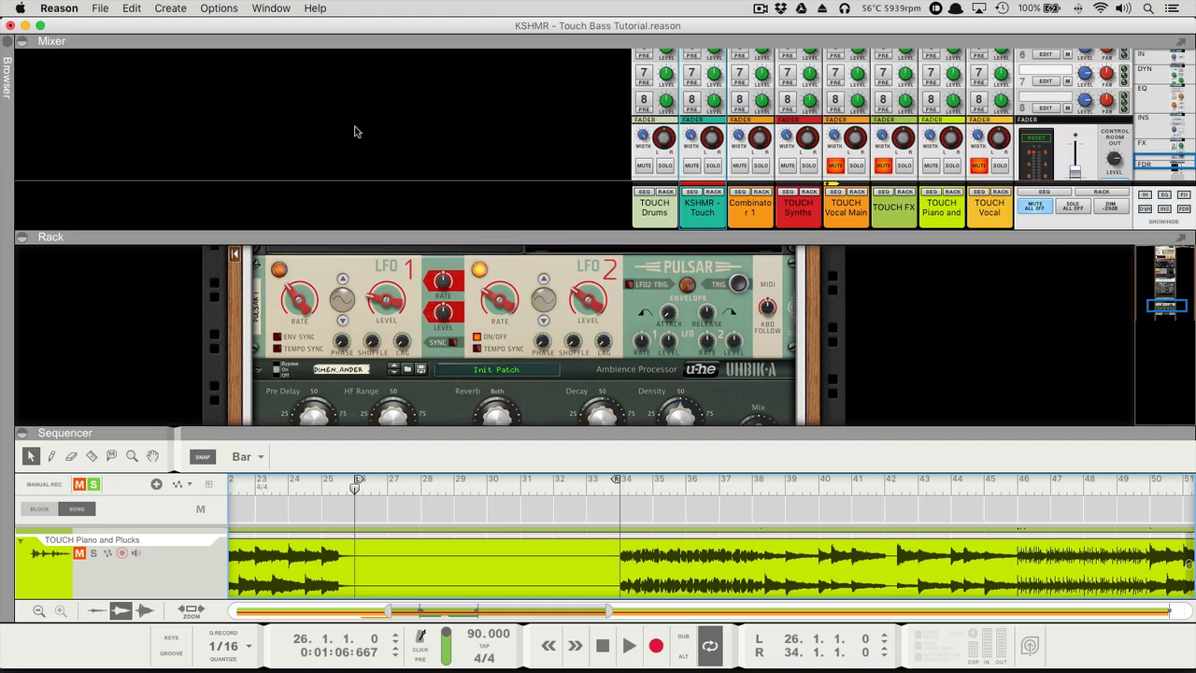
- Set the BV512's Band Count to 4 Band and play the bass to audition it
key("F6")
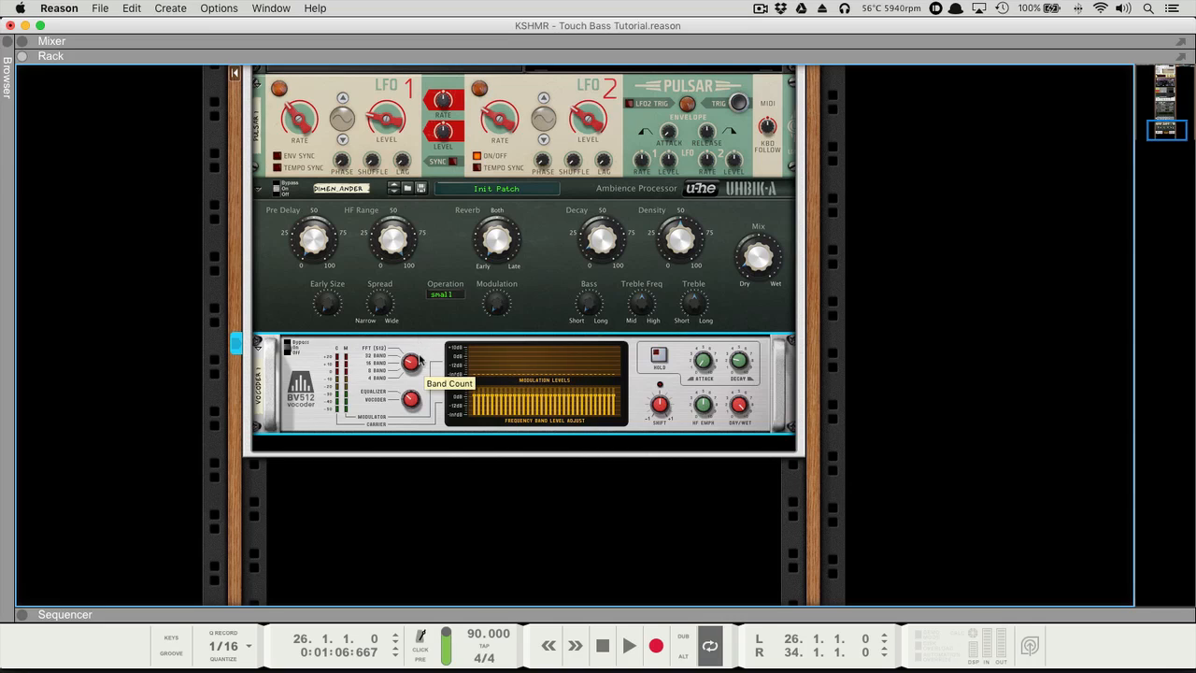
mouse_move(420, 360)
left_mouse_down()
mouse_move(421, 387)
mouse_move(422, 365)
left_mouse_up()
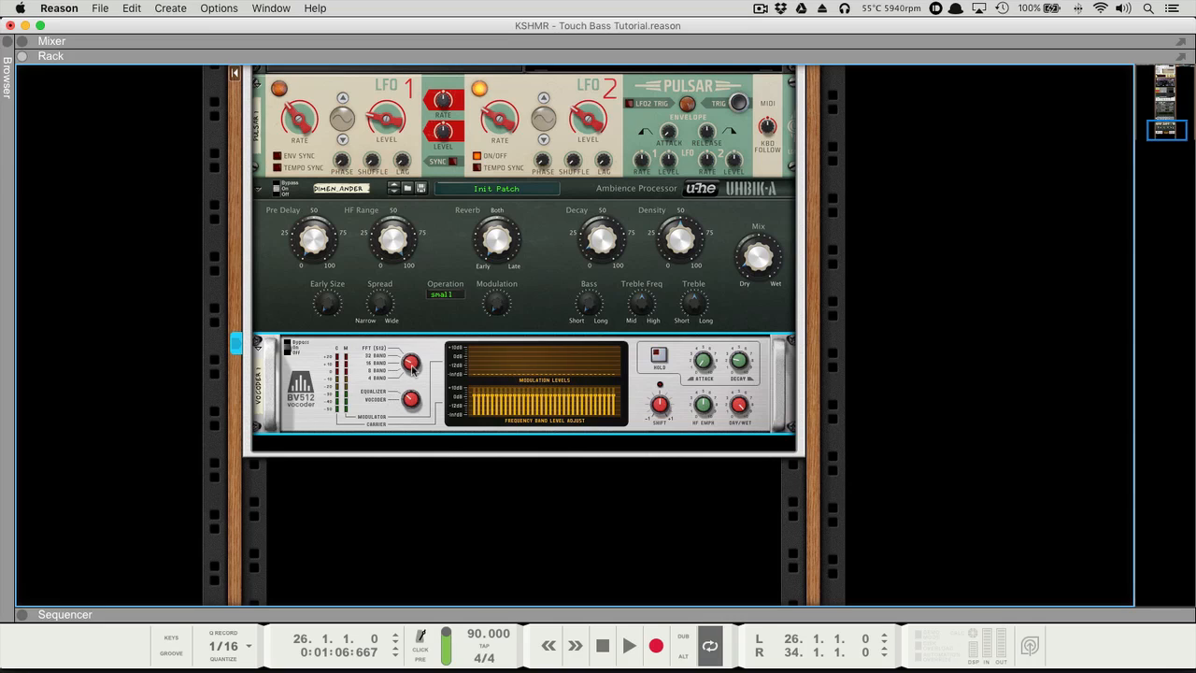
left_click_drag(414, 365, 408, 372)
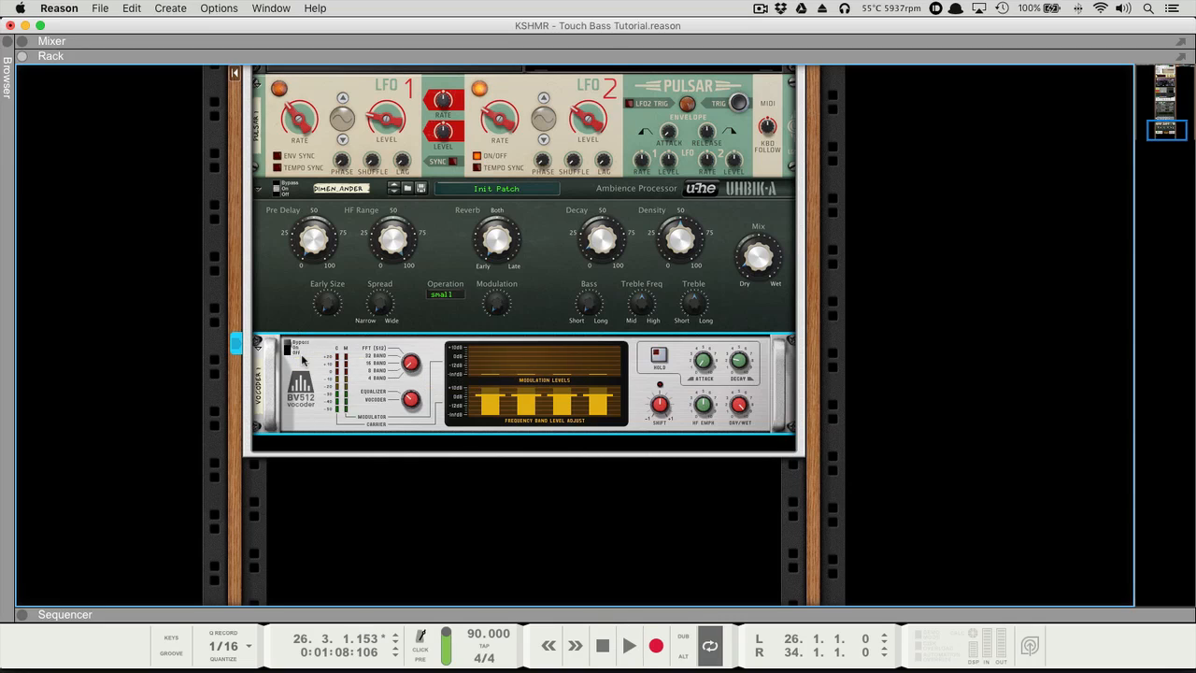
key("space")
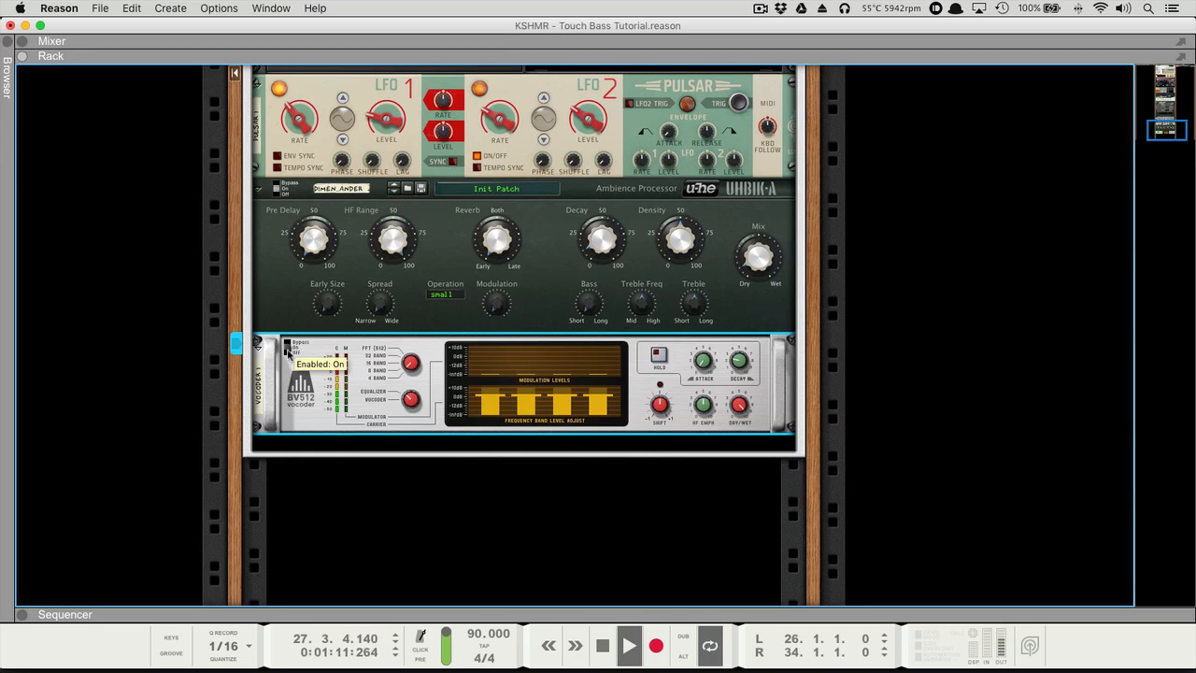
key("space")
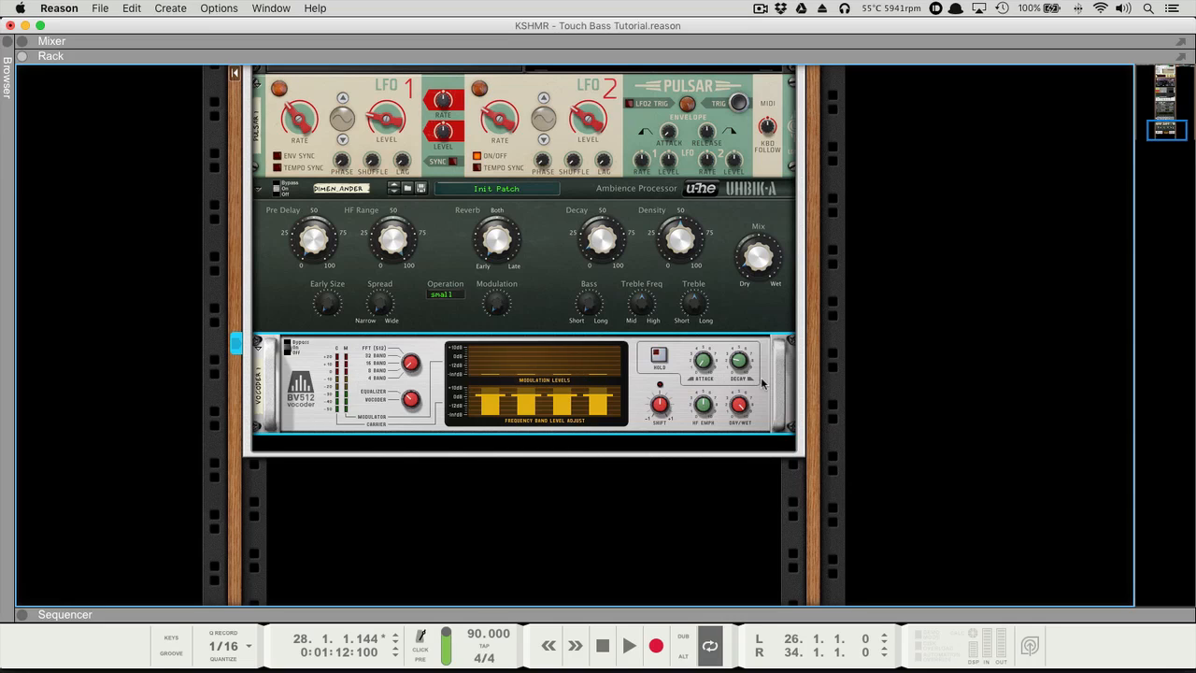
- Add a Scream 4 Distortion below the BV512 vocoder inside the Combinator
right_click(760, 446)
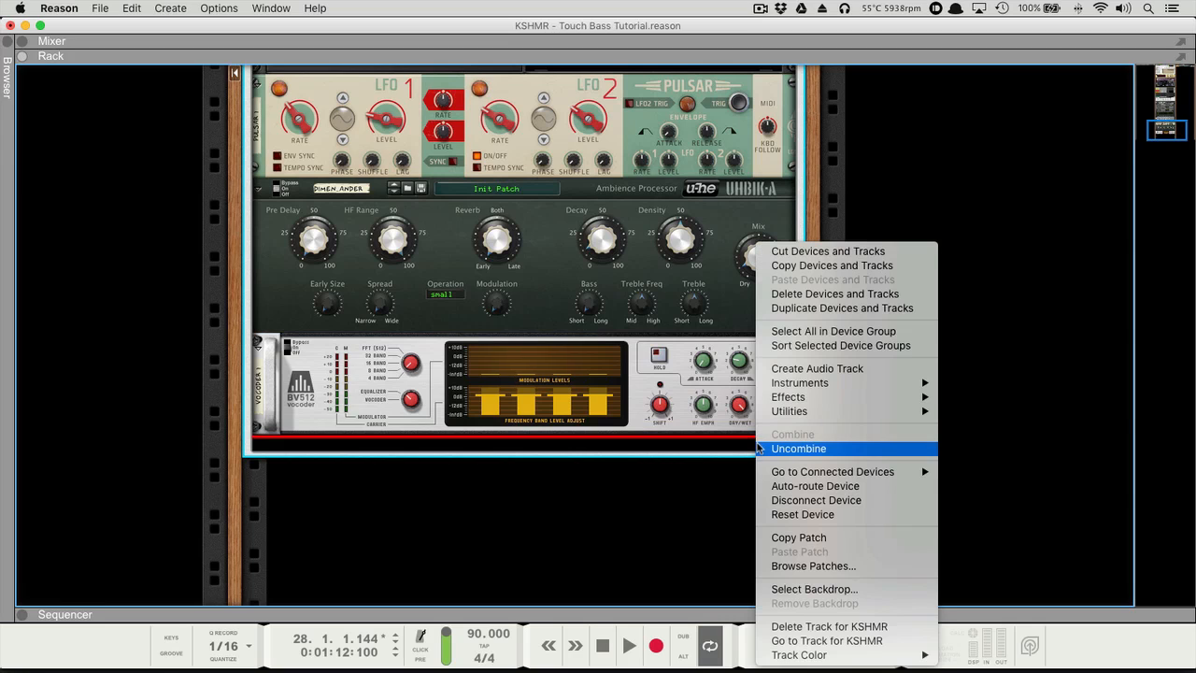
mouse_move(799, 397)
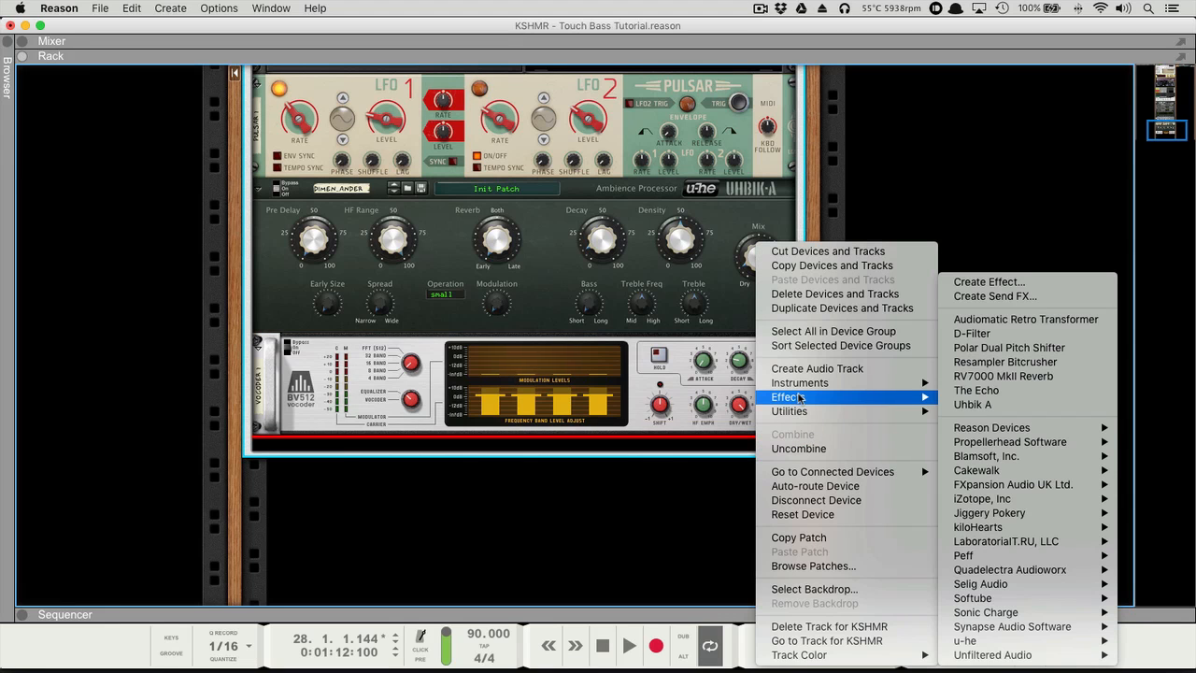
mouse_move(995, 439)
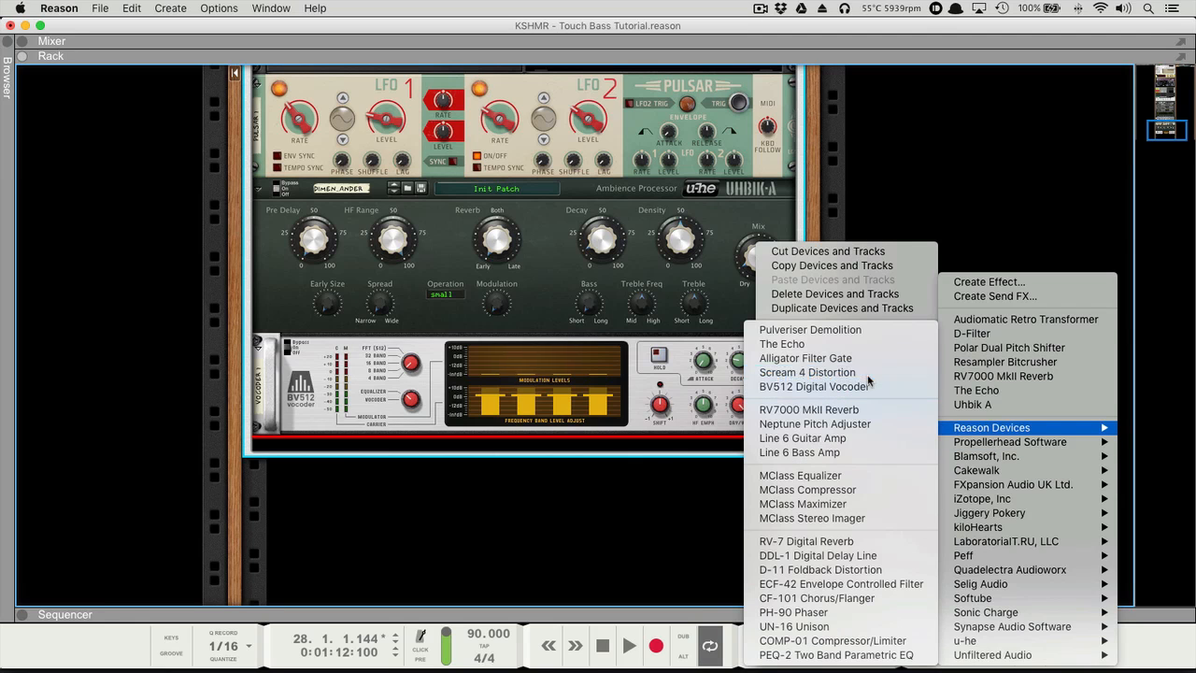
left_click(868, 373)
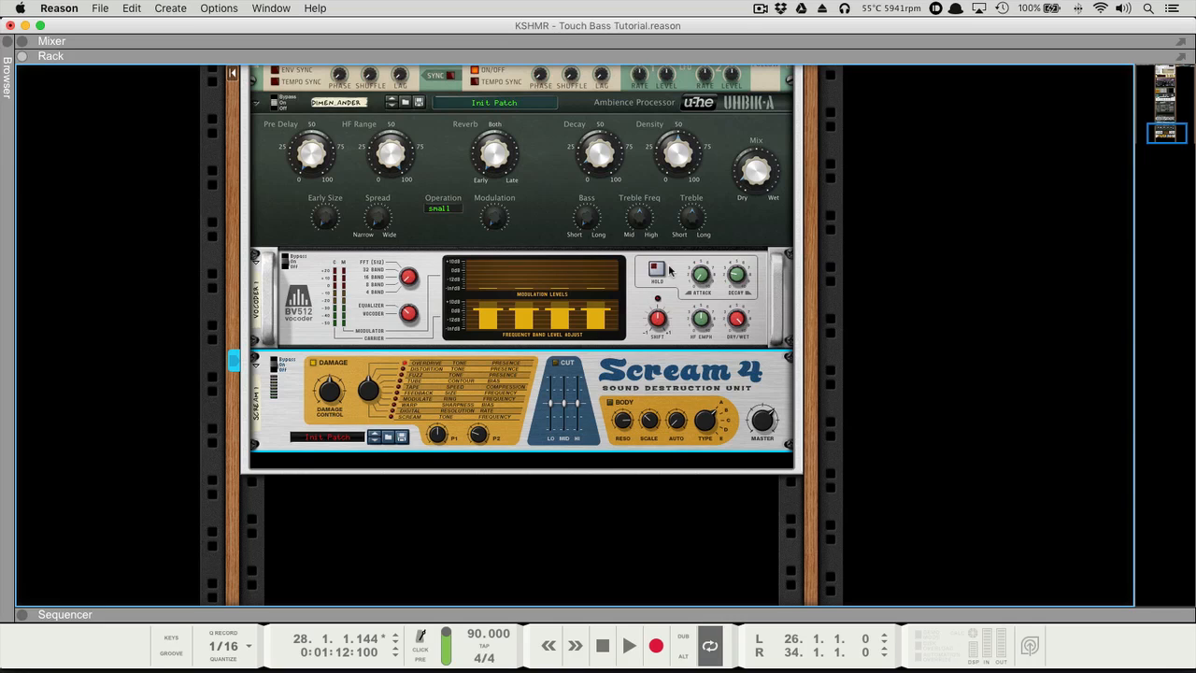
- Set Scream 4's P1 to 127, adjust its P2 and play the bass through the distortion
left_click(643, 300)
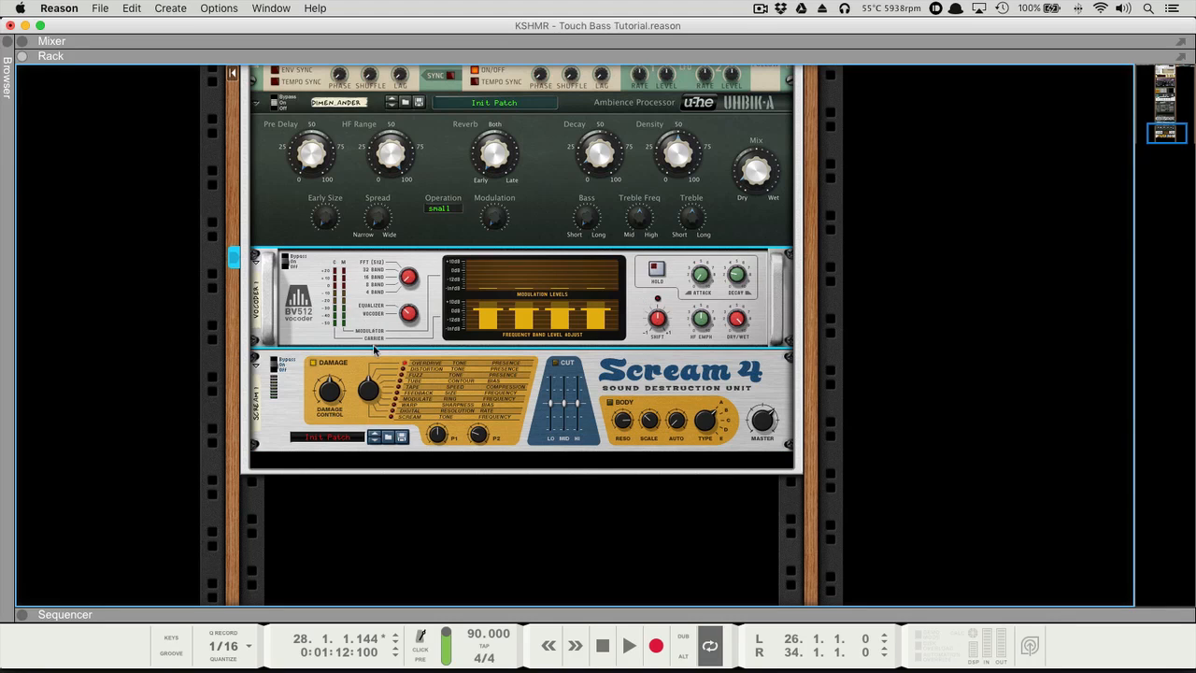
left_click(436, 435)
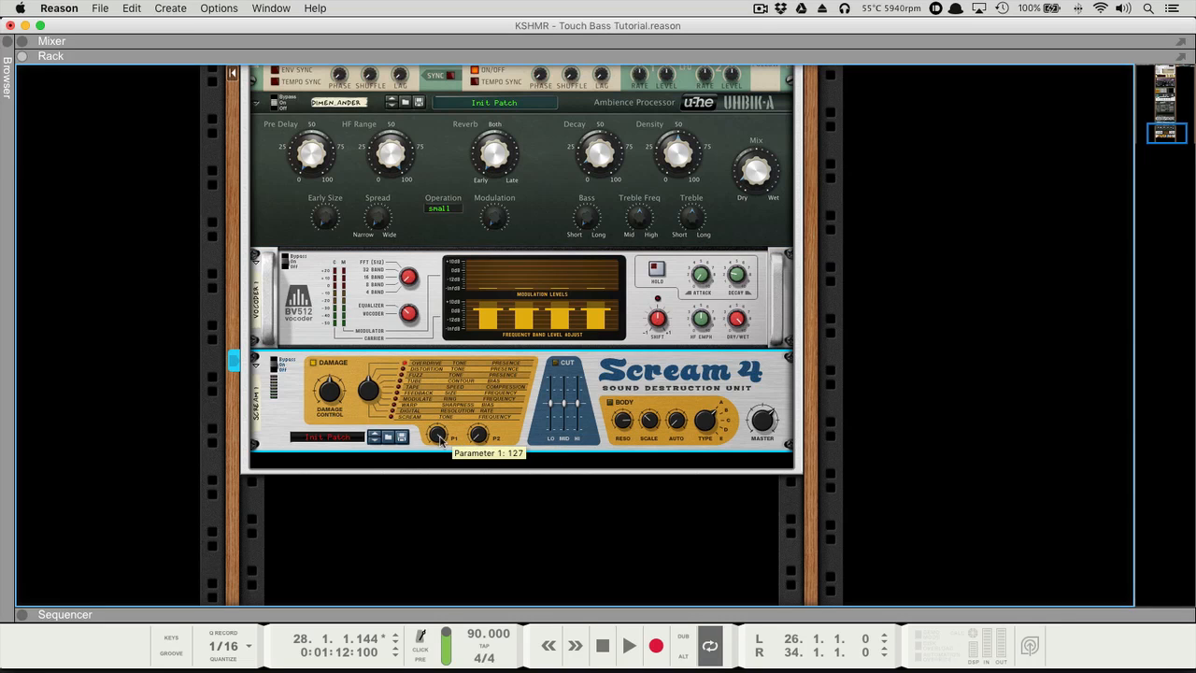
mouse_move(482, 442)
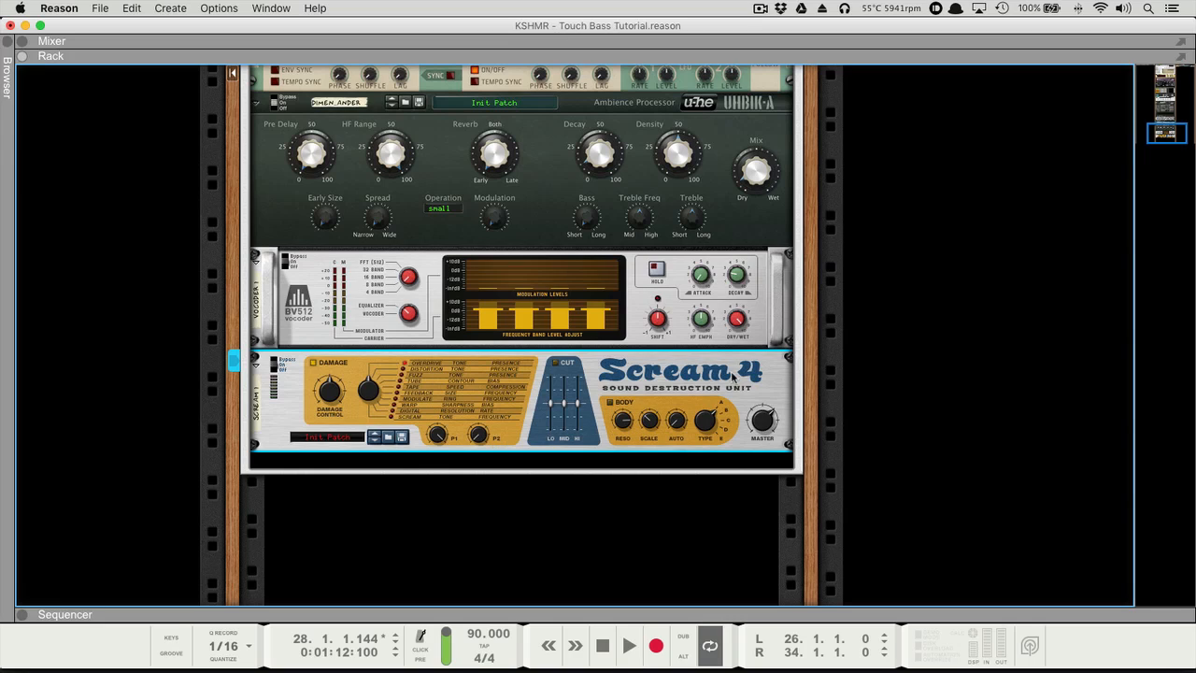
key("space")
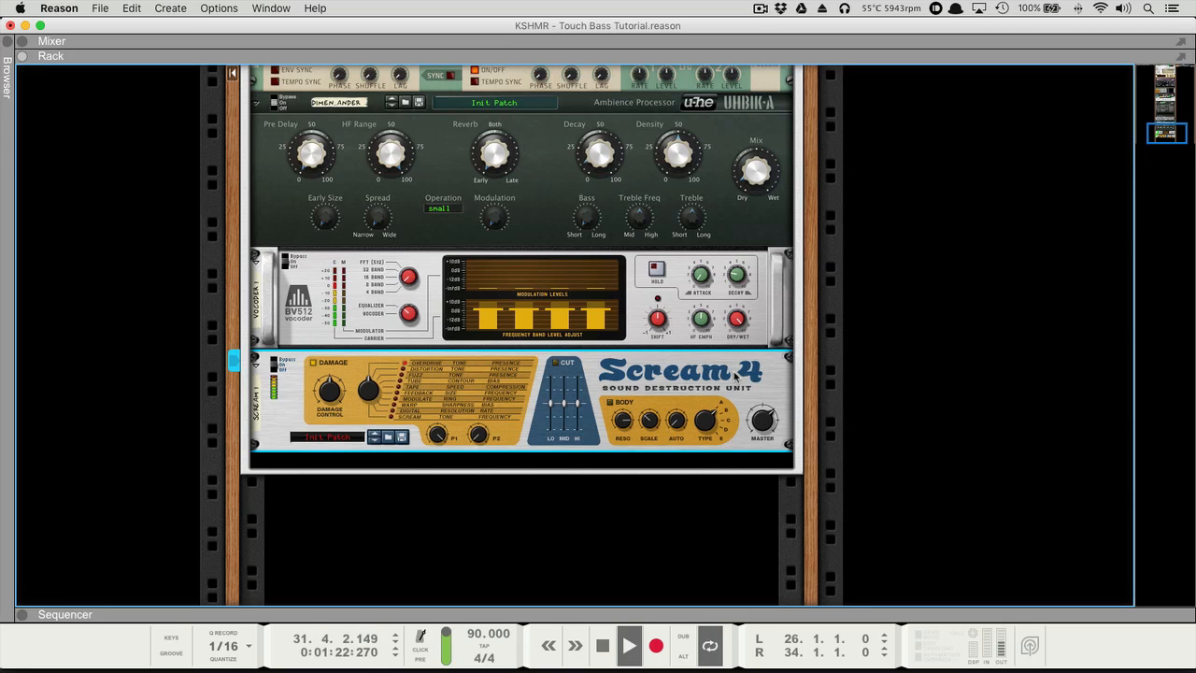
key("space")
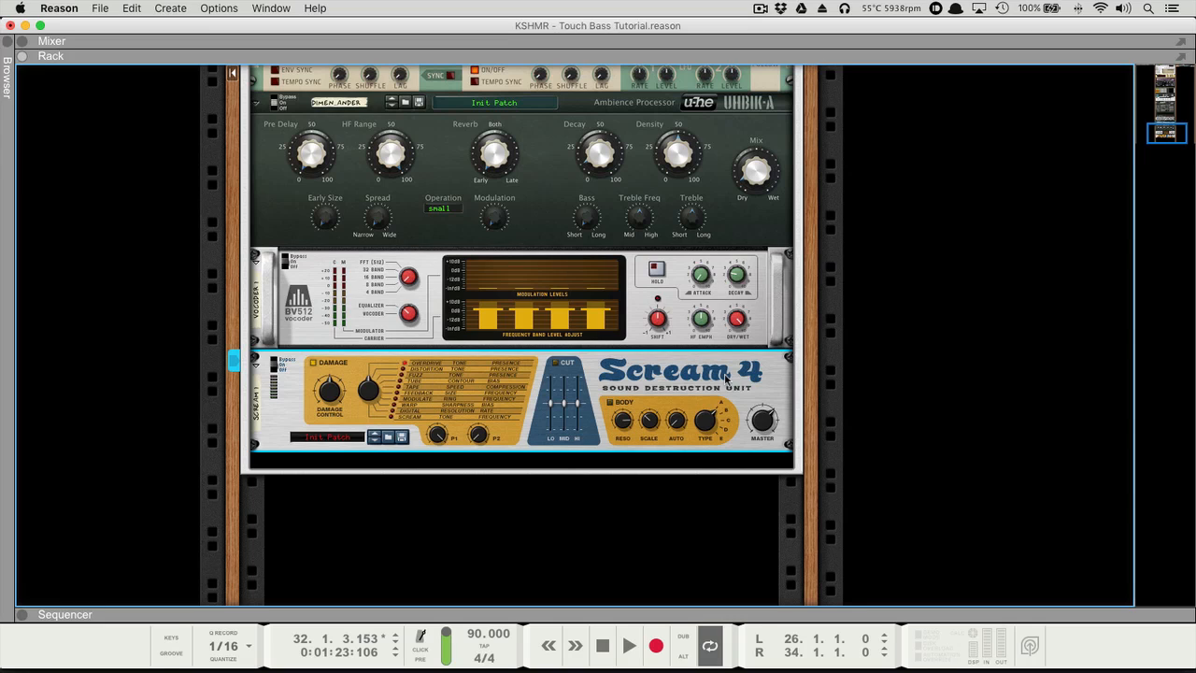
- Add a Line Mixer 6:2 below Scream 4 and an RV7000 MkII Reverb between the two
scroll(719, 411, "down", 1)
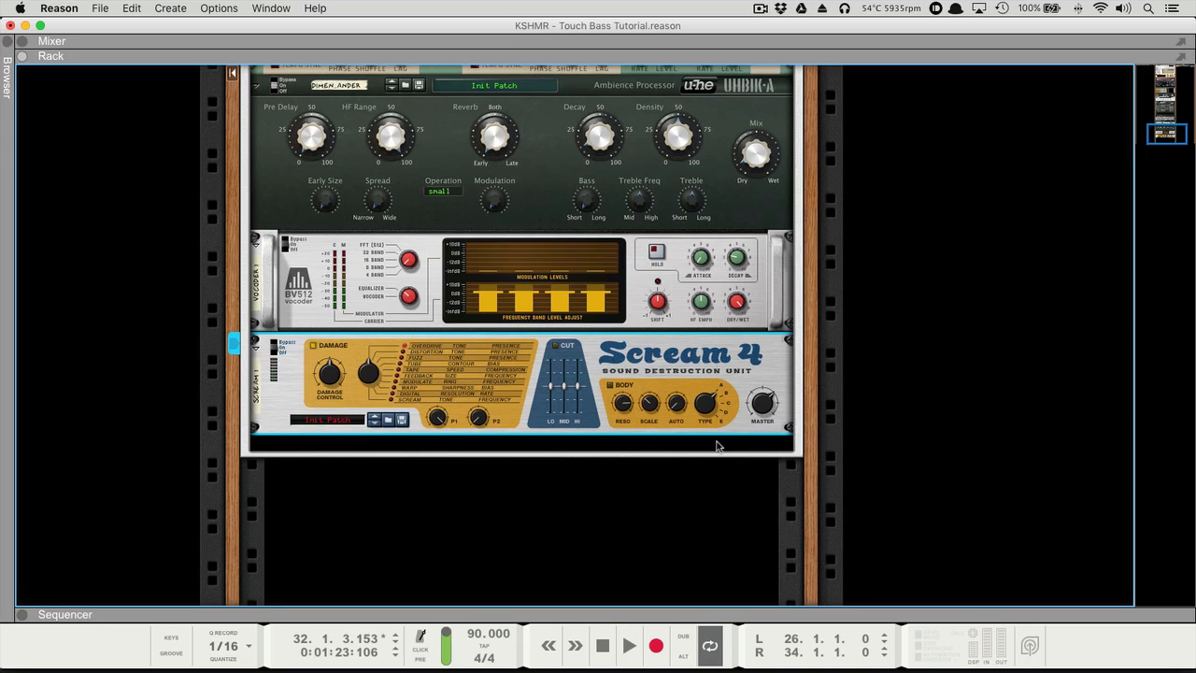
right_click(717, 446)
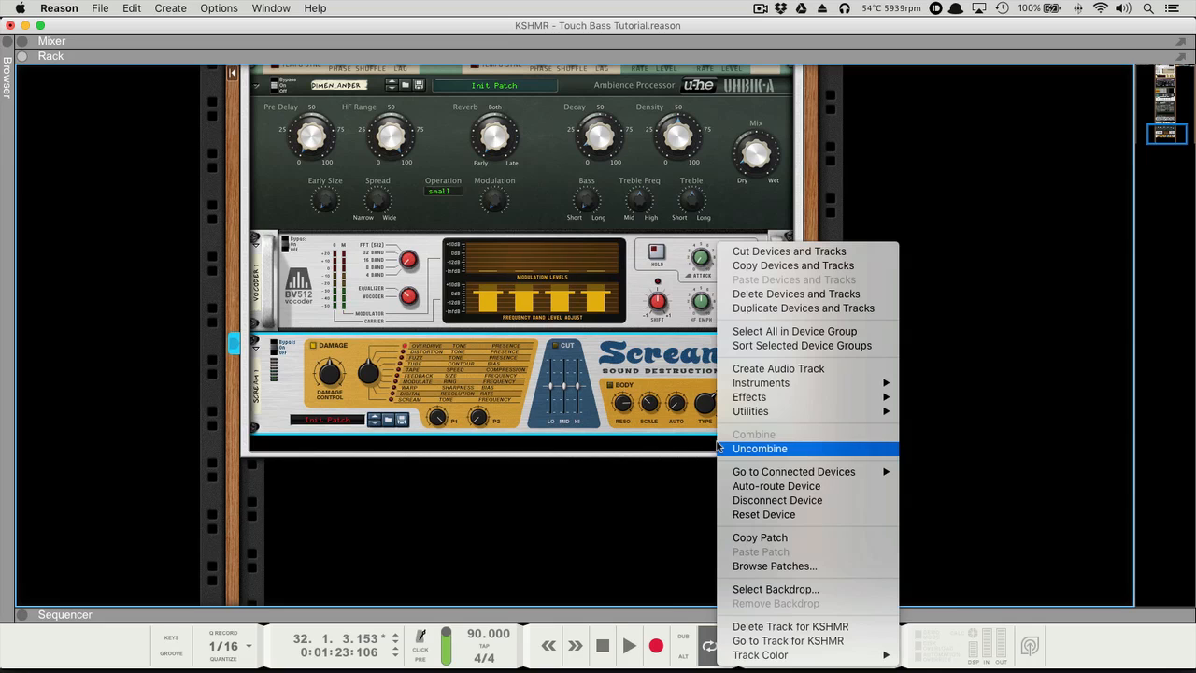
mouse_move(775, 413)
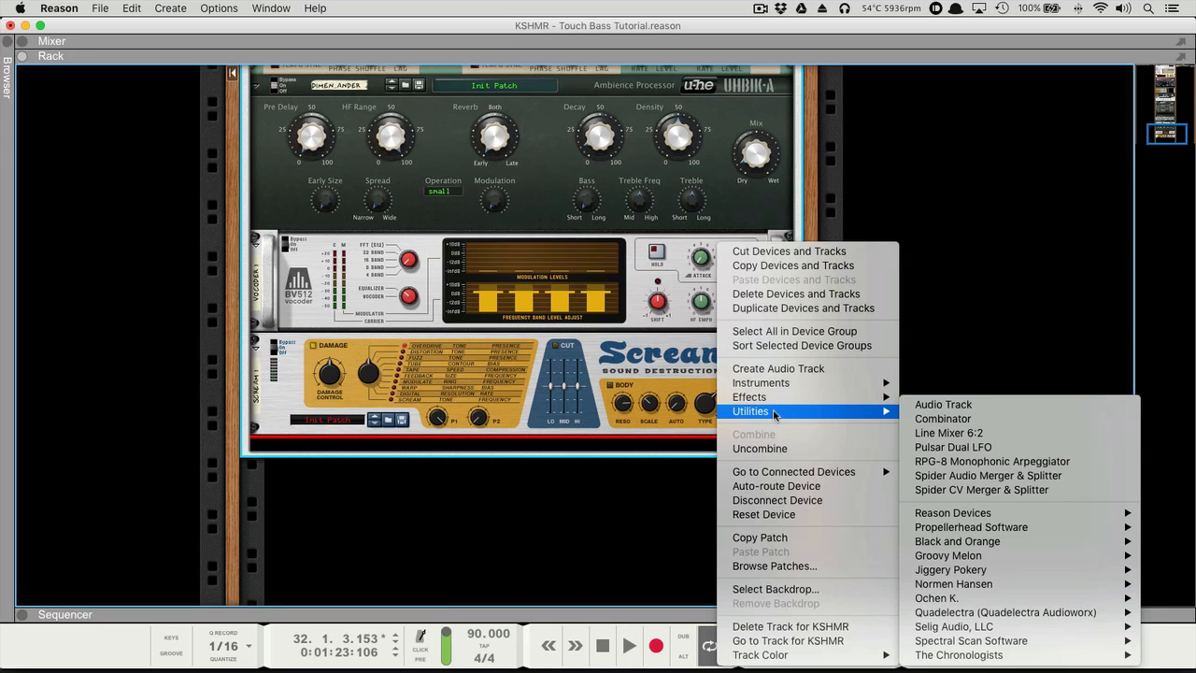
left_click(946, 432)
right_click(753, 435)
mouse_move(752, 435)
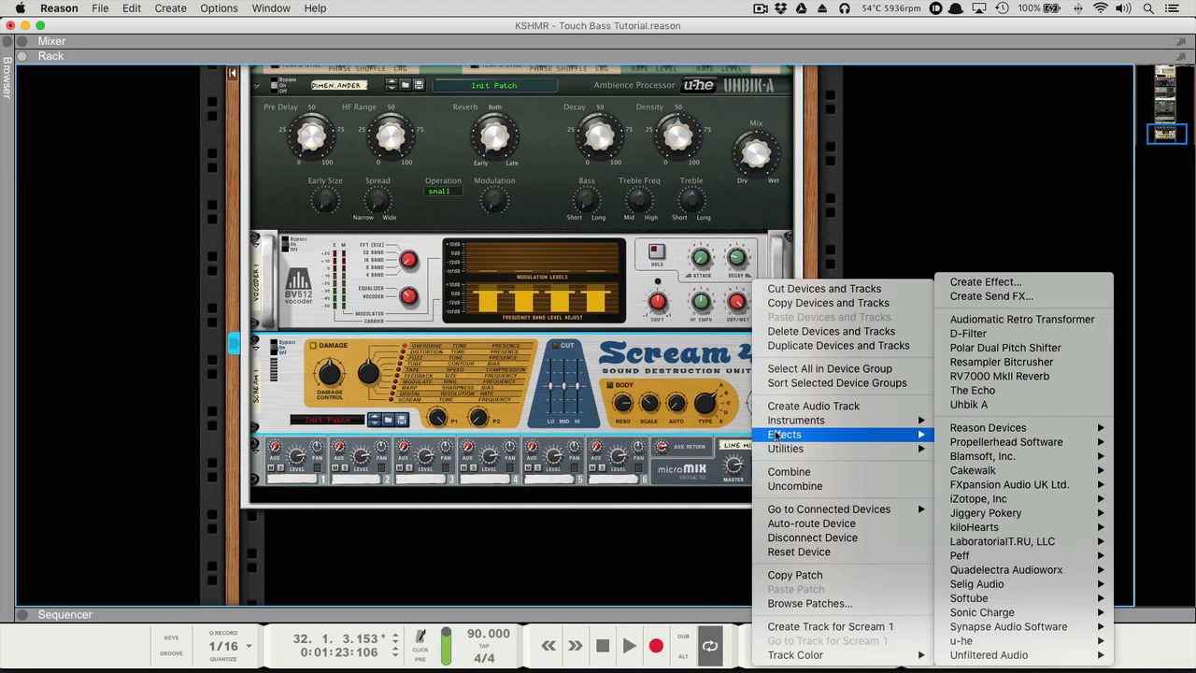
left_click(999, 375)
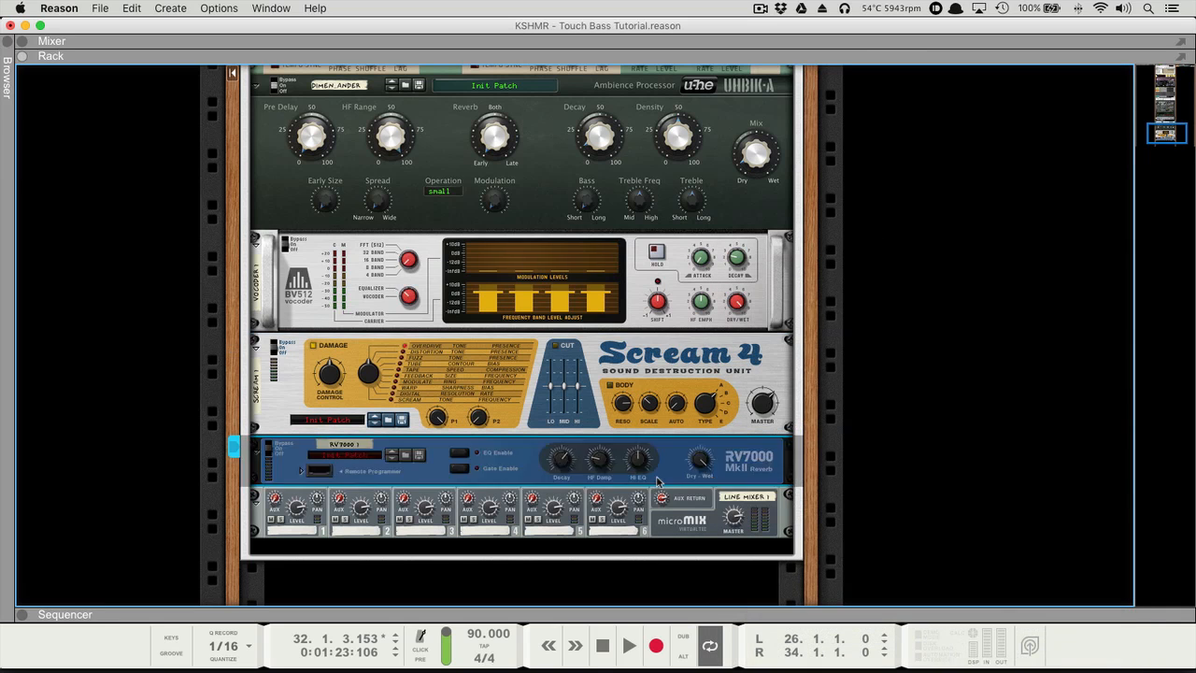
- Insert a Spider Audio Merger & Splitter between Scream 4 and the RV7000 reverb
right_click(685, 433)
mouse_move(734, 452)
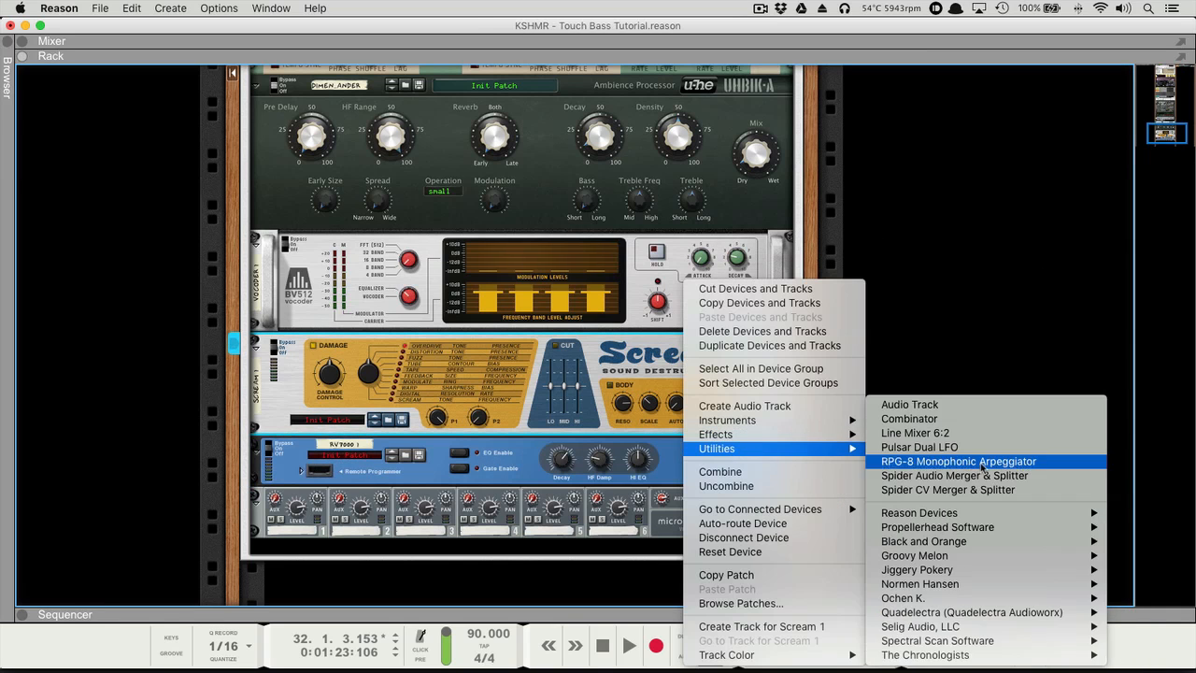
left_click(925, 476)
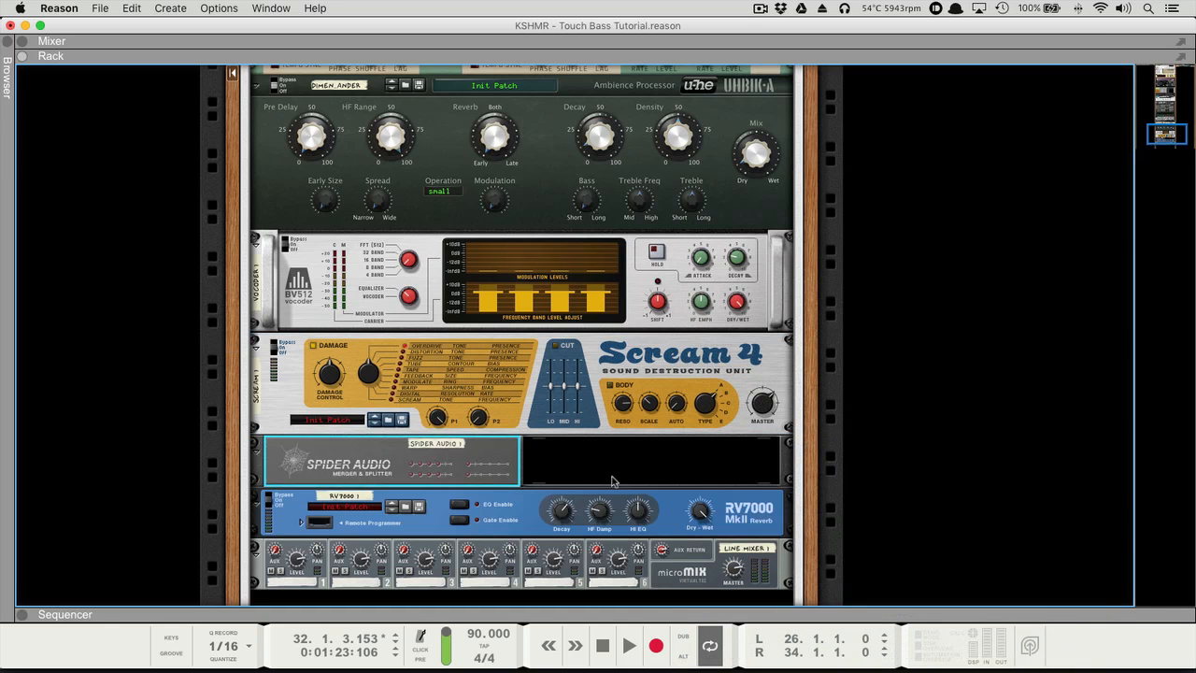
- Route Scream 4's output into the Spider Audio splitter and its split outputs to Line Mixer channel 1 and the RV7000 inputs
key("Tab")
left_click_drag(607, 375, 417, 423)
scroll(420, 420, "down", 3)
left_click_drag(441, 373, 285, 478)
scroll(454, 389, "up", 1)
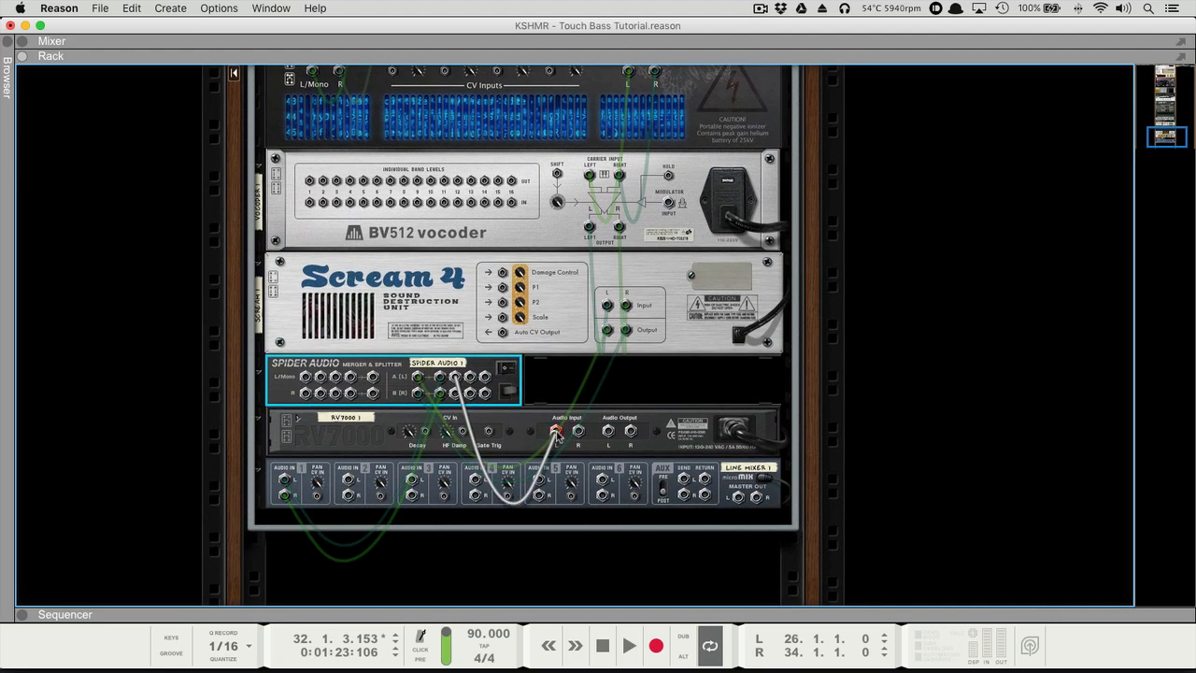
left_click_drag(607, 431, 653, 446)
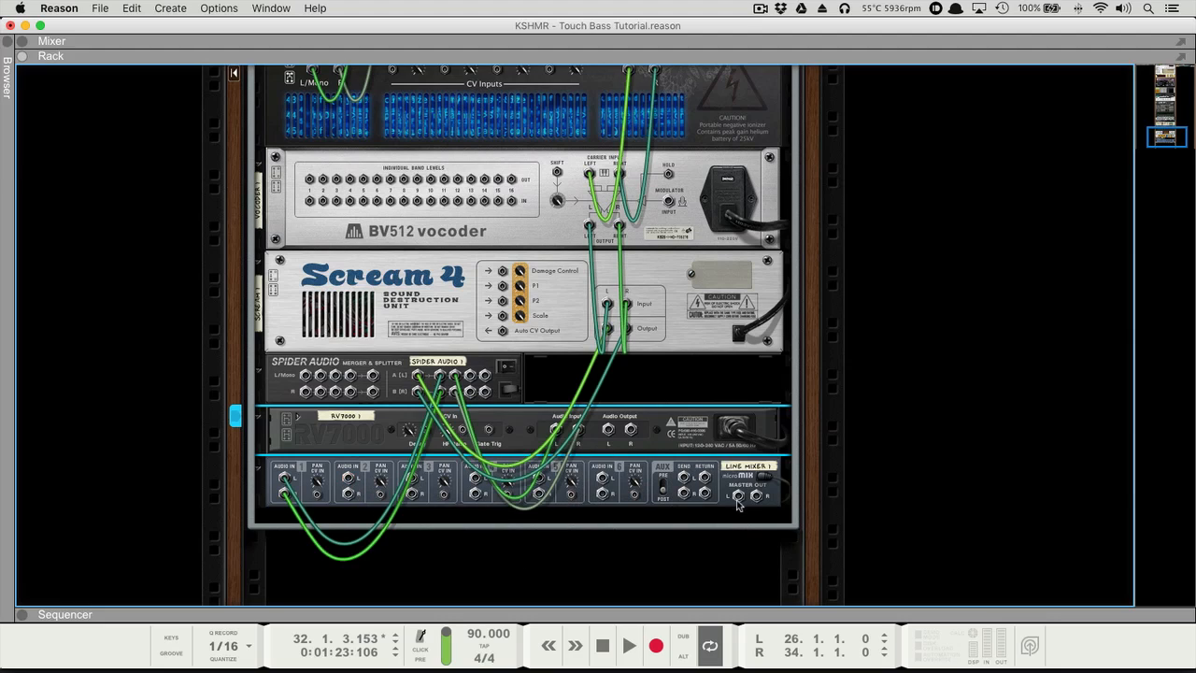
left_click_drag(739, 497, 652, 463)
scroll(719, 466, "up", 10)
scroll(719, 466, "up", 3)
scroll(651, 463, "down", 12)
scroll(651, 462, "down", 3)
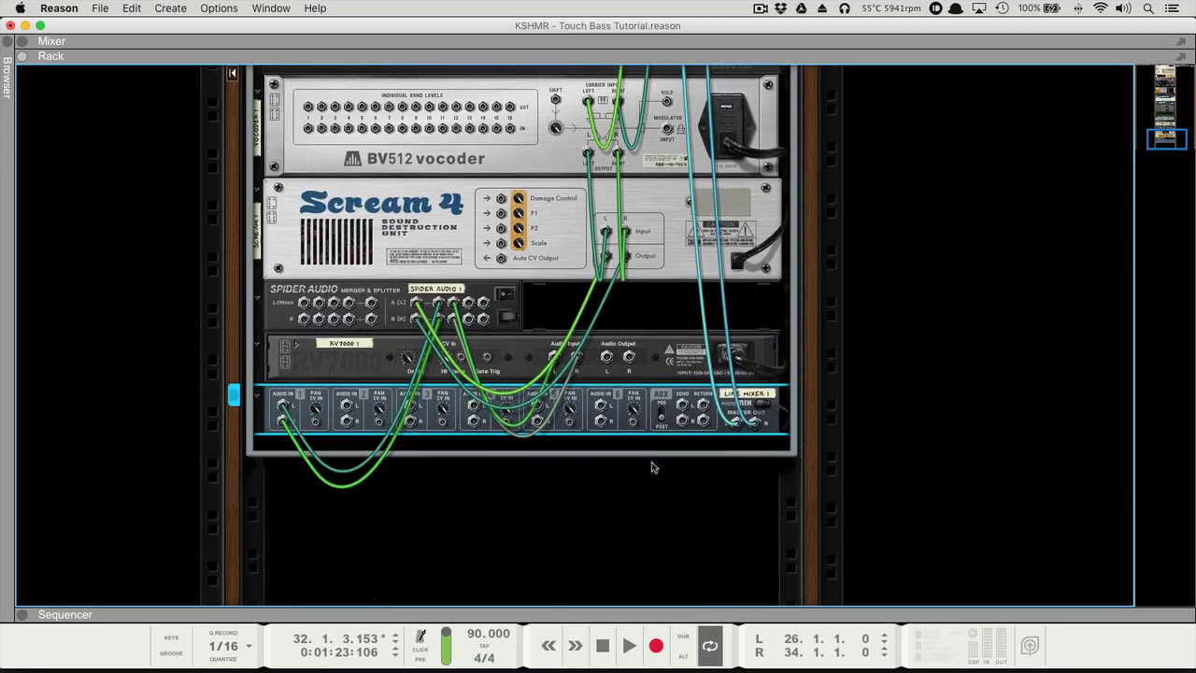
- Show the front of the rack and unfold the RV7000 reverb's remote programmer
key("Tab")
left_click(548, 377)
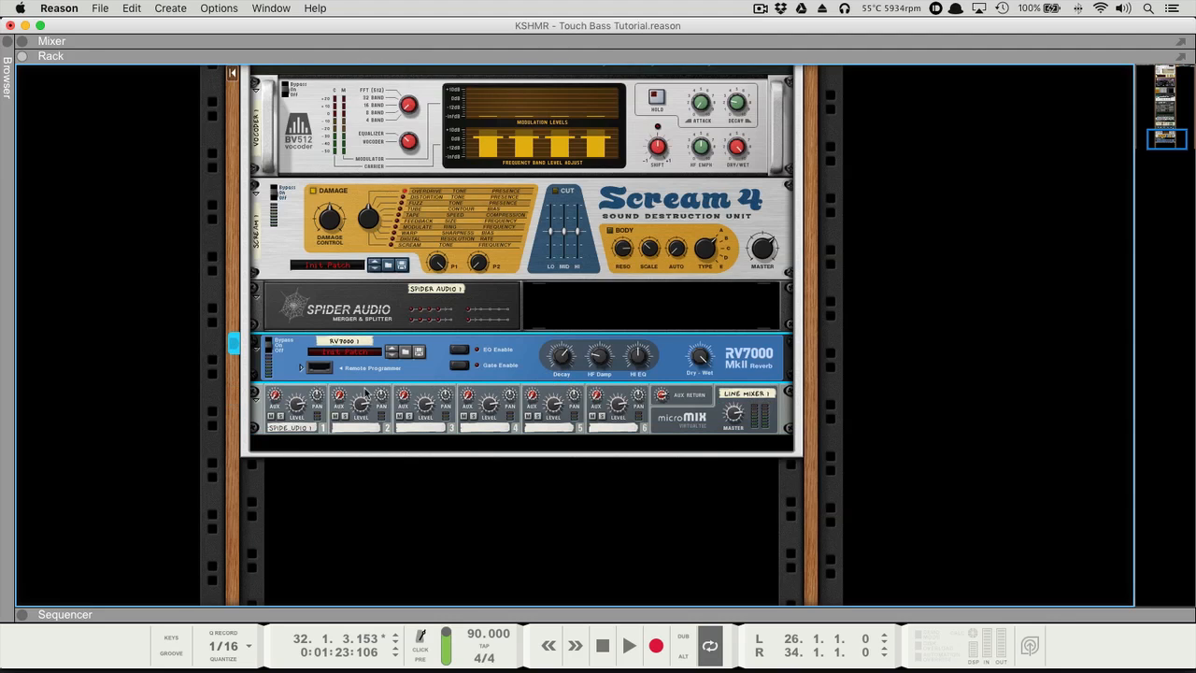
left_click(301, 367)
scroll(431, 324, "down", 2)
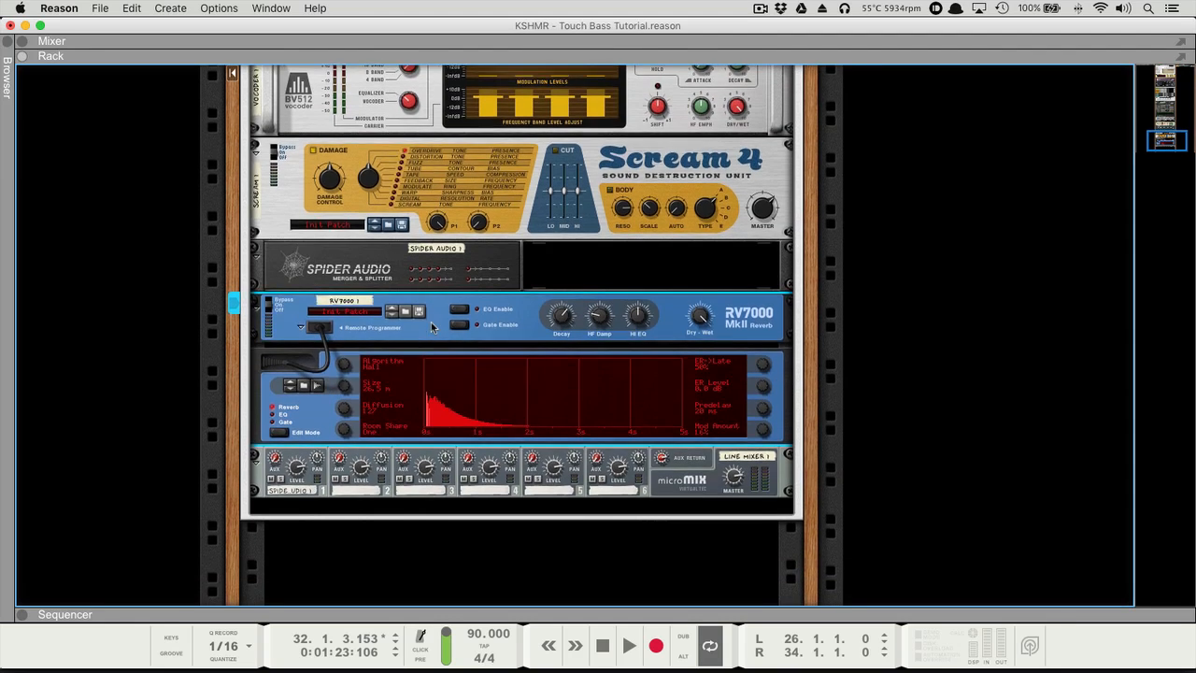
- Add an MClass Compressor between the RV7000 reverb and the Line Mixer
key("Tab")
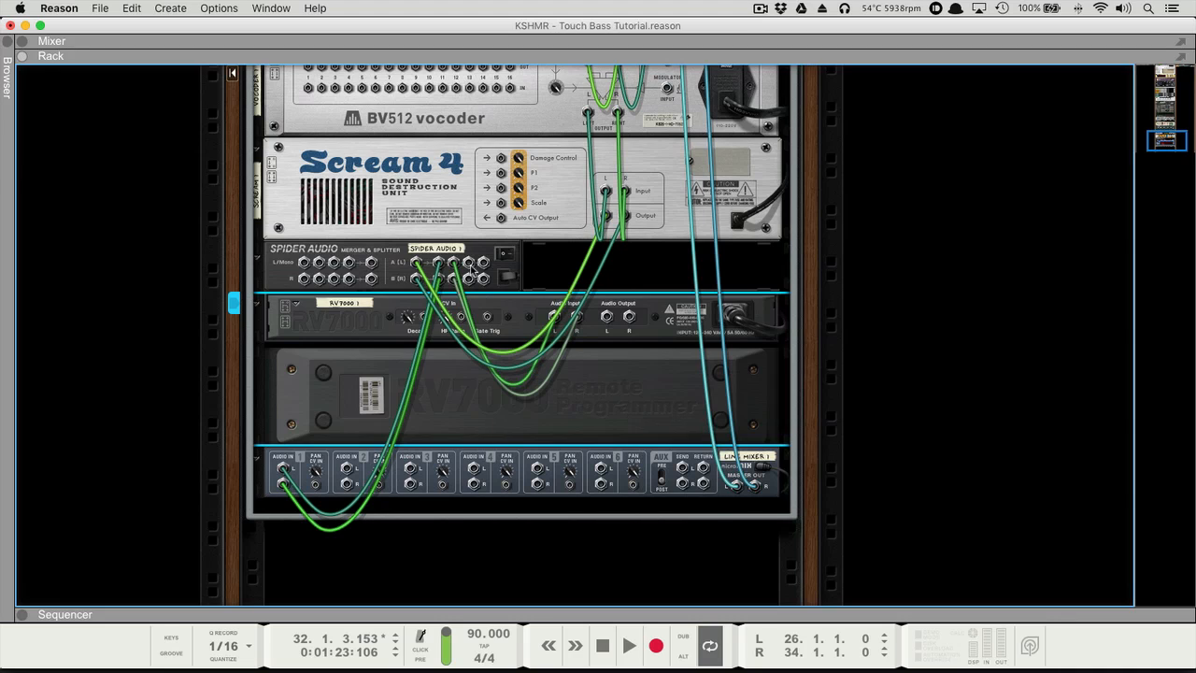
right_click(589, 388)
mouse_move(651, 385)
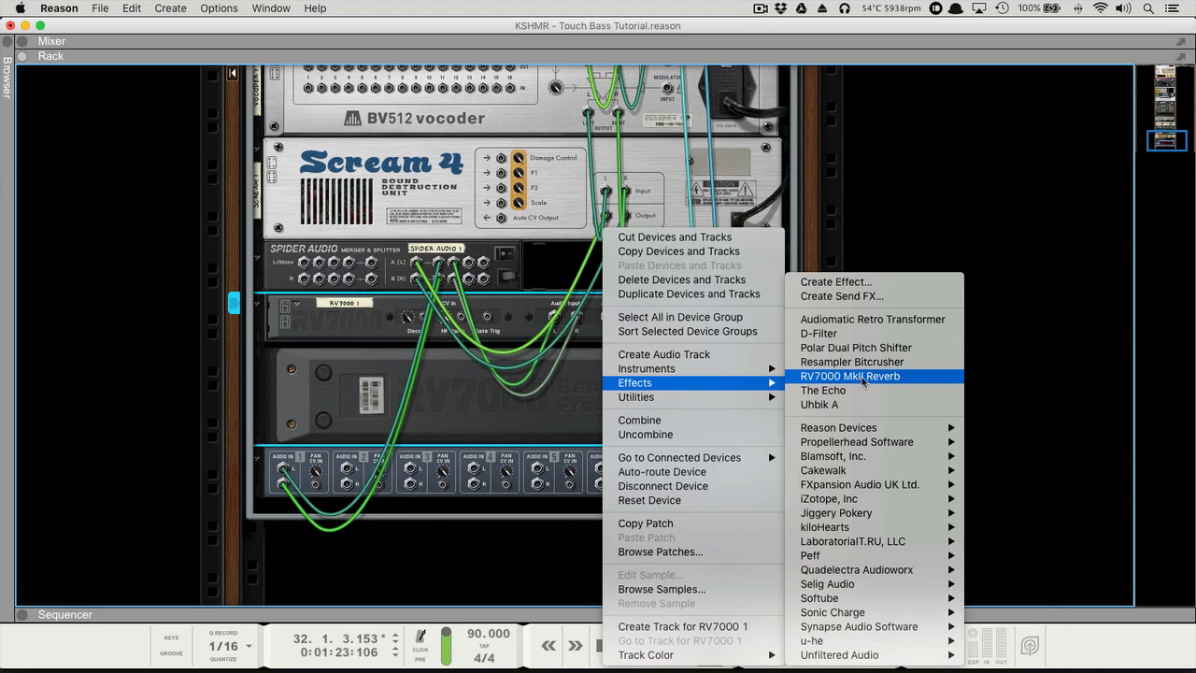
mouse_move(857, 428)
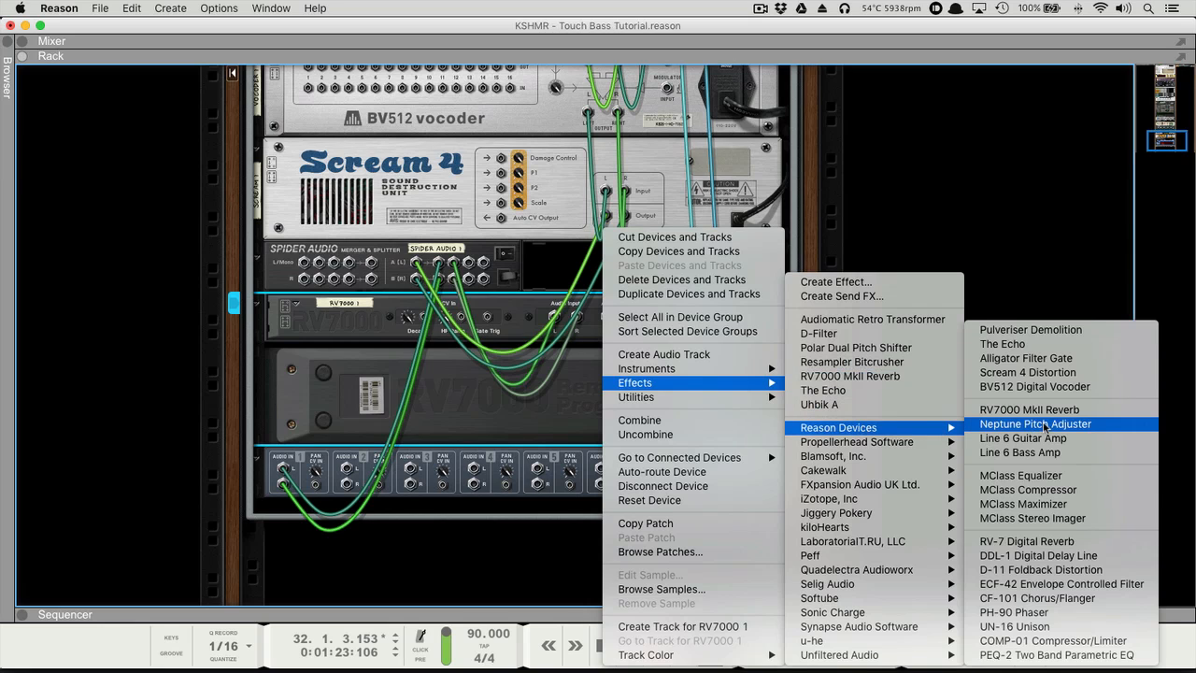
left_click(1068, 490)
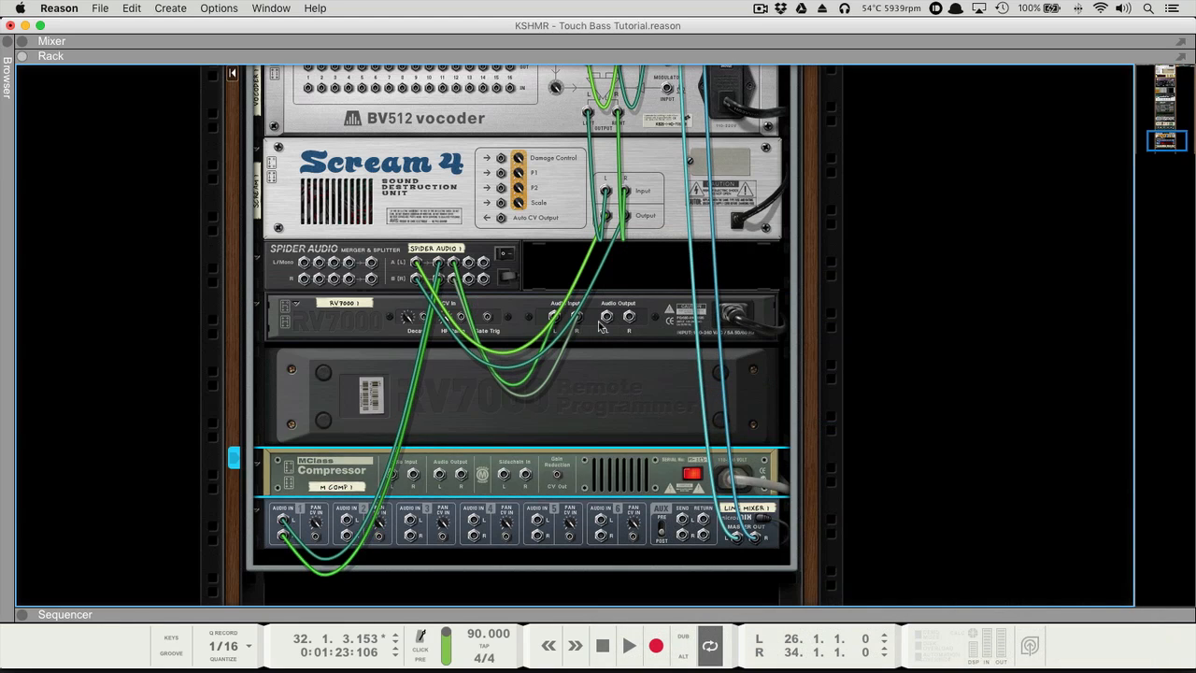
- Route the RV7000's stereo output into the MClass Compressor and the compressor's output into Line Mixer channel 2
left_click_drag(607, 322, 393, 474)
scroll(446, 384, "down", 3)
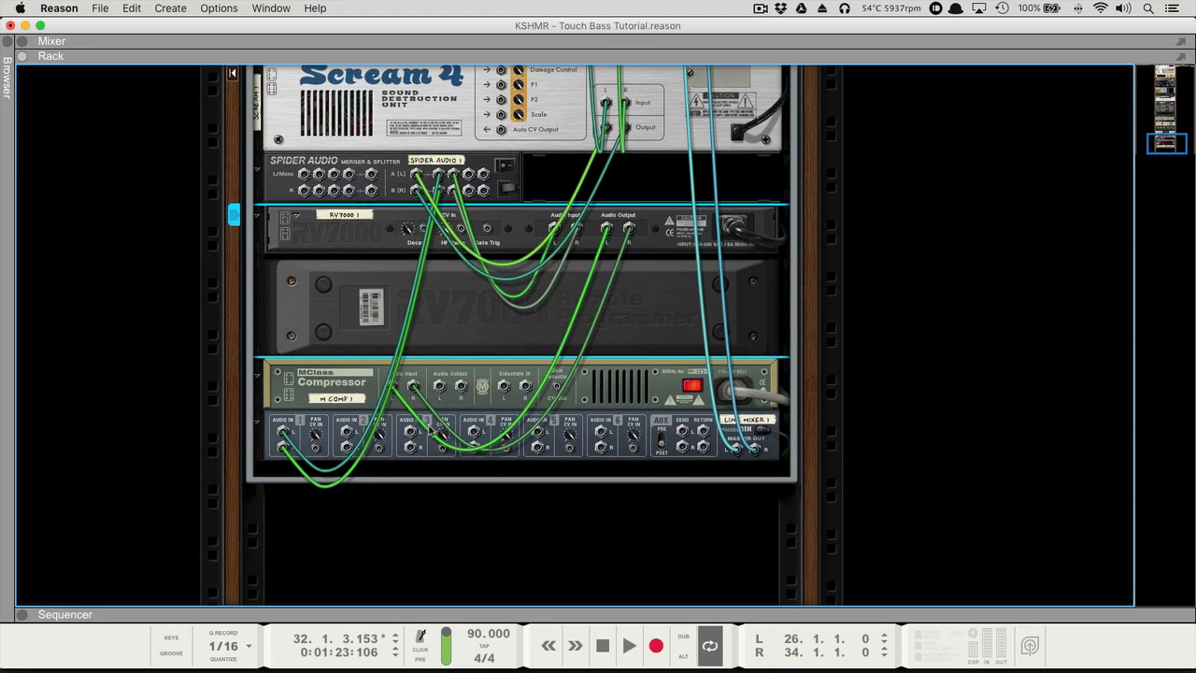
left_click_drag(447, 383, 351, 435)
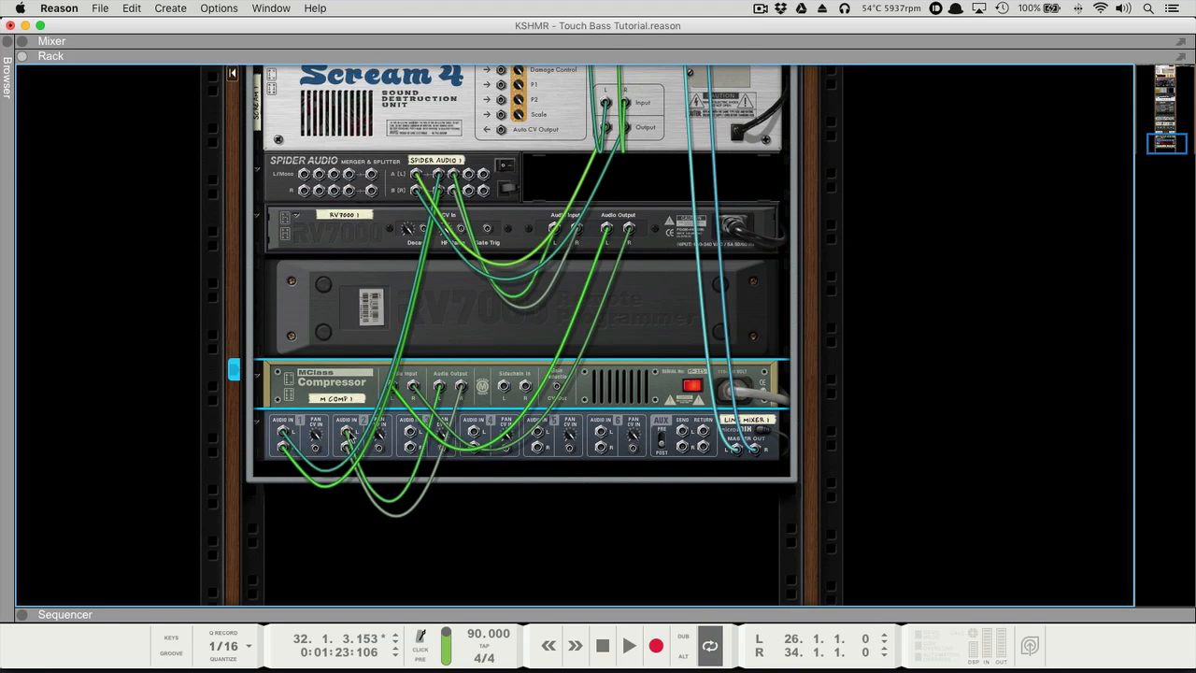
- Connect a spare Spider Audio split output to the MClass Compressor's stereo sidechain input
left_click(479, 185)
left_click_drag(471, 177, 589, 200)
key("Tab")
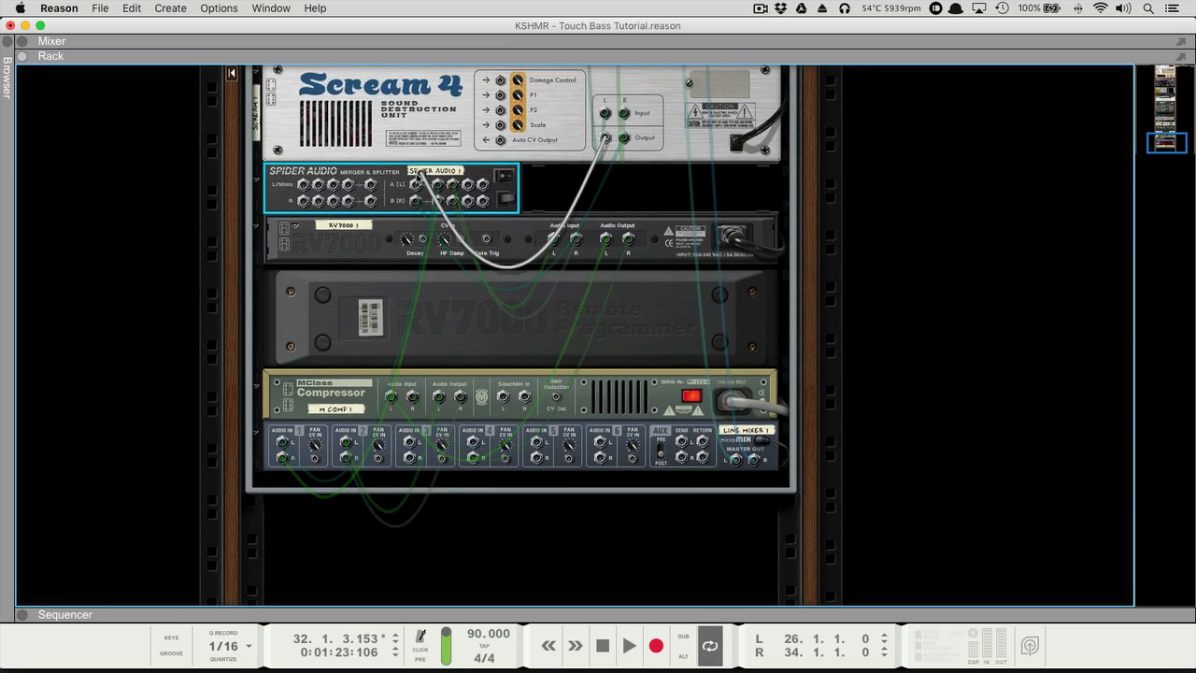
key("Tab")
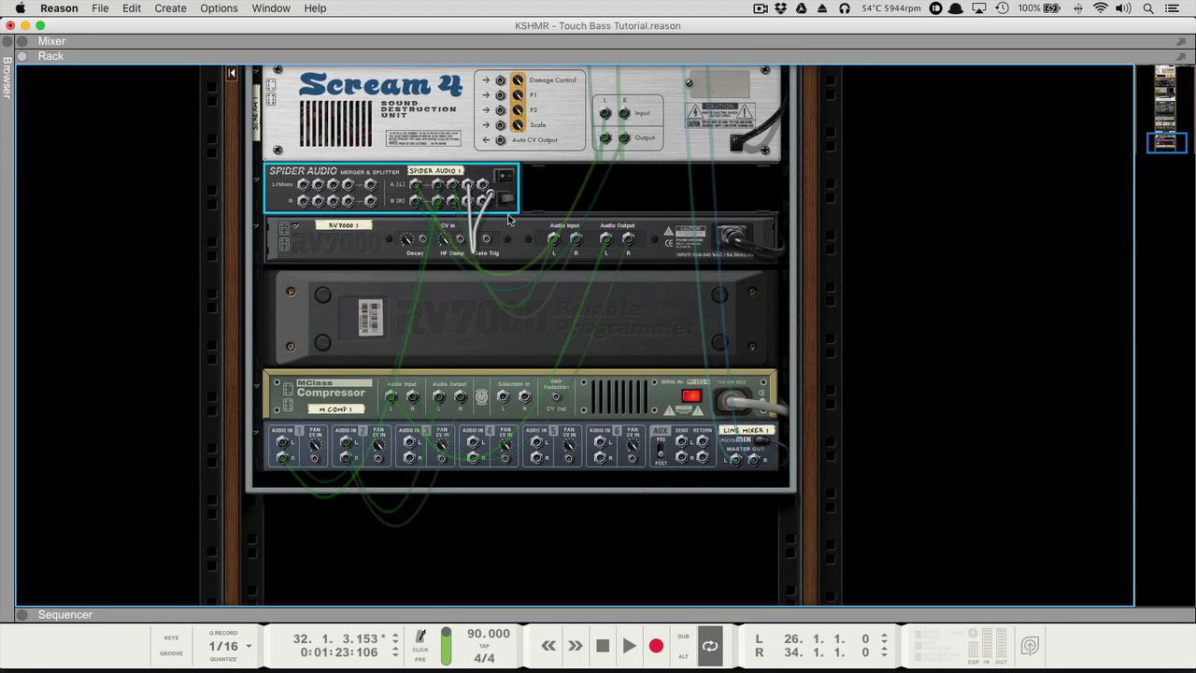
left_click_drag(467, 185, 503, 397)
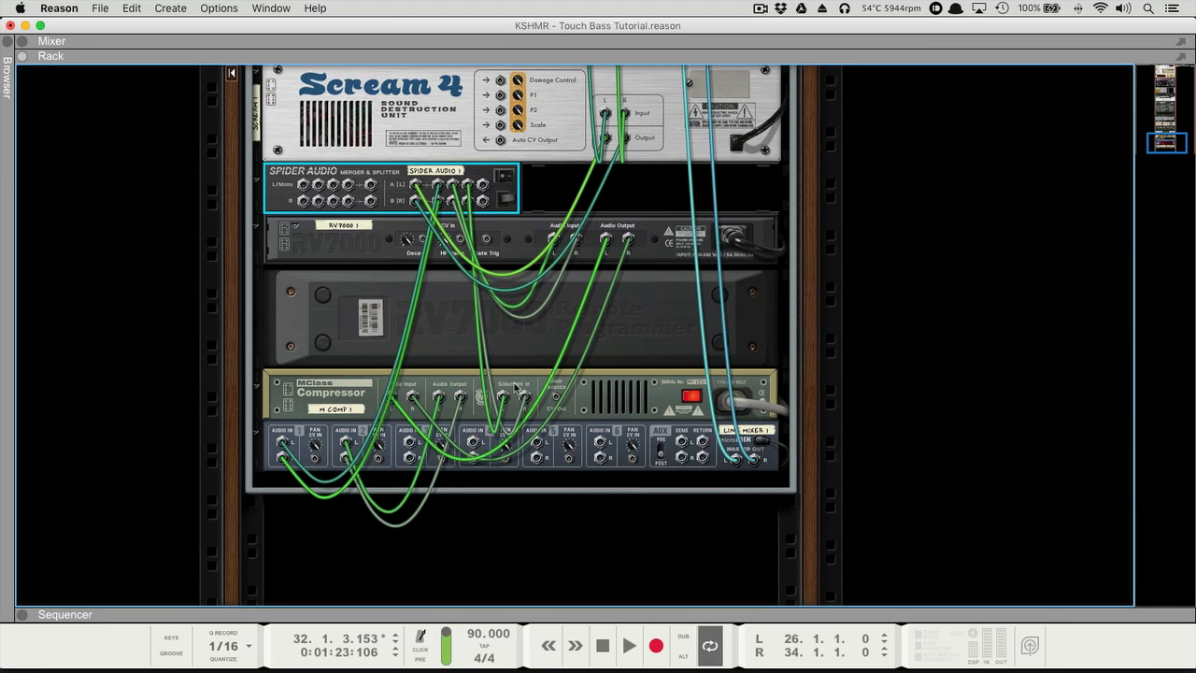
key("Tab")
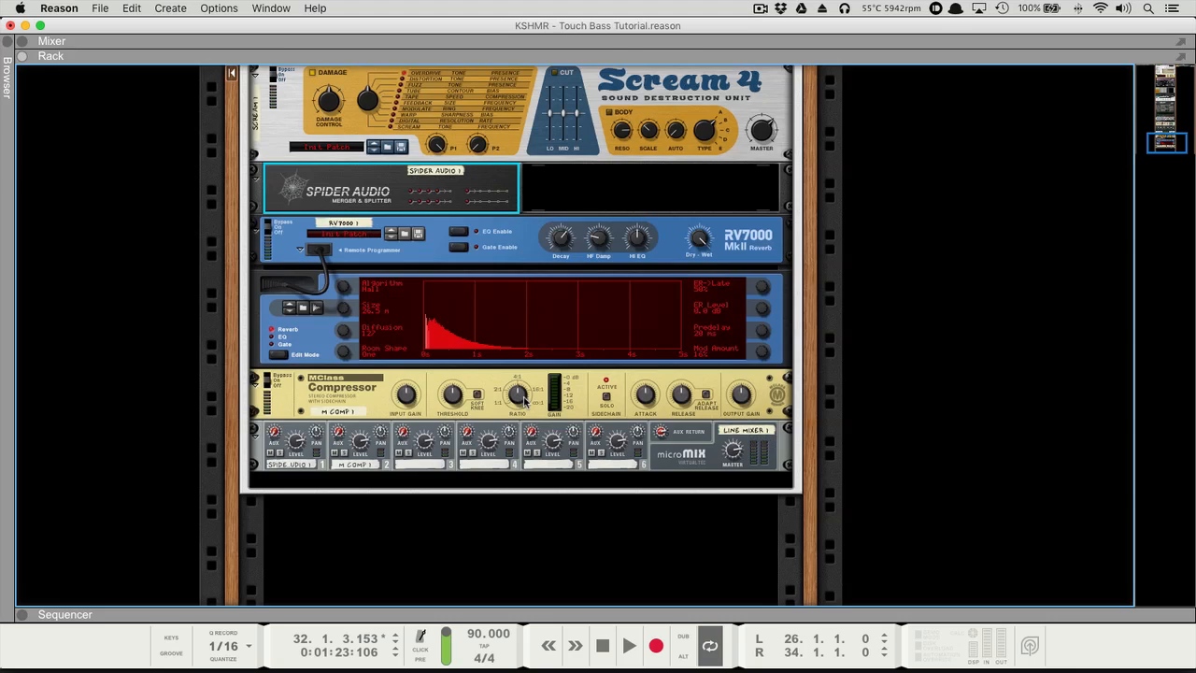
- Set the RV7000 to the Plate algorithm with a longer decay and HF Damp at 0
left_click(428, 260)
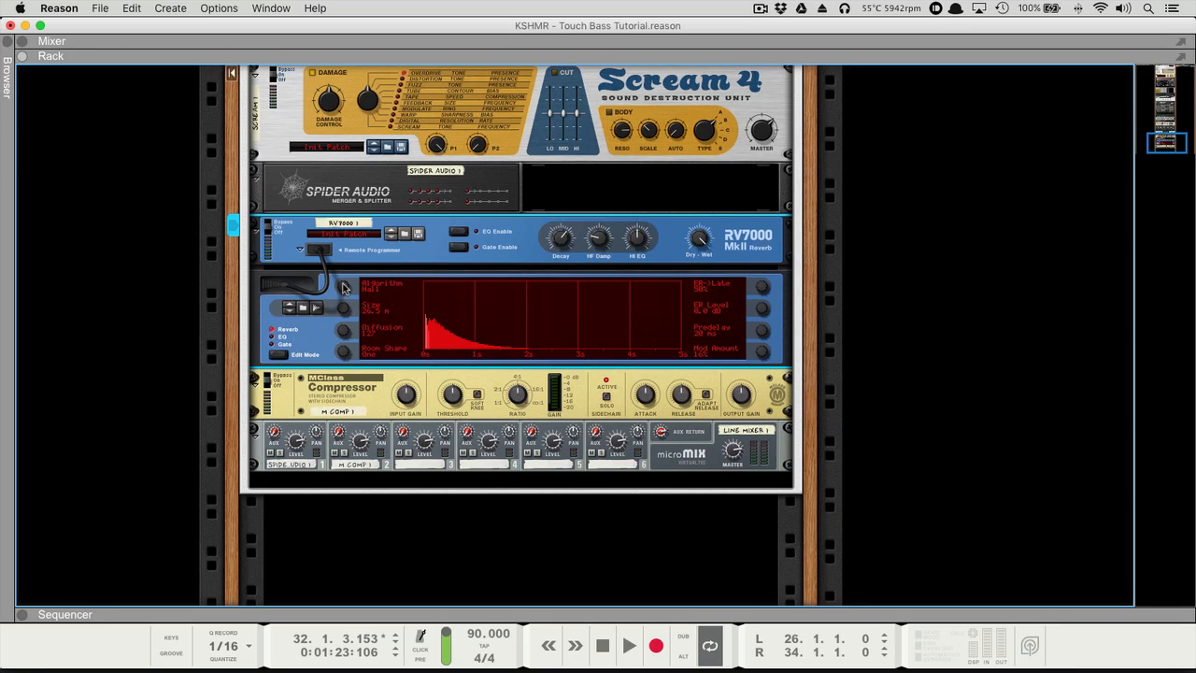
left_click_drag(345, 291, 347, 277)
left_click_drag(566, 251, 561, 237)
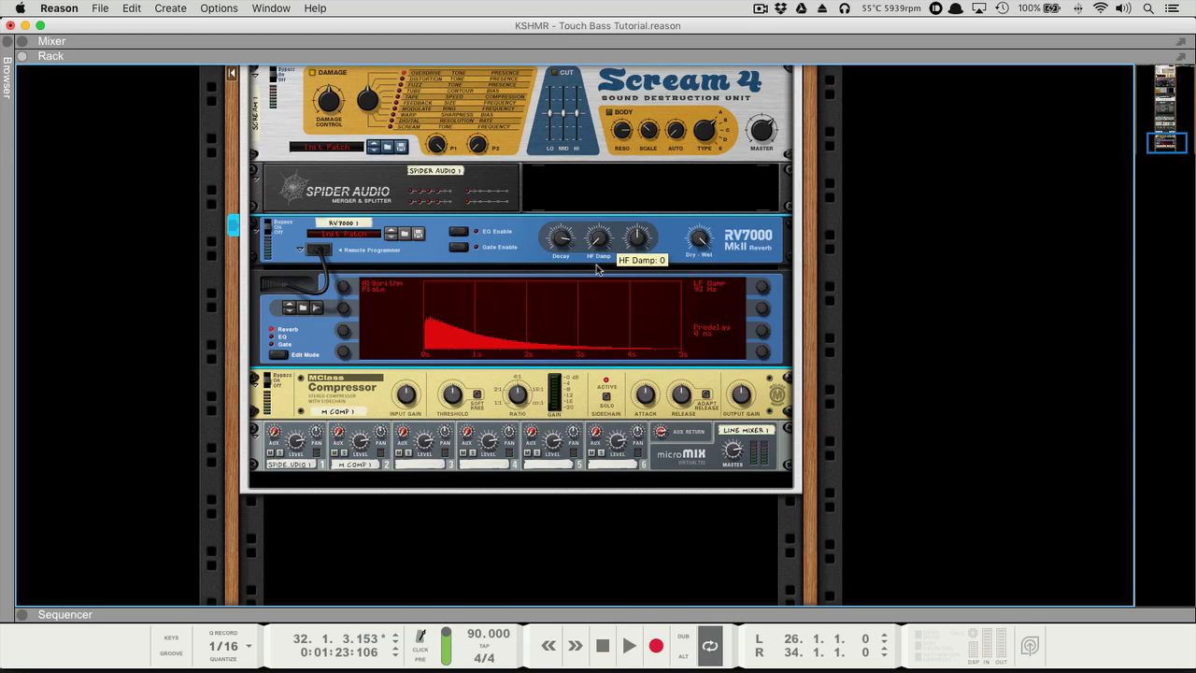
- Raise the MClass Compressor's input gain and lower its threshold for stronger sidechain ducking
left_click(729, 379)
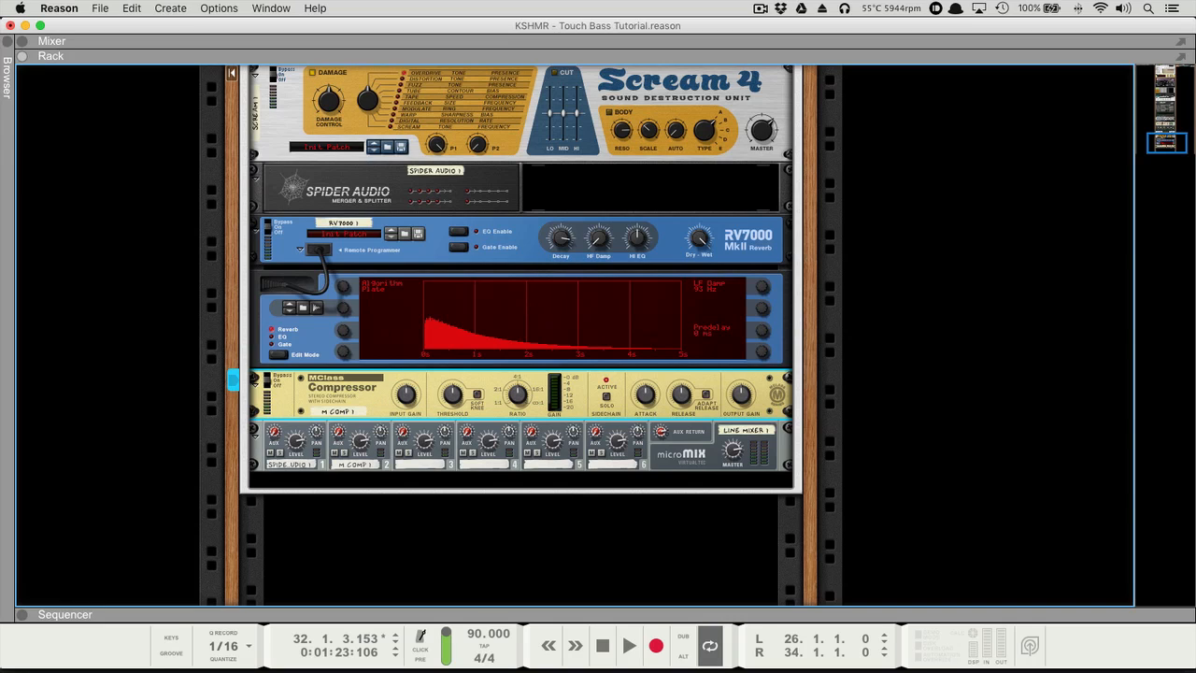
scroll(356, 393, "right", 1)
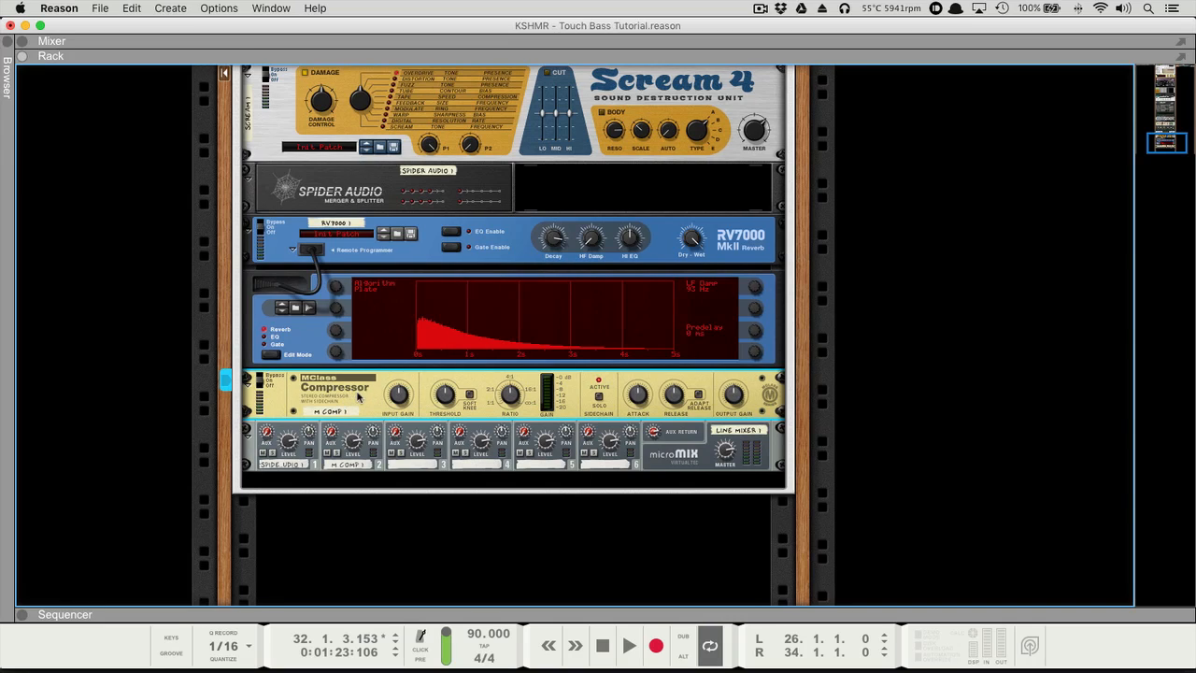
left_click_drag(399, 404, 419, 316)
left_click_drag(442, 390, 487, 462)
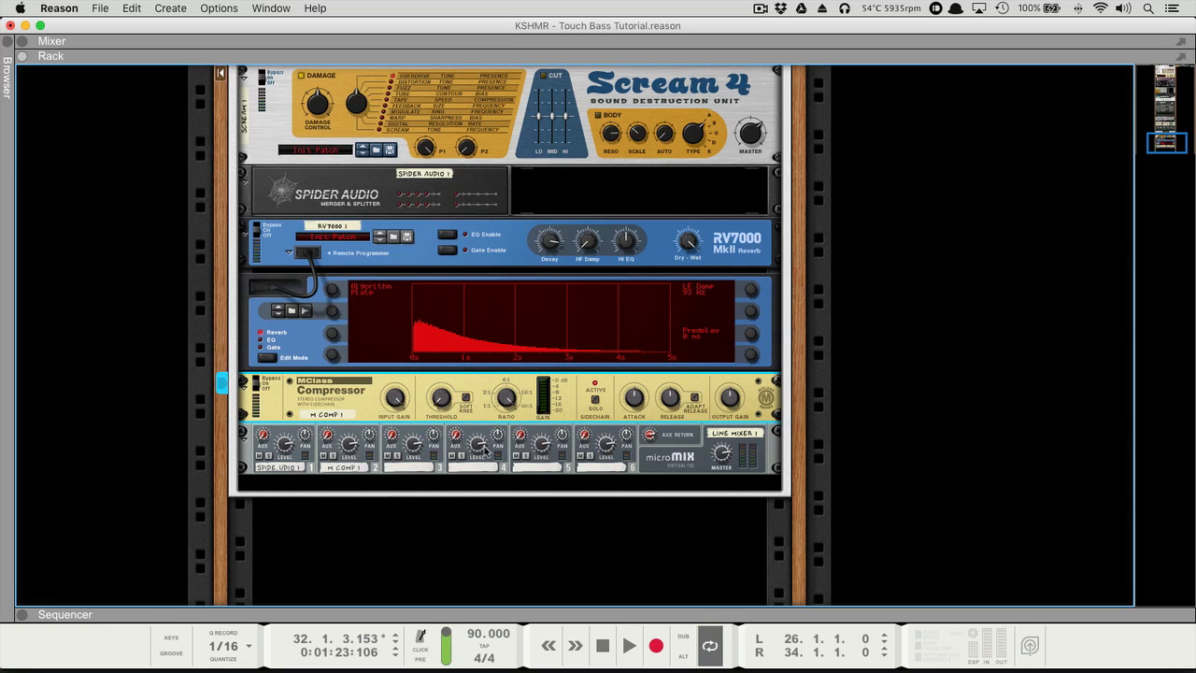
- Play back the loop to hear the sidechained reverb and check the compressor's attack value
key("Tab")
key("Tab")
key("space")
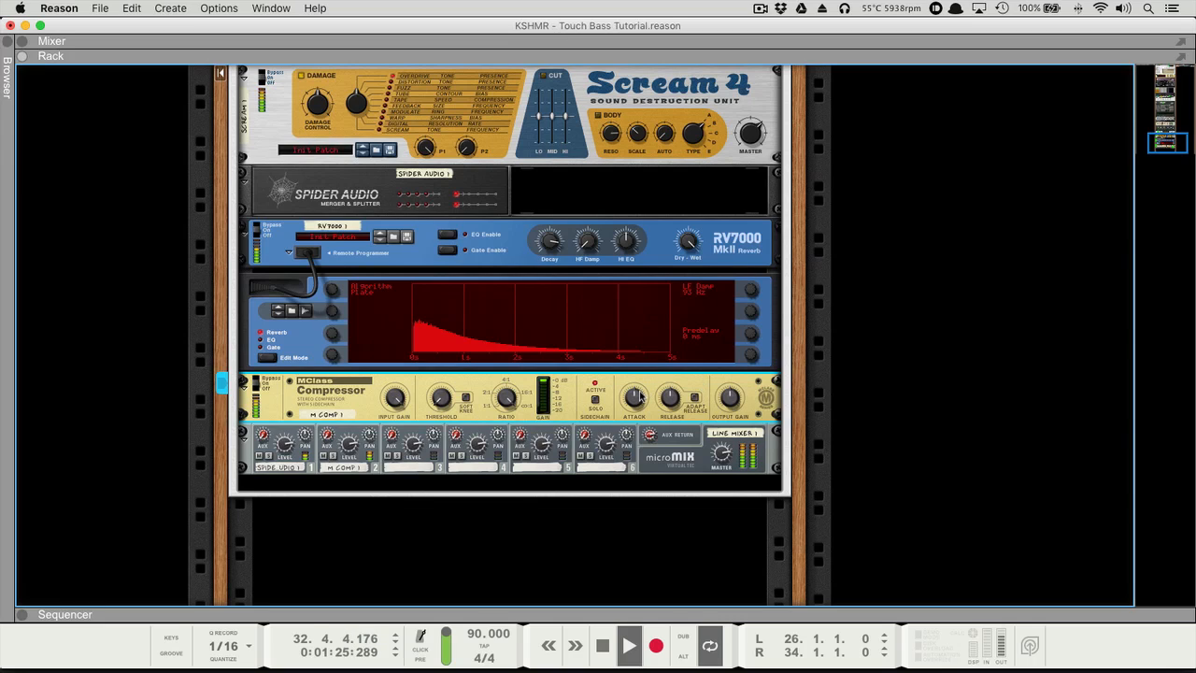
mouse_move(639, 396)
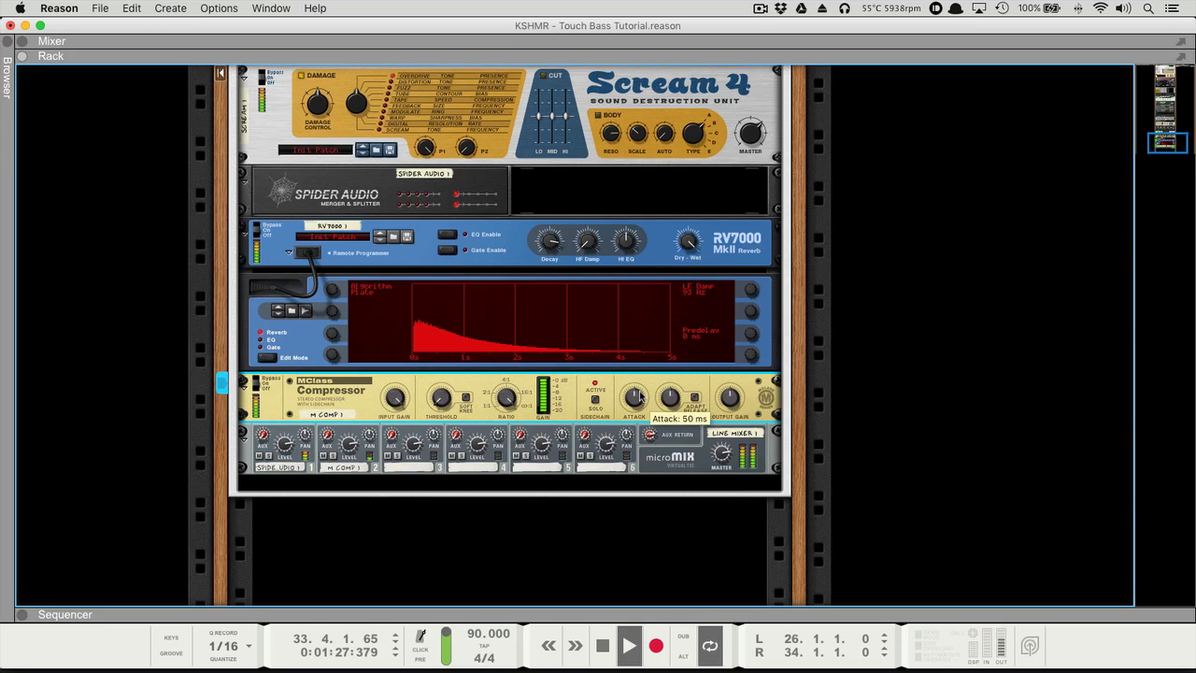
key("space")
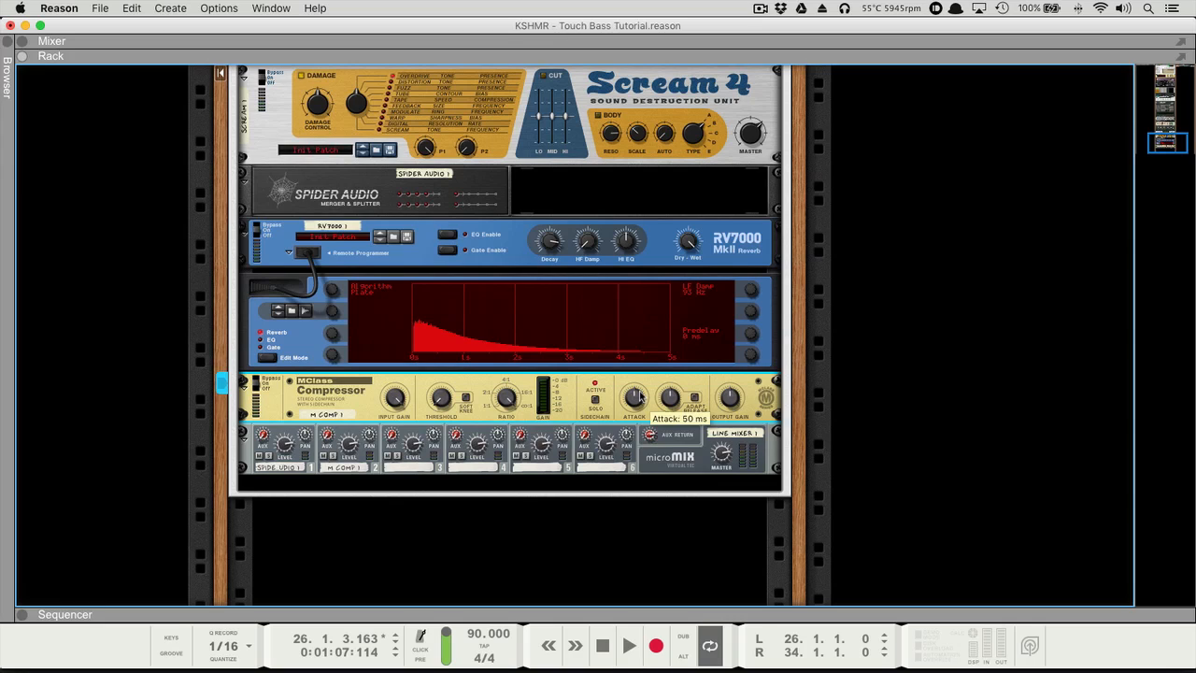
- Lower the level of the compressed reverb on Line Mixer channel 2 and audition the balance
left_click(345, 460)
left_click_drag(345, 464, 348, 479)
key("space")
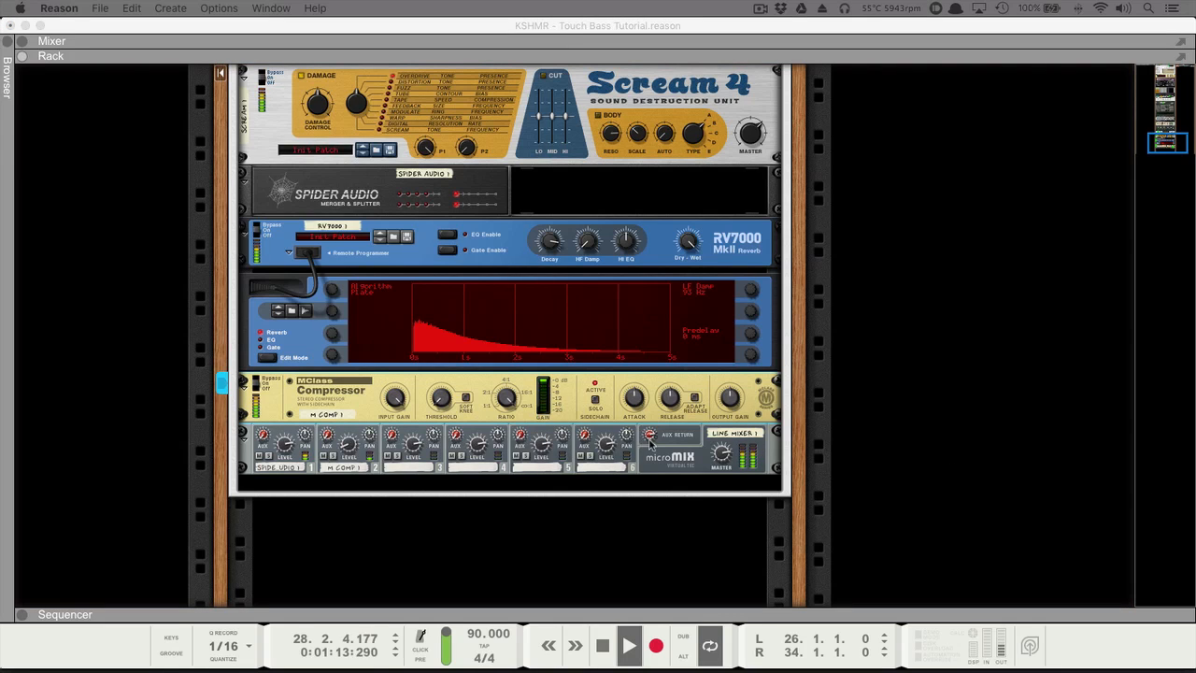
left_click(686, 435)
key("space")
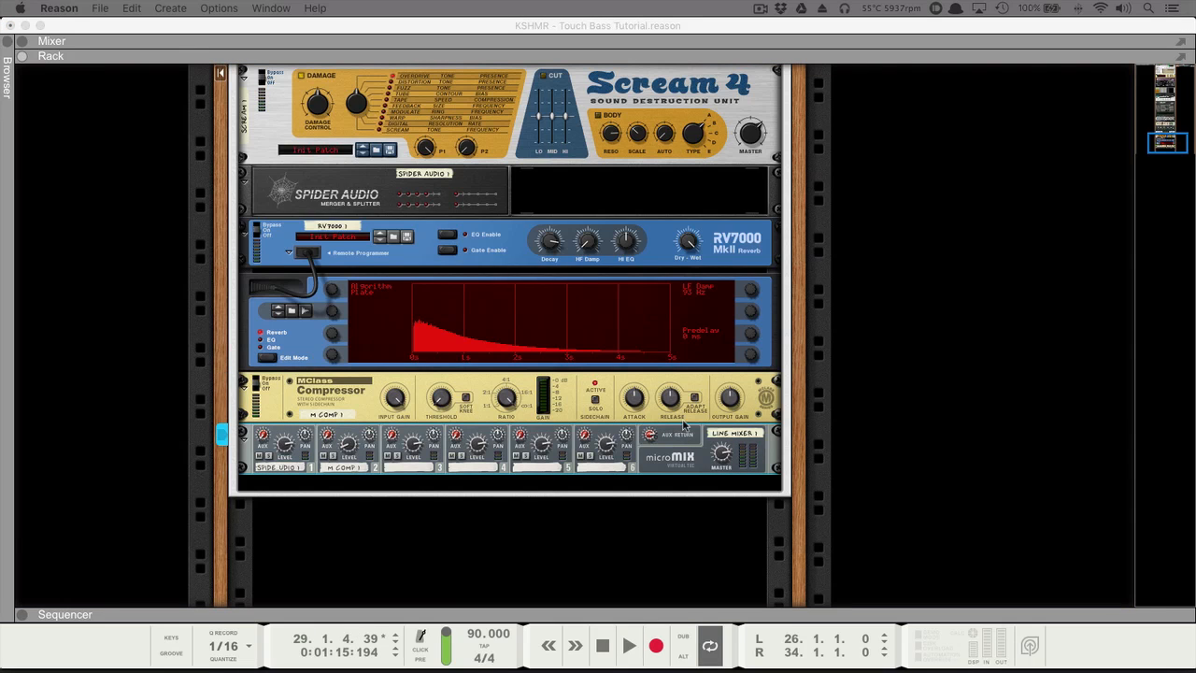
- Add a Pulsar Dual LFO below the compressor and patch its LFO 1 CV output to Line Mixer channel 2's pan CV input
left_click(762, 416)
right_click(757, 418)
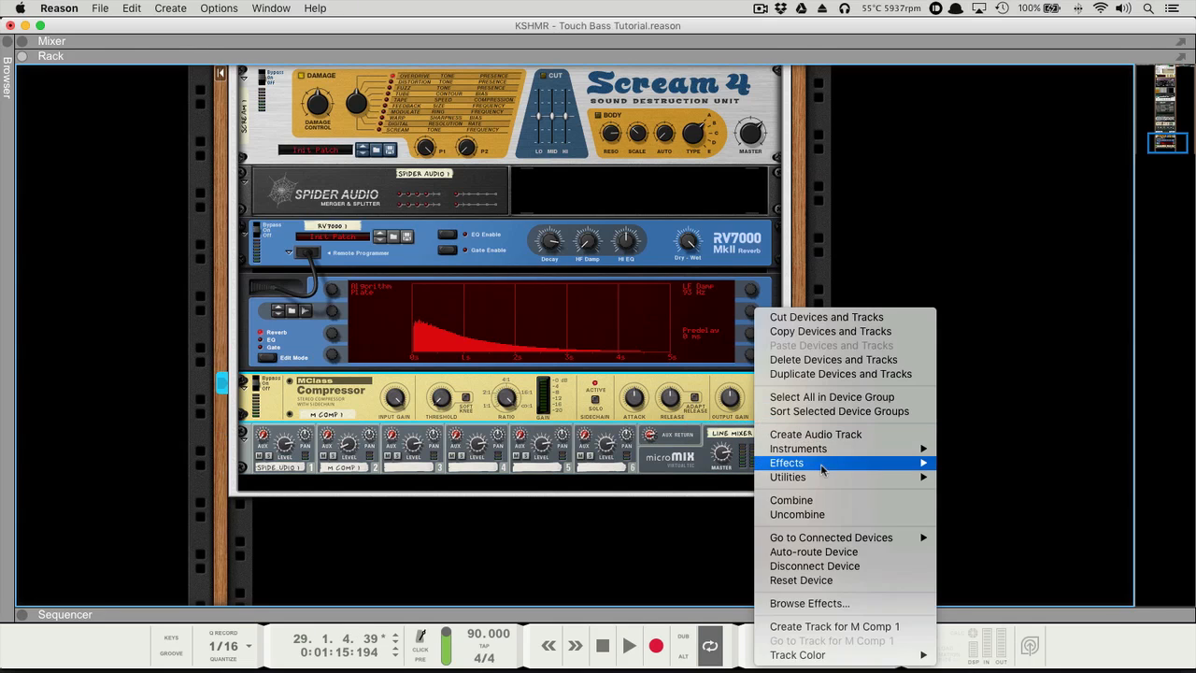
mouse_move(820, 477)
left_click(966, 447)
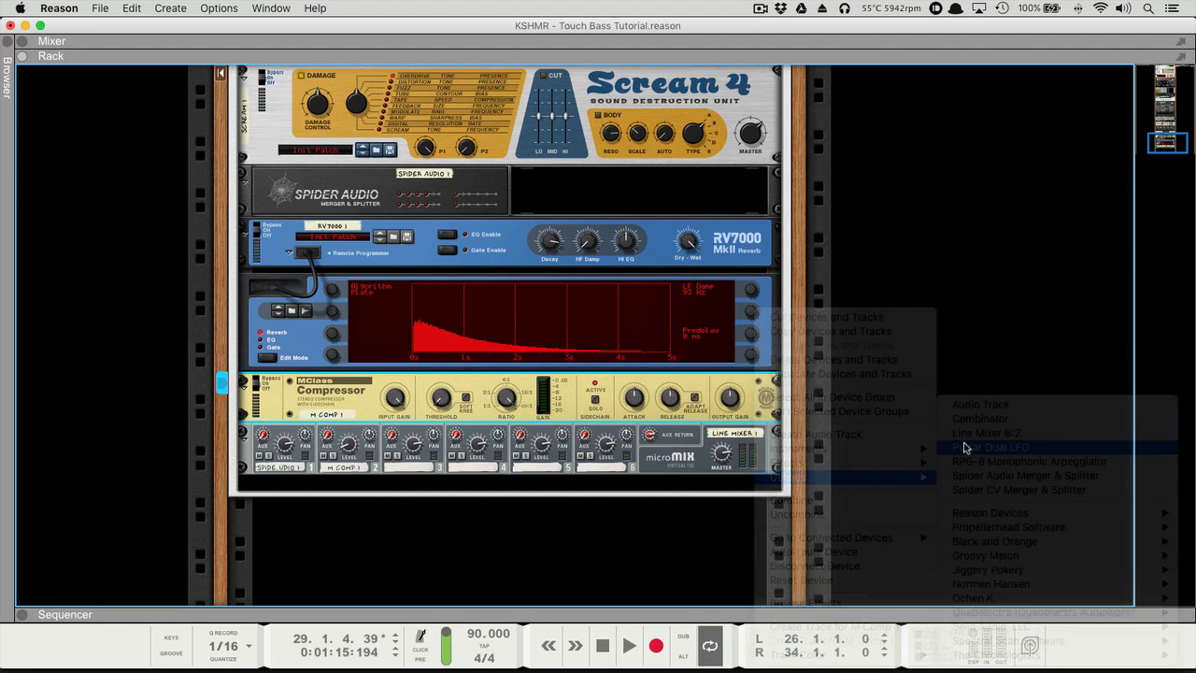
key("Tab")
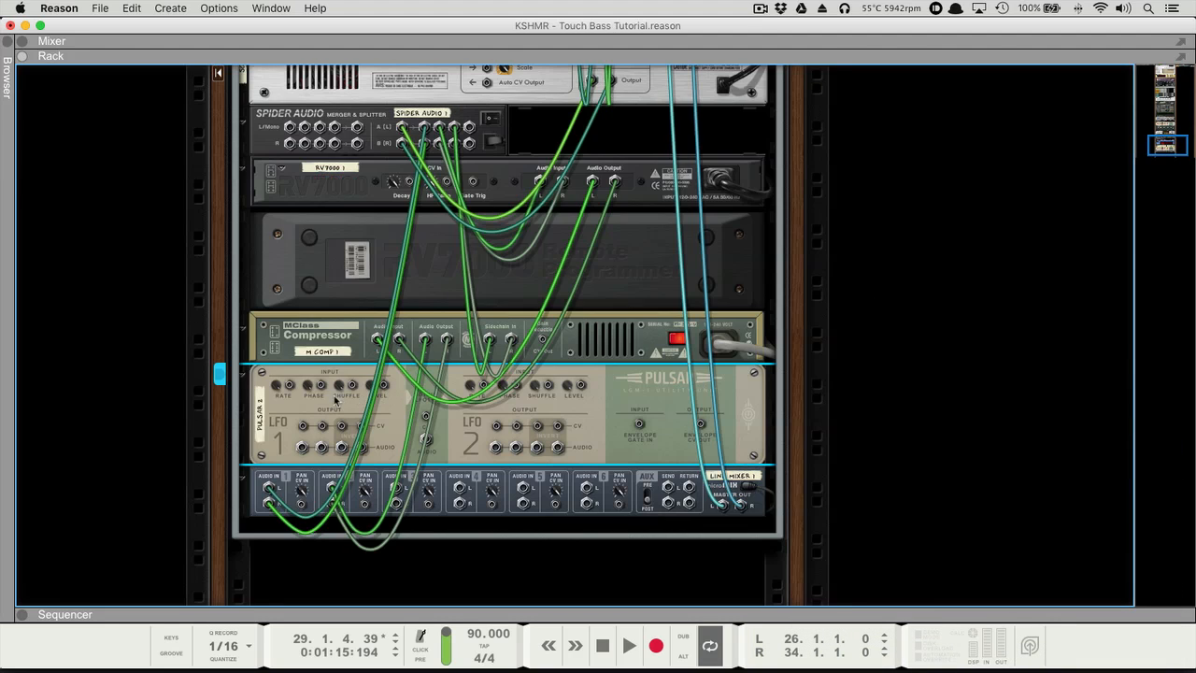
left_click_drag(303, 426, 367, 508)
- Enable tempo sync on Pulsar's LFO 1 and adjust its rate and level
key("Tab")
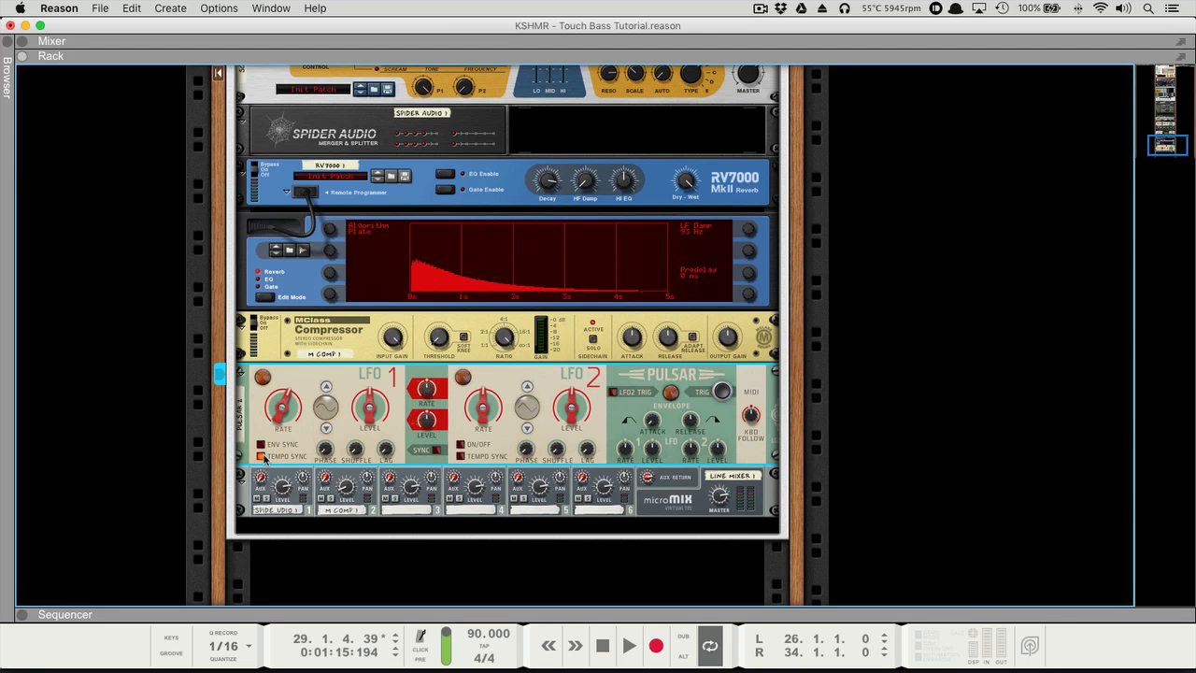
left_click_drag(285, 408, 287, 415)
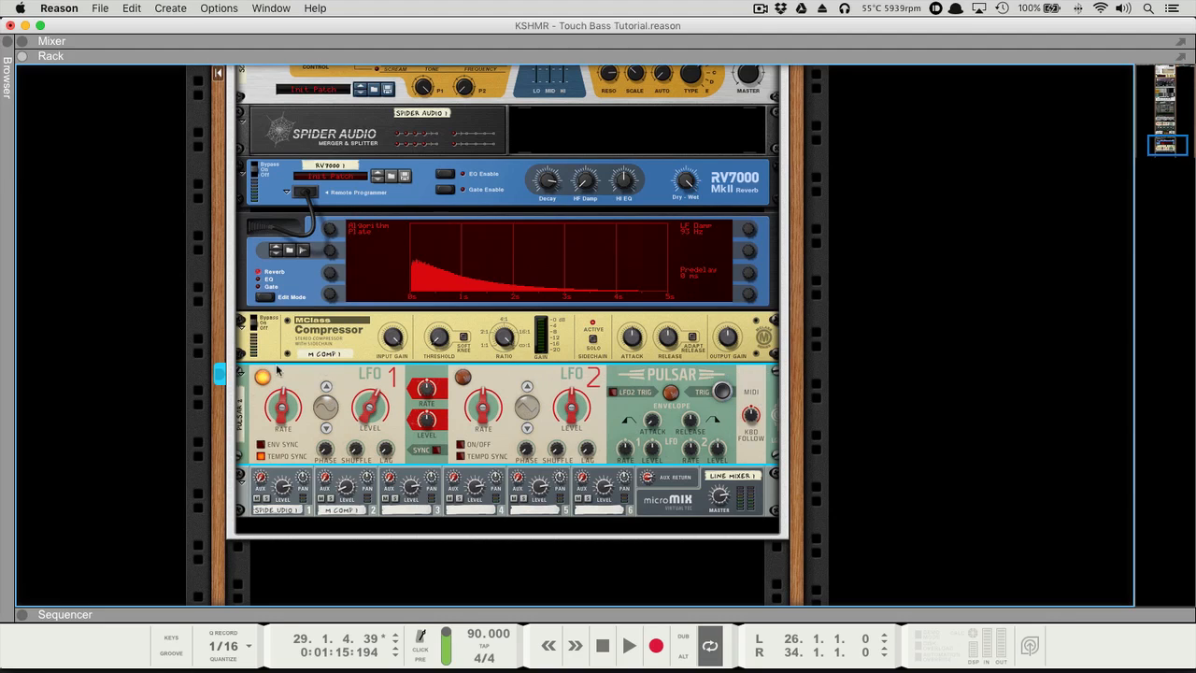
scroll(699, 405, "down", 3)
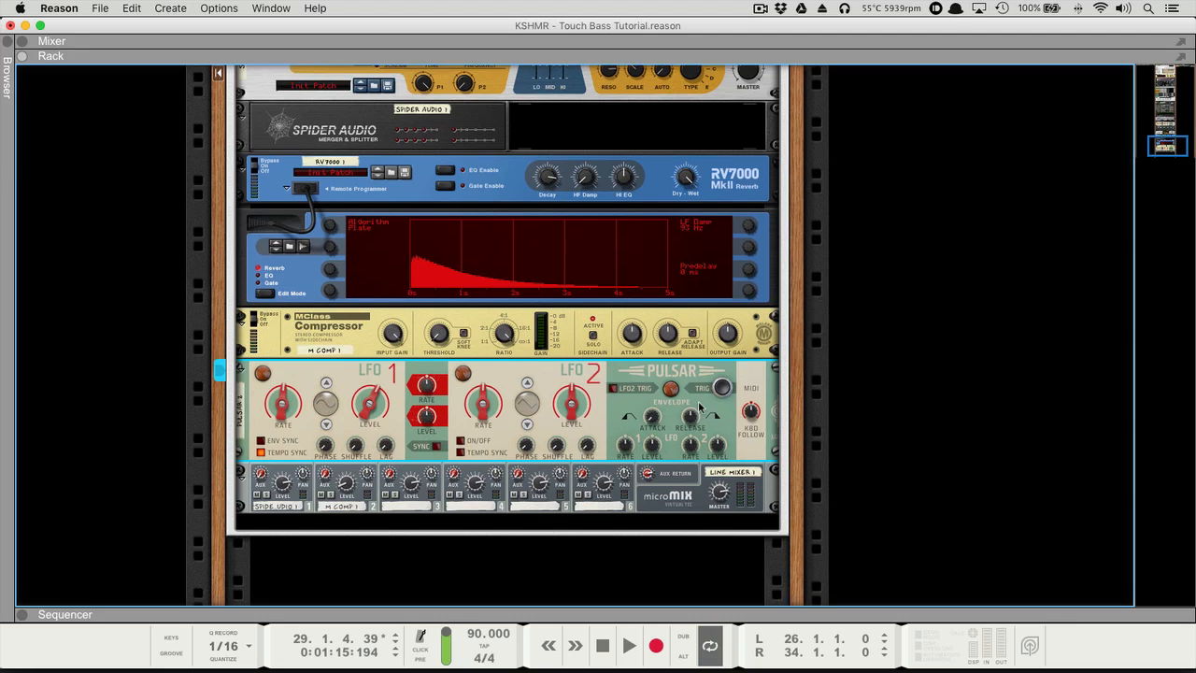
- Add a u-he Uhbik-P phaser below the Line Mixer at the end of the Combinator
left_click(765, 422)
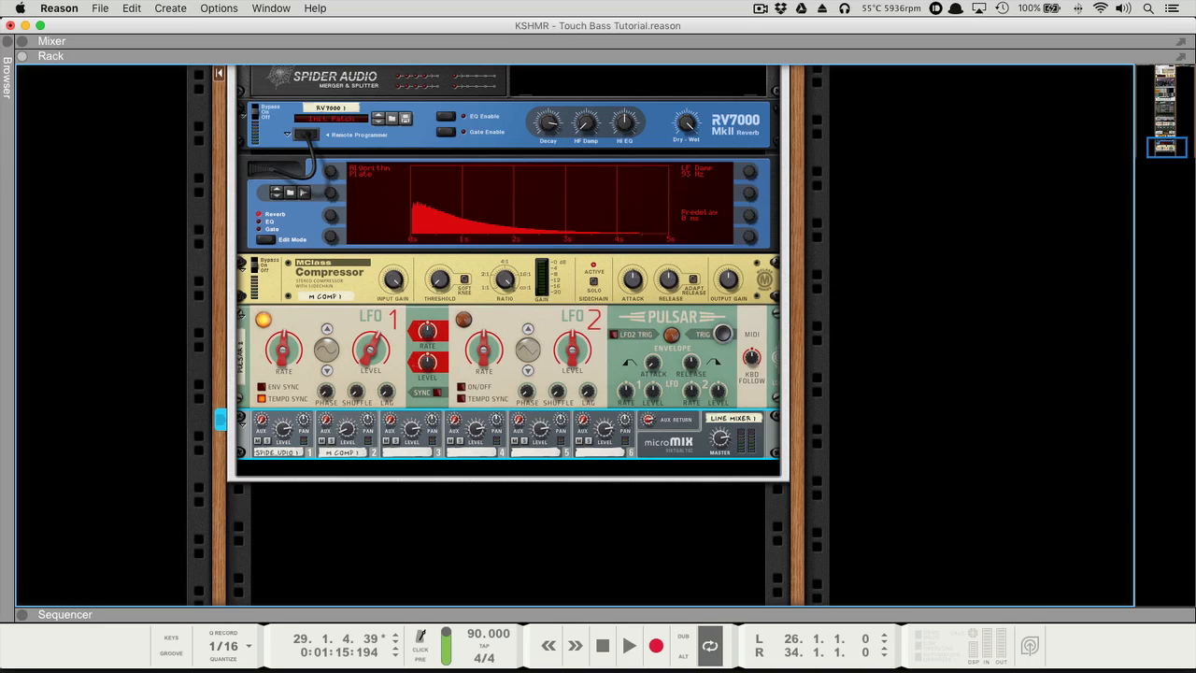
left_click(743, 464)
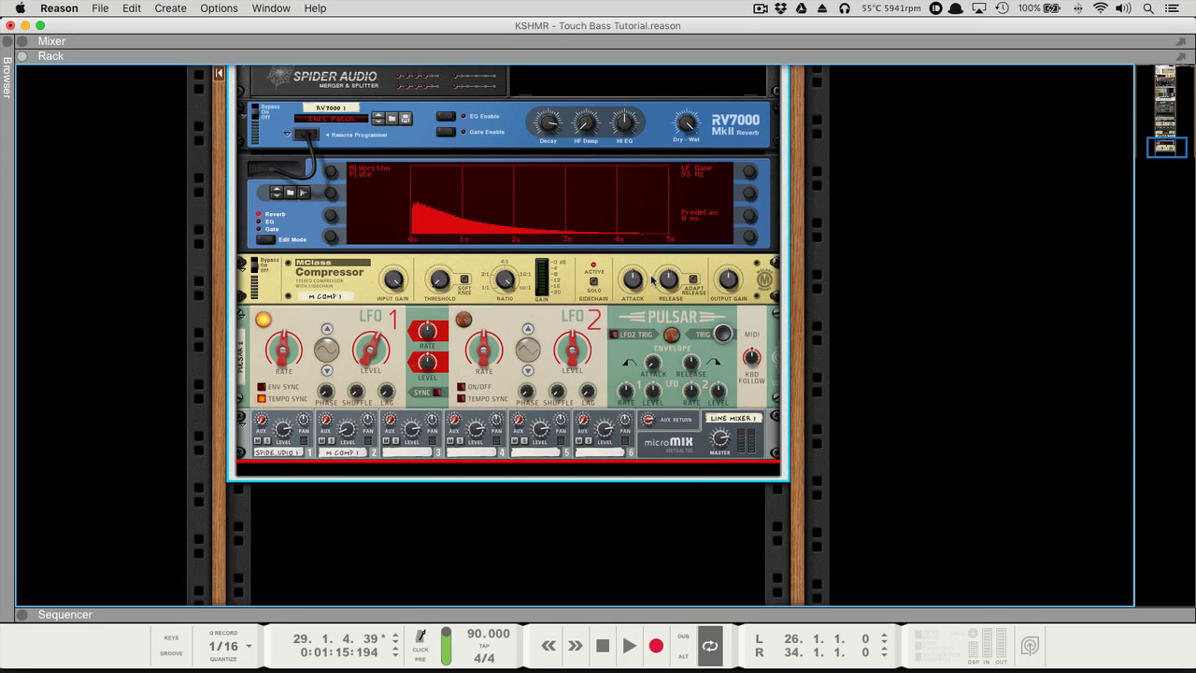
scroll(652, 279, "up", 10)
scroll(685, 308, "down", 10)
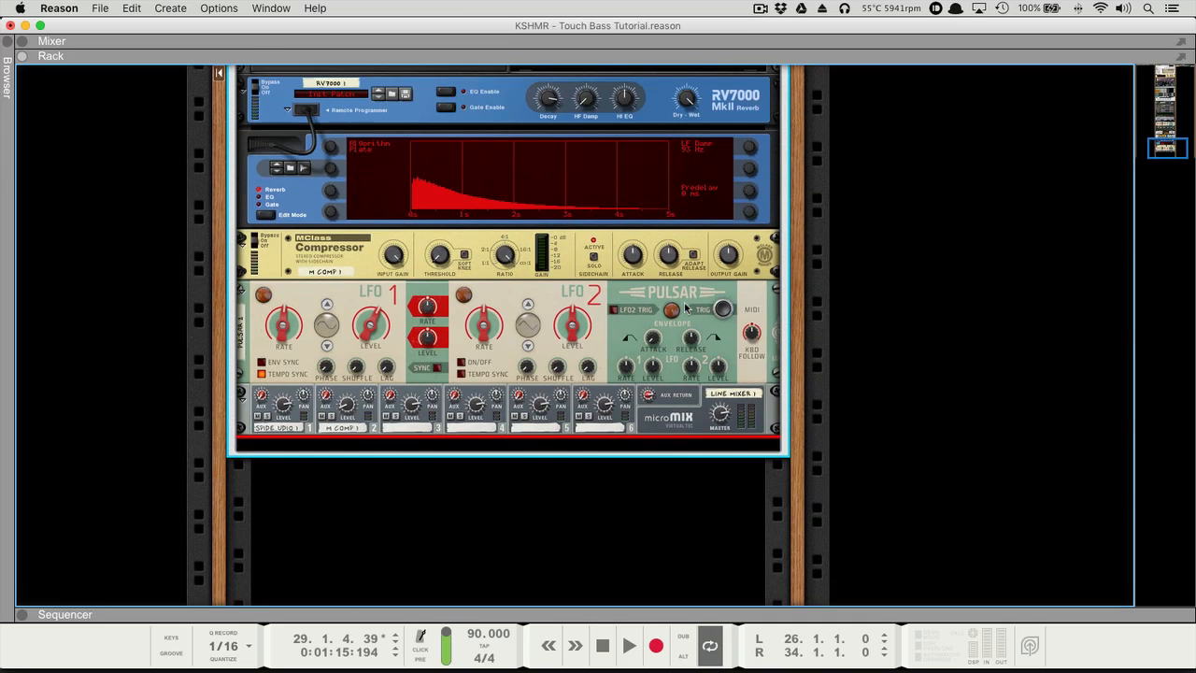
right_click(752, 465)
mouse_move(869, 396)
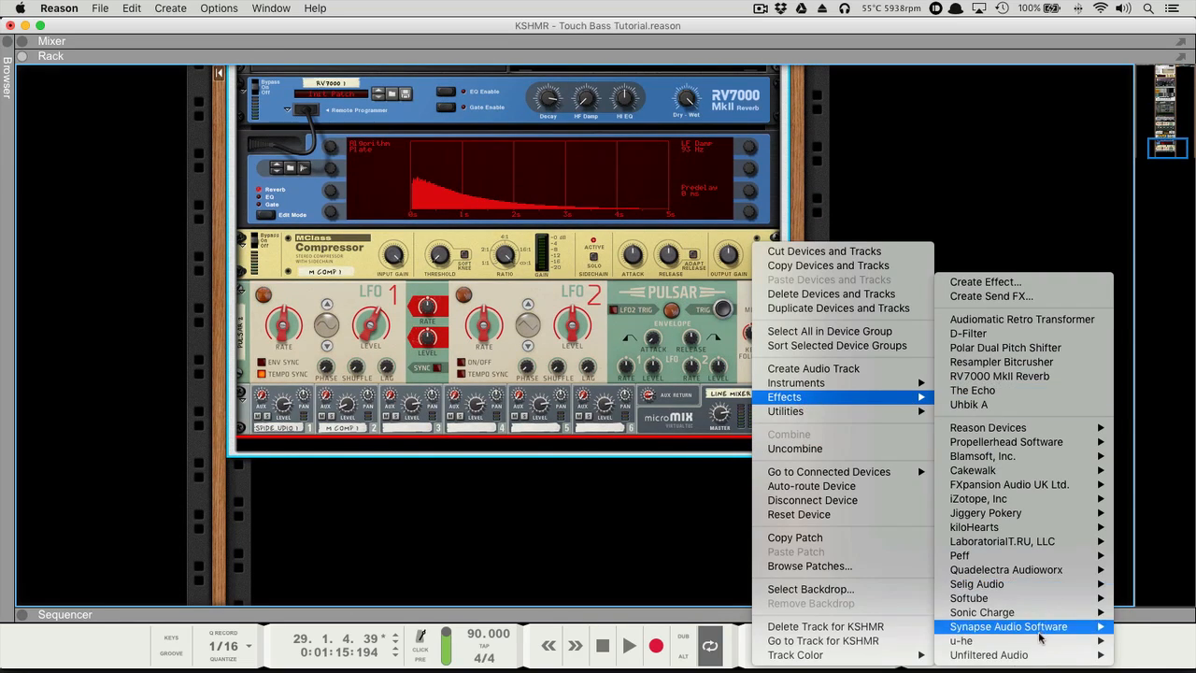
mouse_move(1040, 640)
left_click(1175, 655)
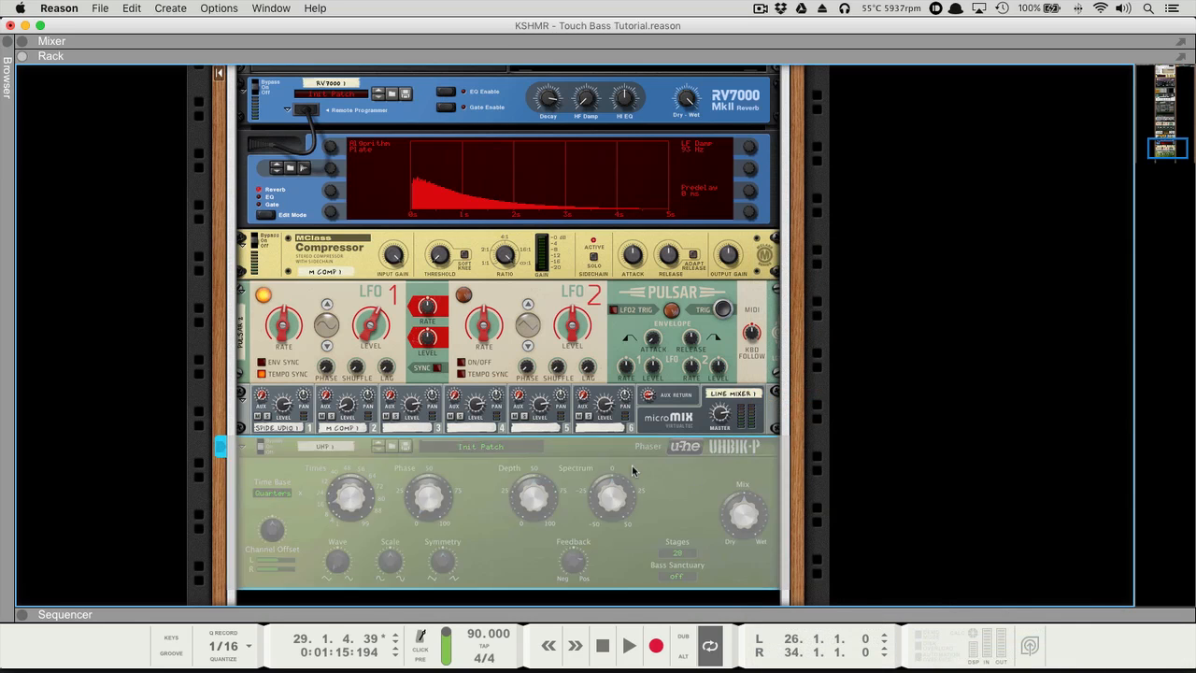
- Patch Line Mixer 1's master output into the Uhbik-P's audio input, and route the phaser's audio output to the Combinator's From Devices inputs
key("Tab")
left_click_drag(723, 423, 299, 528)
left_click_drag(612, 529, 641, 532)
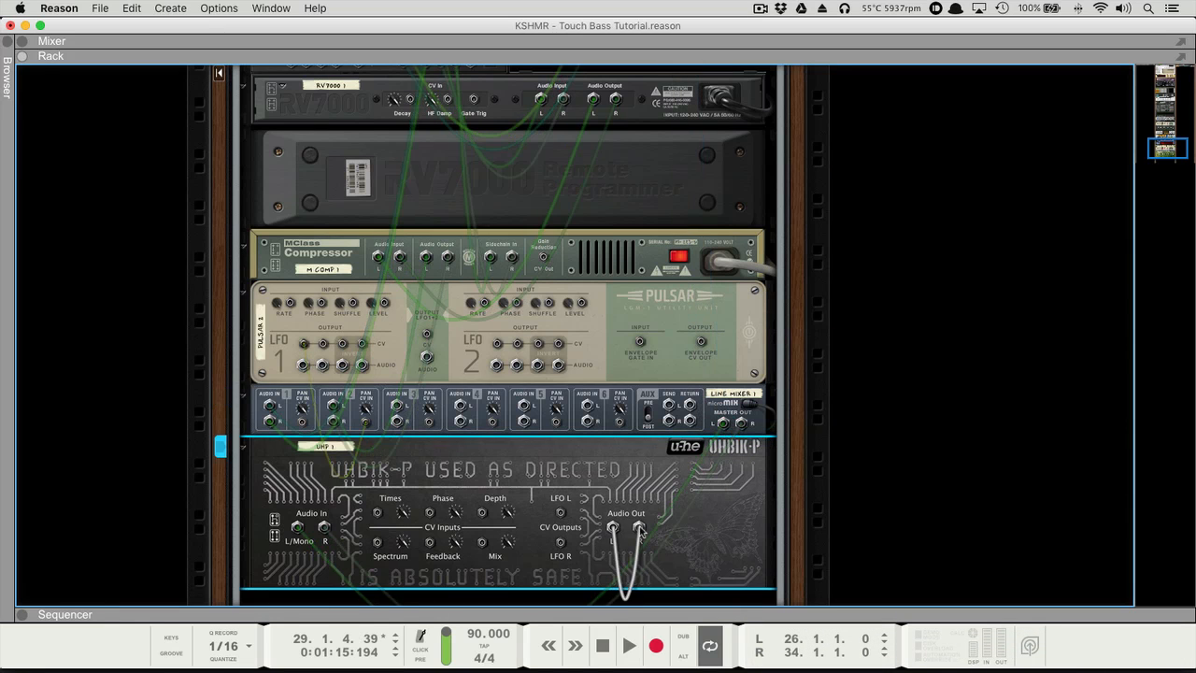
scroll(639, 526, "up", 15)
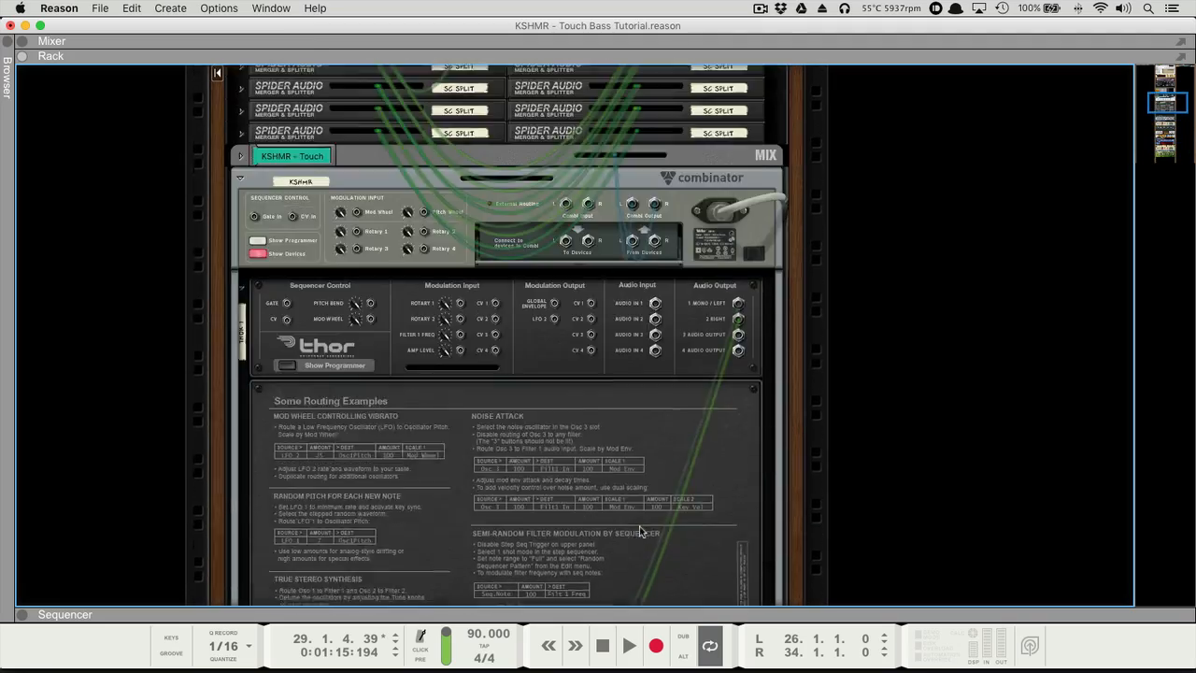
left_click_drag(637, 530, 634, 512)
scroll(633, 514, "down", 15)
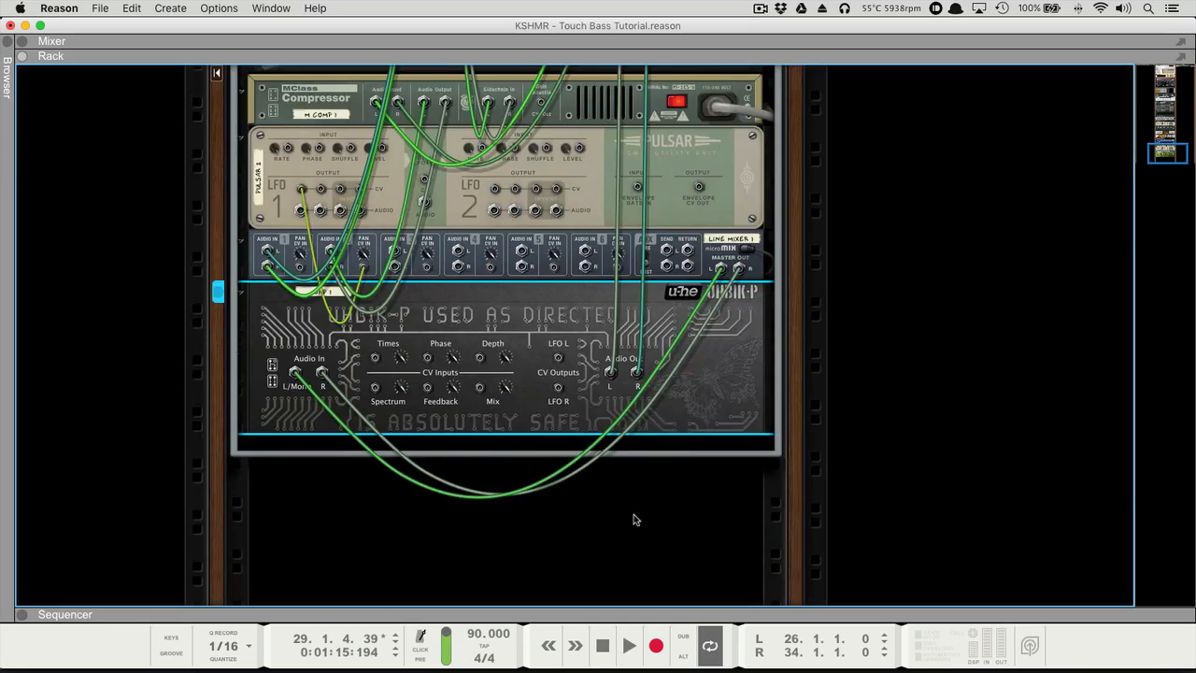
key("Tab")
- Add a D-Filter between the RV7000 reverb and the MClass Compressor
scroll(523, 373, "up", 2)
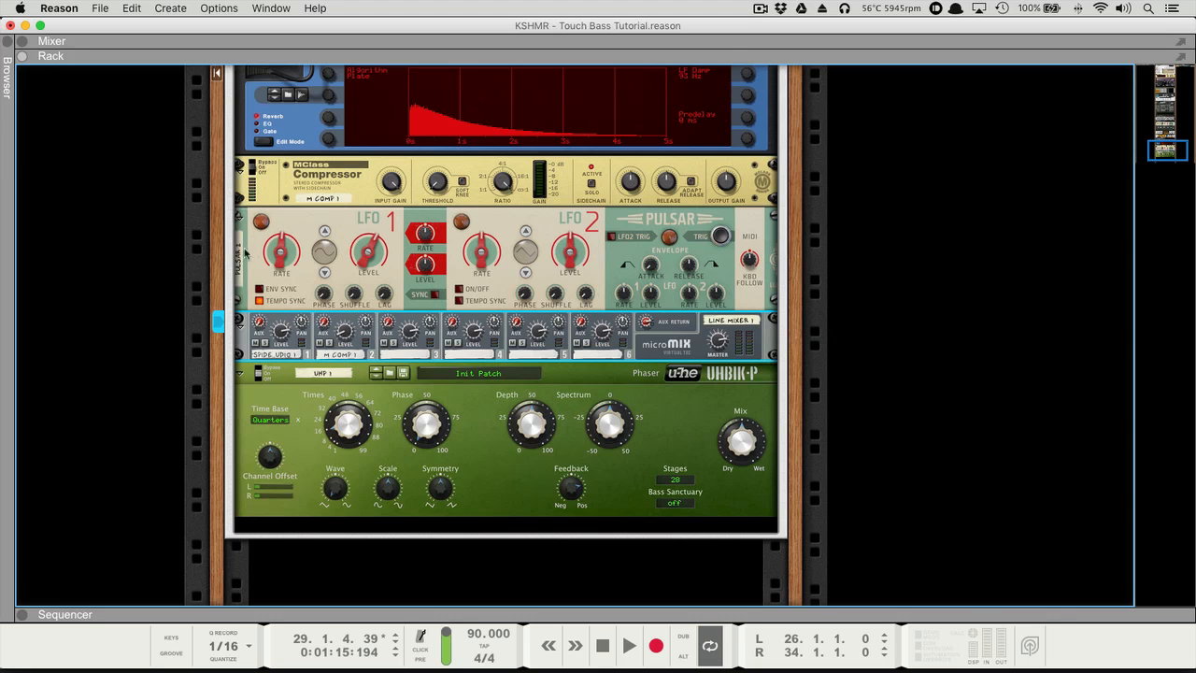
scroll(272, 256, "up", 3)
scroll(273, 256, "down", 3)
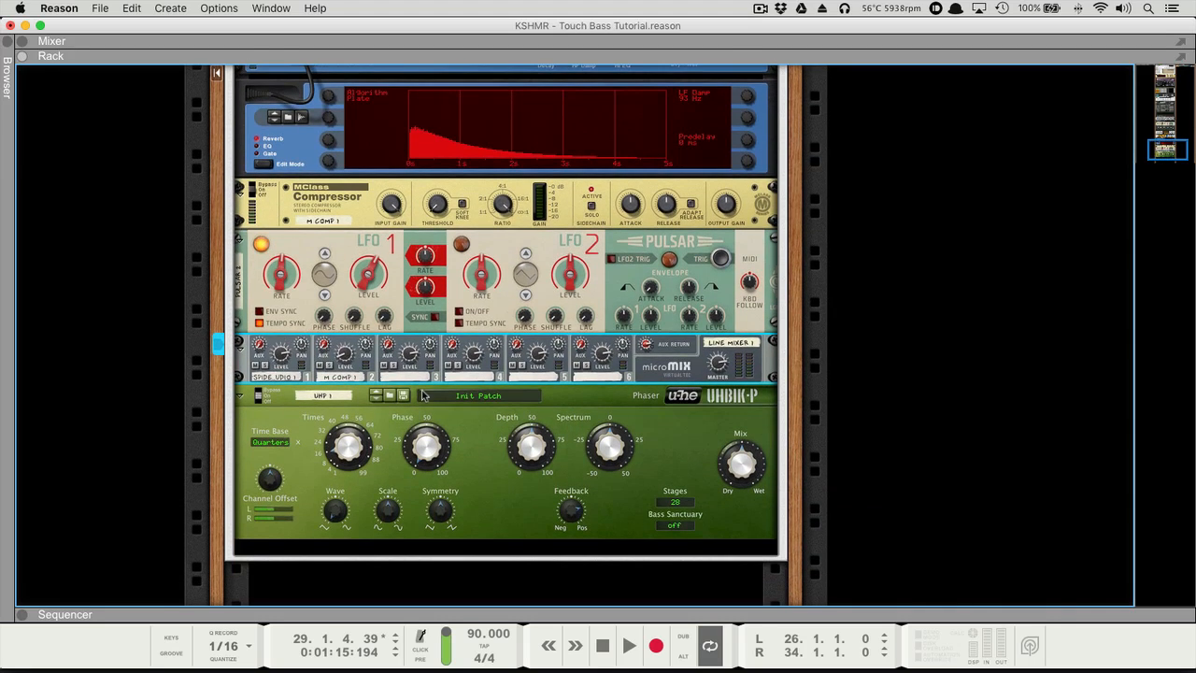
left_click(584, 395)
scroll(584, 394, "up", 1)
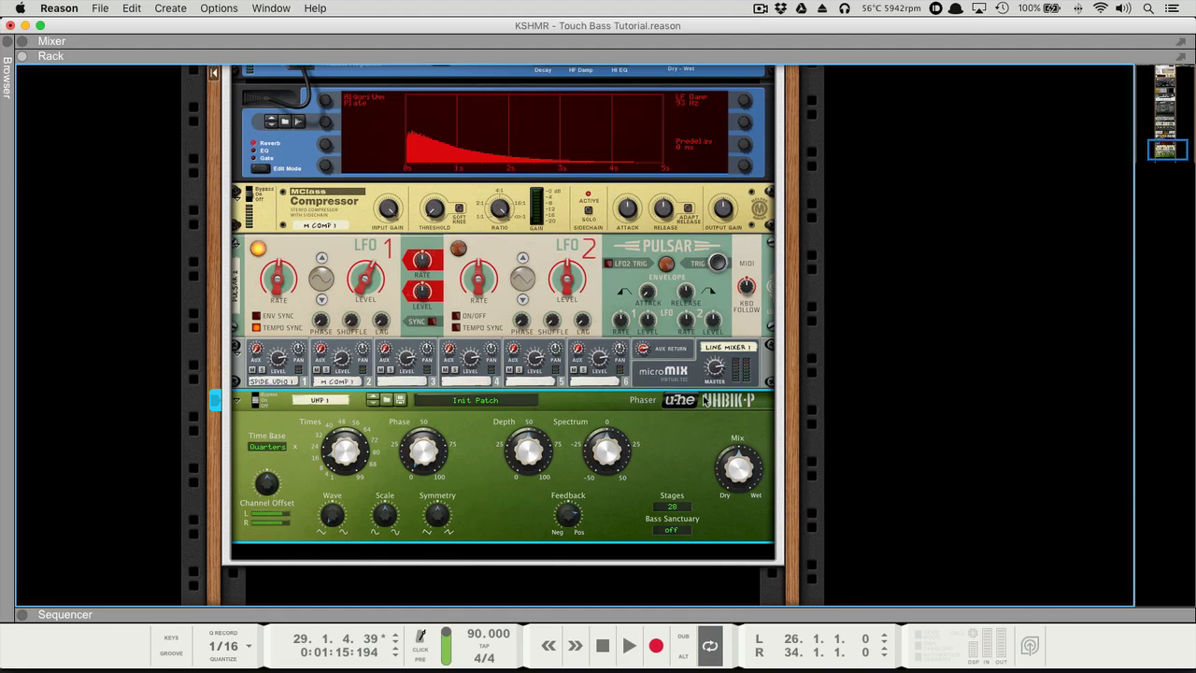
scroll(666, 407, "up", 5)
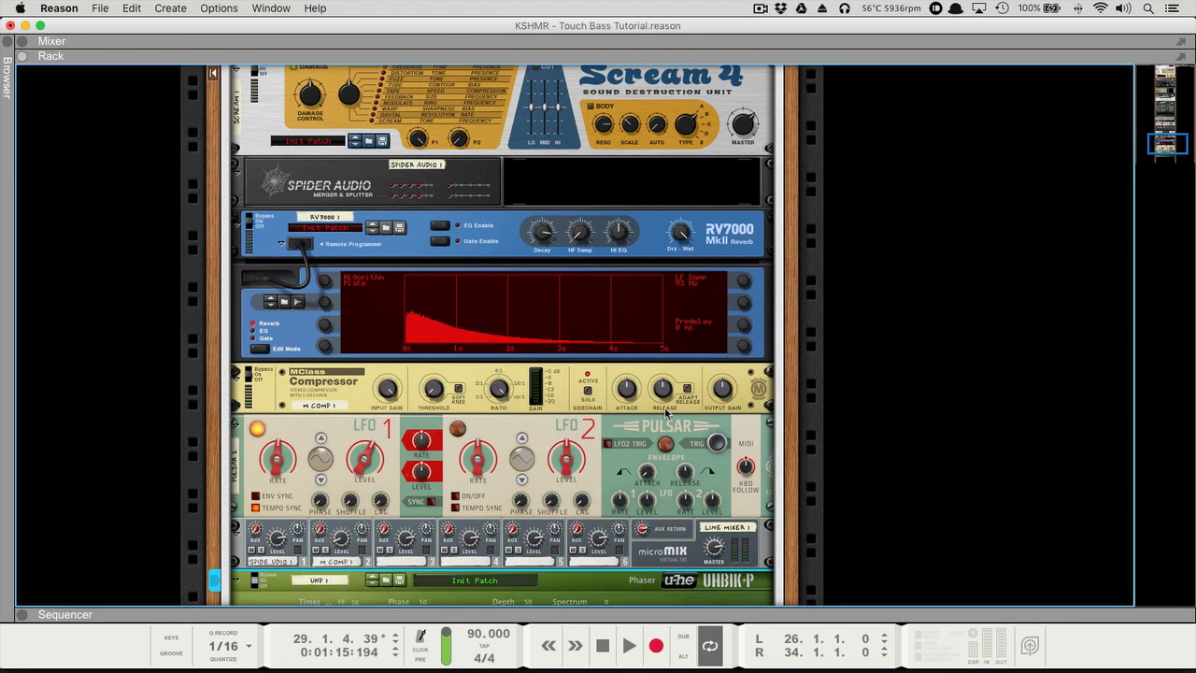
left_click(762, 357)
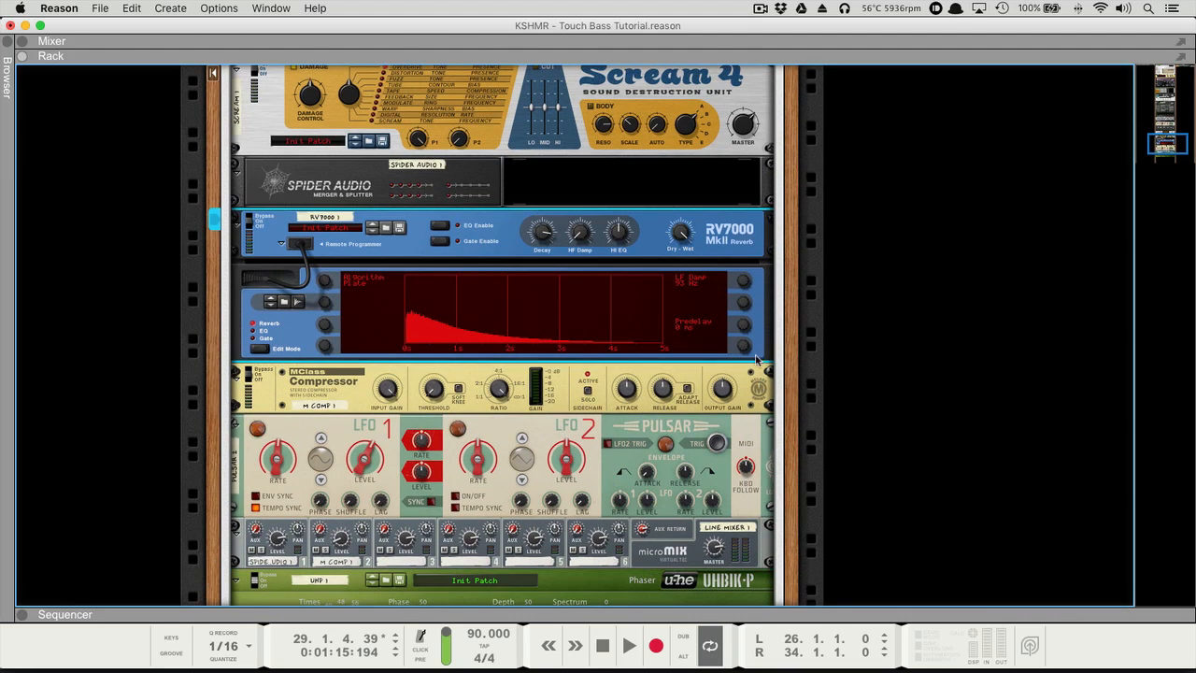
right_click(762, 358)
mouse_move(816, 386)
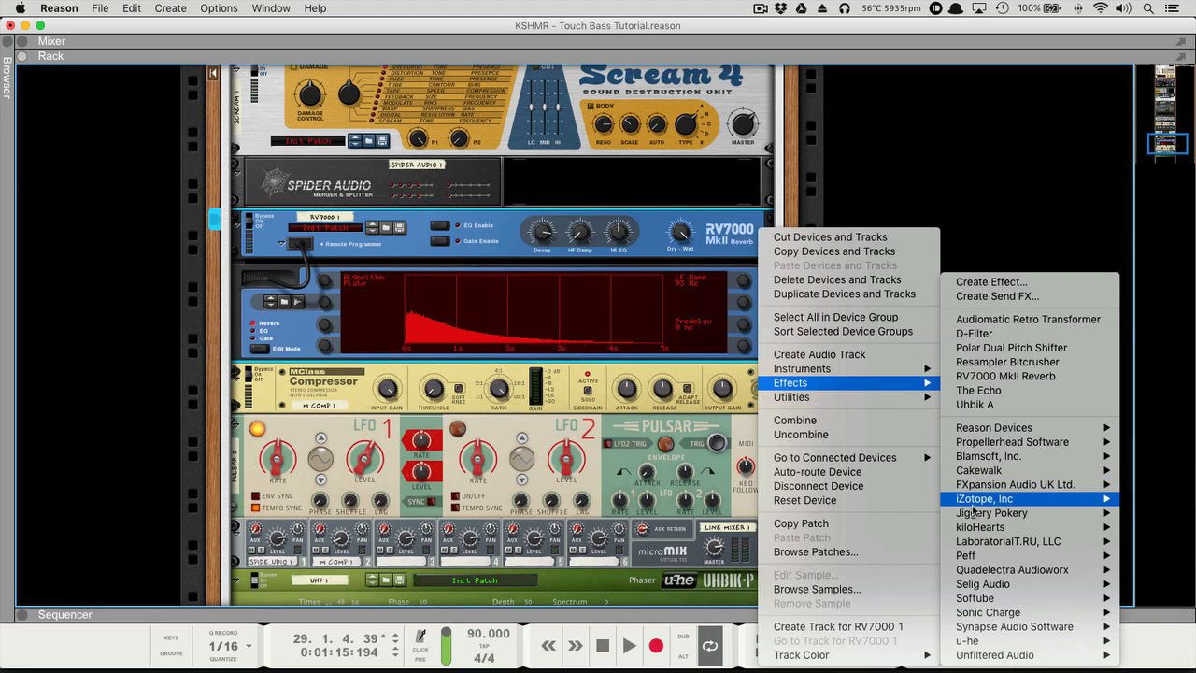
left_click(1137, 544)
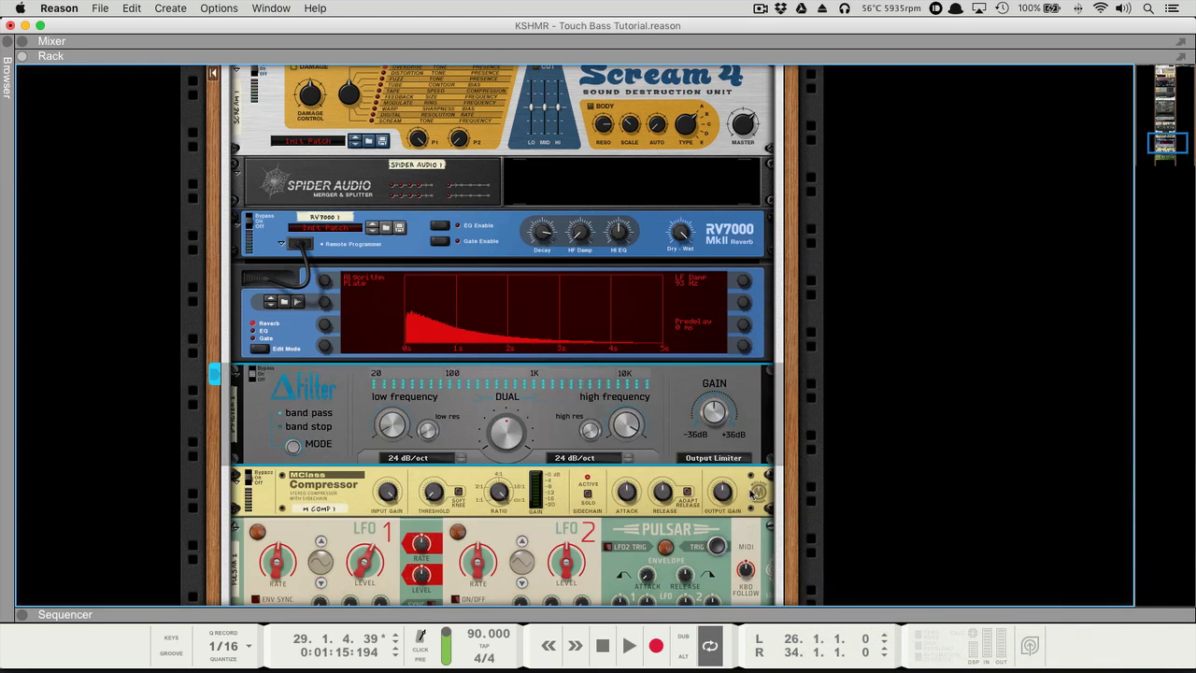
- Cable the RV7000's audio output through the D-Filter and into the MClass Compressor's audio input
key("Tab")
left_click_drag(587, 234, 375, 489)
scroll(354, 407, "down", 1)
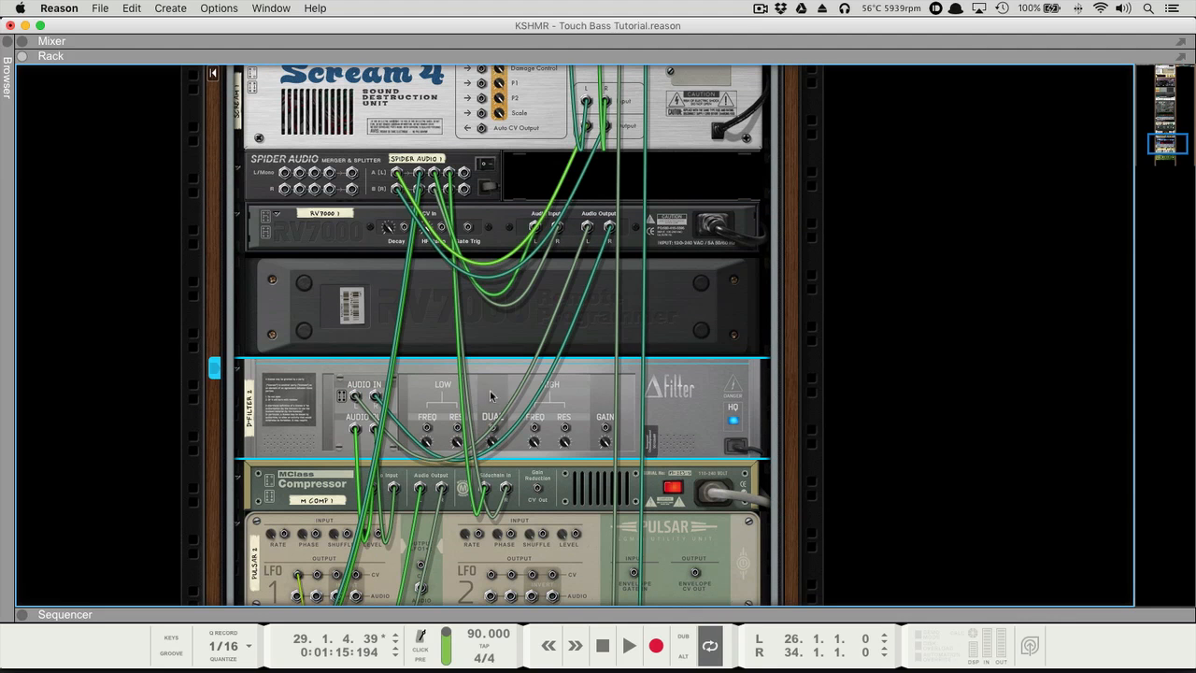
key("Tab")
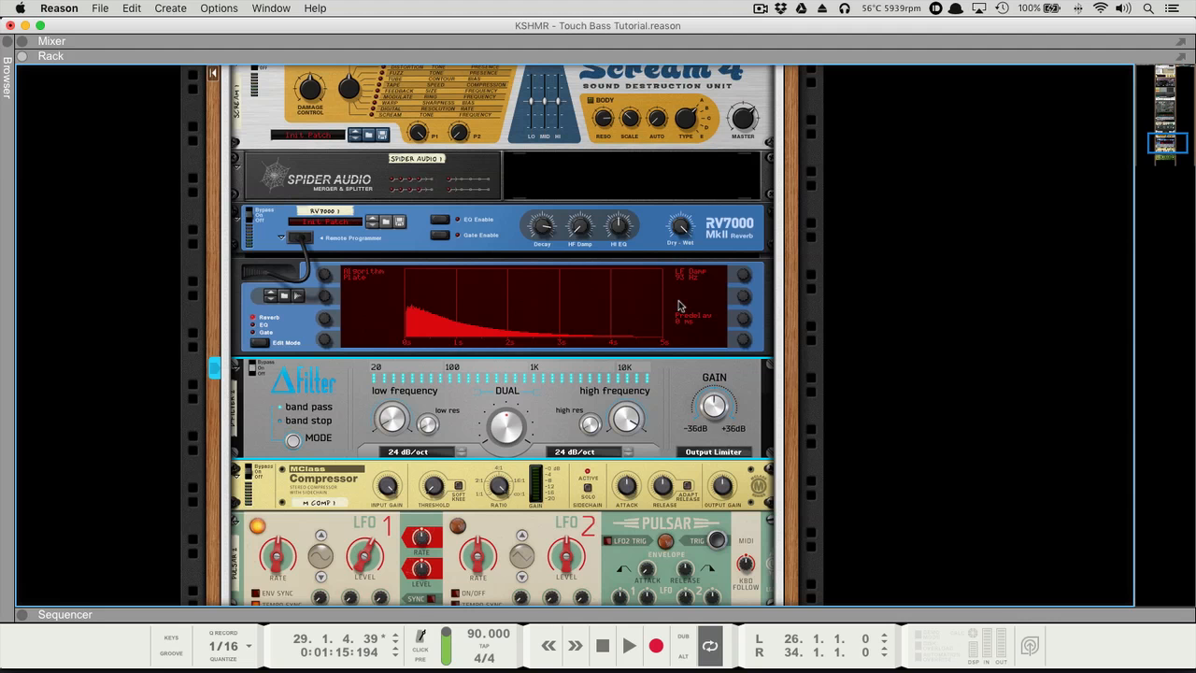
- Raise the D-Filter's low frequency to about 376 Hz to remove the reverb's low end
left_click(738, 241)
left_click(559, 385)
scroll(559, 385, "down", 5)
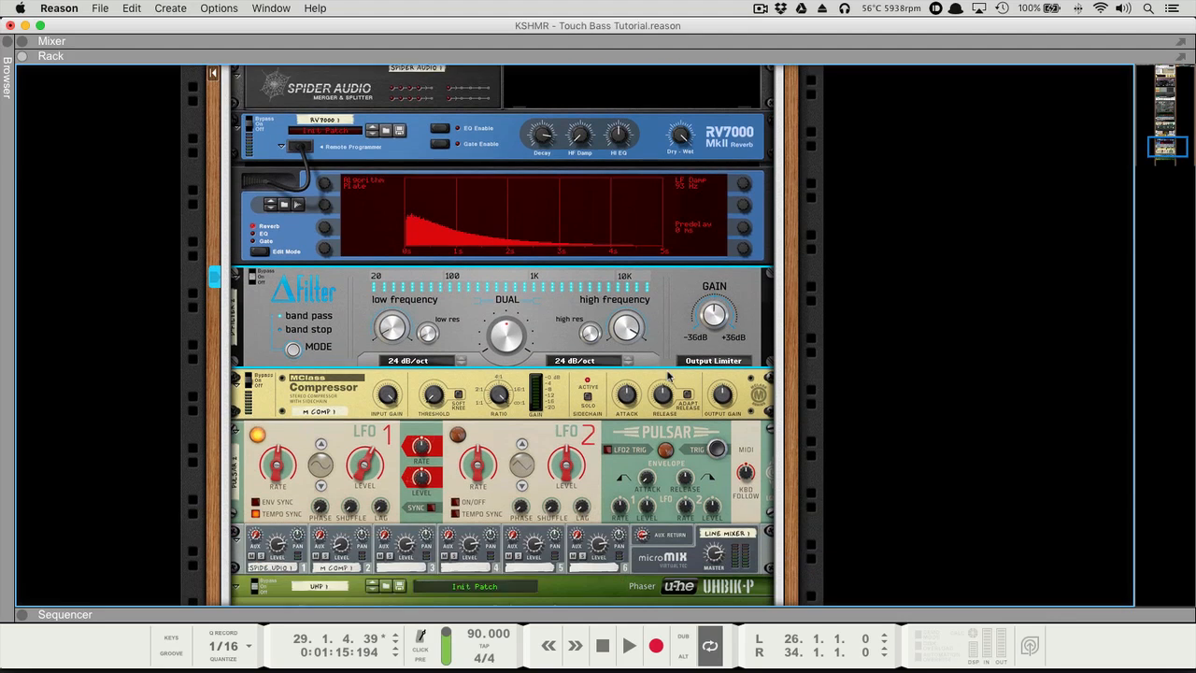
left_click(558, 385)
left_click(467, 301)
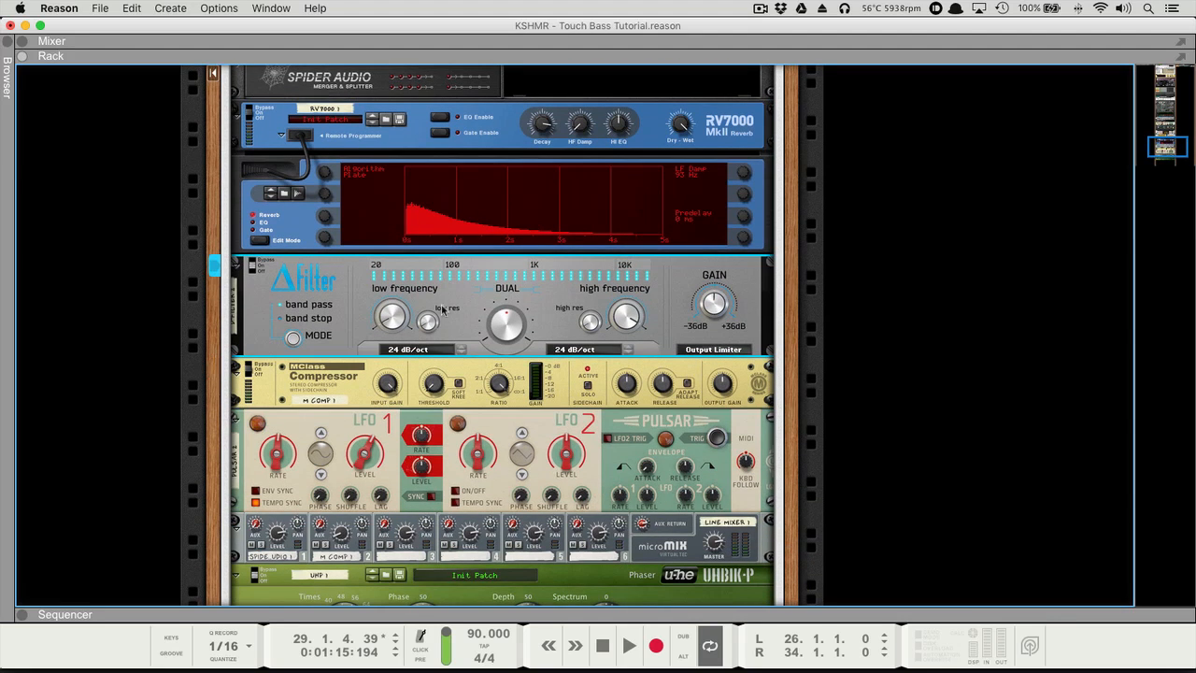
left_click_drag(393, 317, 394, 292)
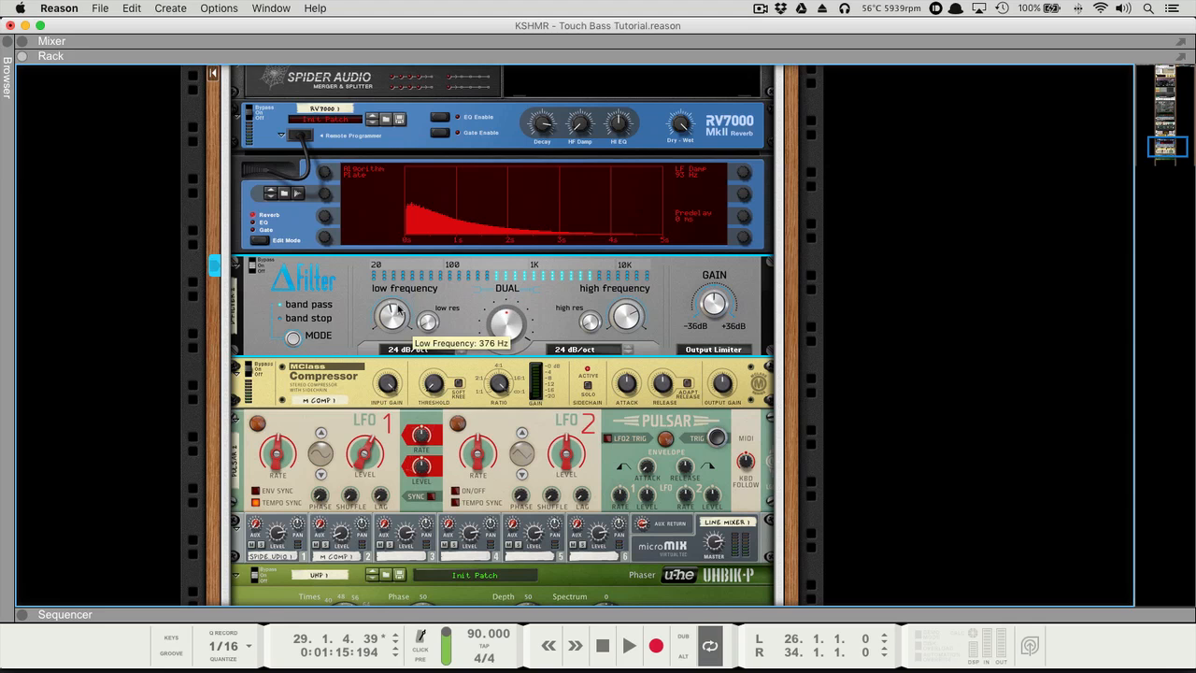
- Review the effects chain from Scream 4 through the RV7000 and D-Filter to the MClass Compressor
scroll(586, 411, "down", 4)
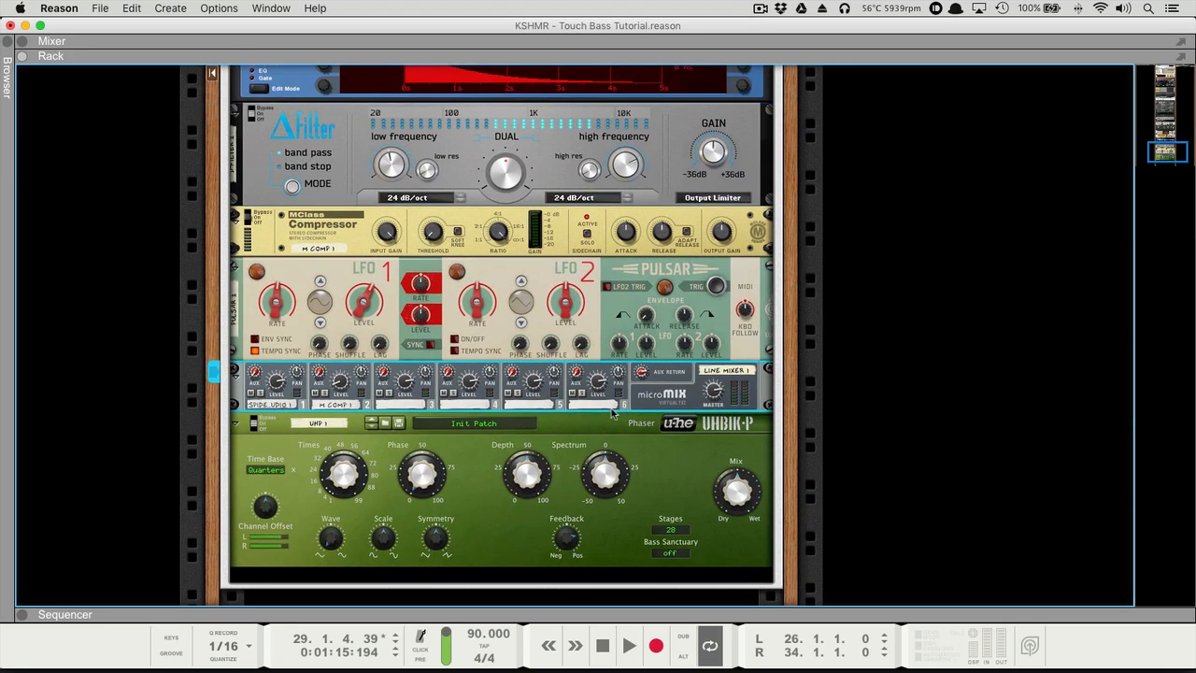
scroll(586, 411, "down", 2)
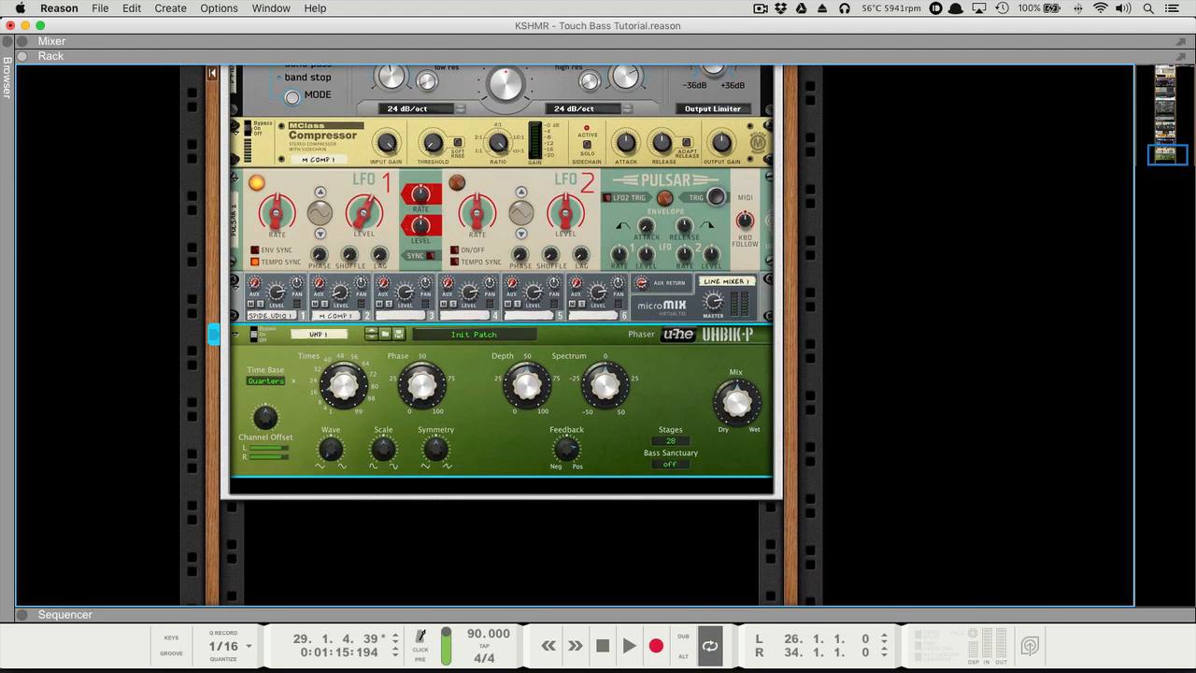
scroll(566, 339, "up", 10)
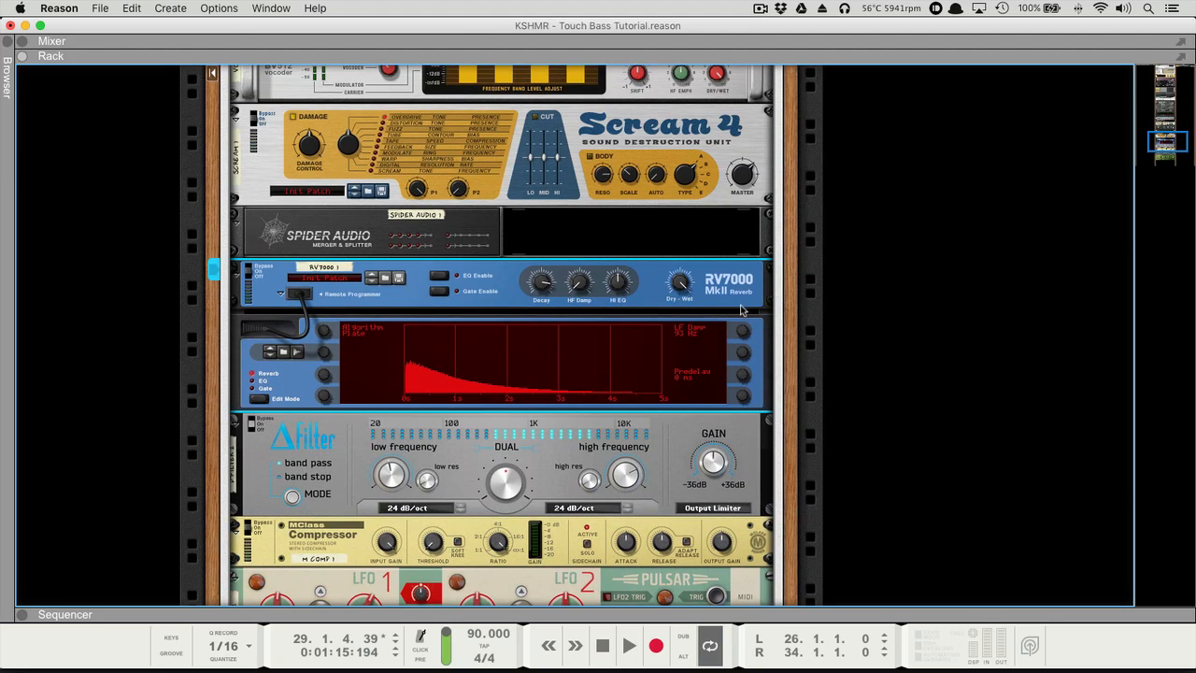
left_click(554, 171)
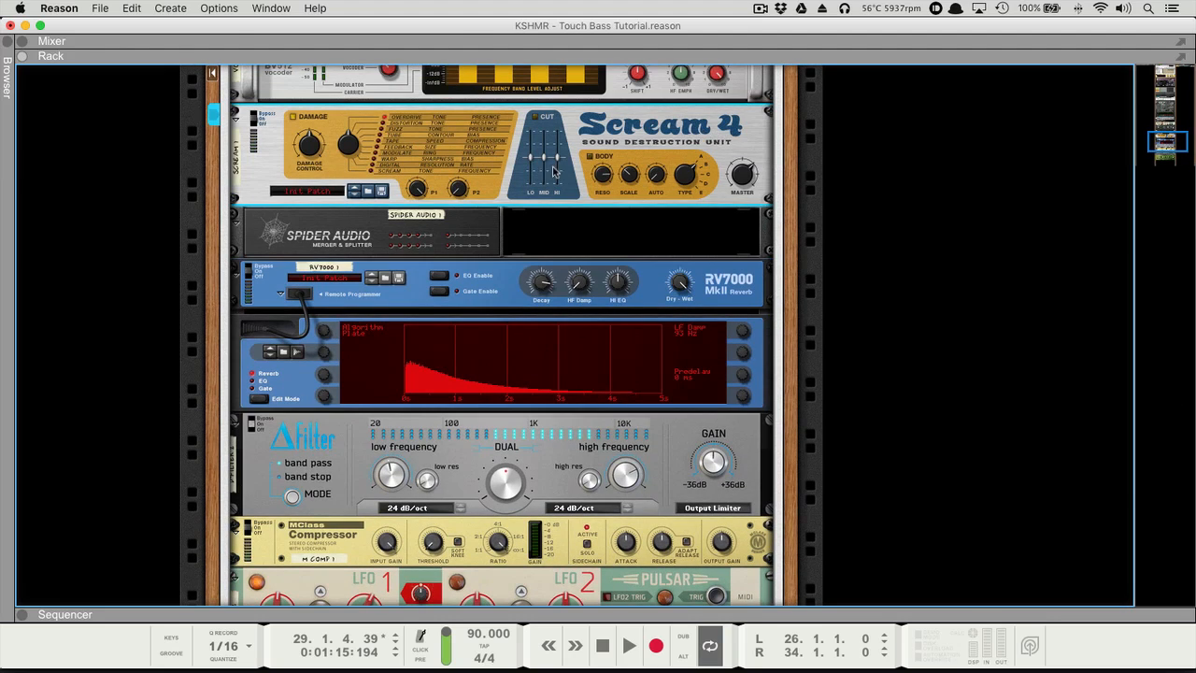
left_click(750, 275)
scroll(748, 275, "down", 6)
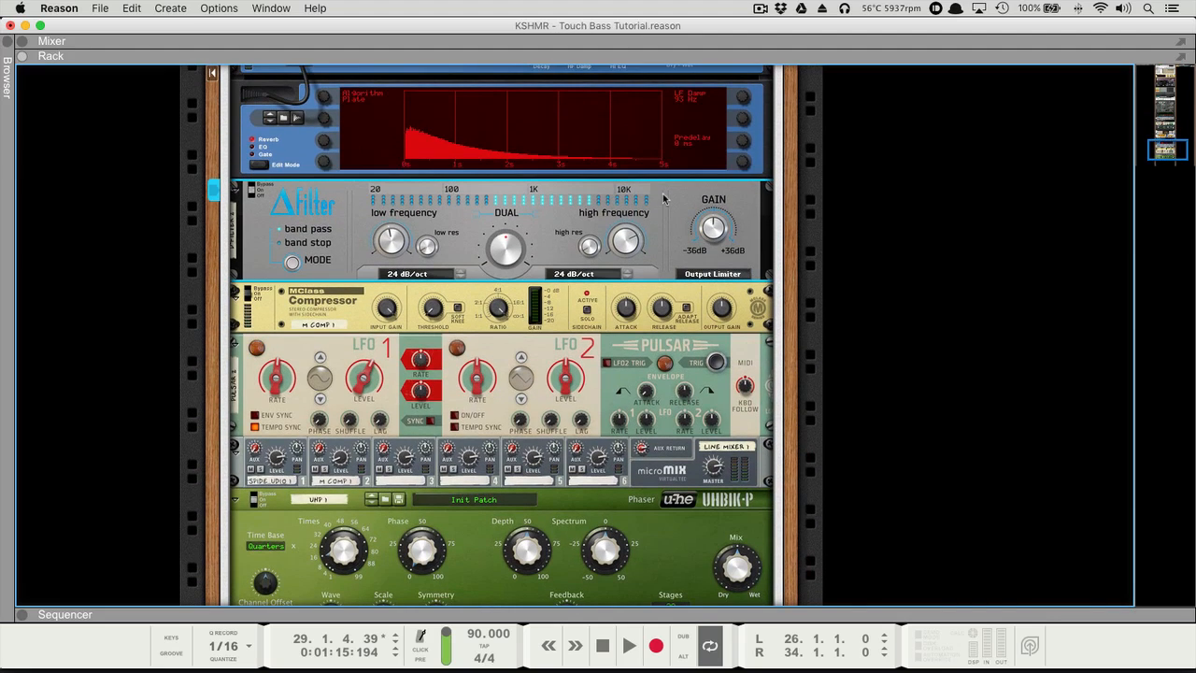
left_click(602, 297)
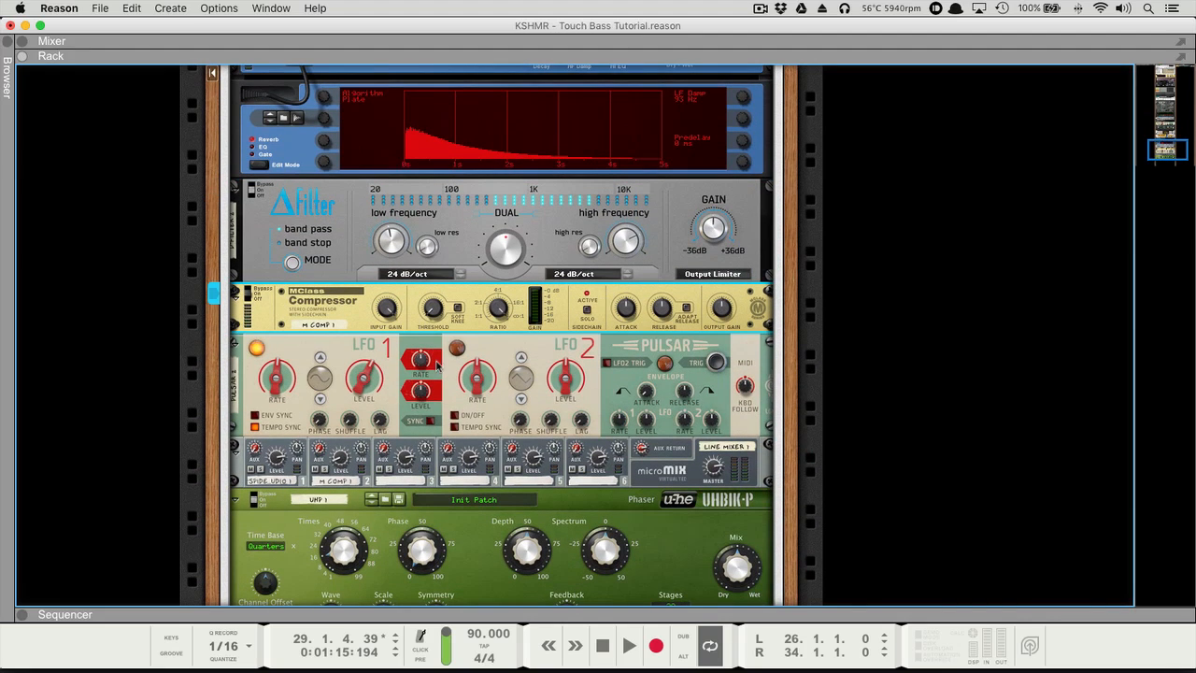
- Fold the Pulsar Dual LFO and check the routing from the Line Mixer into the phaser
left_click(235, 346)
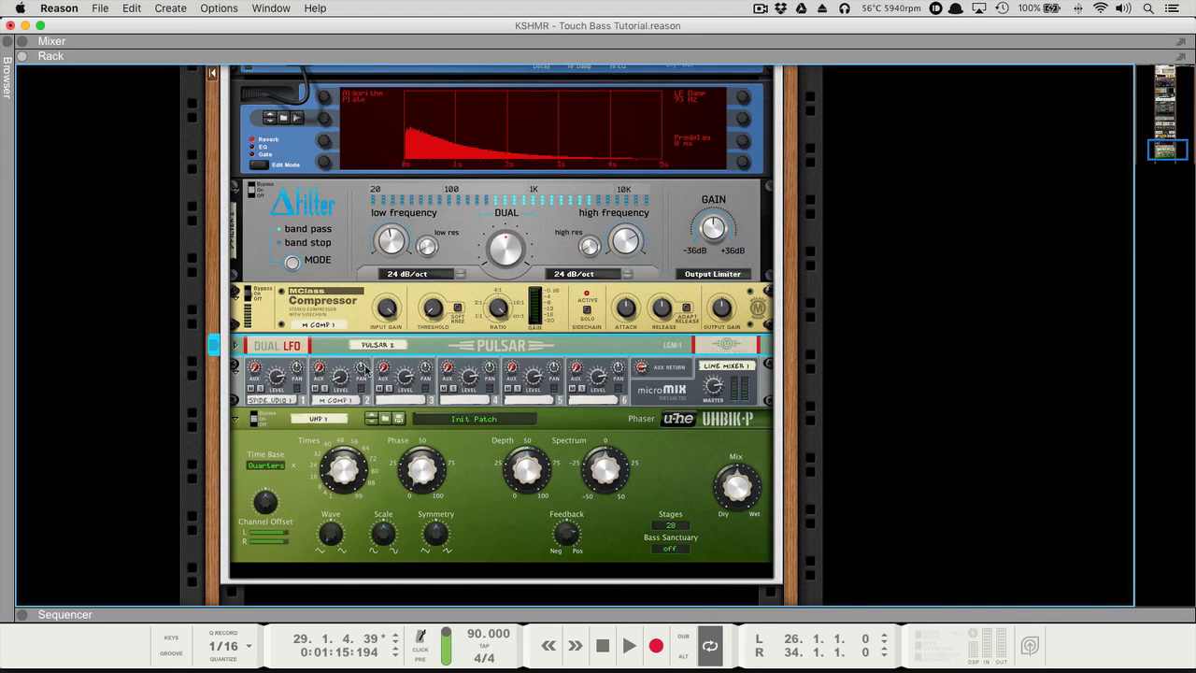
scroll(361, 367, "down", 3)
left_click(699, 341)
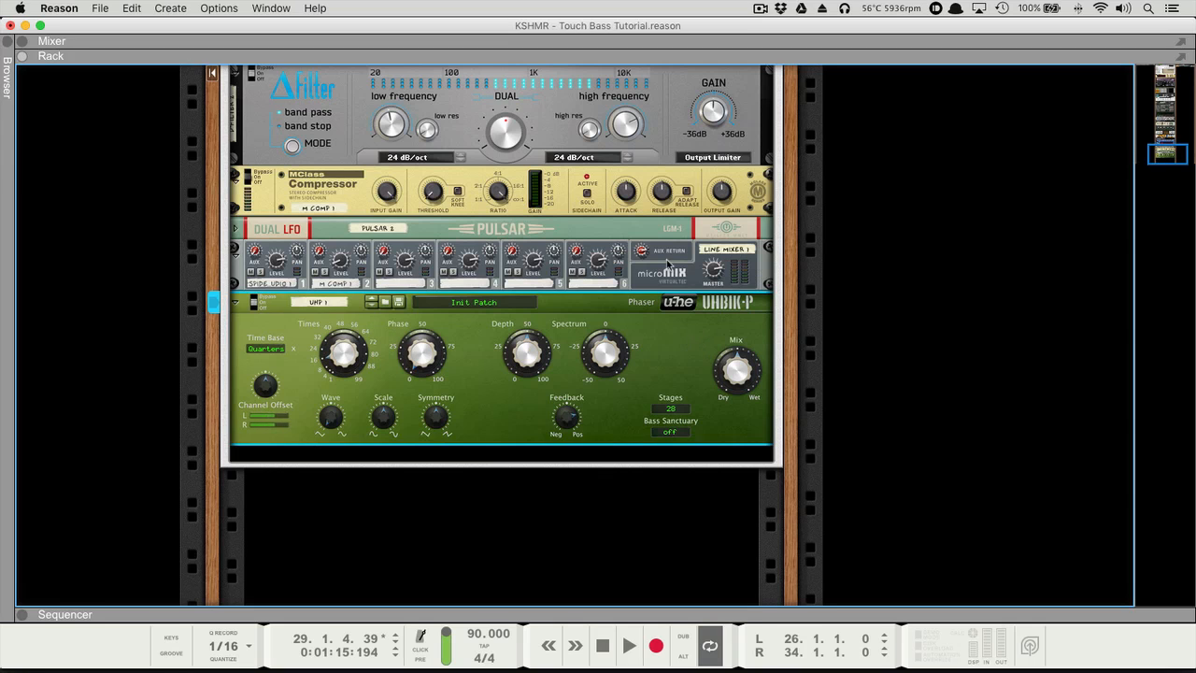
left_click(672, 268)
left_click(697, 357)
key("Tab")
key("Tab")
- Set the Uhbik-P's Stages to 14 and its Bass Sanctuary to high
left_click(659, 411)
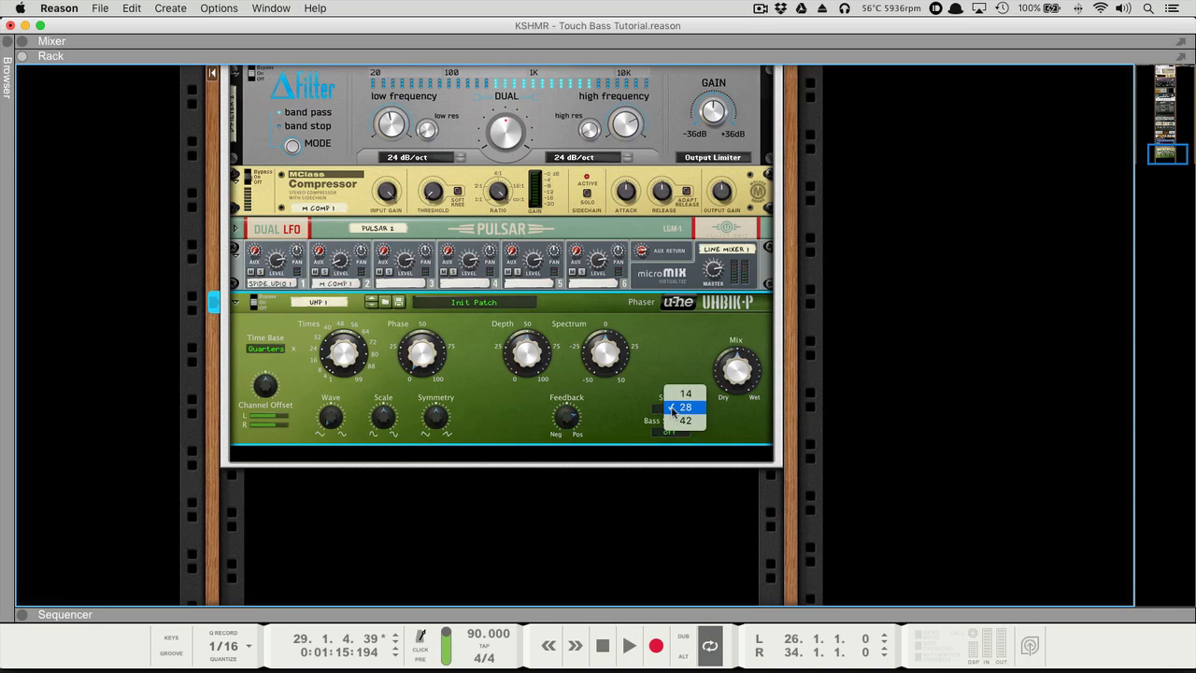
left_click(671, 395)
left_click(669, 432)
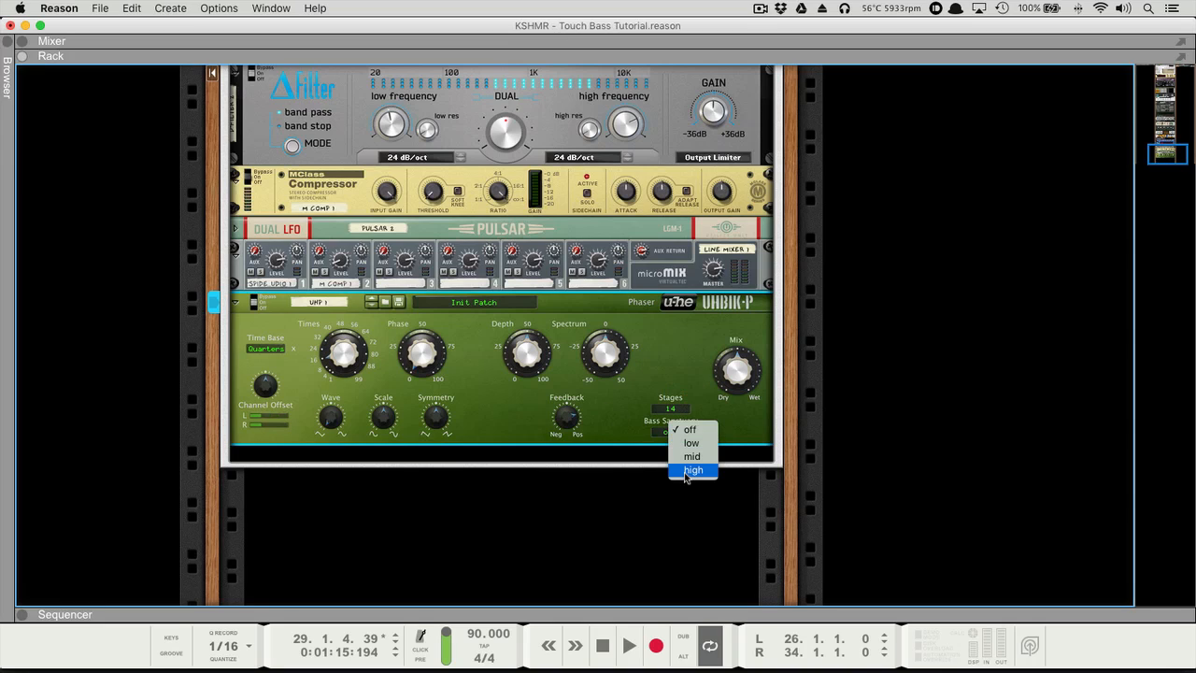
left_click(687, 470)
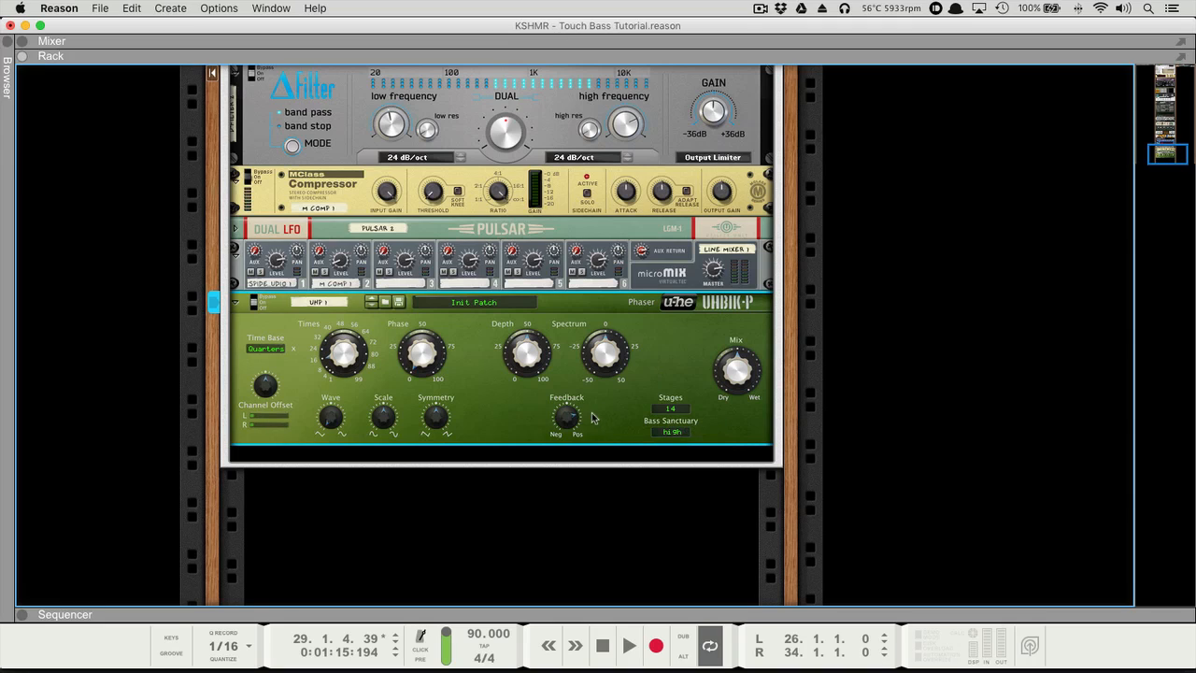
- Fine-tune the Uhbik-P's Spectrum and Depth amounts
mouse_move(564, 423)
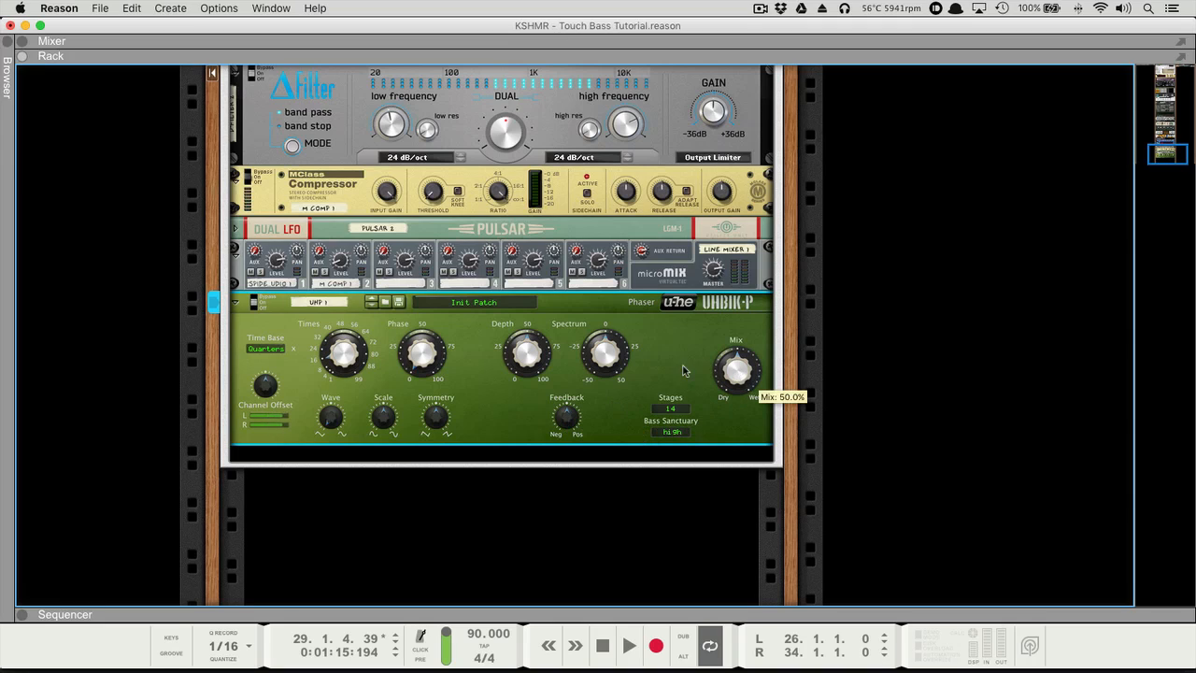
mouse_move(608, 351)
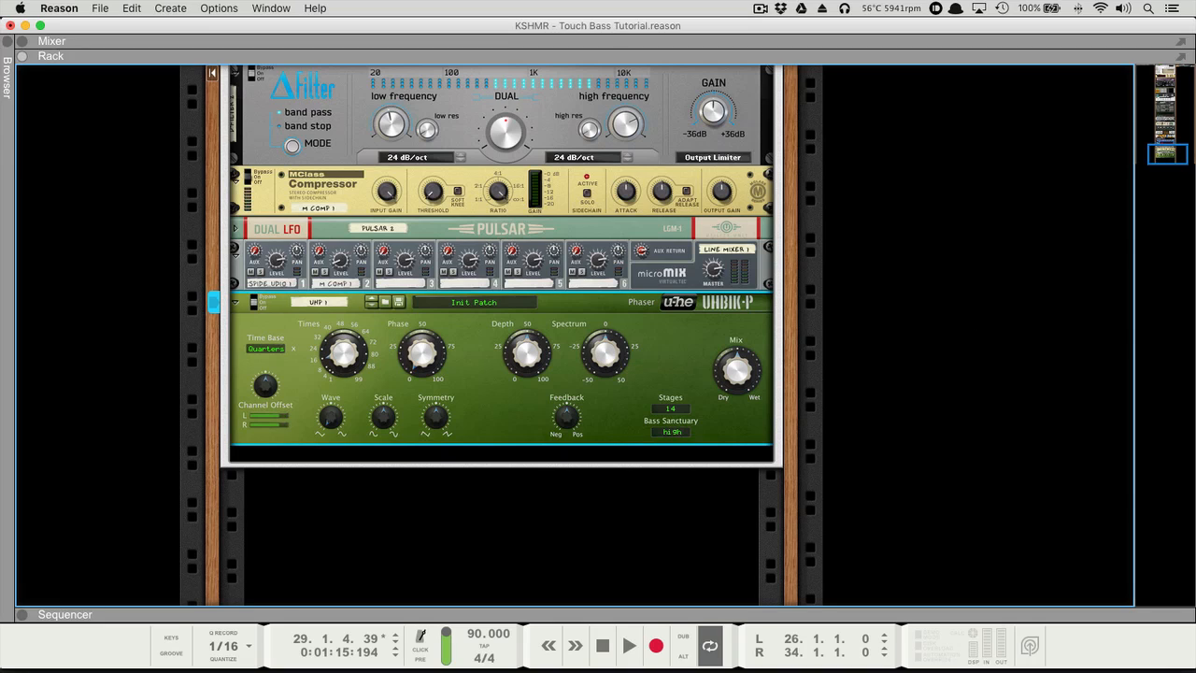
left_click(602, 356)
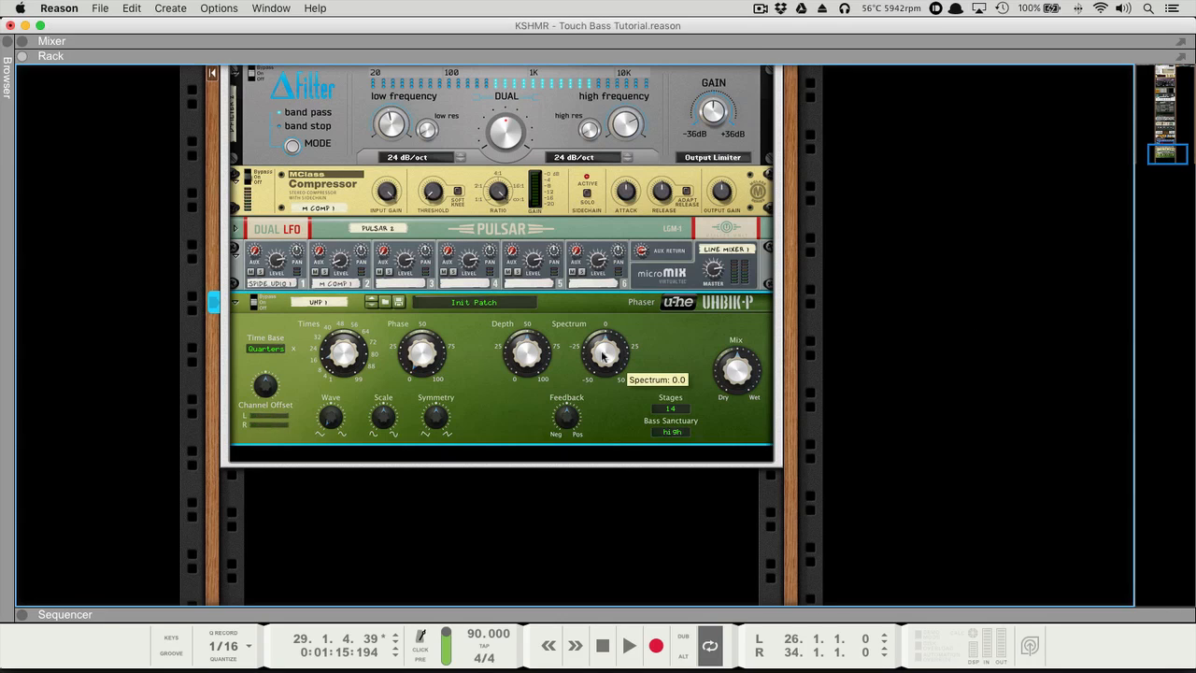
left_click_drag(605, 356, 605, 351)
mouse_move(531, 357)
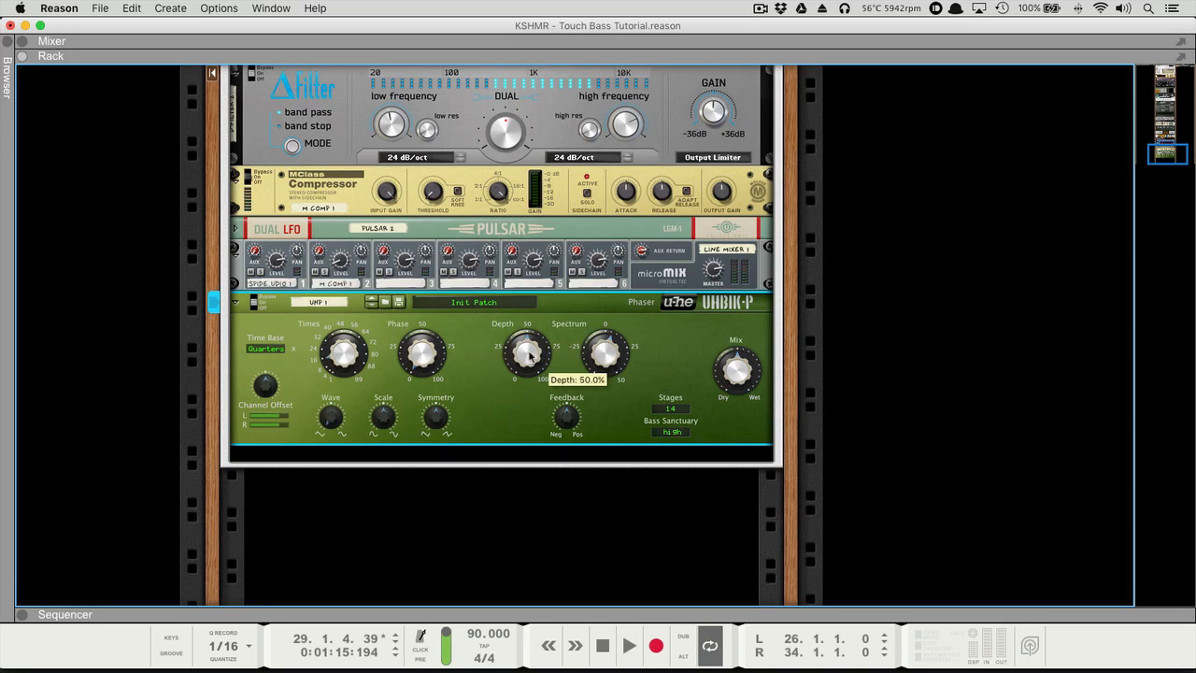
left_click_drag(533, 350, 534, 360)
- Set the Uhbik-P's Time Base to 1/x and lower its Mix to about 20%
left_click(277, 348)
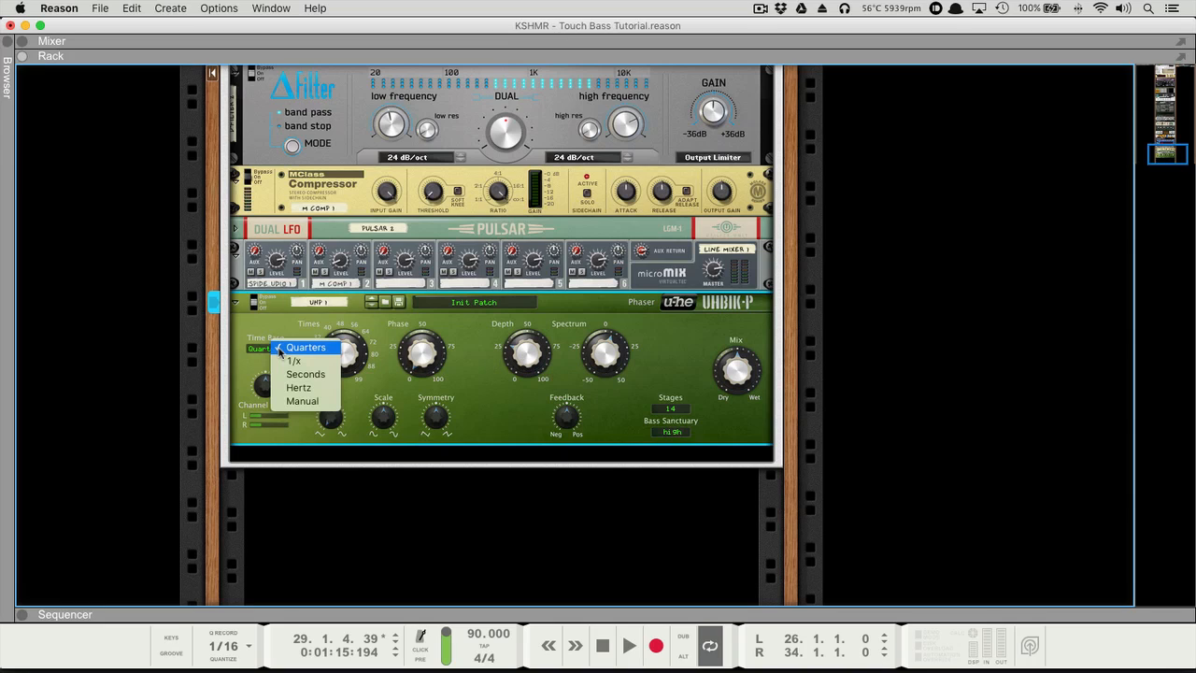
left_click(293, 361)
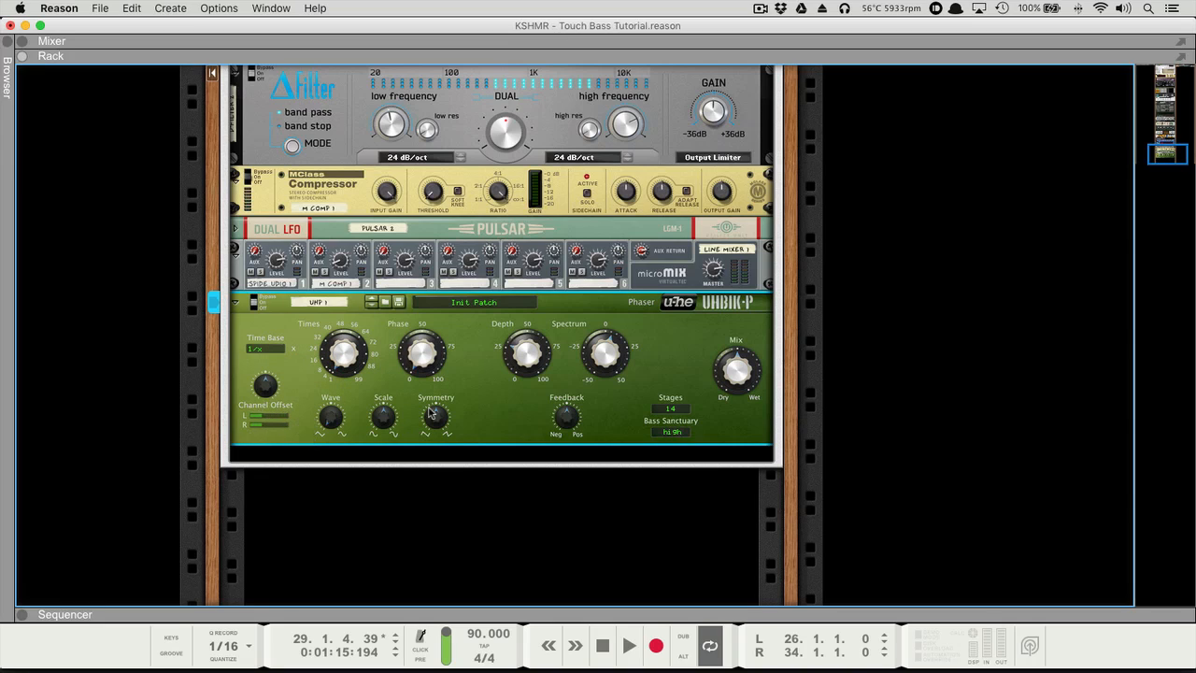
left_click_drag(737, 372, 736, 382)
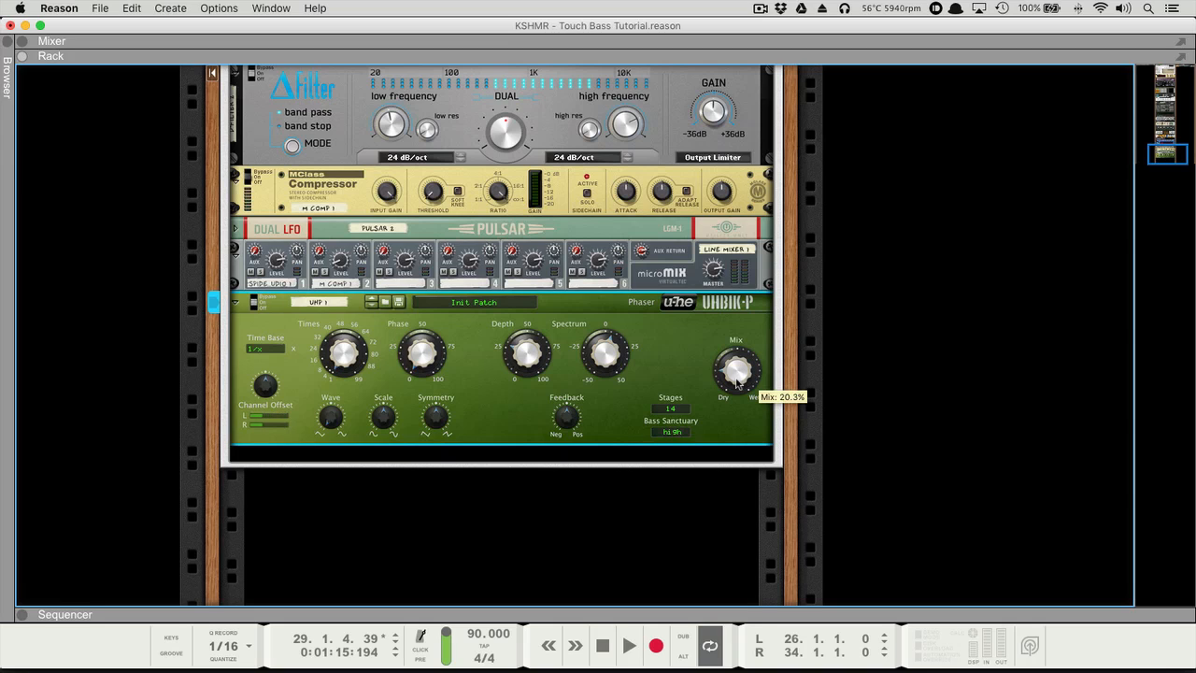
- Show the sequencer and play the song from bar 26 to audition the finished bass in the mix
scroll(655, 369, "down", 1)
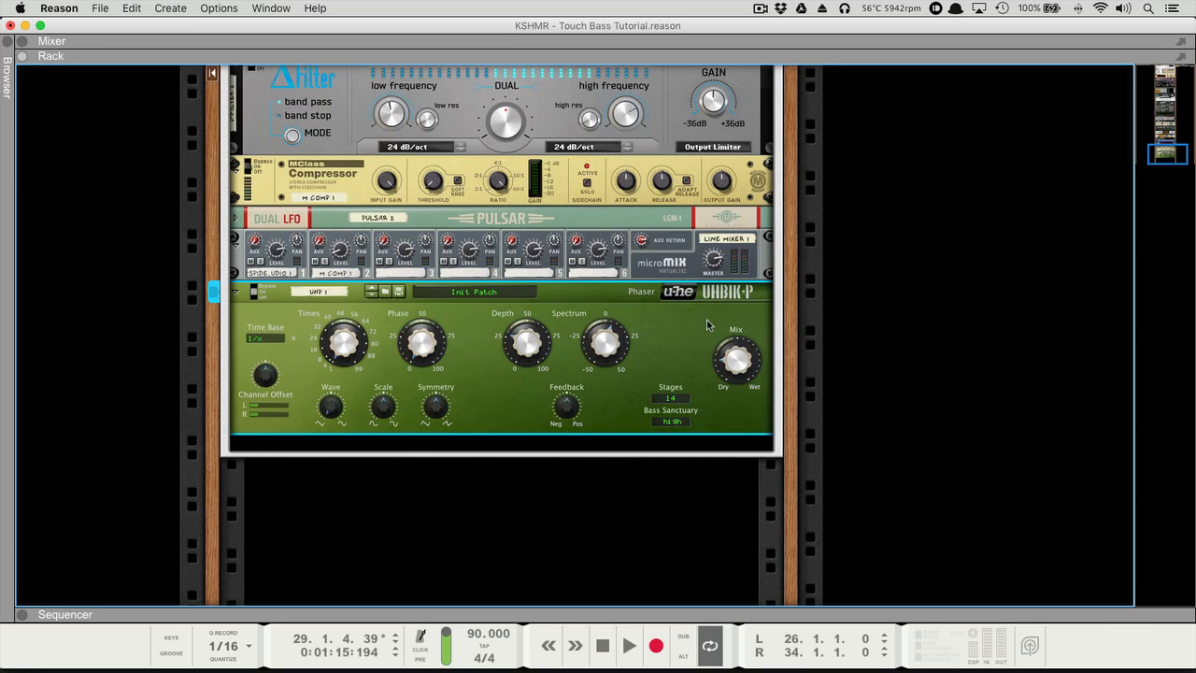
key("F7")
left_click(363, 128)
key("space")
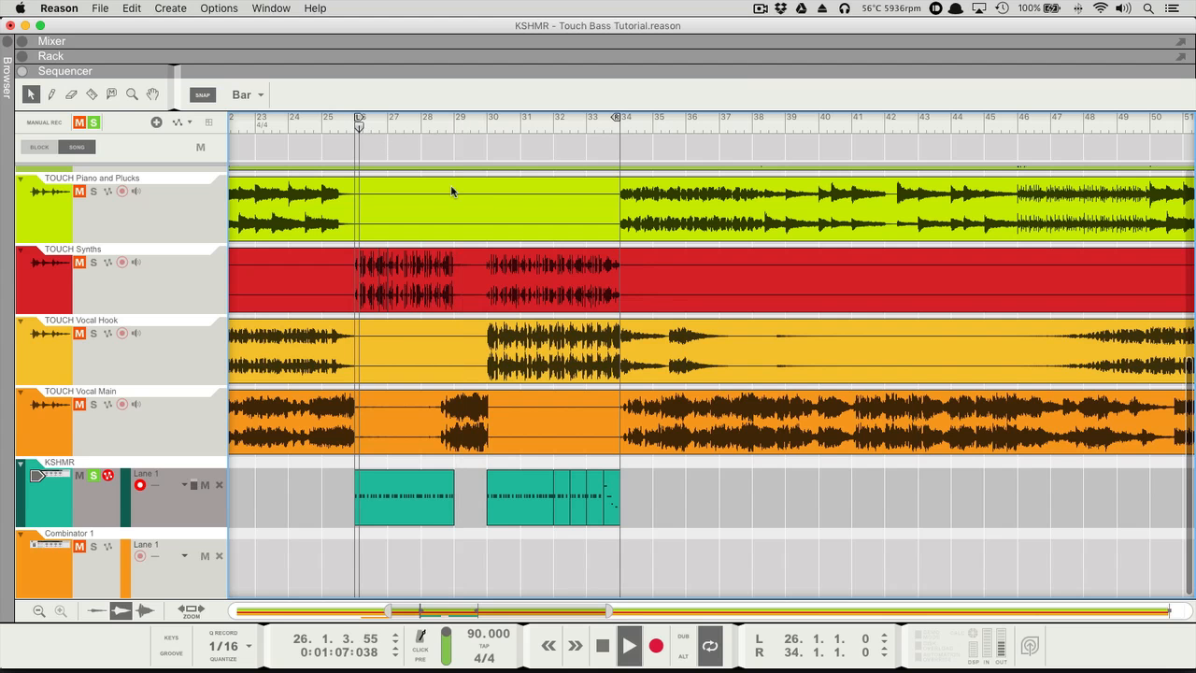
- Stop playback and add a D-Filter after the Uhbik-P at the end of the KSHMR Combinator
key("F6")
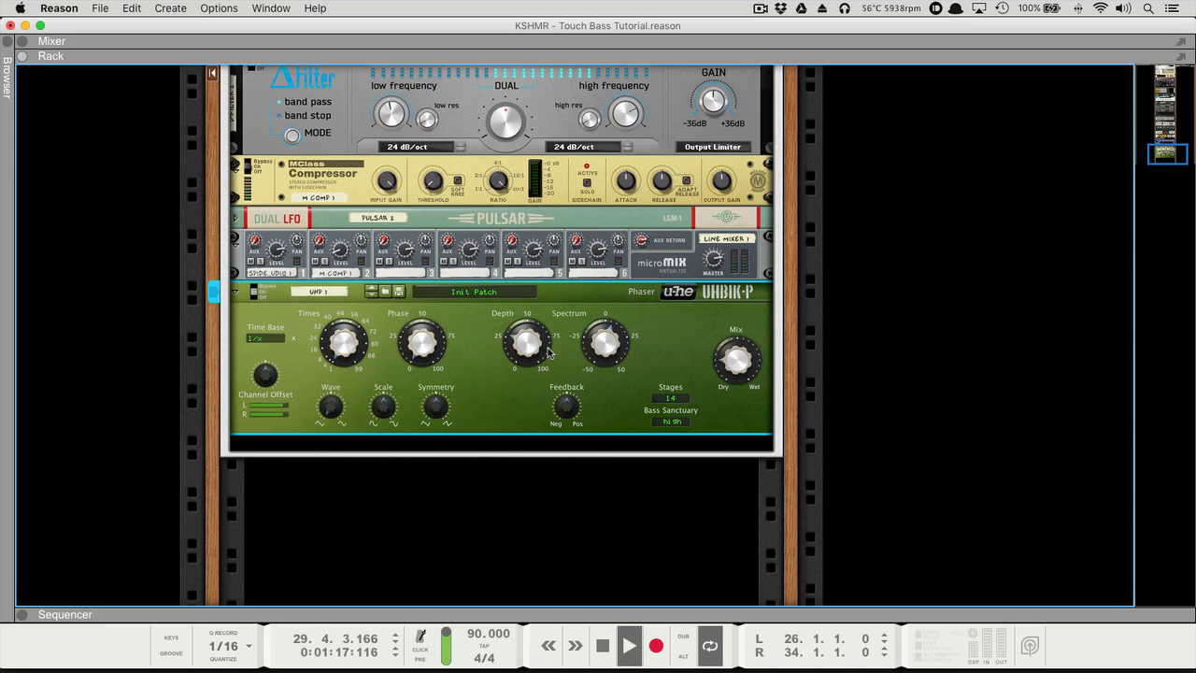
key("space")
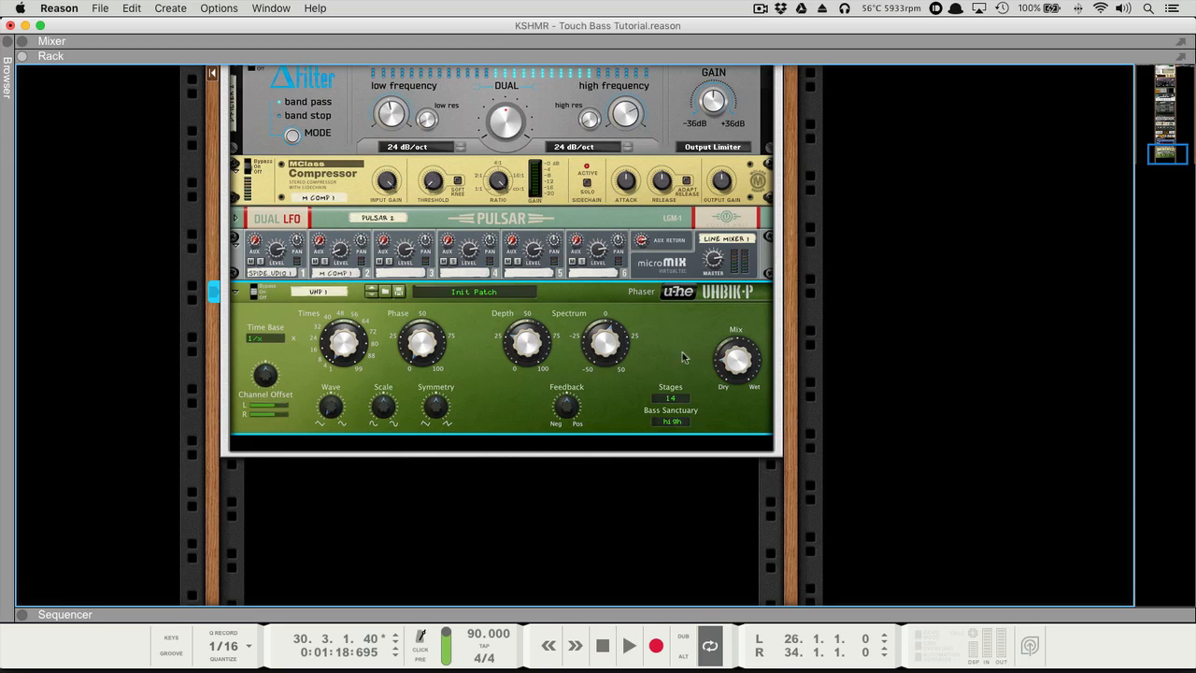
scroll(708, 441, "right", 1)
left_click(703, 446)
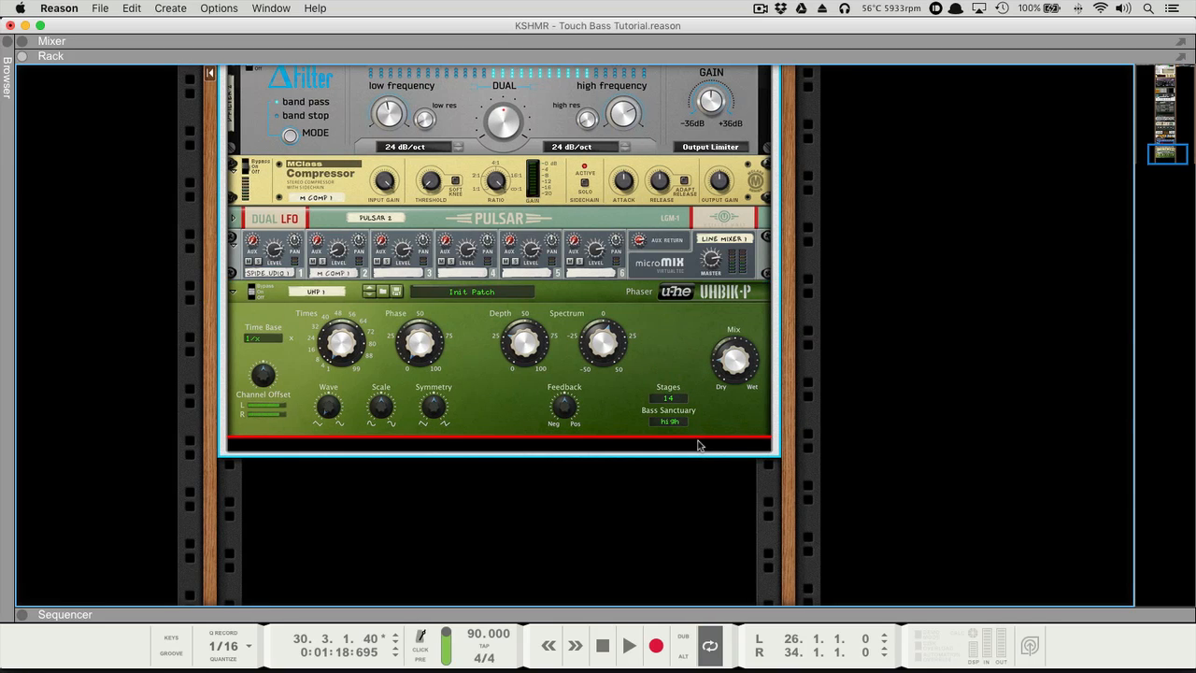
right_click(700, 445)
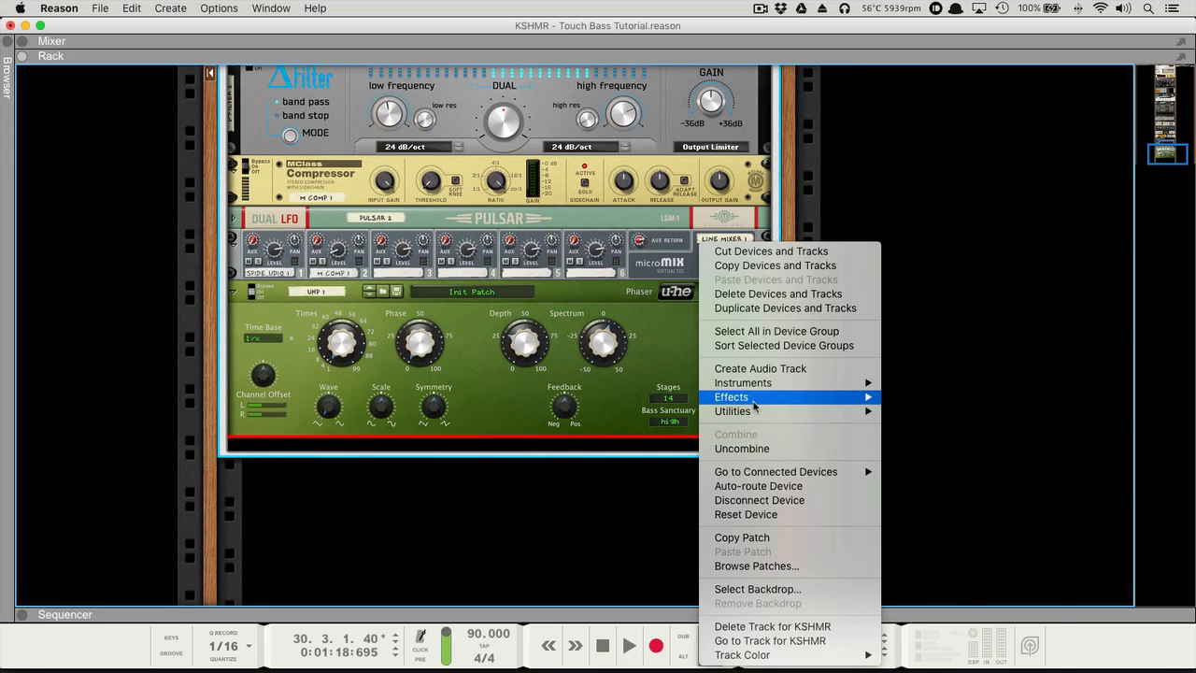
mouse_move(757, 400)
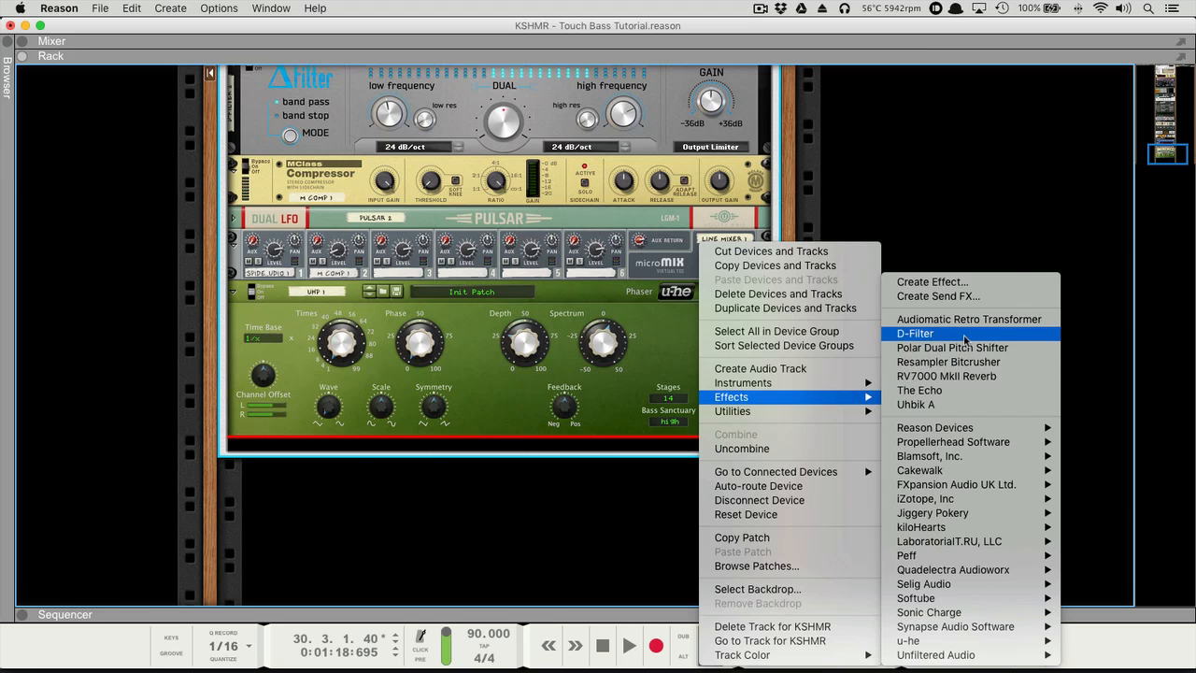
left_click(965, 336)
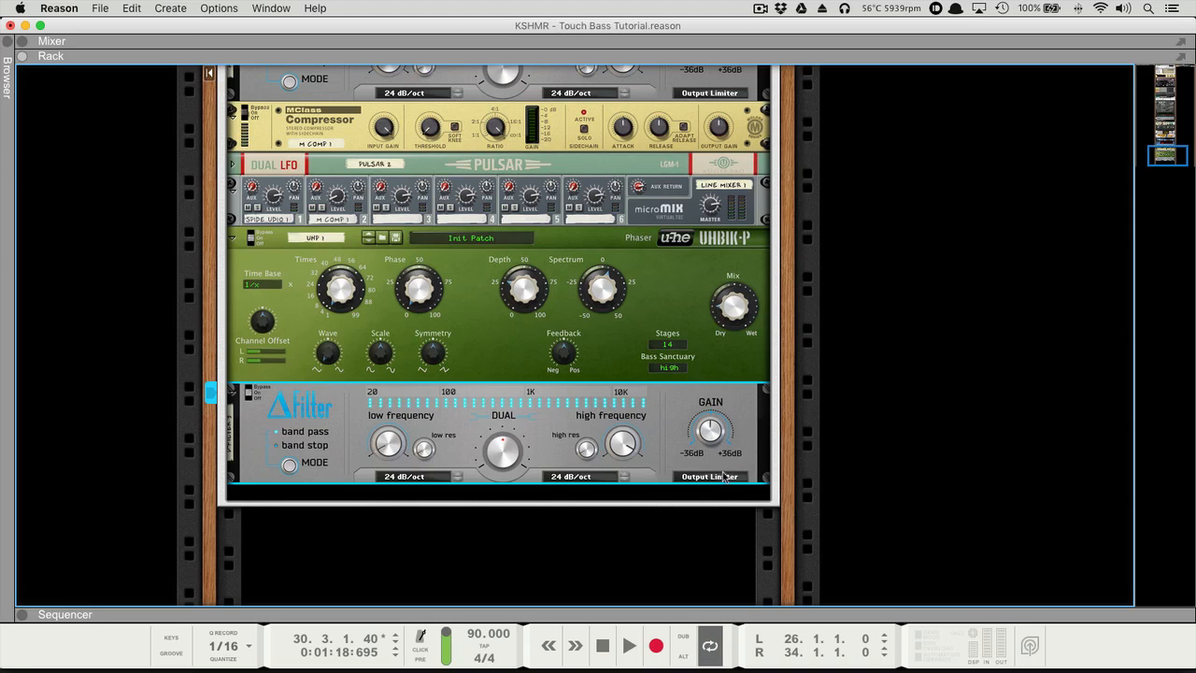
- Set the new D-Filter's output mode to Clean, its low frequency to about 108 Hz and its low slope to 96 dB/oct
left_click(724, 477)
left_click(740, 459)
mouse_move(387, 439)
left_click_drag(391, 444, 389, 432)
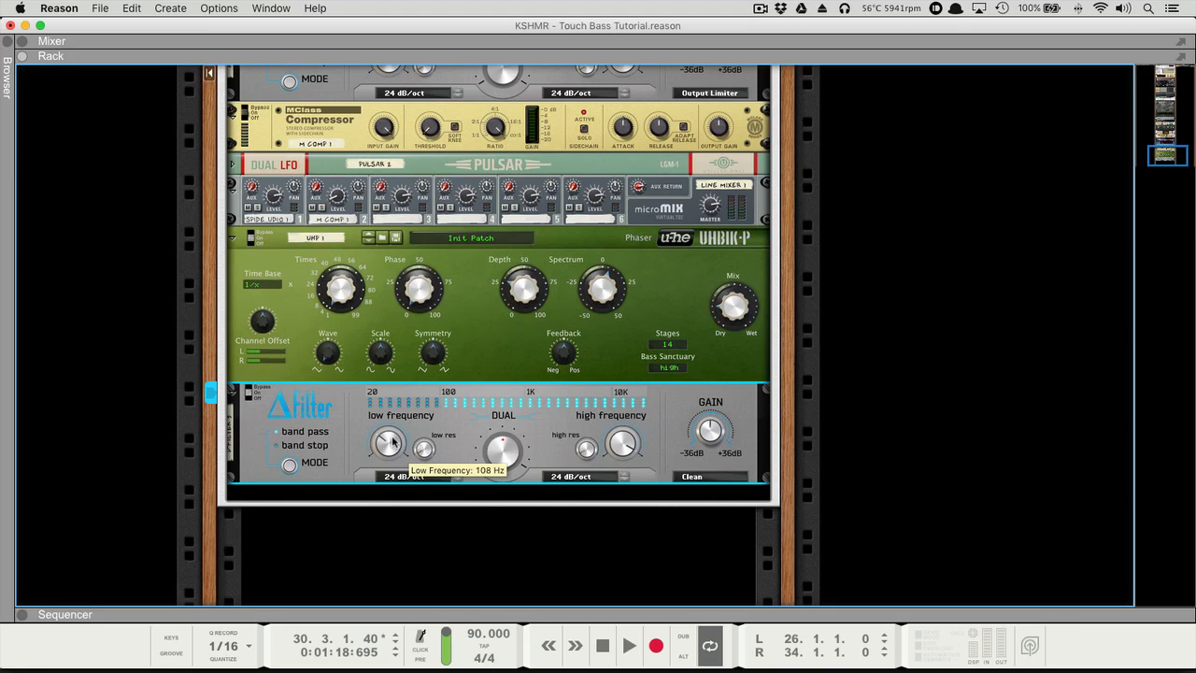
left_click(416, 476)
left_click(424, 512)
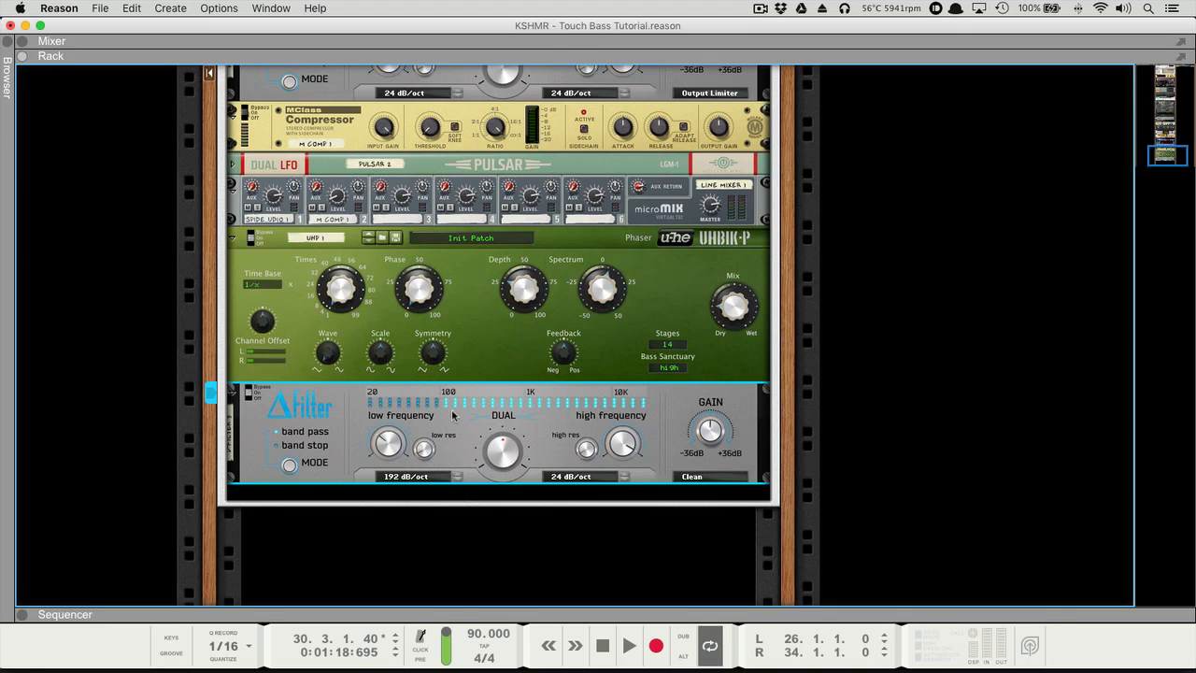
left_click(407, 477)
left_click(425, 462)
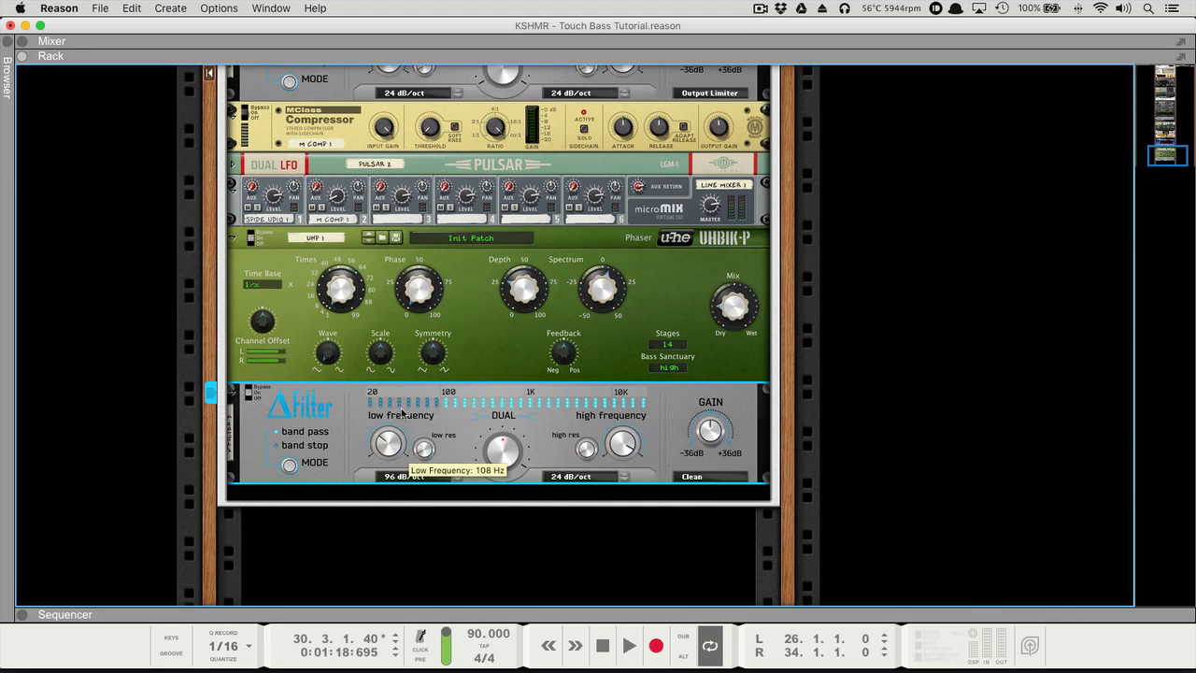
- Add an MClass Equalizer after the new D-Filter inside the Combinator
scroll(405, 425, "down", 1)
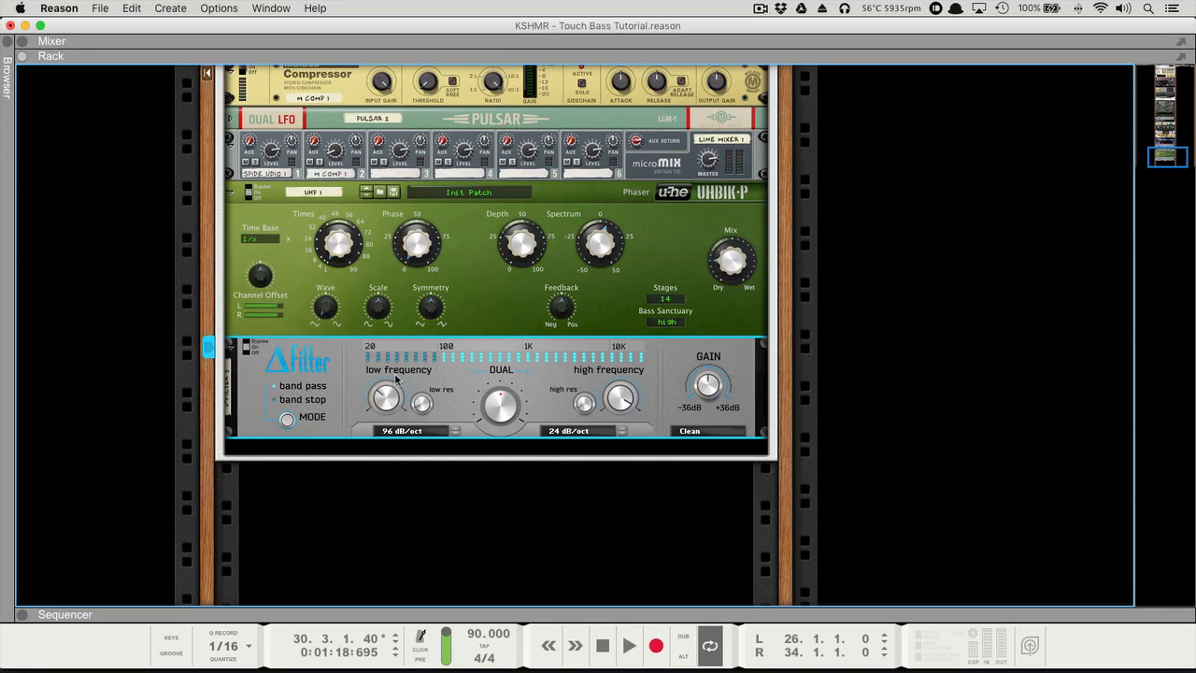
right_click(524, 436)
mouse_move(588, 440)
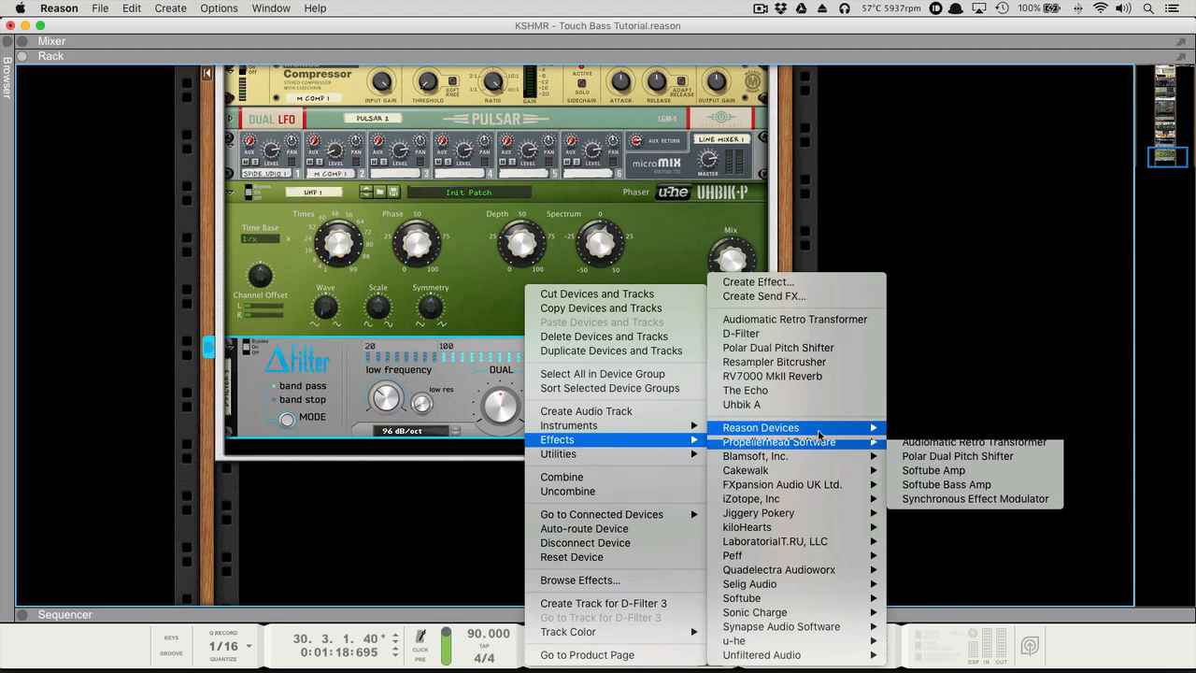
mouse_move(818, 434)
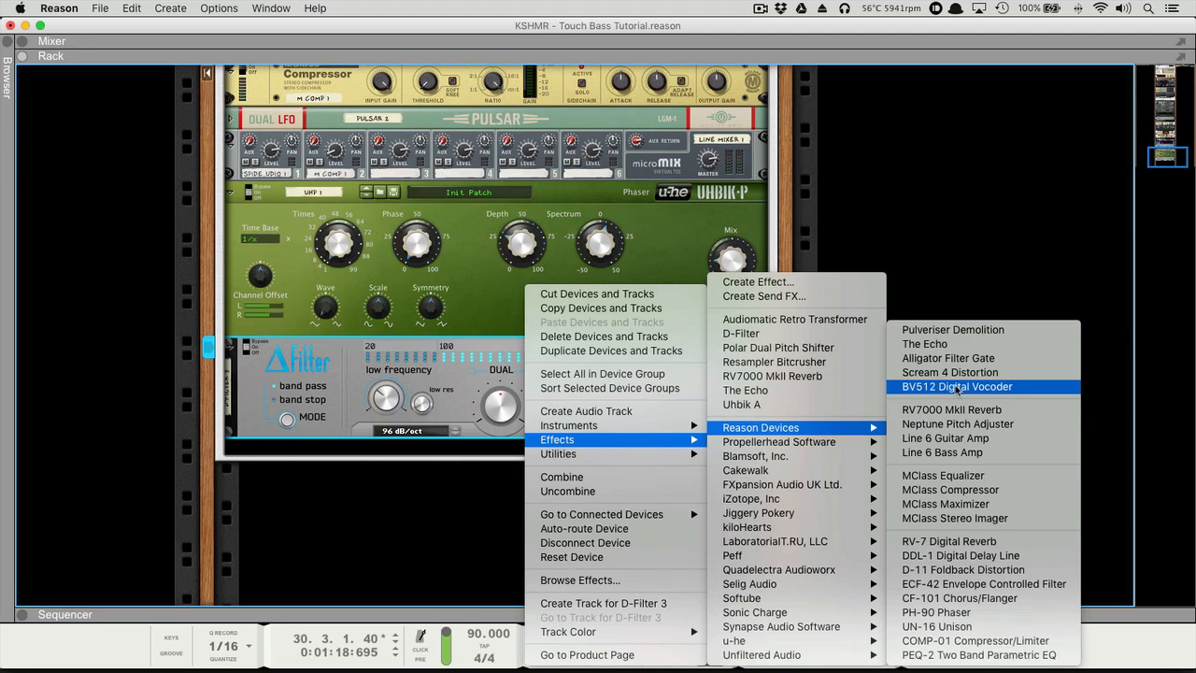
left_click(944, 475)
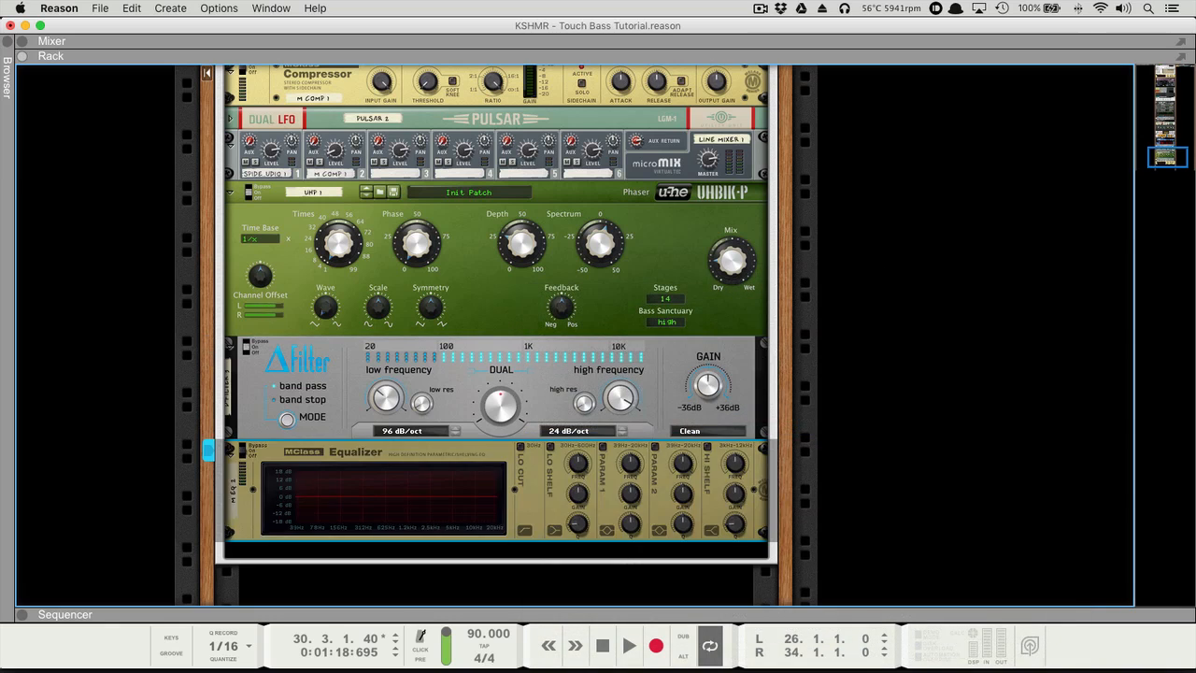
- Enable the MClass Equalizer's Hi Shelf, raise its gain to about 5.1 dB and start playback
left_click(707, 446)
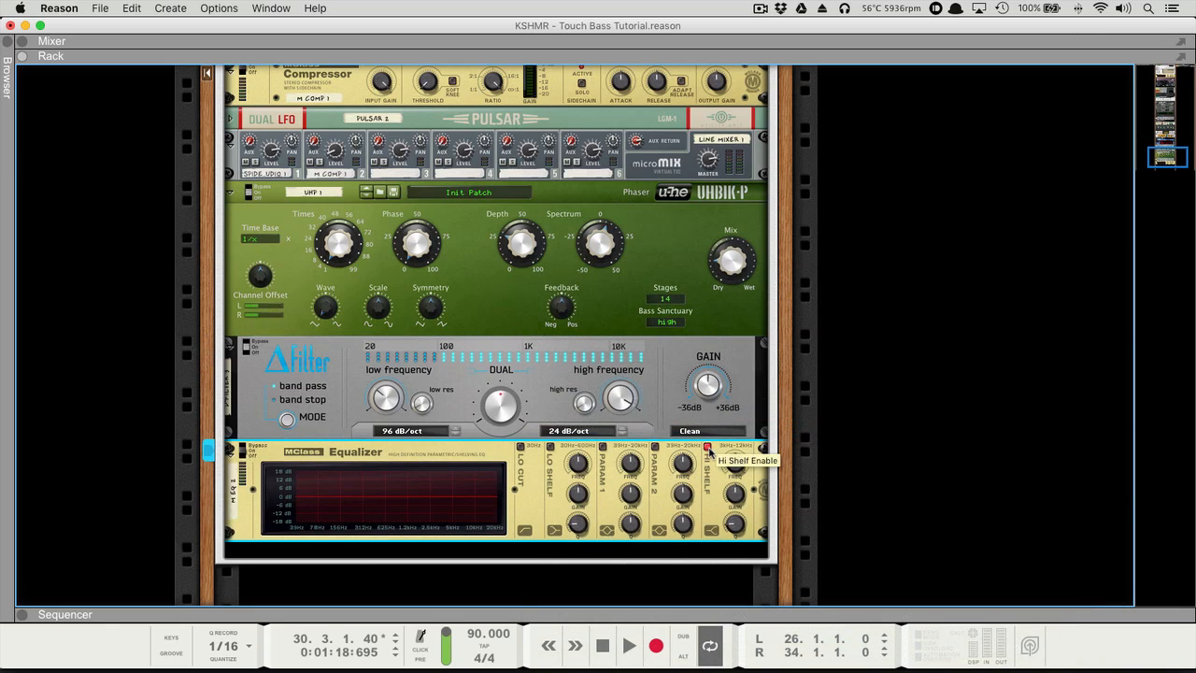
left_click_drag(734, 493, 733, 490)
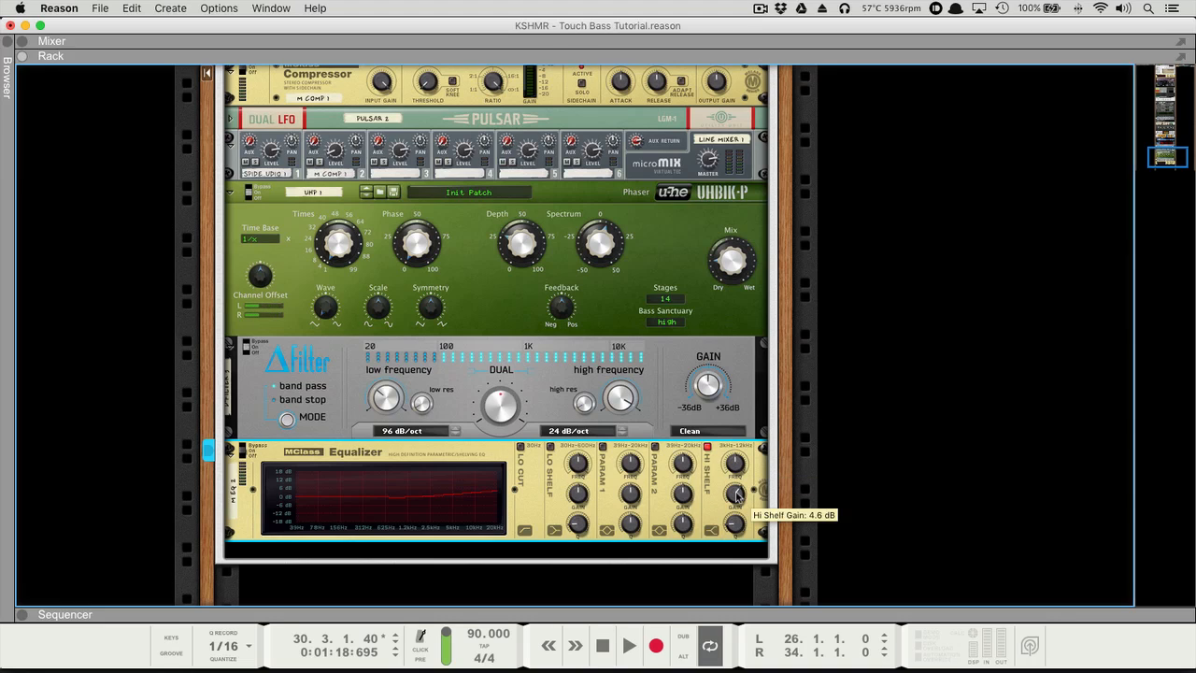
key("space")
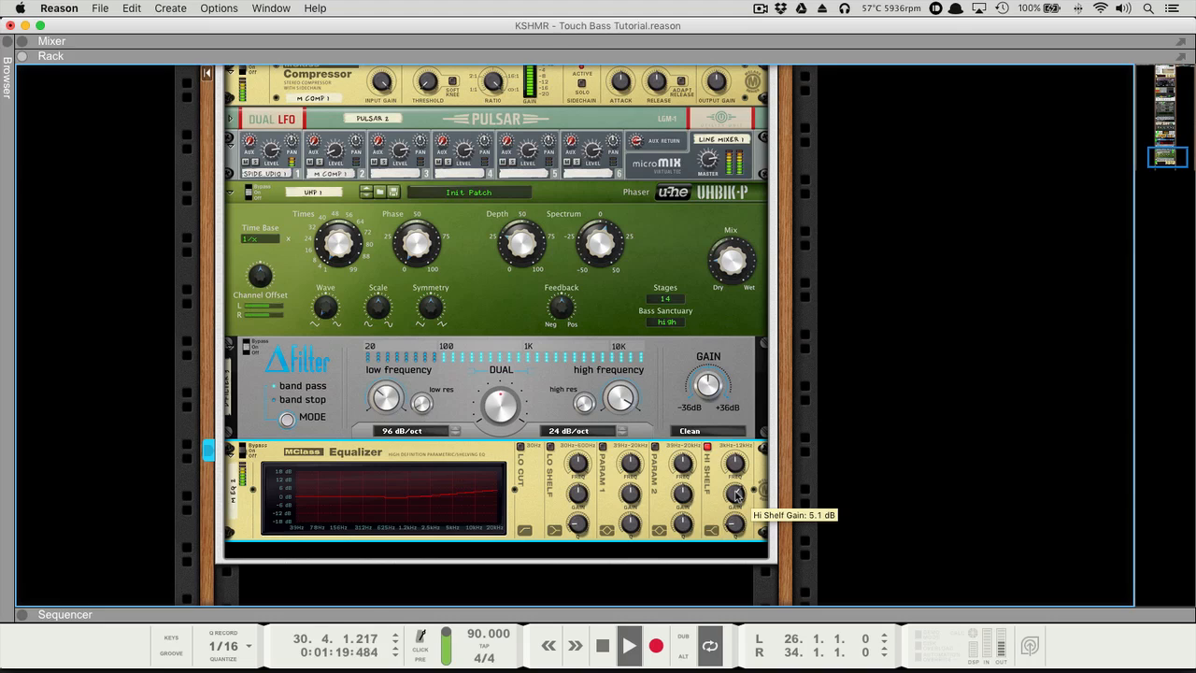
- Set the Uhbik-P's Mix to about 29.7% while the song plays
left_click(663, 358)
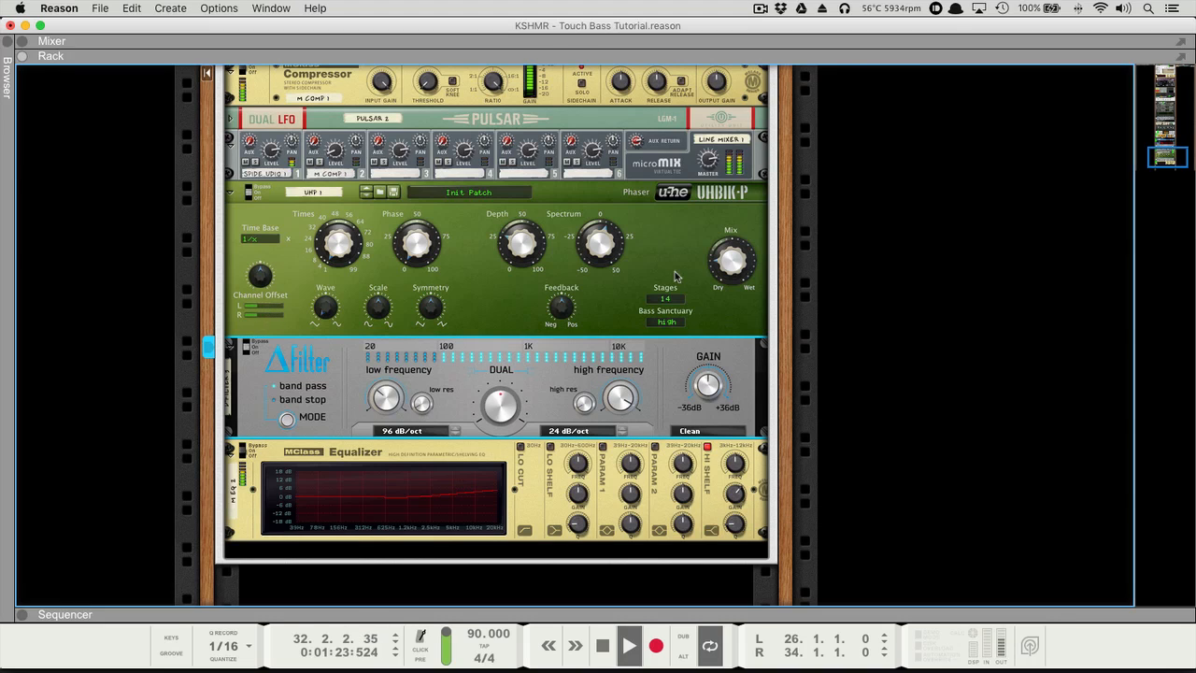
left_click(732, 263)
scroll(731, 263, "up", 3)
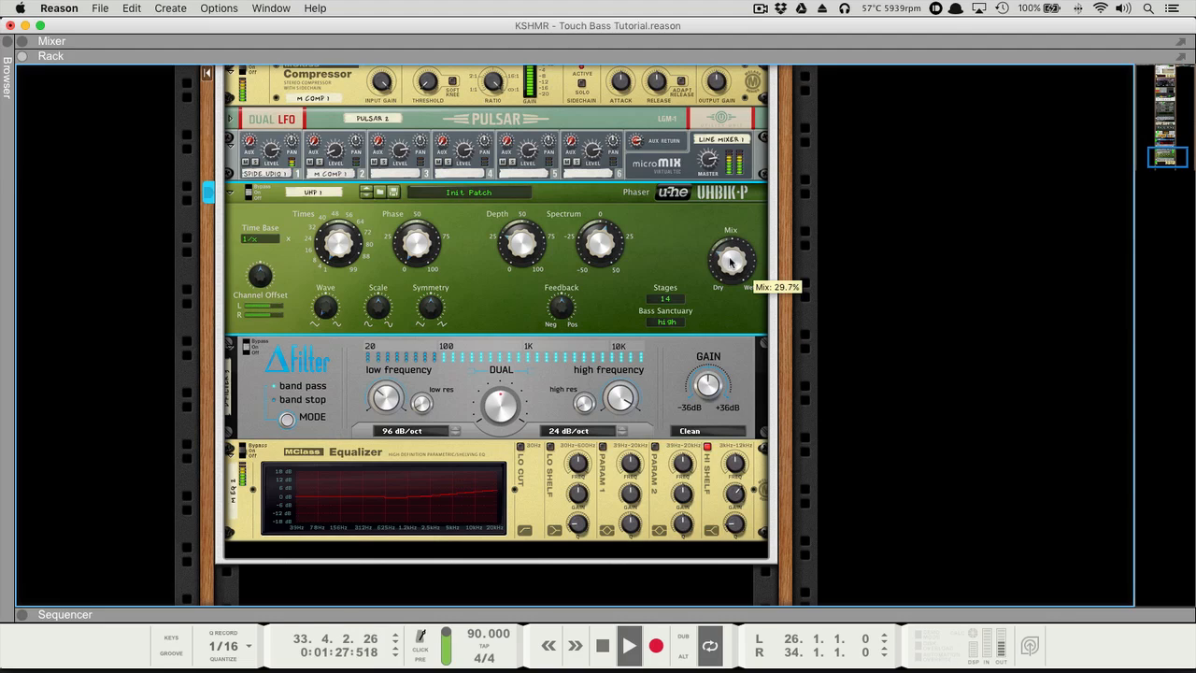
scroll(731, 263, "down", 3)
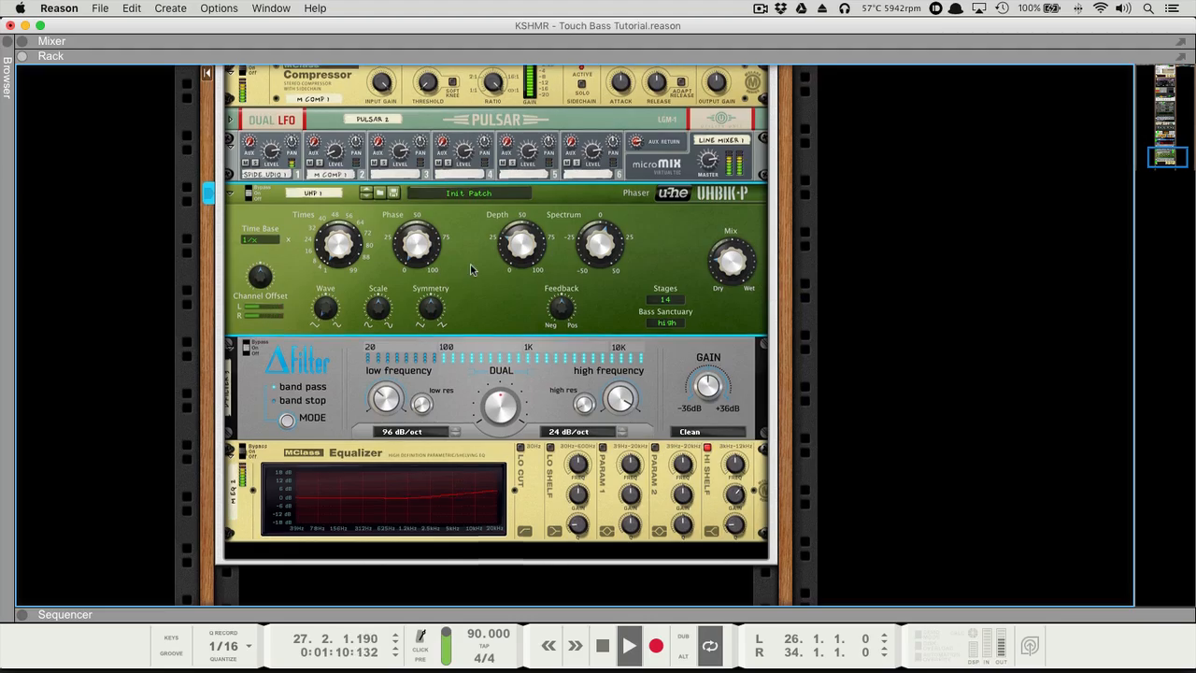
- Stop playback and try a Mod Env Release of 4.35 s on Thor
scroll(472, 270, "up", 10)
scroll(472, 270, "up", 5)
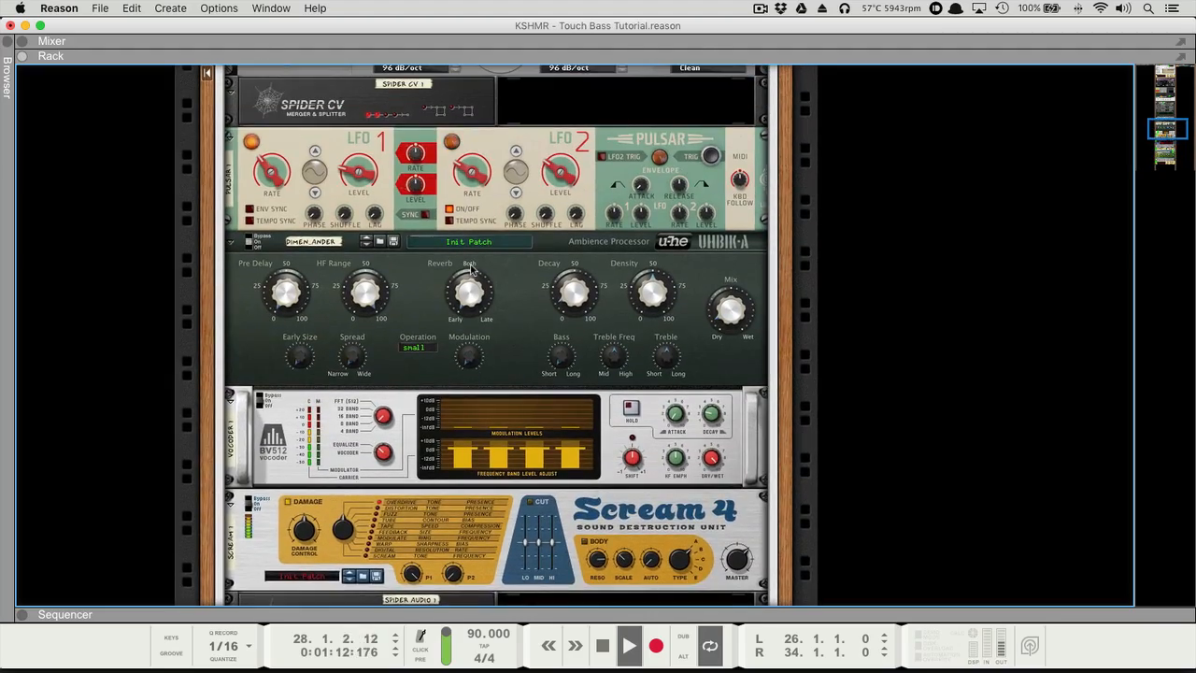
scroll(472, 270, "up", 5)
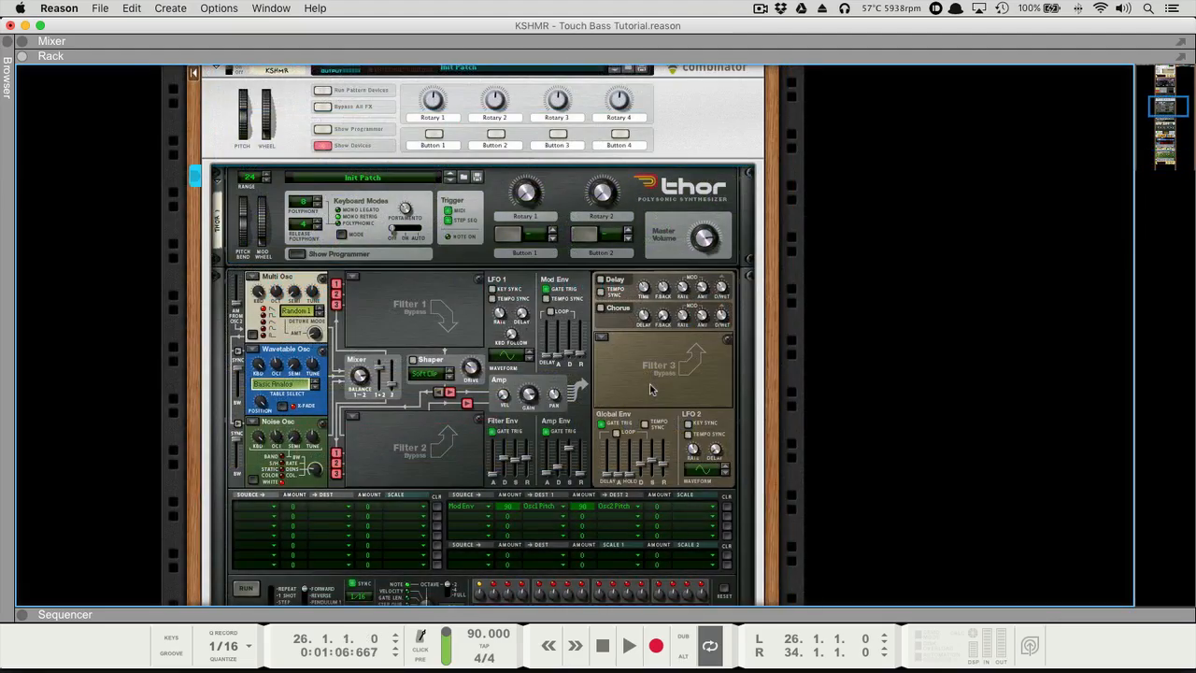
scroll(652, 389, "up", 2)
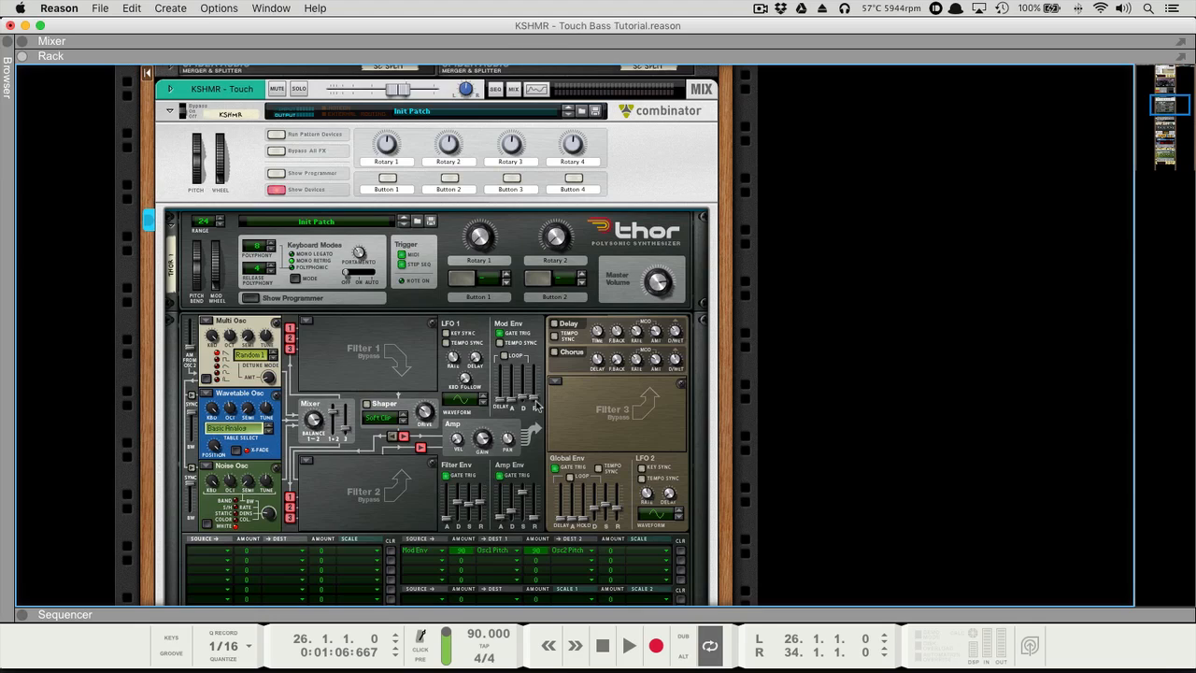
mouse_move(536, 402)
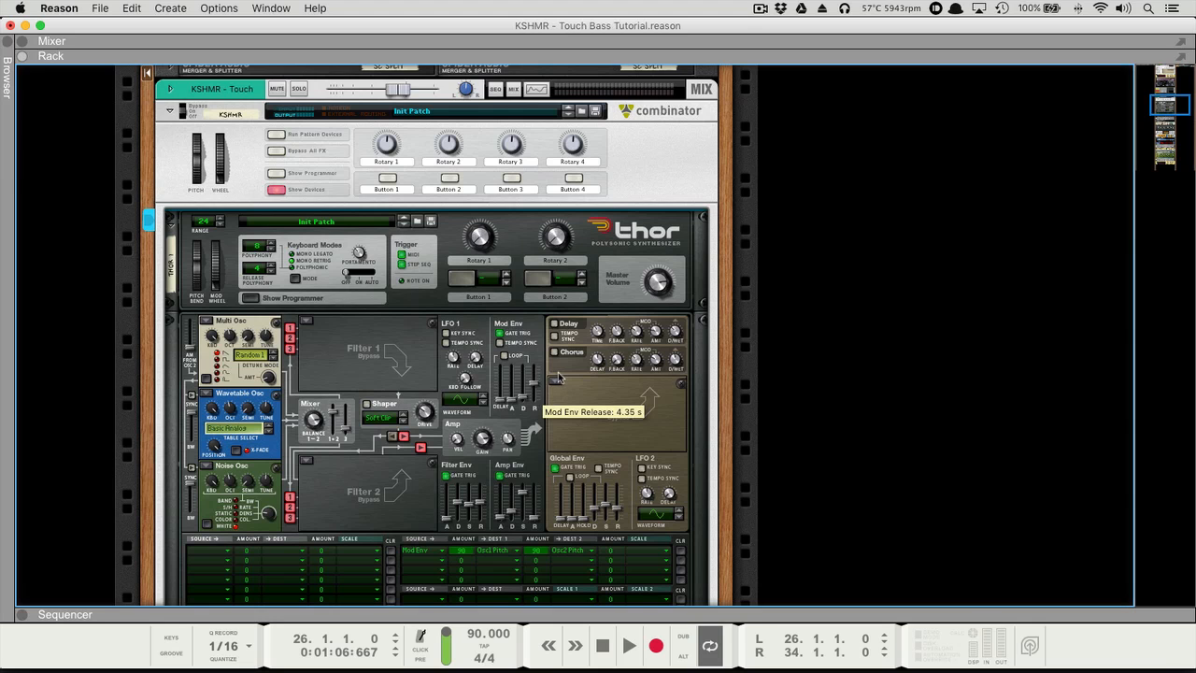
- Bring Thor's Mod Env Release back down to a shorter time
scroll(559, 377, "down", 15)
scroll(559, 376, "up", 14)
scroll(559, 377, "up", 3)
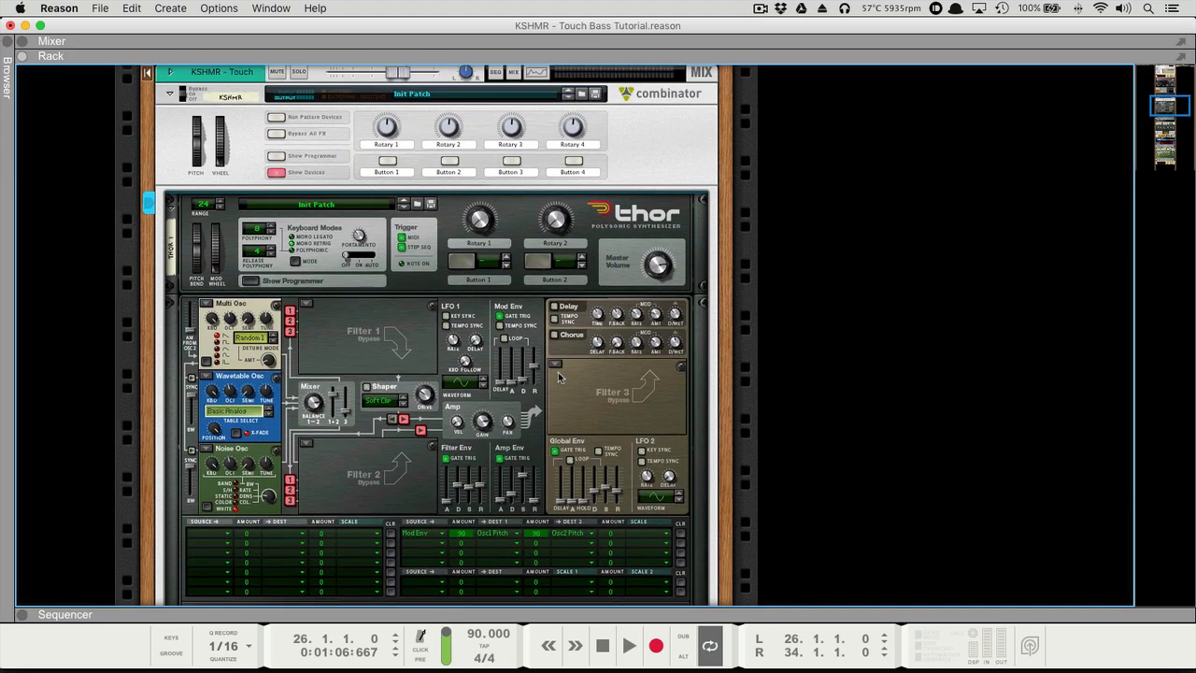
scroll(559, 376, "down", 1)
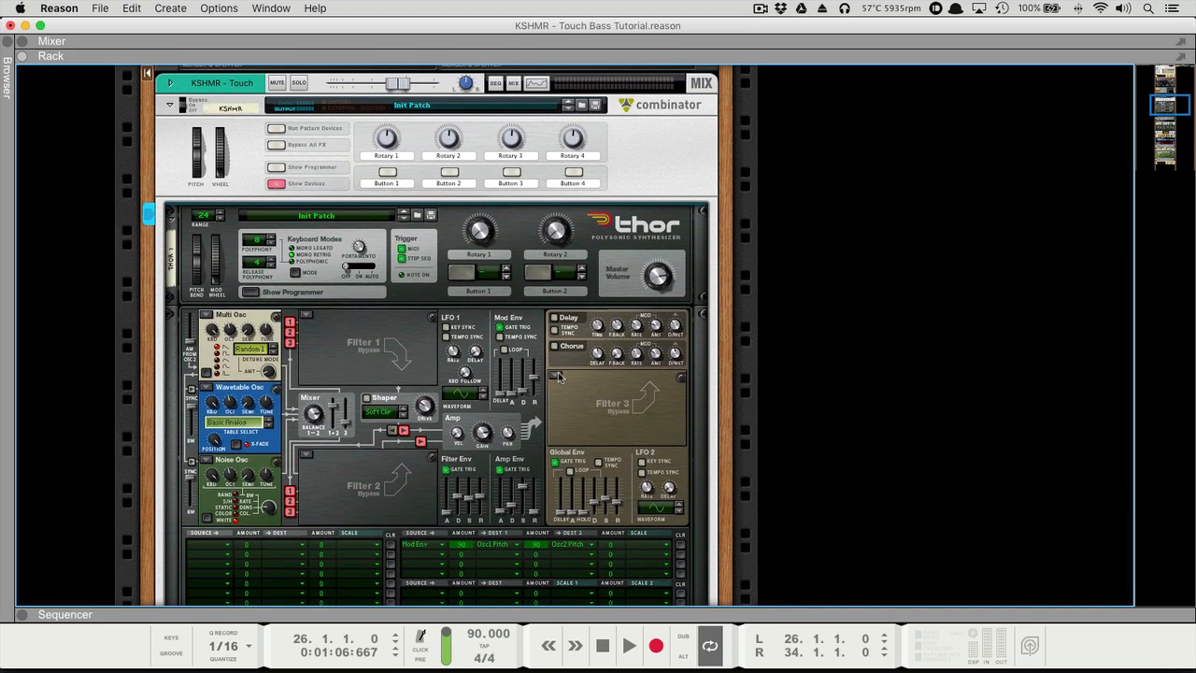
mouse_move(534, 380)
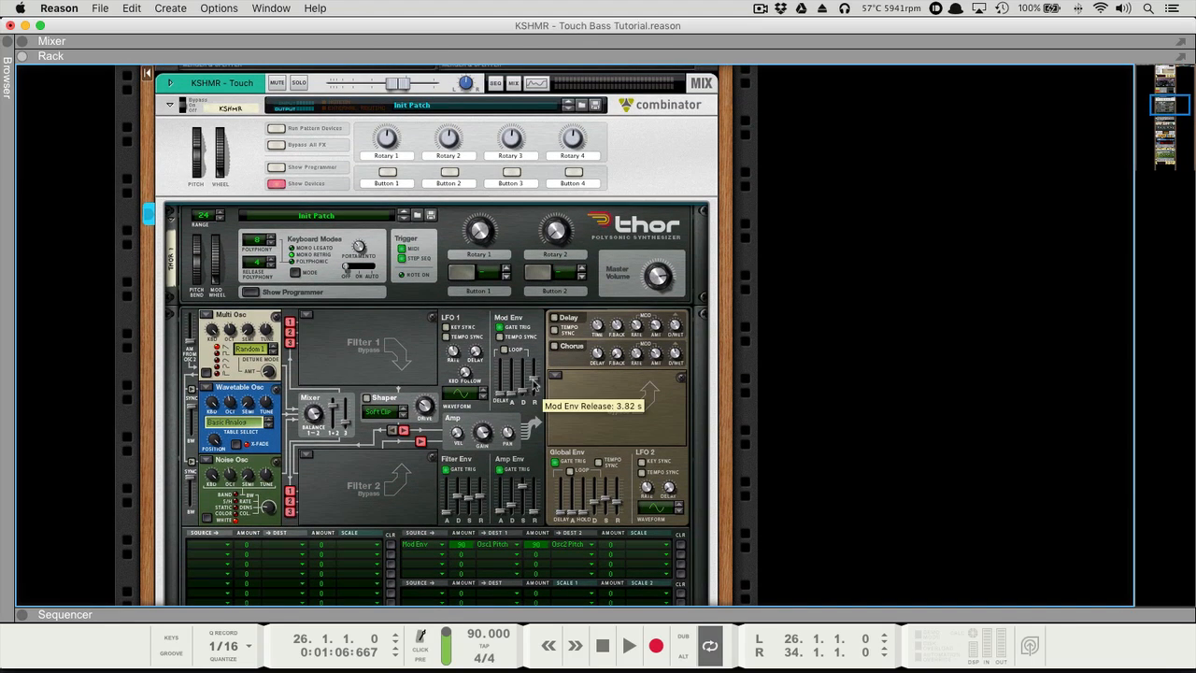
left_click_drag(533, 383, 534, 397)
mouse_move(539, 398)
- Show the rack together with the sequencer and audition the bass with Thor's Mod Env Release at 4.35 s
key("F7")
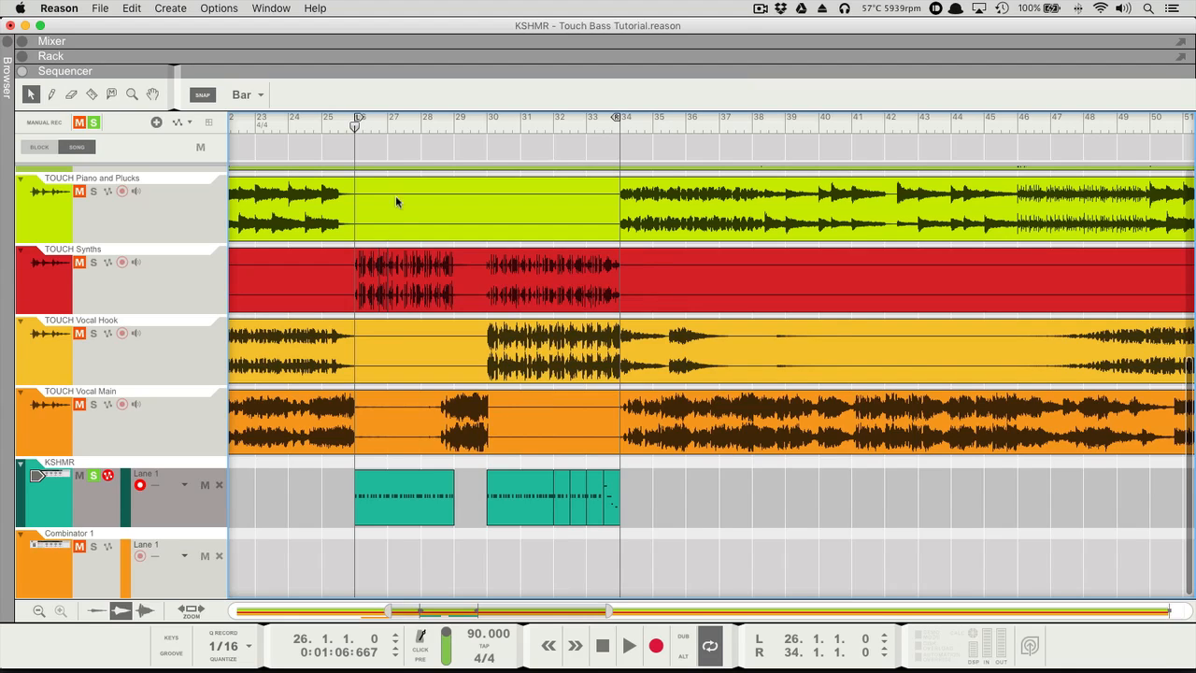
left_click(62, 476)
key("F6+F7")
left_click_drag(529, 340, 531, 460)
left_click(538, 371)
key("space")
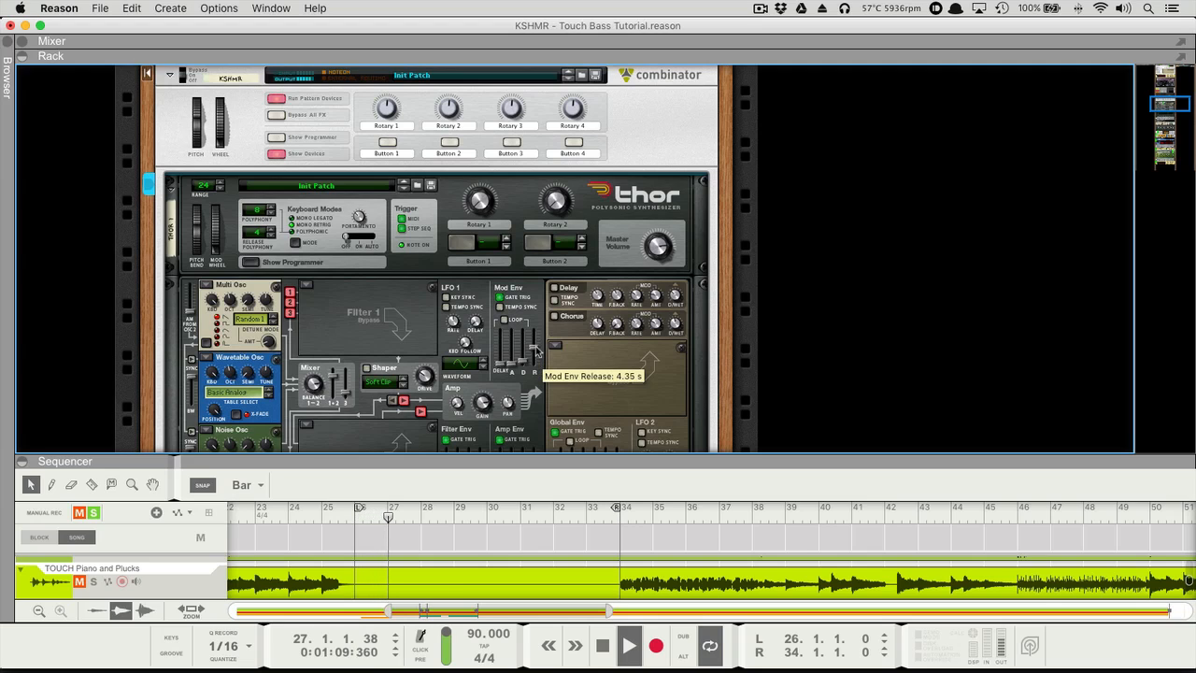
- Lower Thor's Mod Env Release to about 23.5 ms during playback, fine-tune it and stop the song
left_click_drag(535, 348, 538, 366)
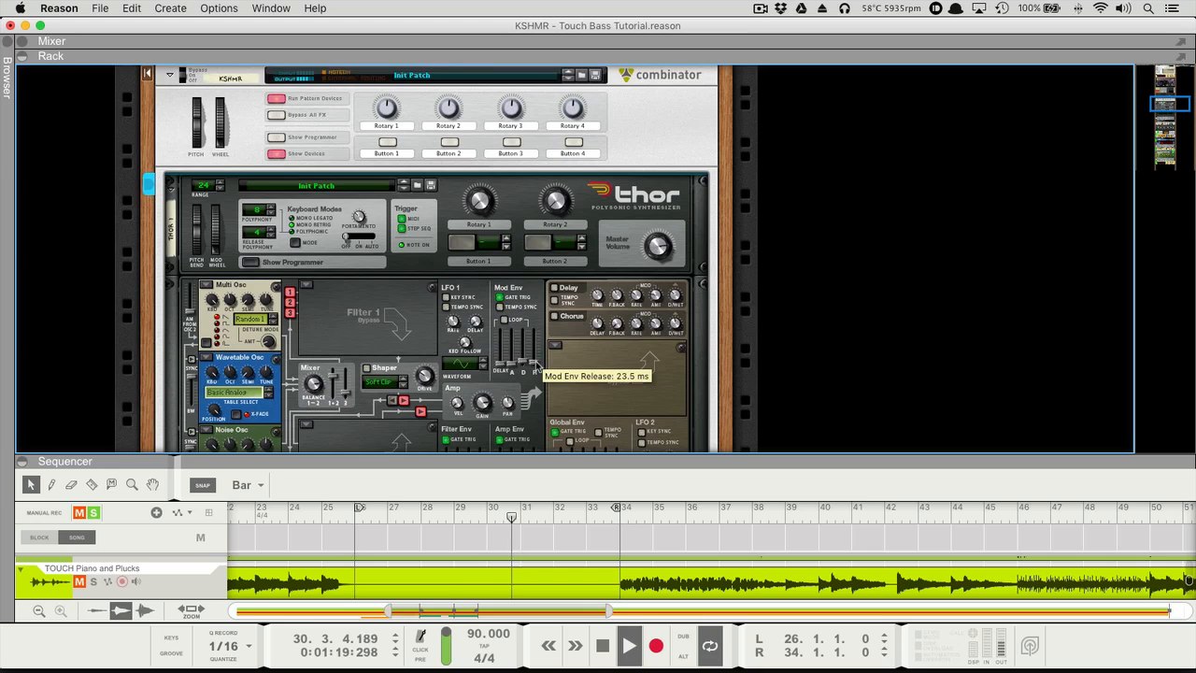
left_click_drag(535, 362, 536, 360)
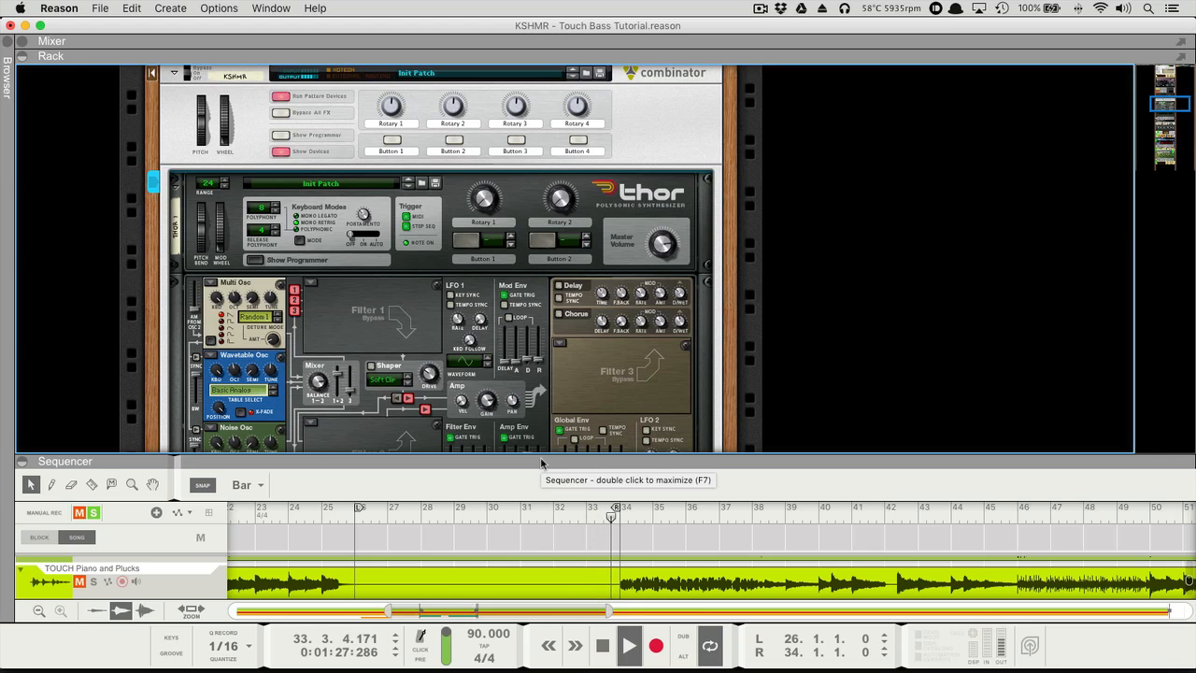
key("space")
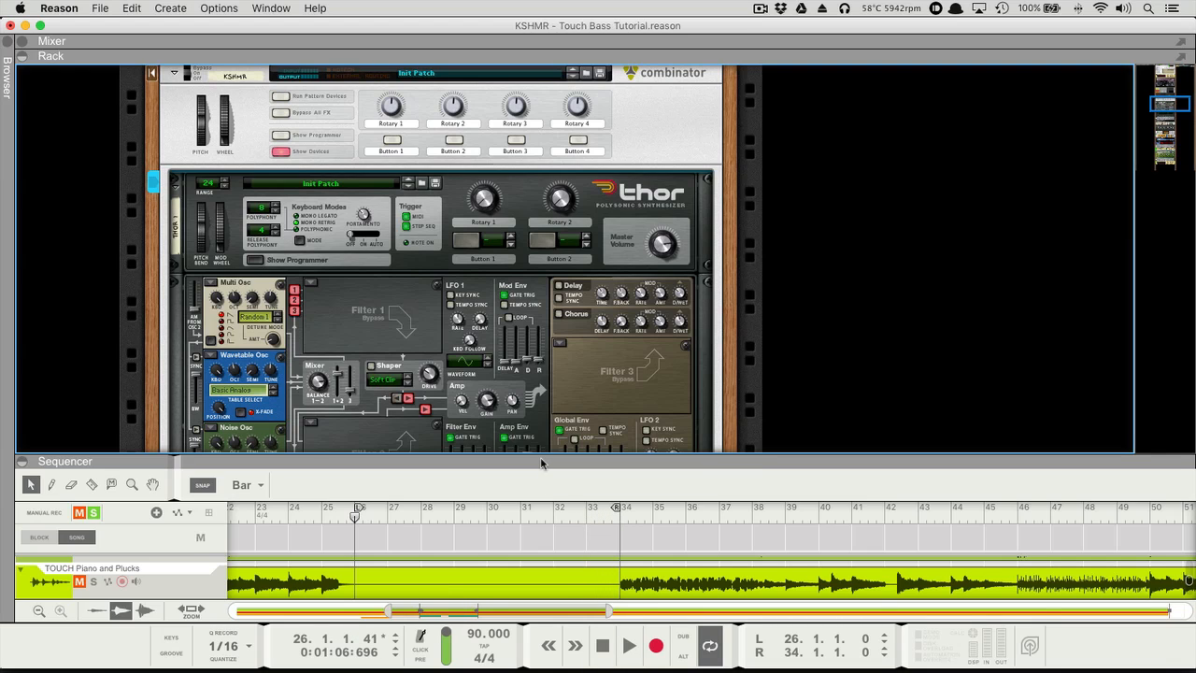
- Maximize the sequencer and close the document "untitled 2" without saving its changes
left_click_drag(541, 463, 547, 564)
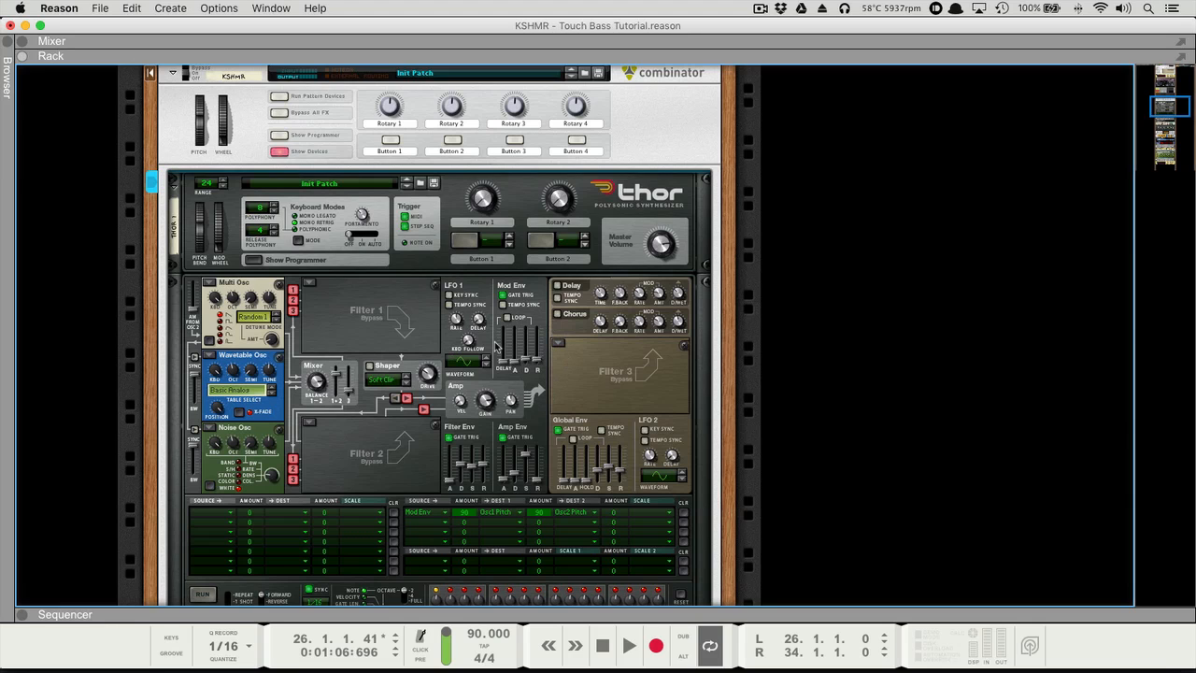
key("F7")
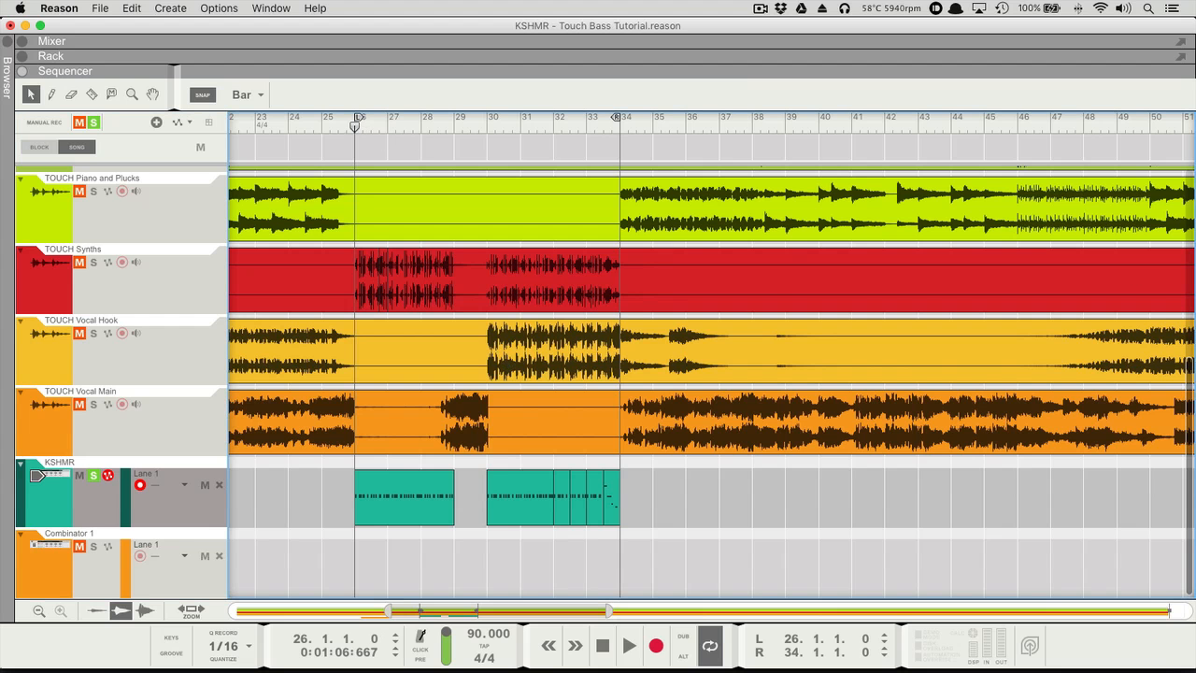
key("super+q")
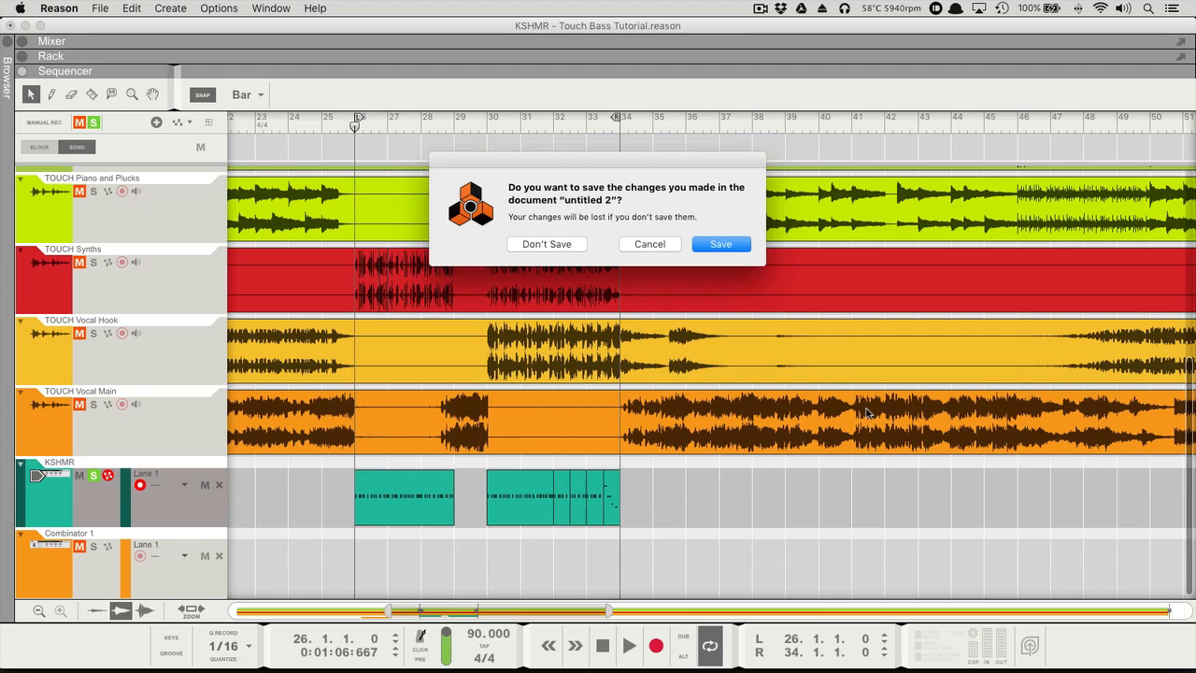
left_click(539, 245)
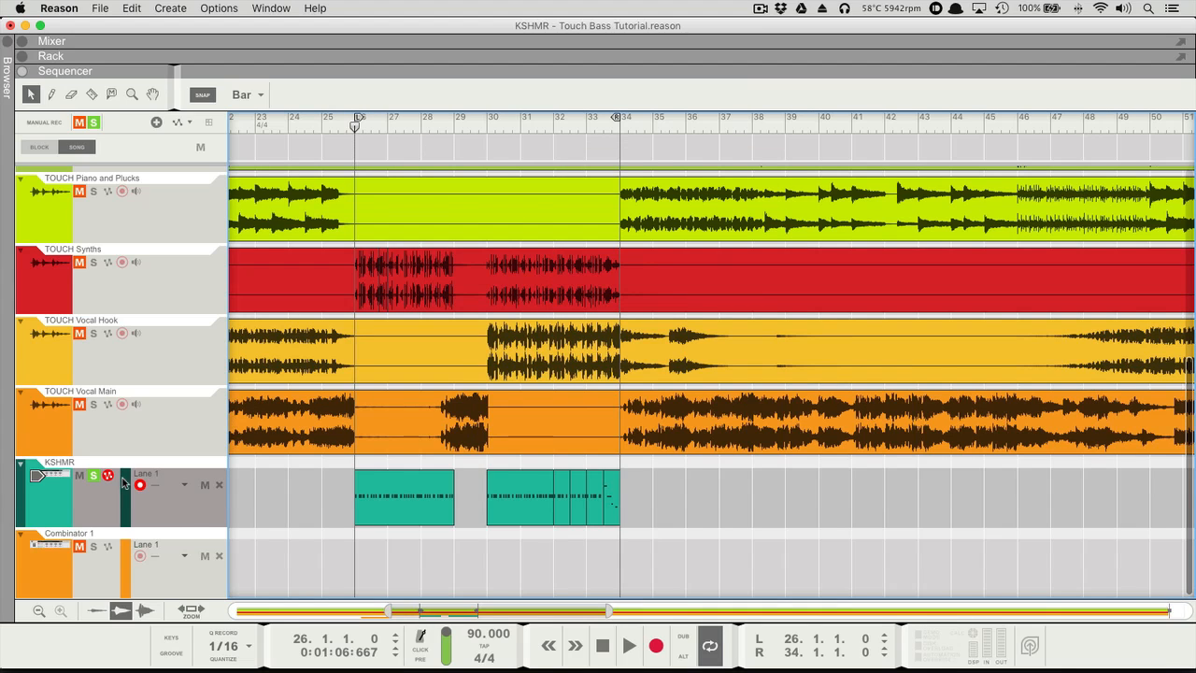
- Unsolo the KSHMR track, play the loop with the other tracks and show the KSHMR Combinator in the rack
left_click(94, 479)
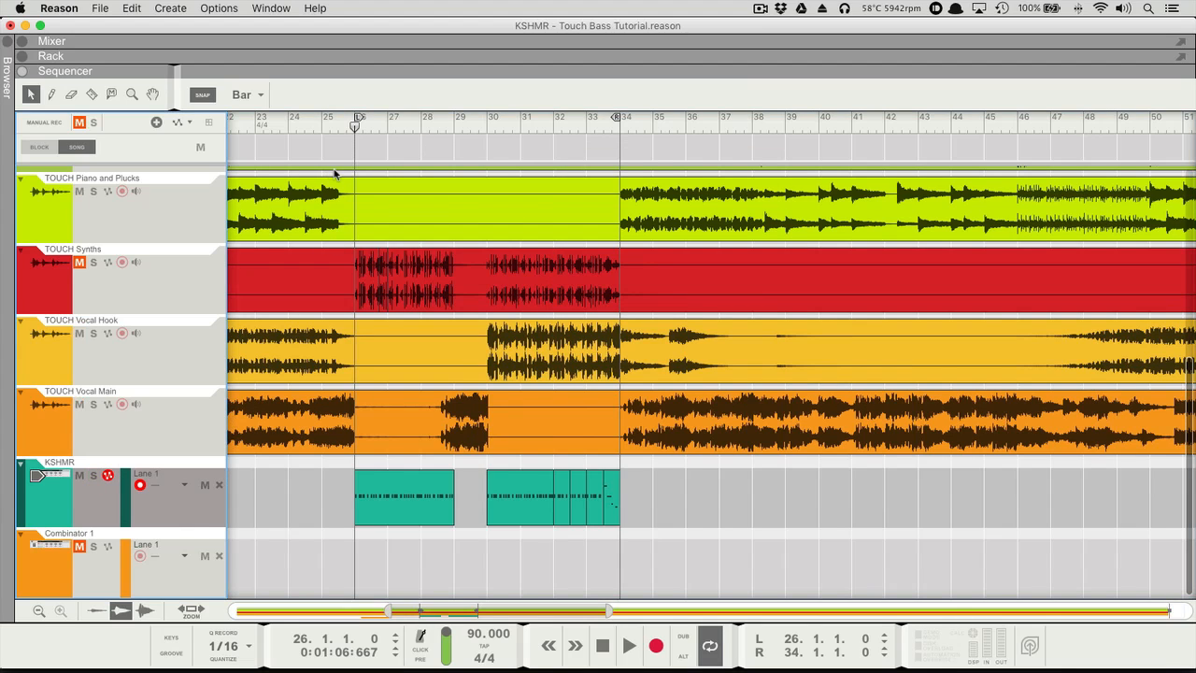
key("space")
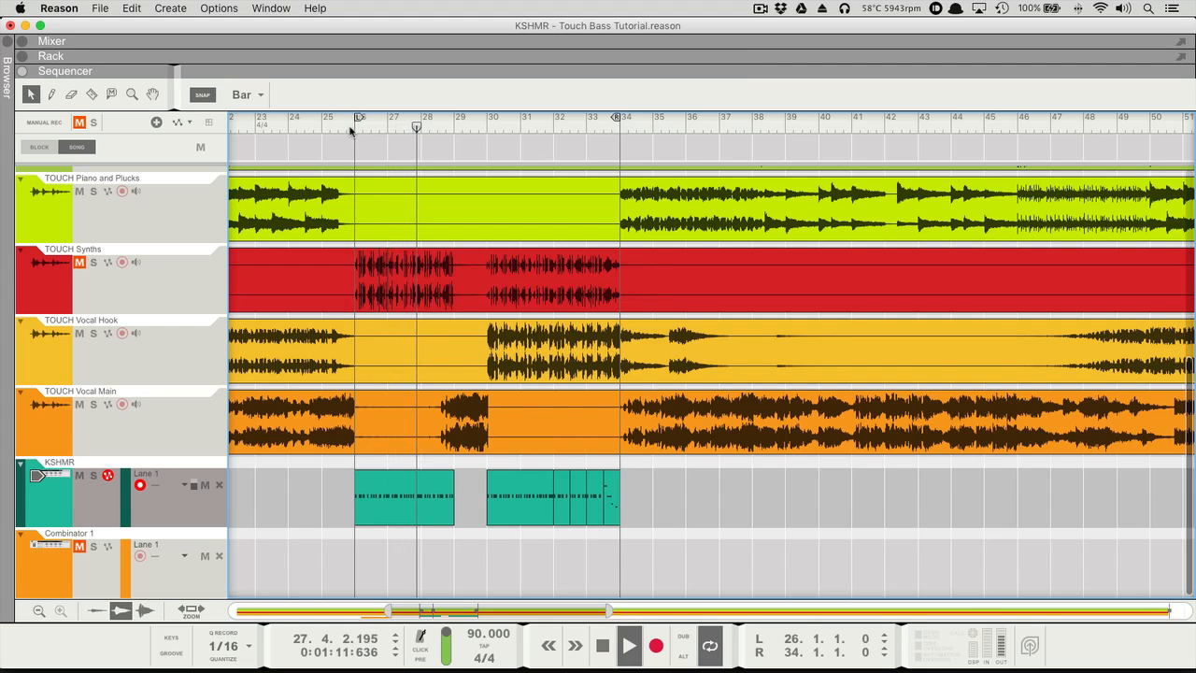
double_click(58, 477)
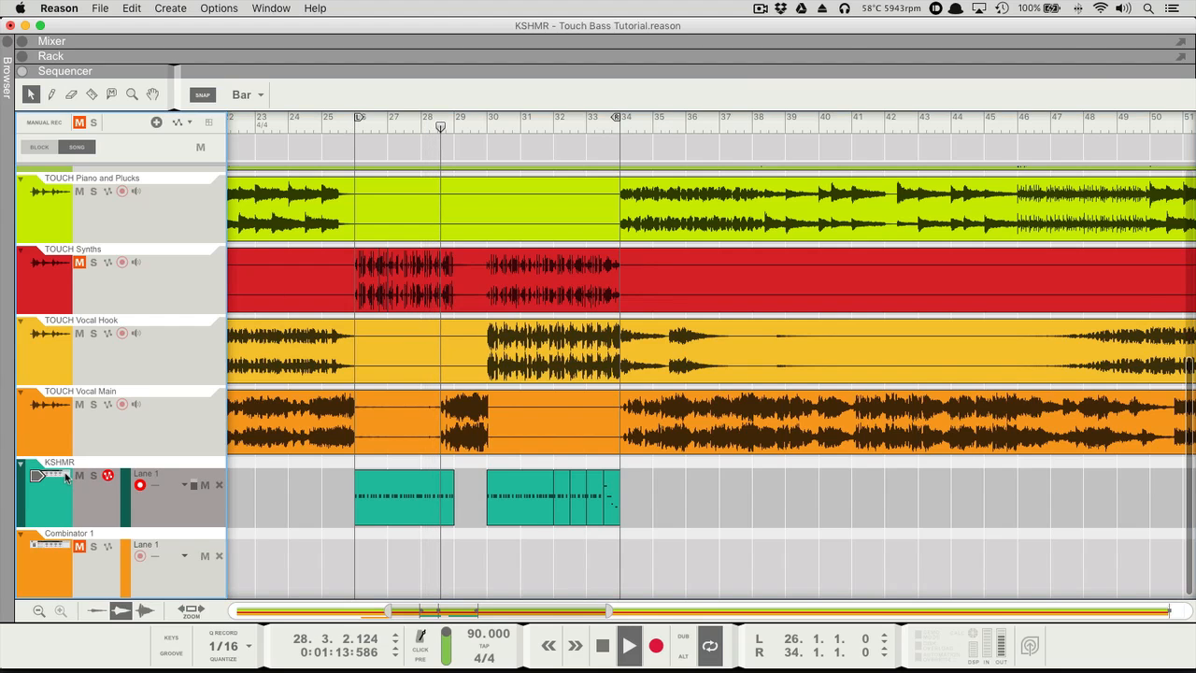
key("F6")
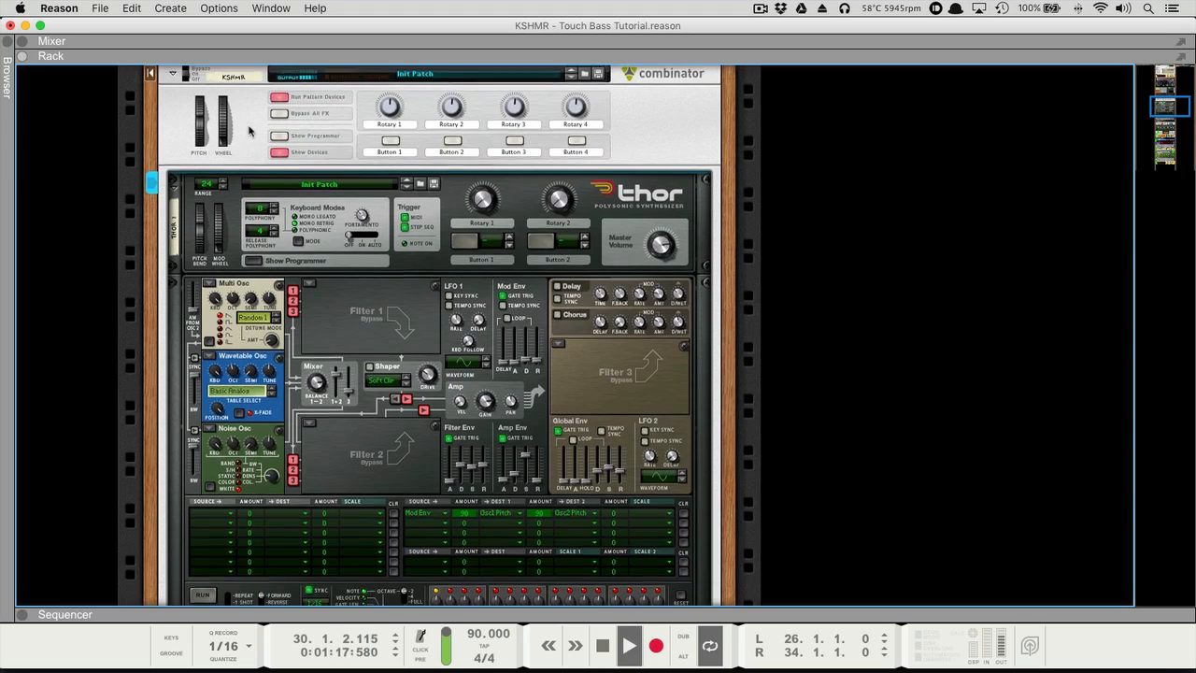
- Try Thor's Pitch Bend wheel during playback and solo the KSHMR - Touch mix channel
scroll(245, 121, "up", 2)
mouse_move(201, 280)
left_mouse_down()
mouse_move(204, 260)
mouse_move(207, 295)
mouse_move(213, 259)
left_mouse_up()
left_click(301, 94)
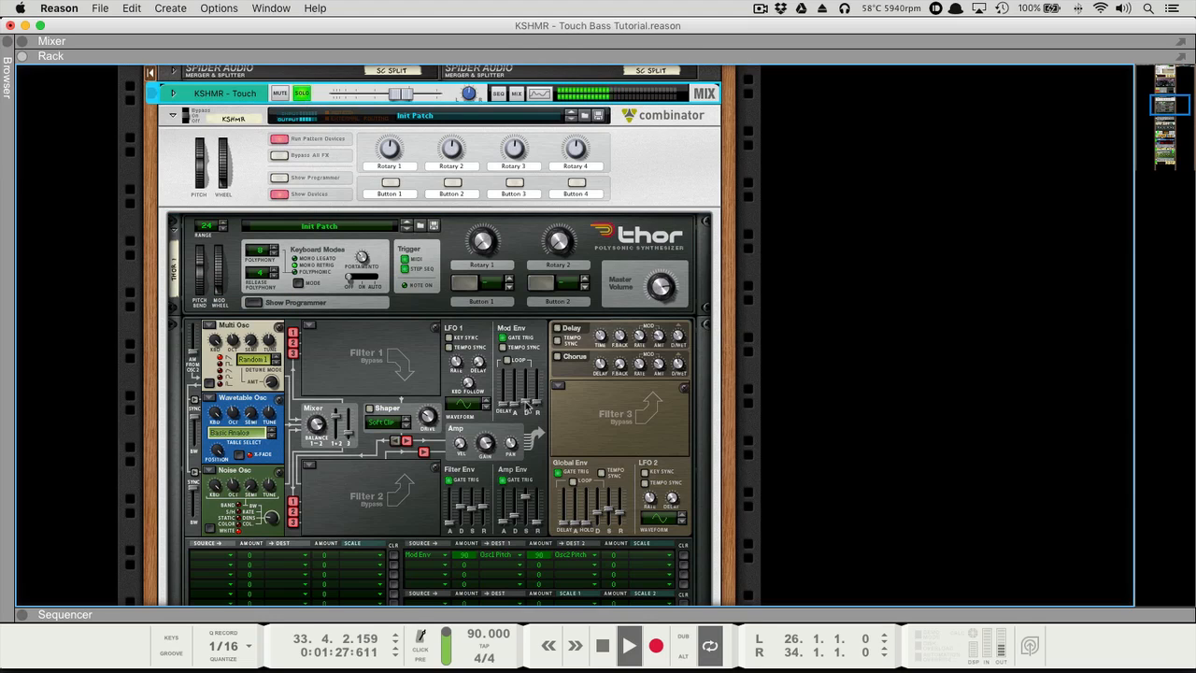
- Vary Thor's Mod Env Decay and Attack during playback, trying an Attack of 233 ms
left_click_drag(523, 401, 525, 399)
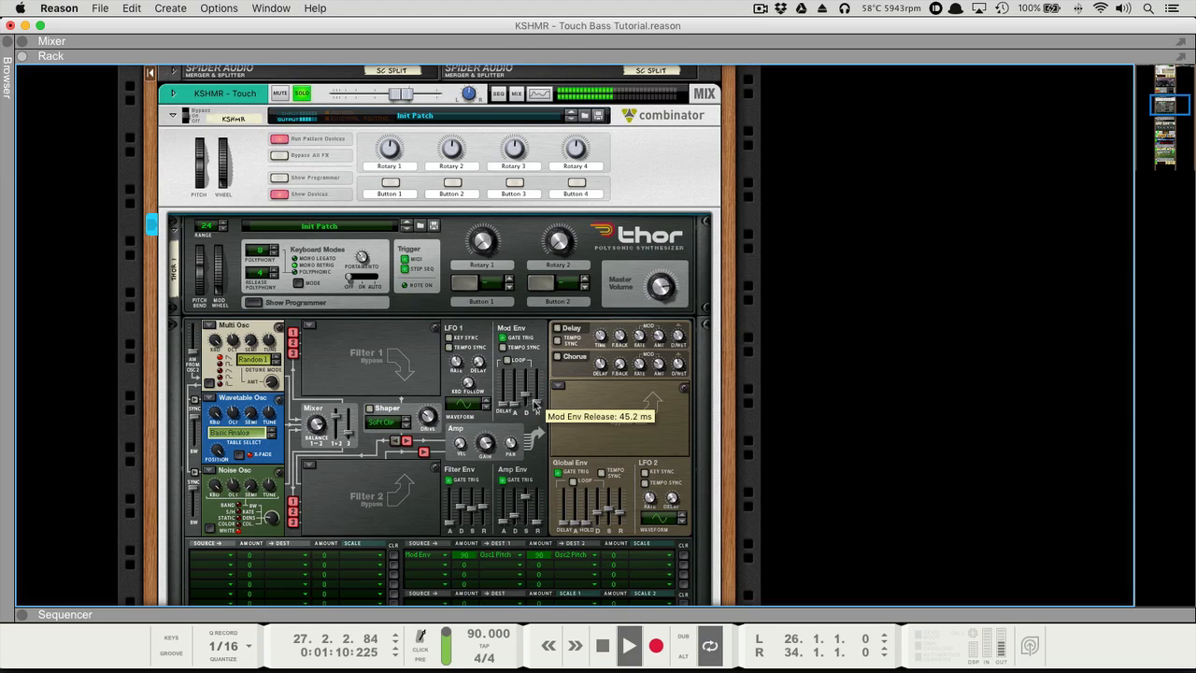
left_click_drag(520, 407, 518, 398)
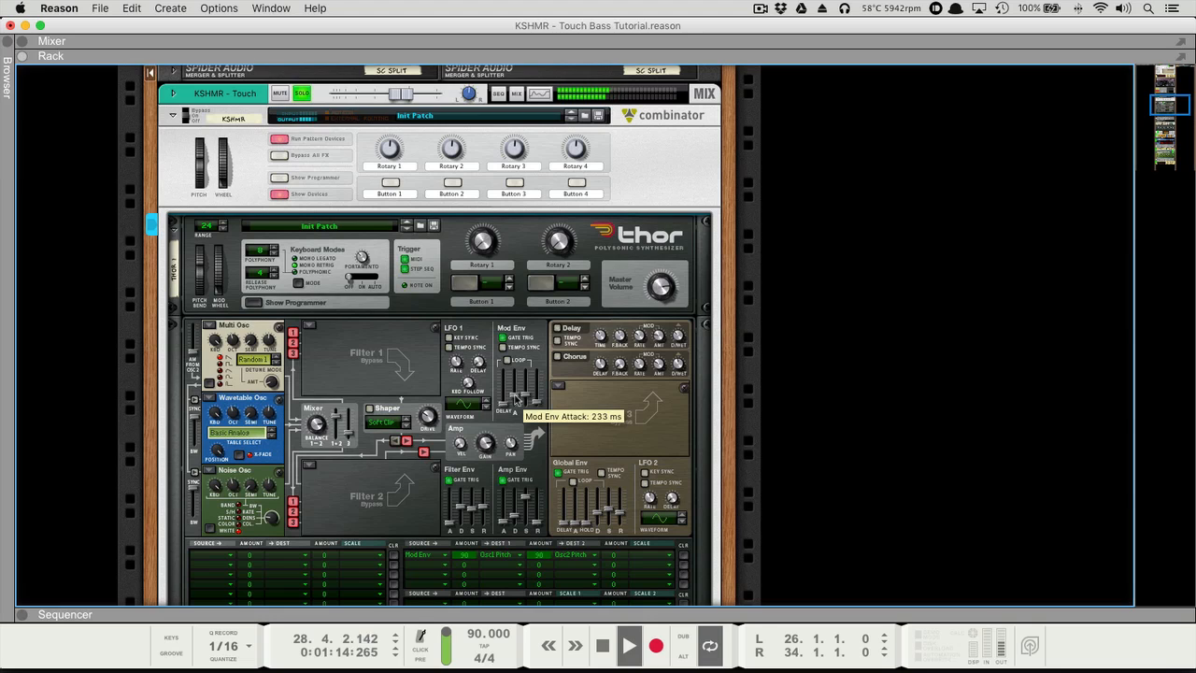
left_click_drag(525, 396, 526, 407)
- Audition an upward bend on Thor's Pitch Bend wheel and stop the song
scroll(488, 376, "up", 1)
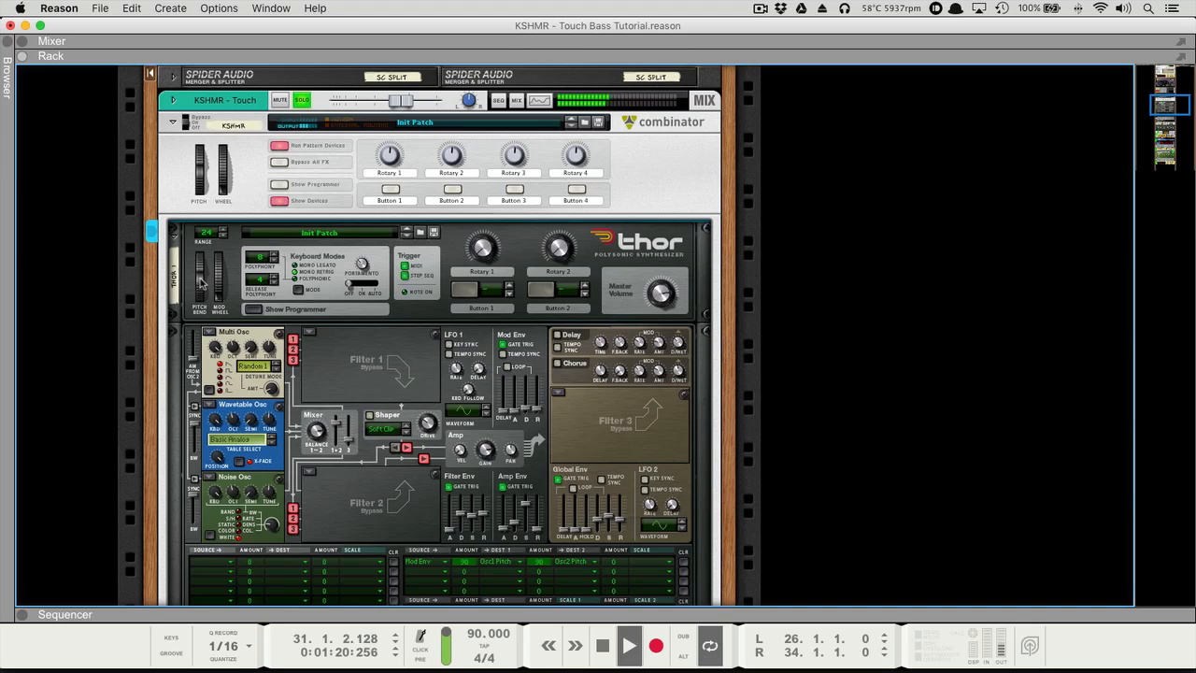
left_click_drag(200, 276, 203, 251)
scroll(202, 257, "down", 1)
key("space")
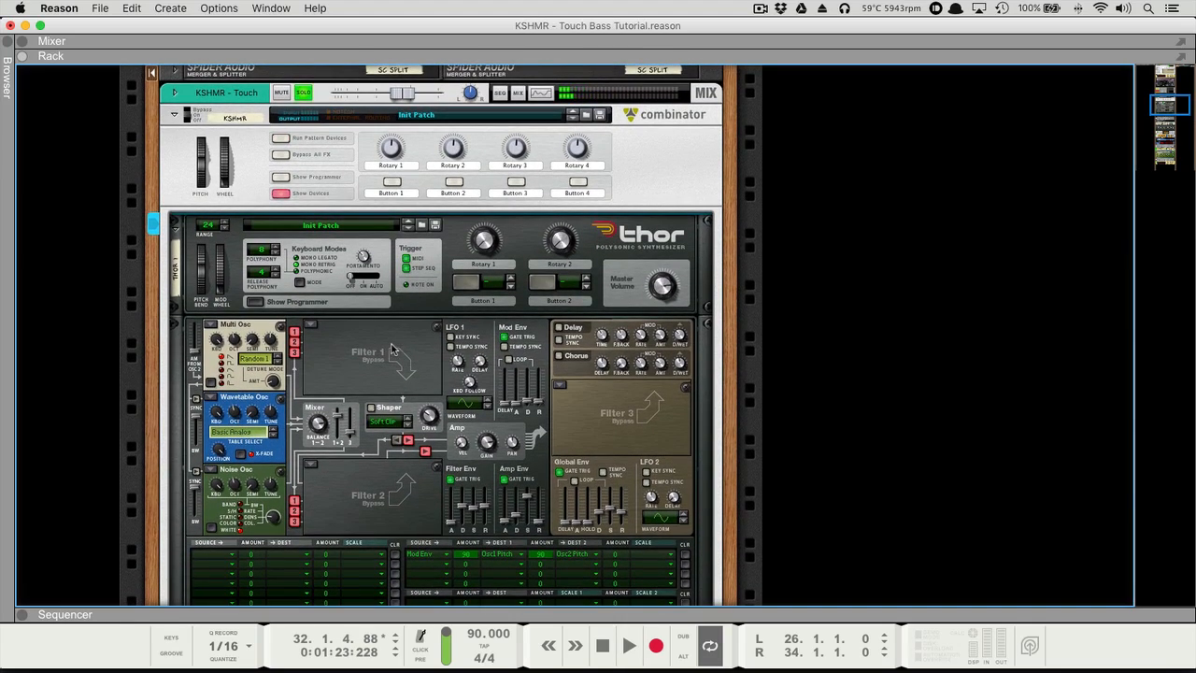